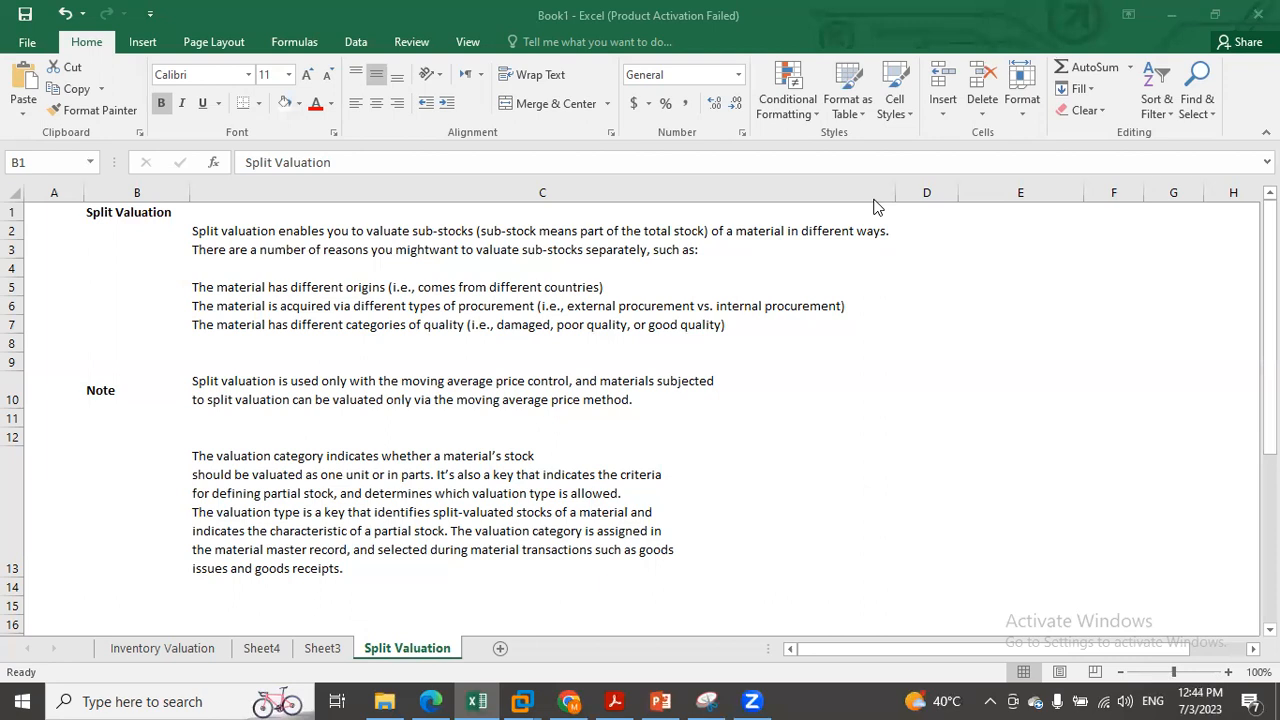
Step: Enter "Plant" in cell E11 and "Compant code" in cell E10 above it
click(1043, 431)
click(1001, 423)
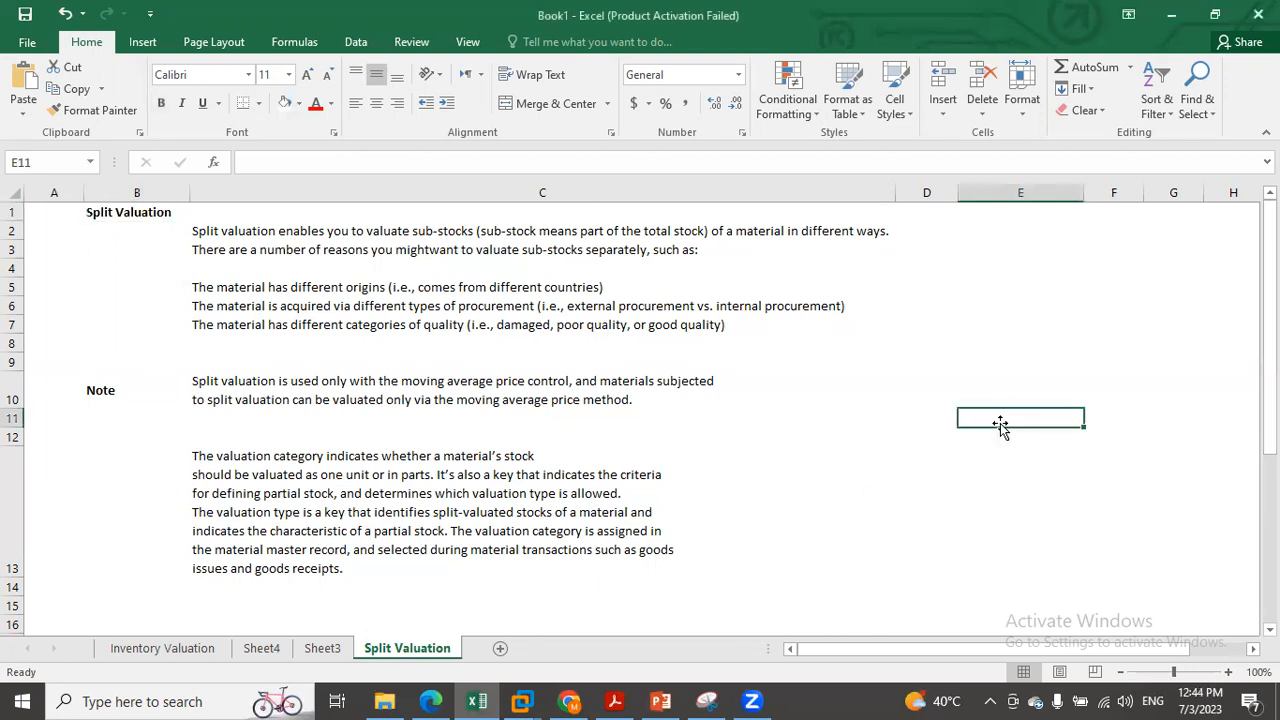
text(Plant)
click(969, 400)
text(Compa)
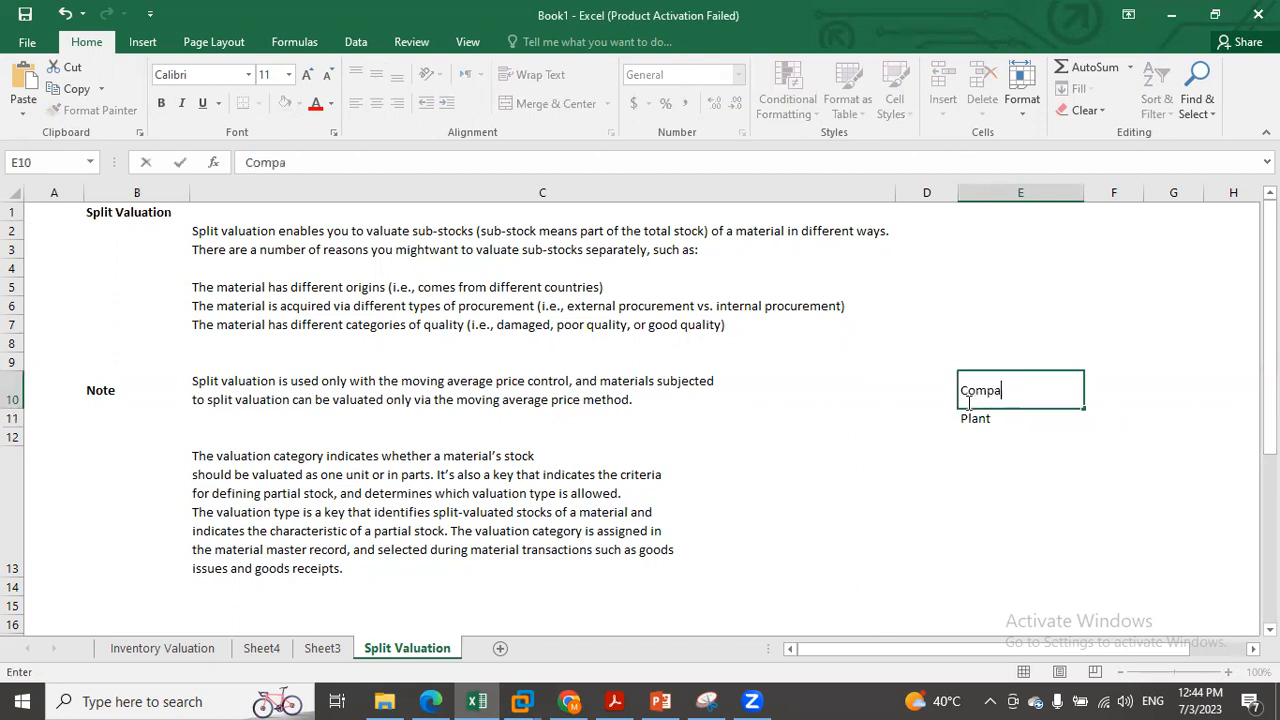
text(nt code)
click(958, 452)
click(985, 391)
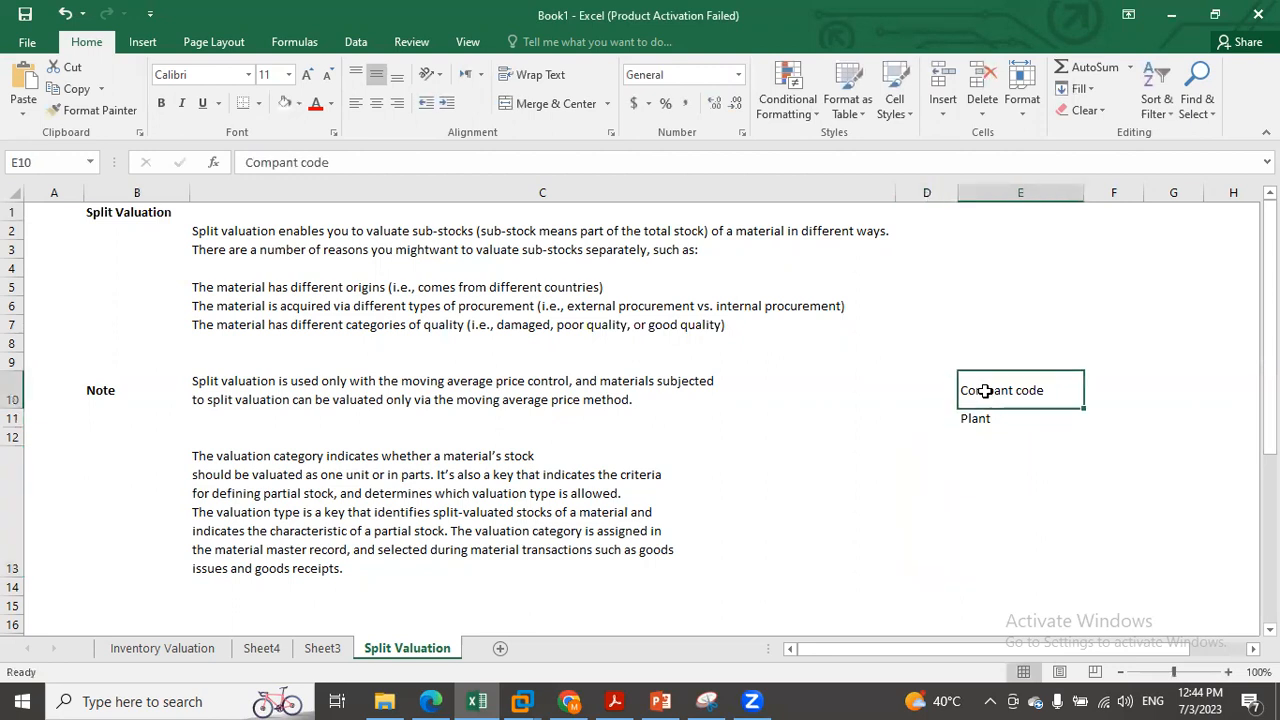
click(975, 415)
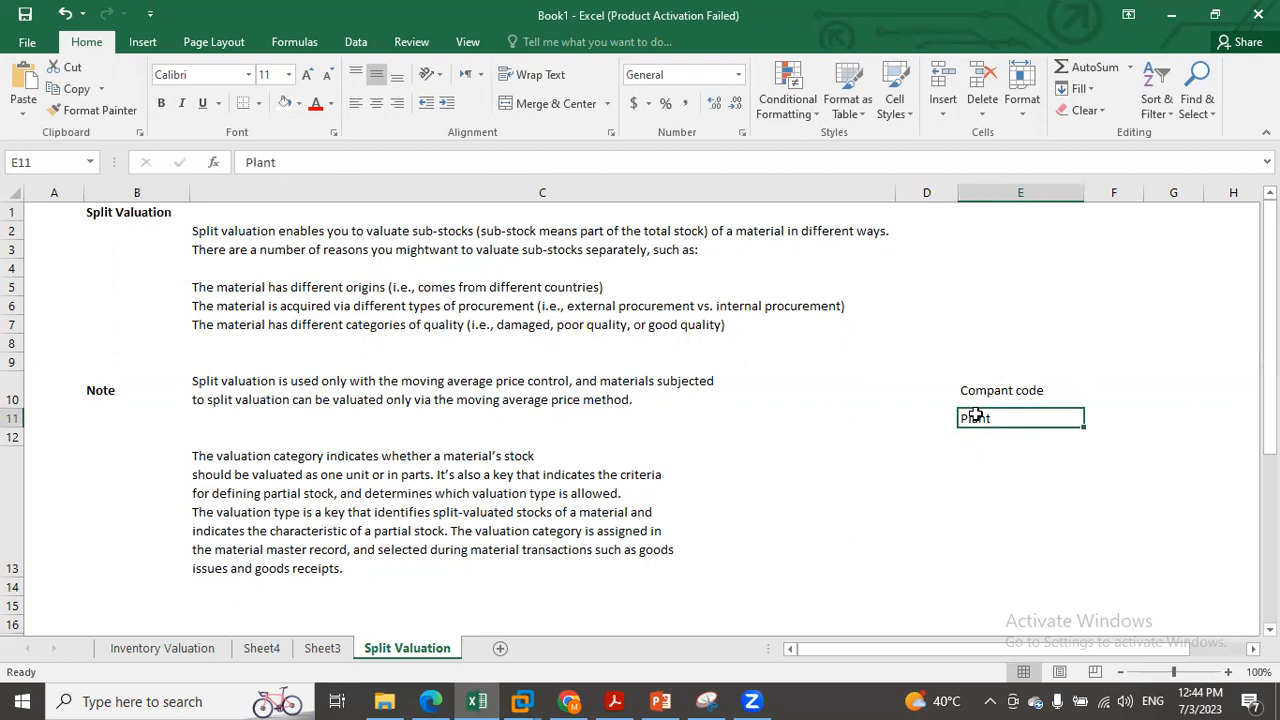
Step: Fill an example stock row in D13:F13 with "Mat 1", "Plant 1000" and 1000
click(917, 457)
text(Mat 1)
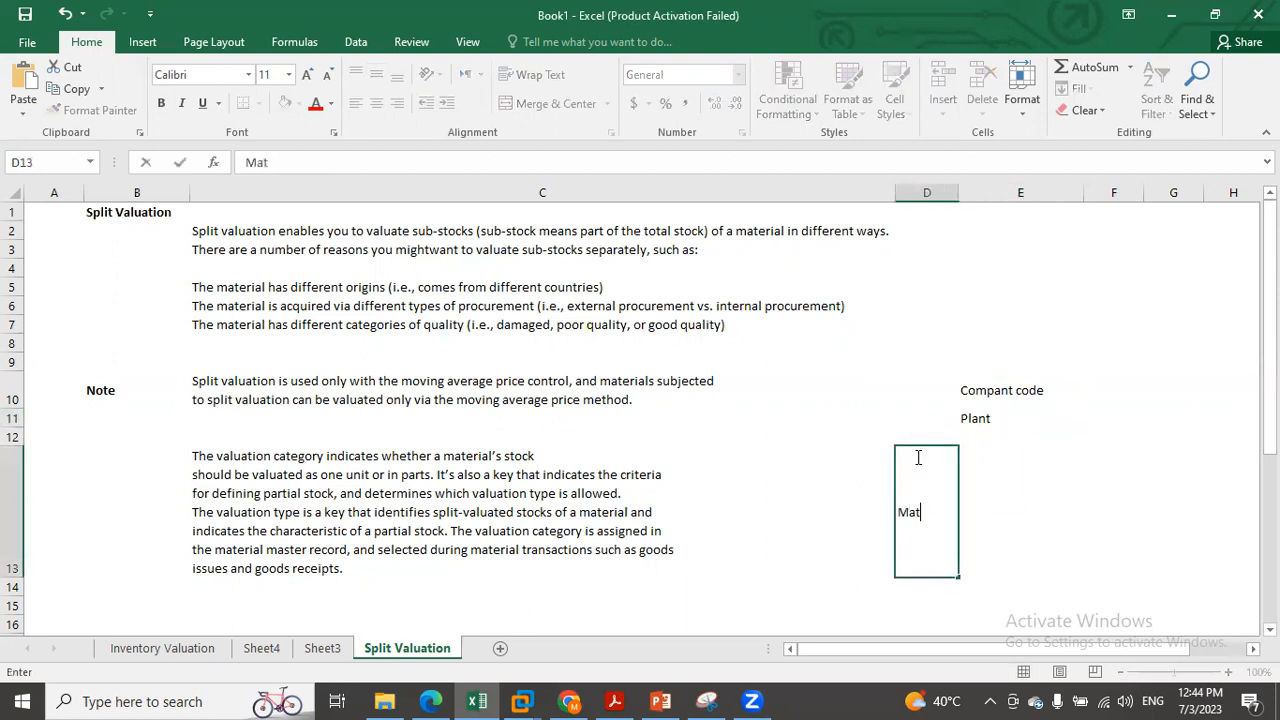
click(981, 483)
text(Plant 1000)
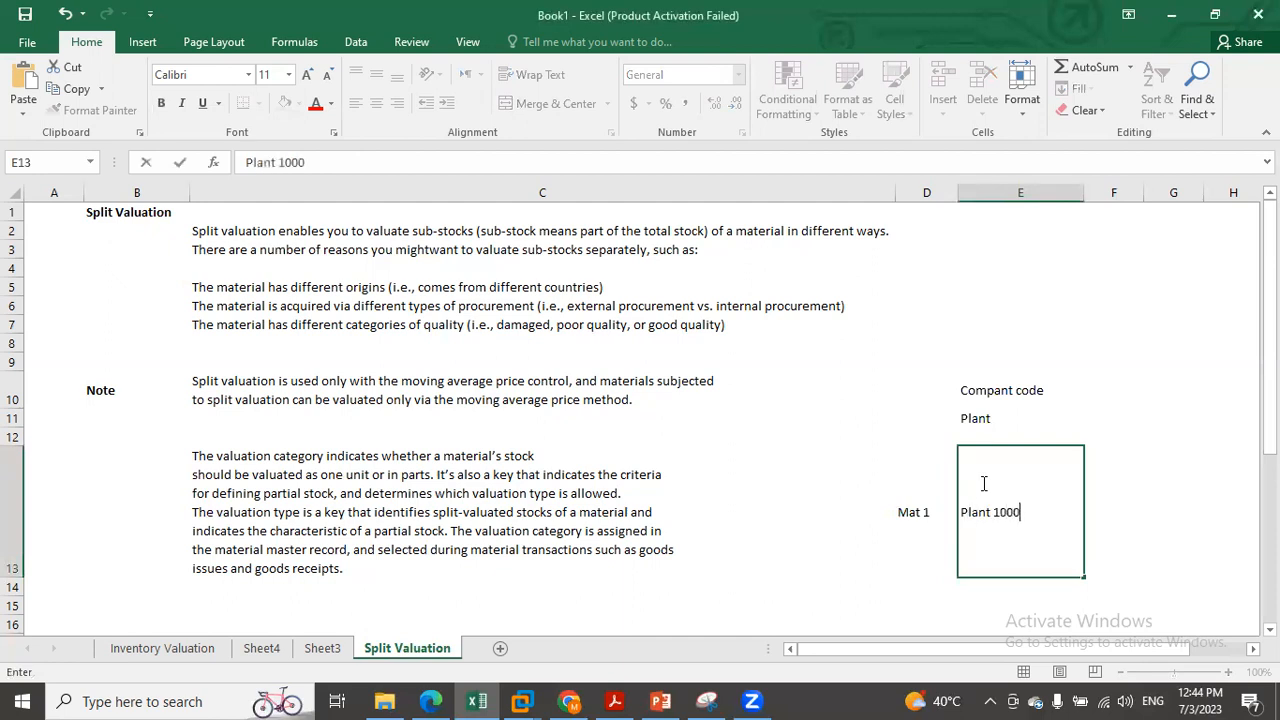
click(1120, 508)
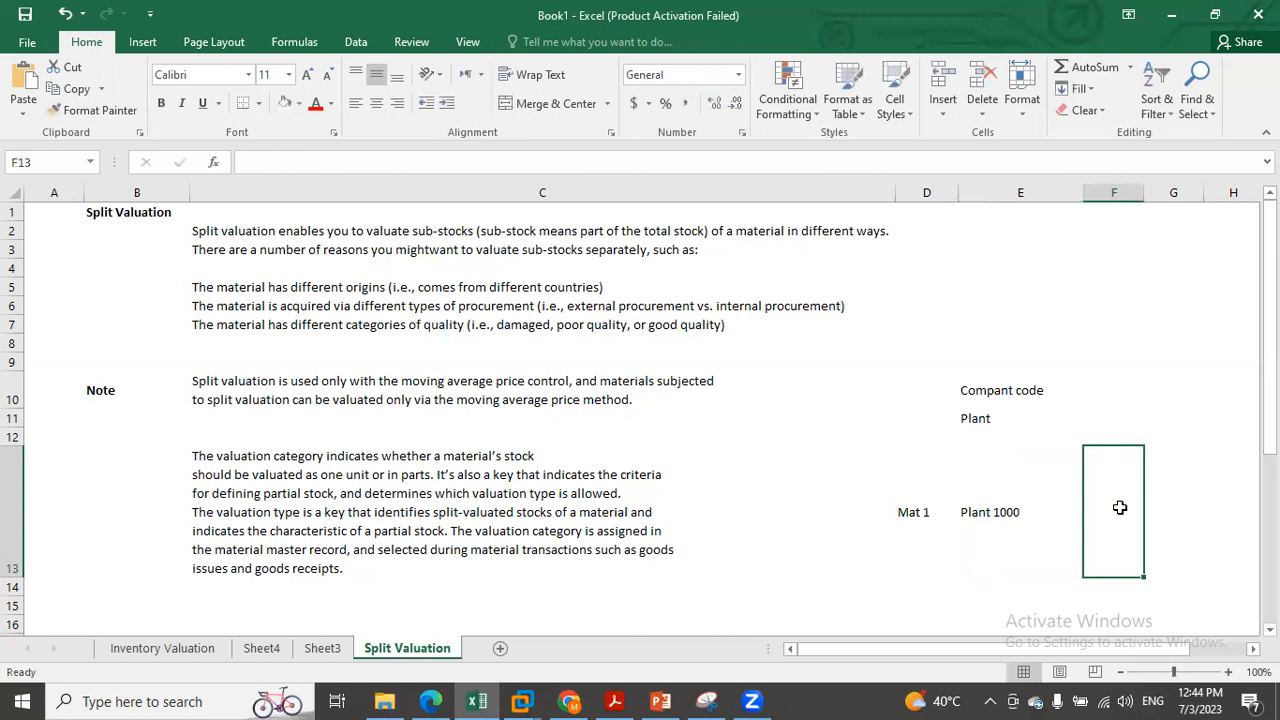
text(1000)
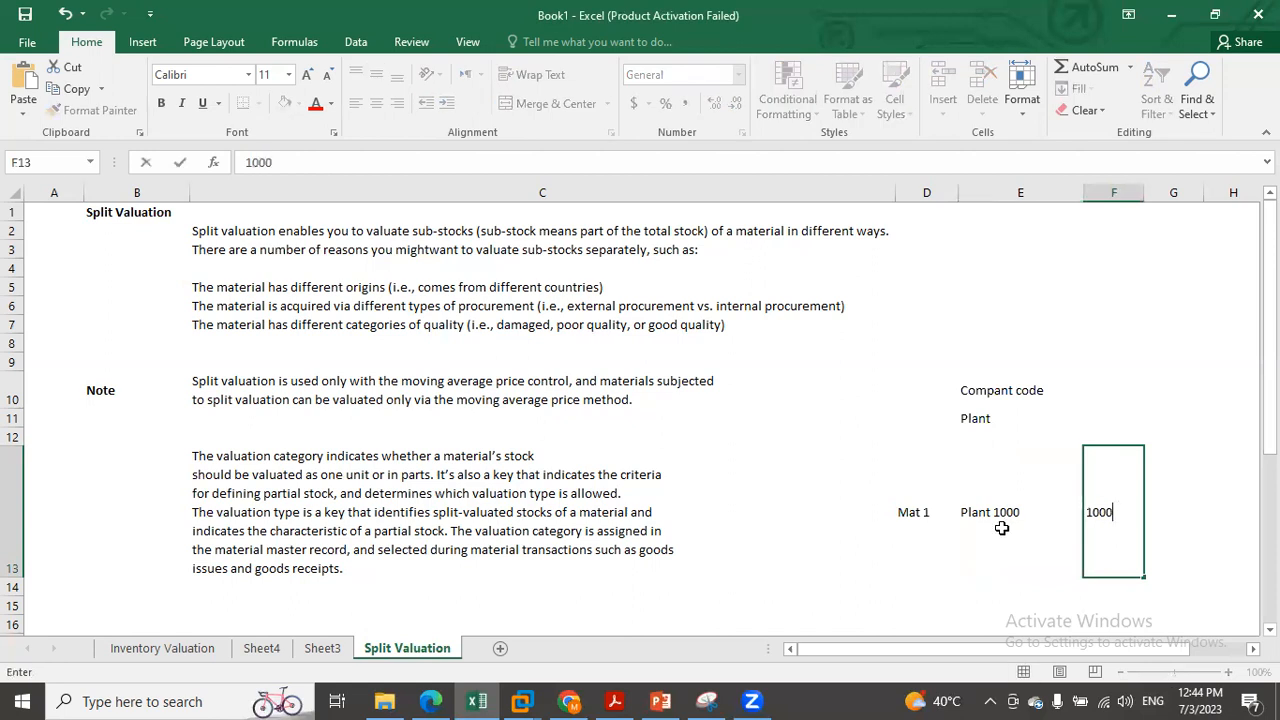
click(1180, 496)
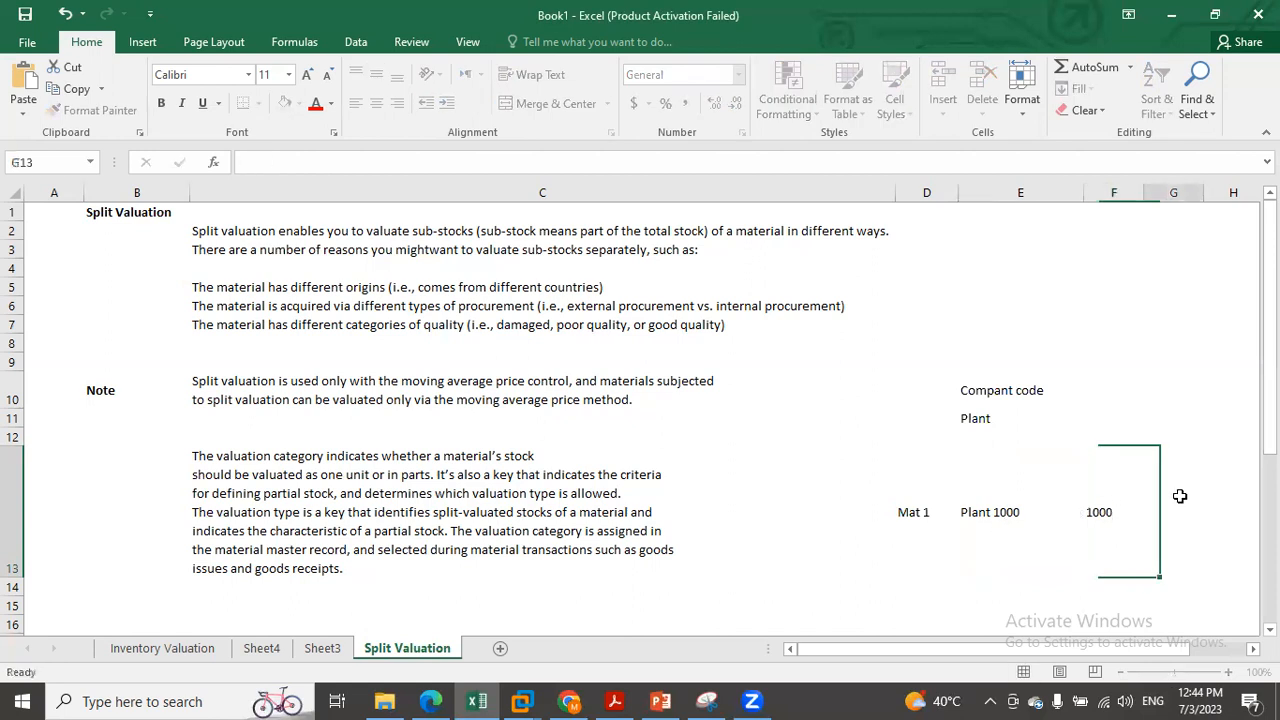
click(1128, 510)
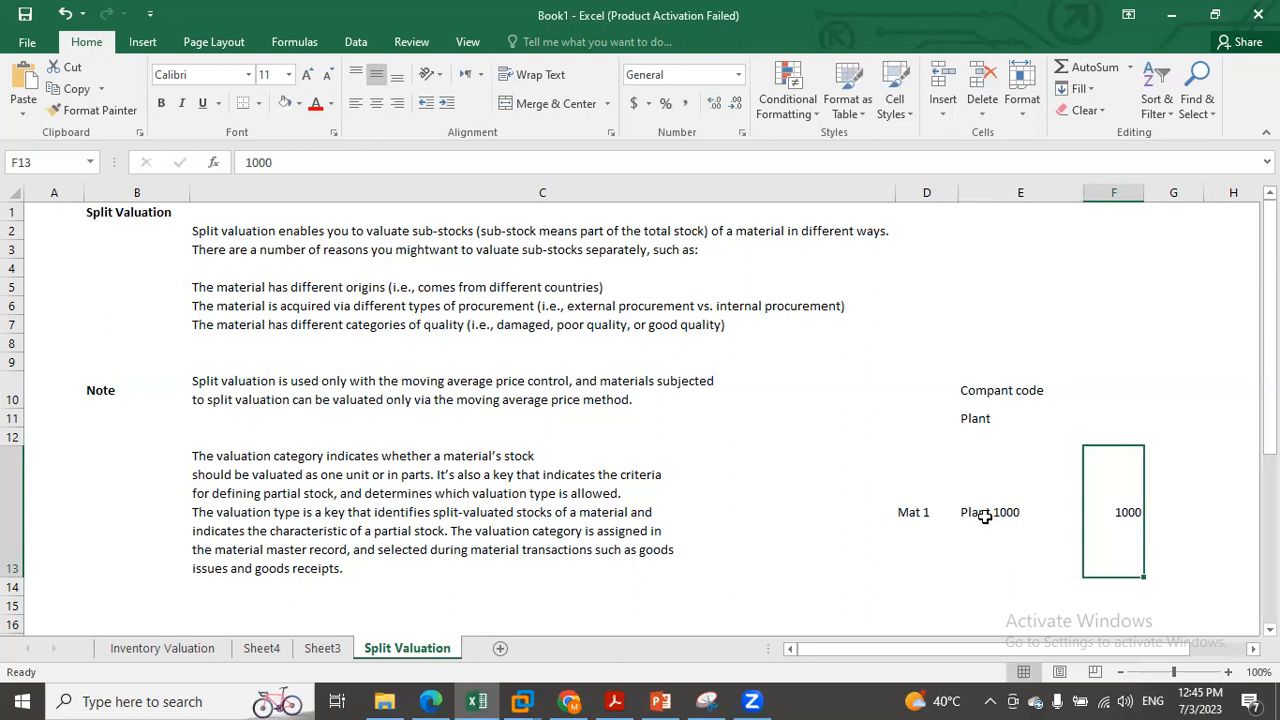
Step: Review the example material row in D13:F13 against the Split Valuation heading
drag(914, 514, 1124, 496)
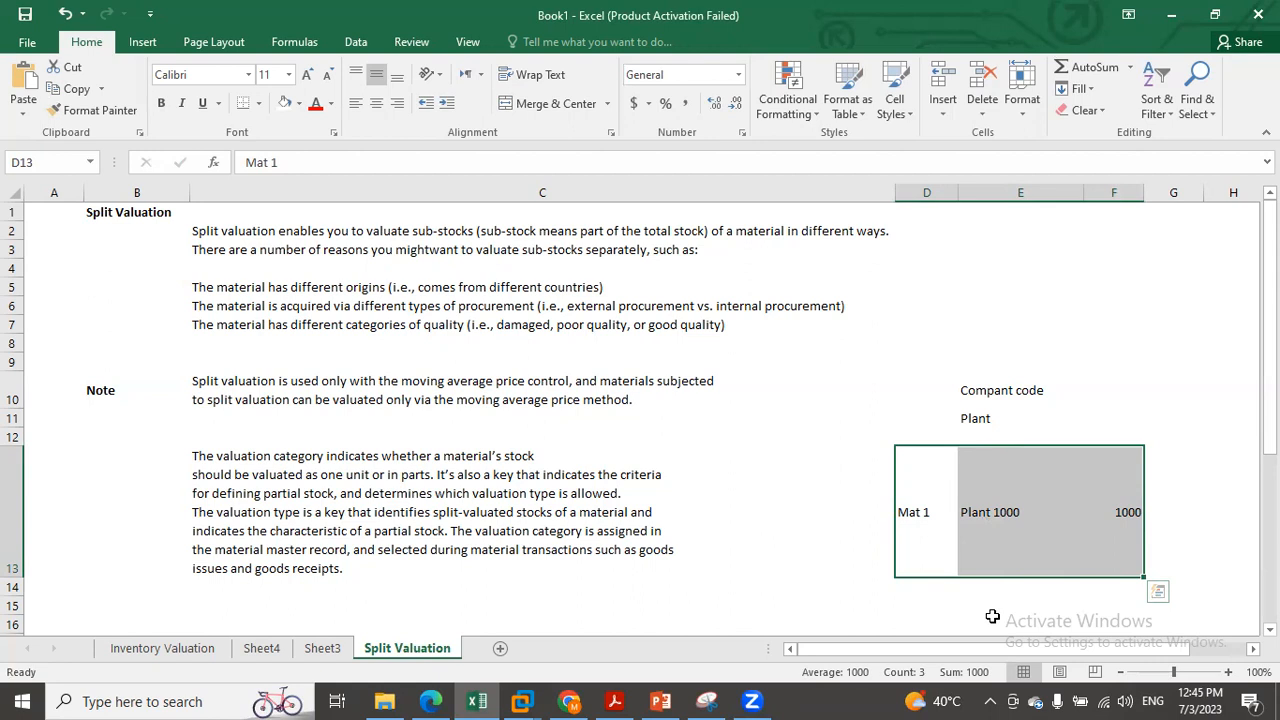
click(986, 528)
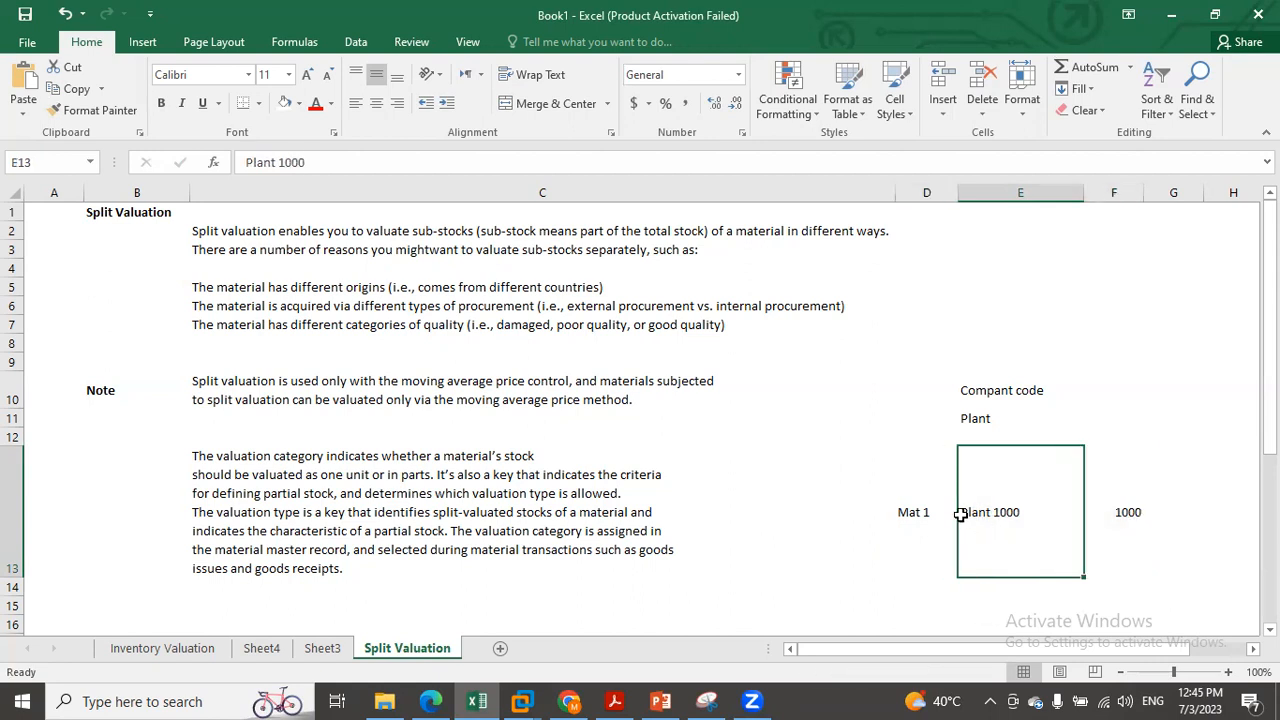
drag(908, 498, 1114, 514)
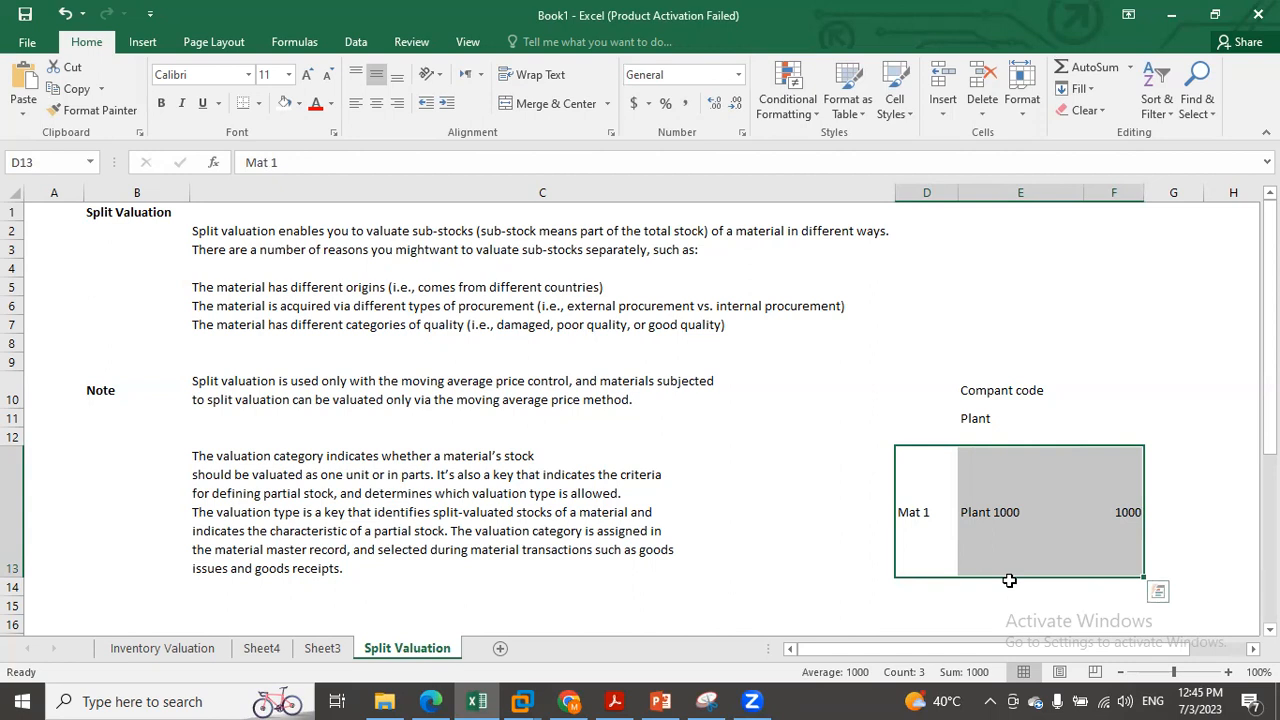
click(117, 213)
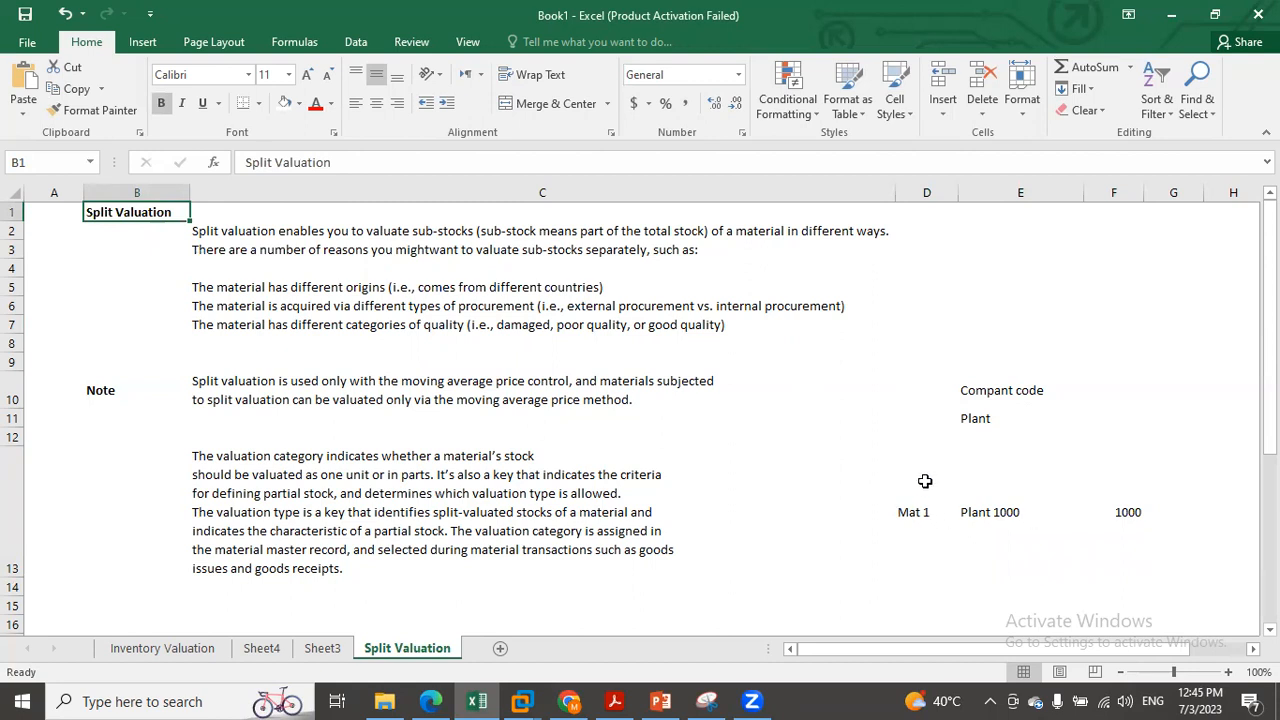
Step: Clear the example entries from the range D10:G13
click(913, 389)
drag(1052, 490, 1146, 554)
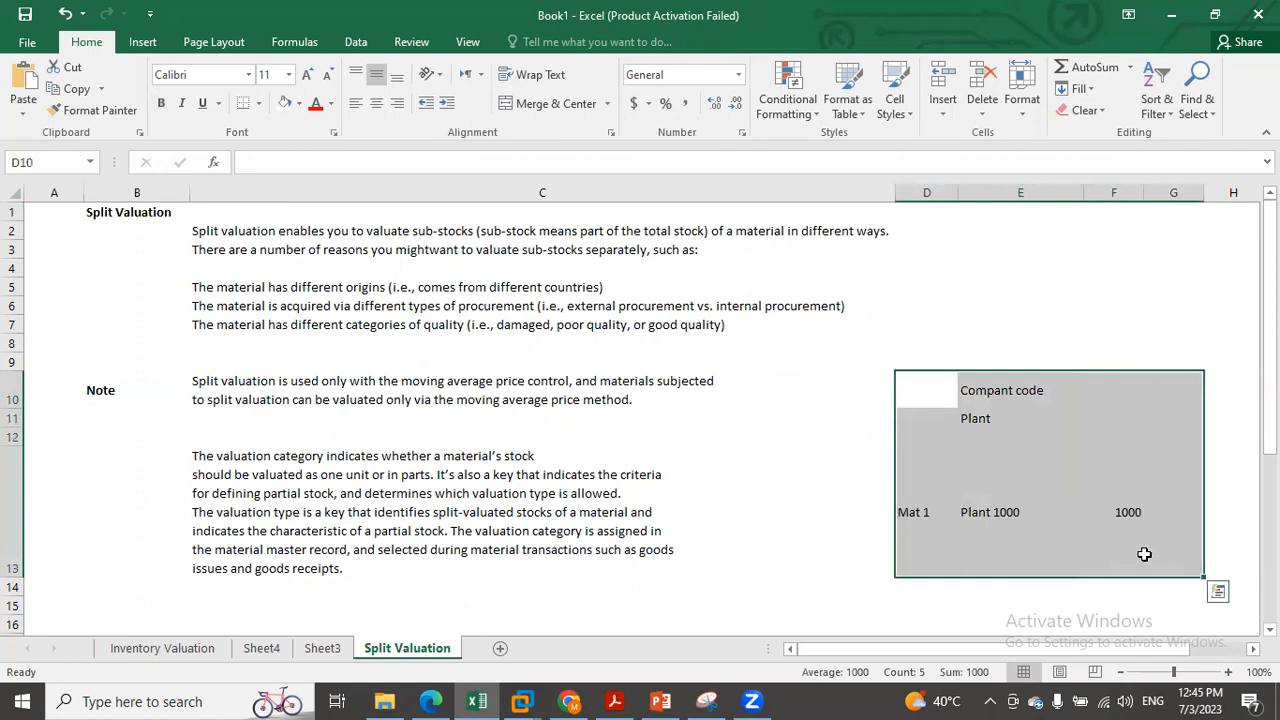
key(BackSpace)
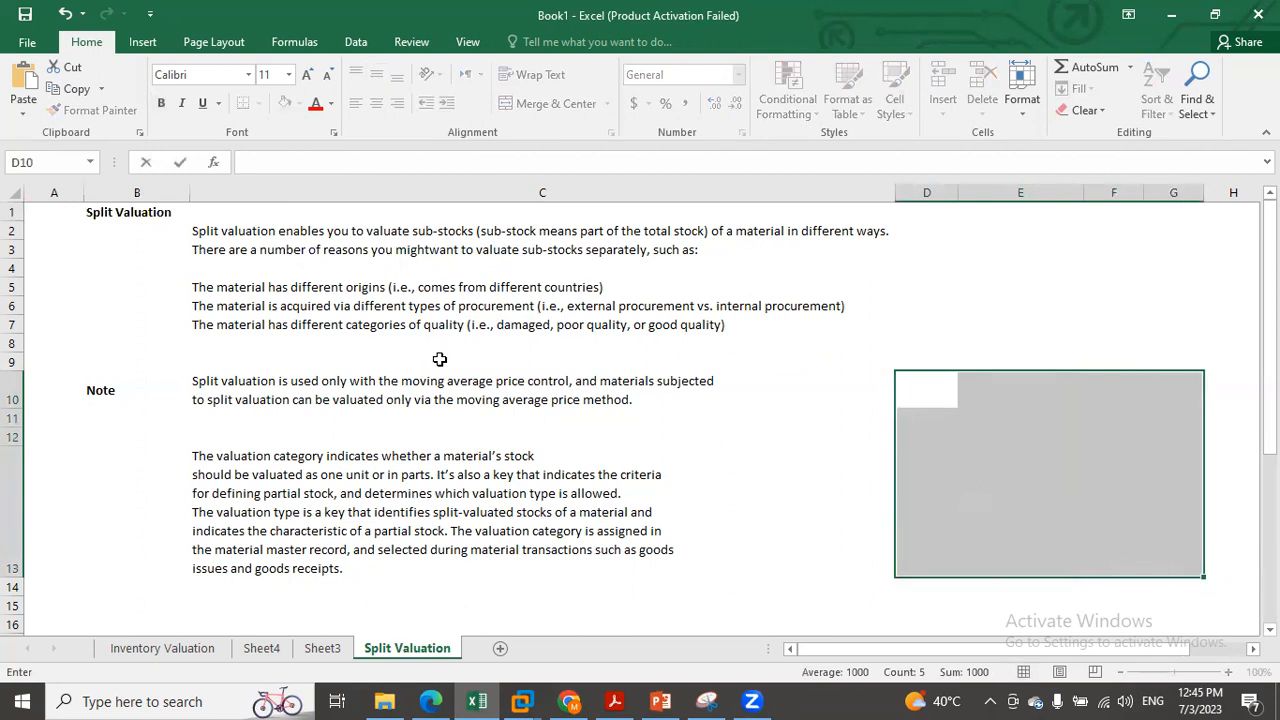
Step: Read the reasons for split valuation, the moving average price note and the valuation category and type explanation
click(222, 249)
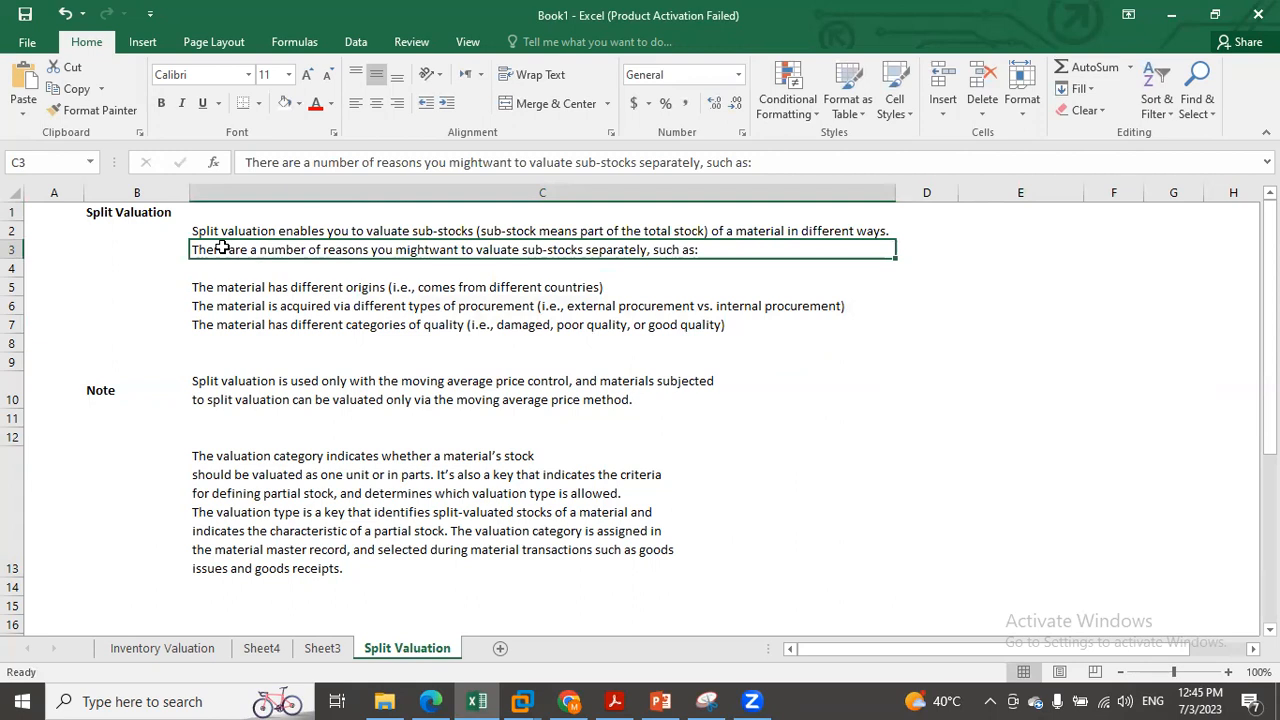
click(220, 288)
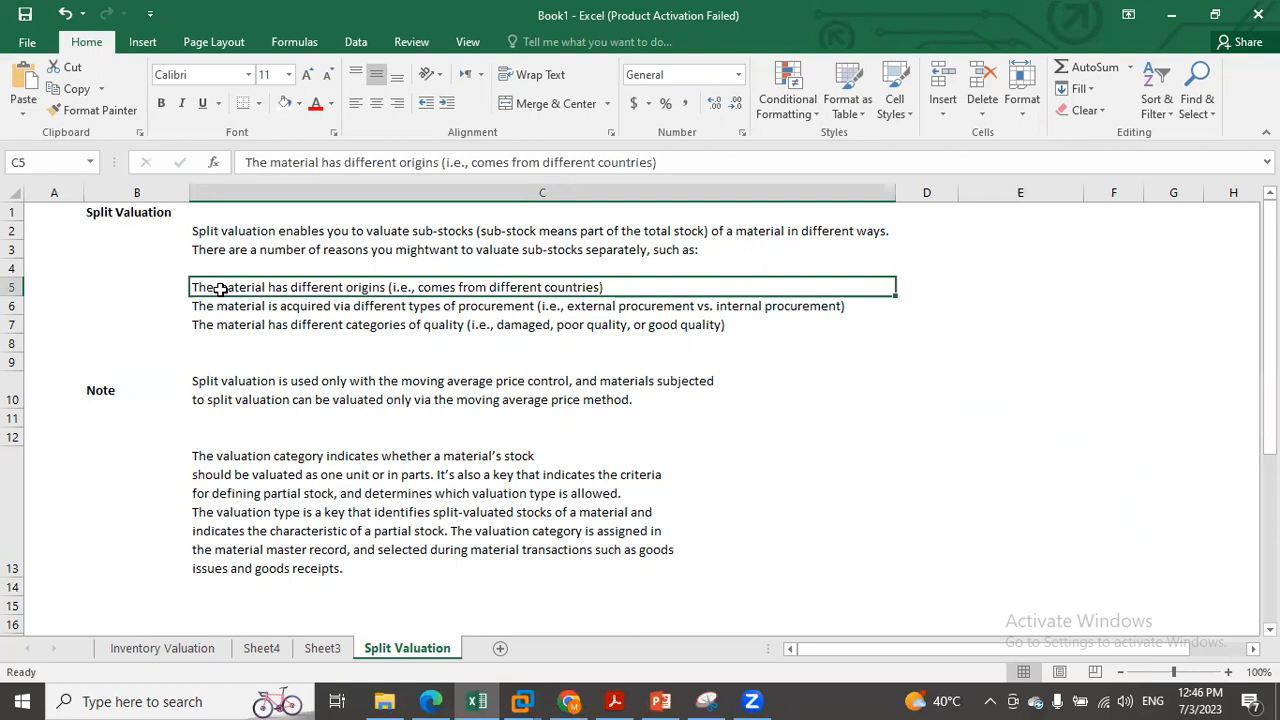
click(256, 307)
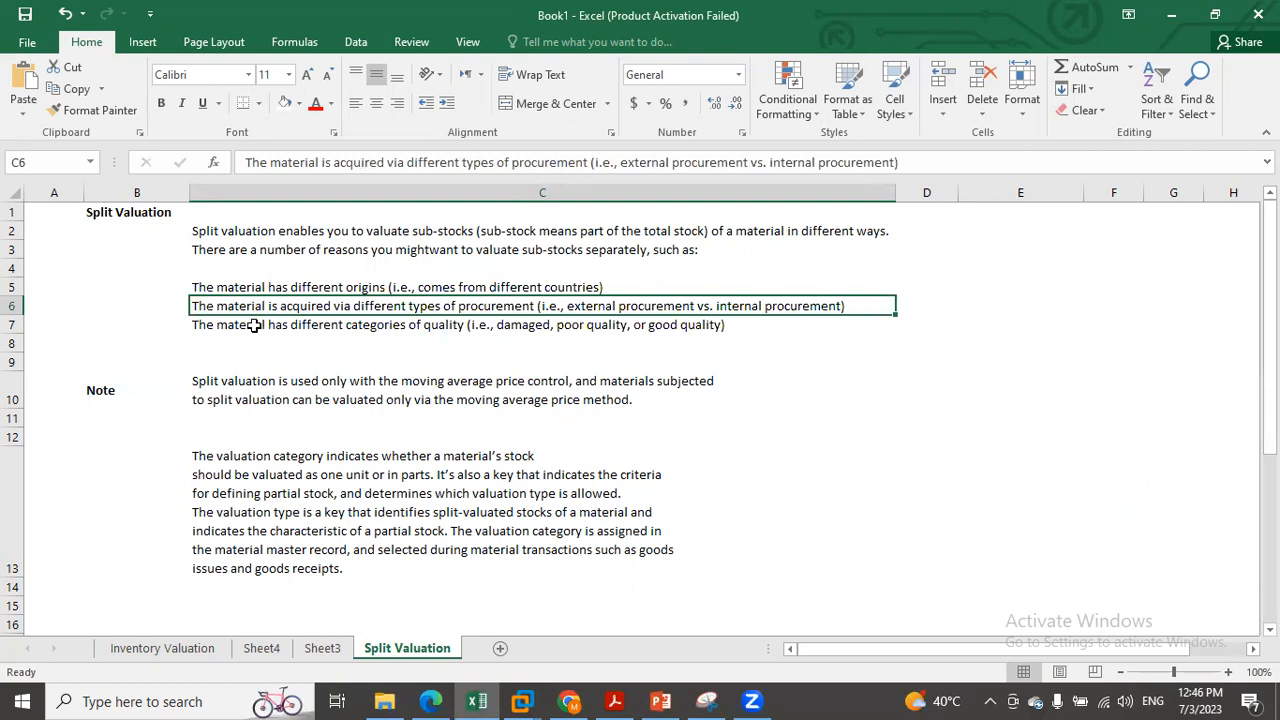
click(254, 325)
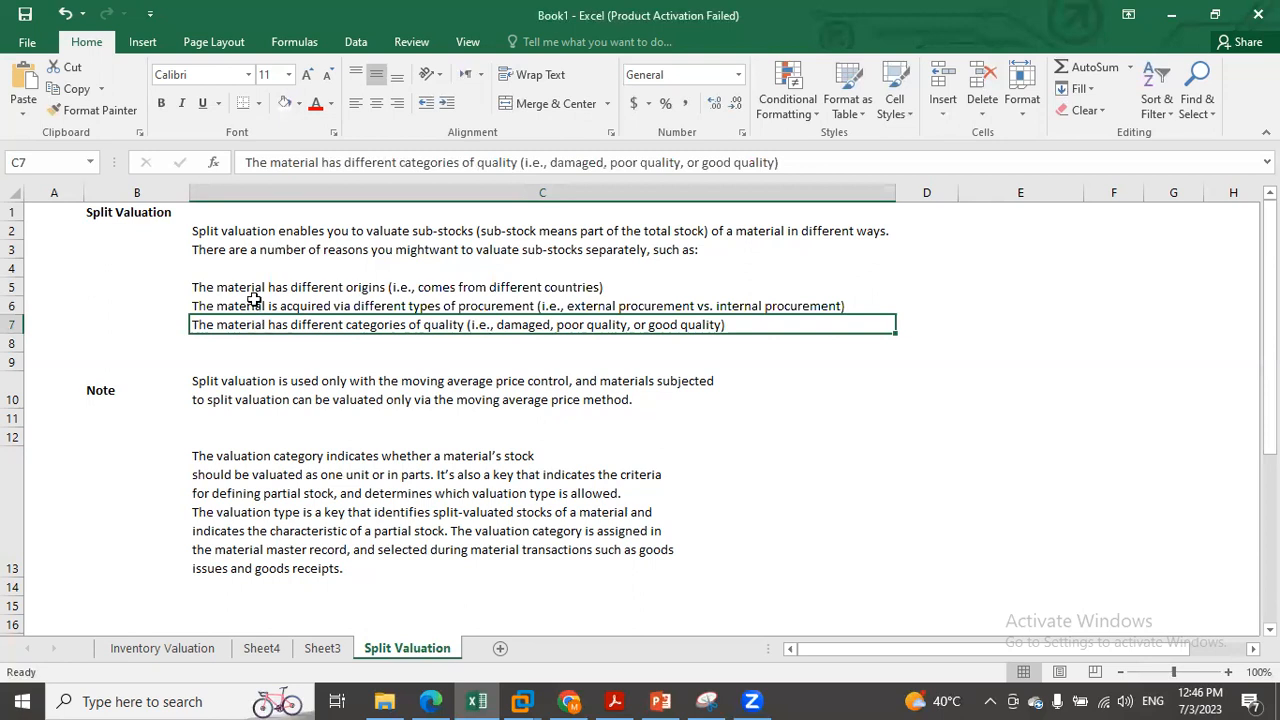
click(255, 288)
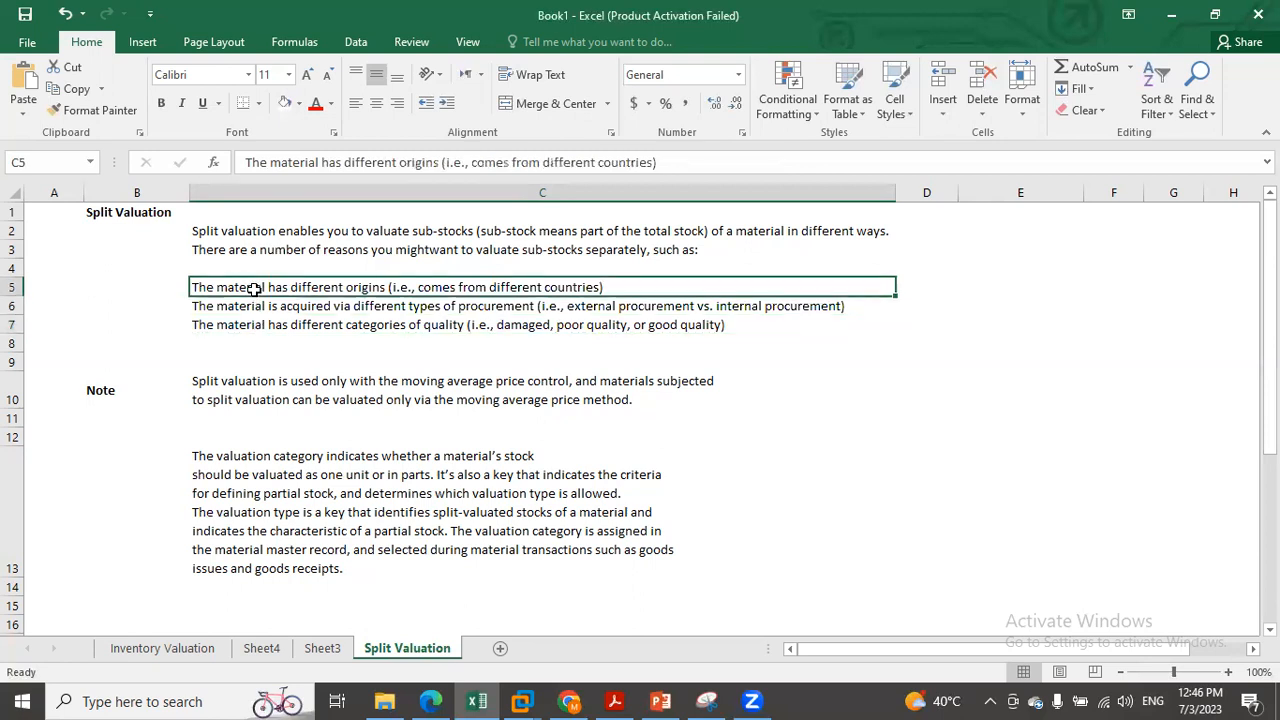
drag(255, 288, 258, 325)
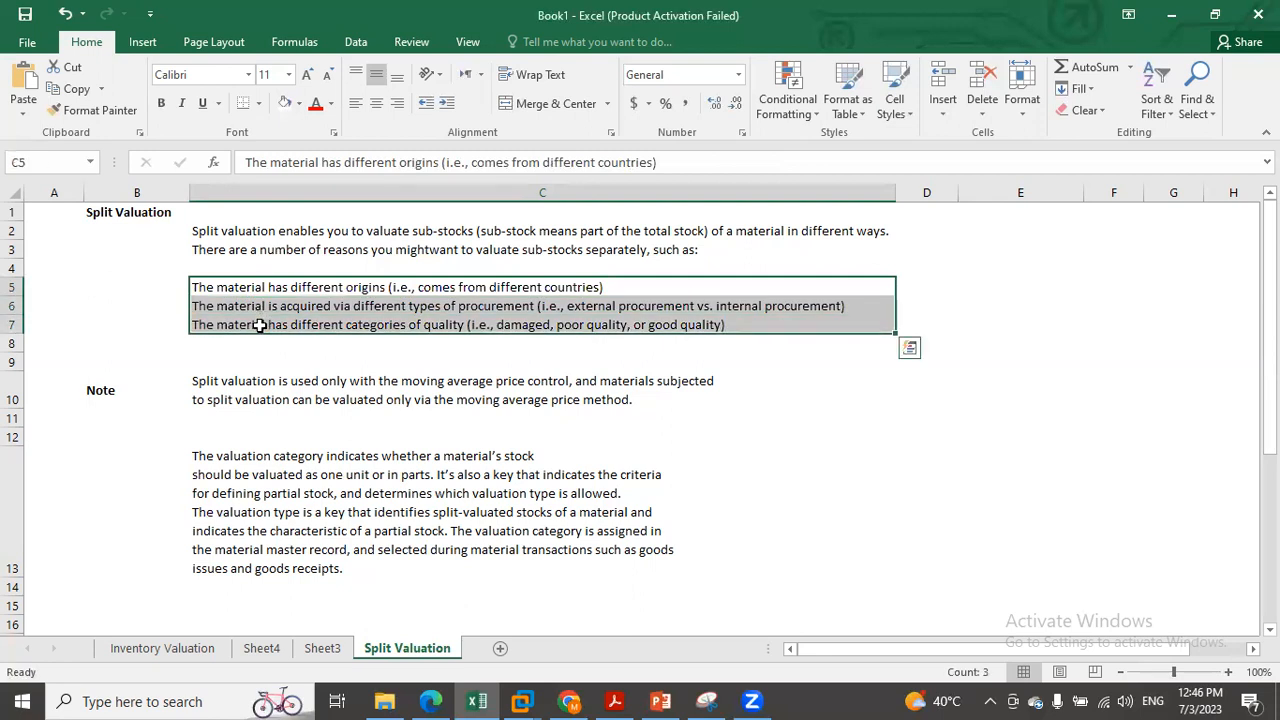
click(110, 397)
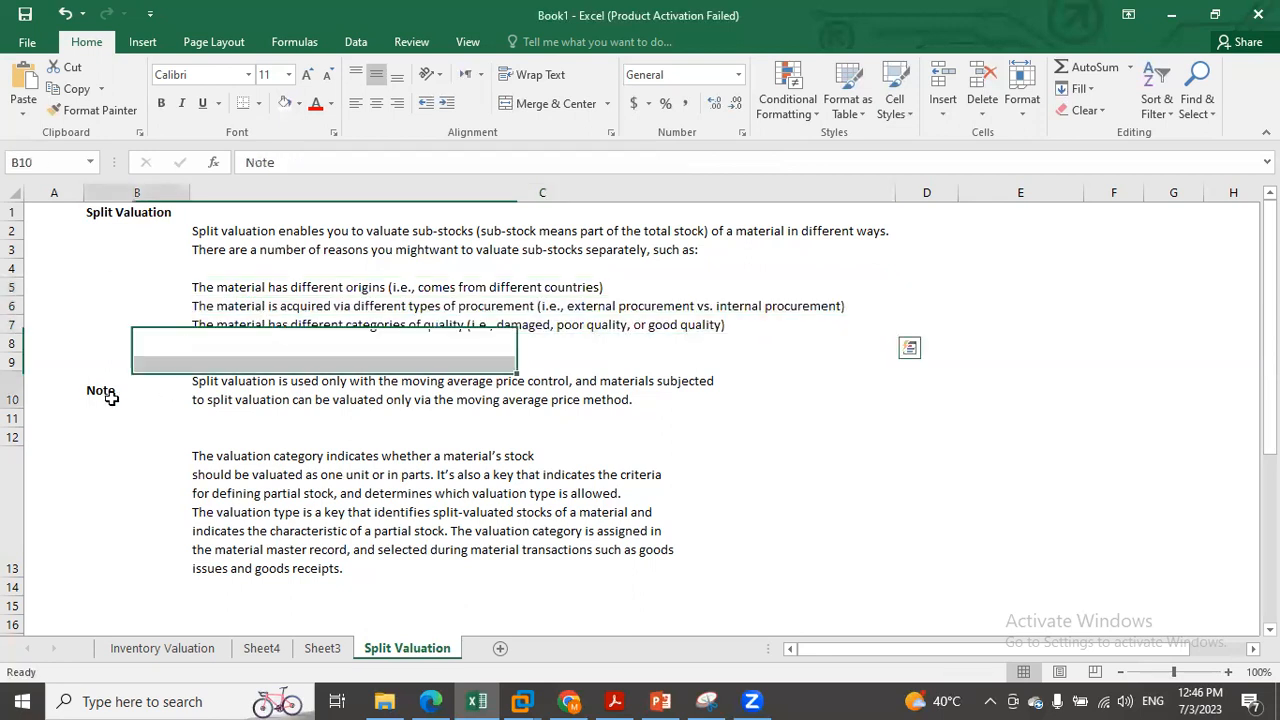
click(242, 383)
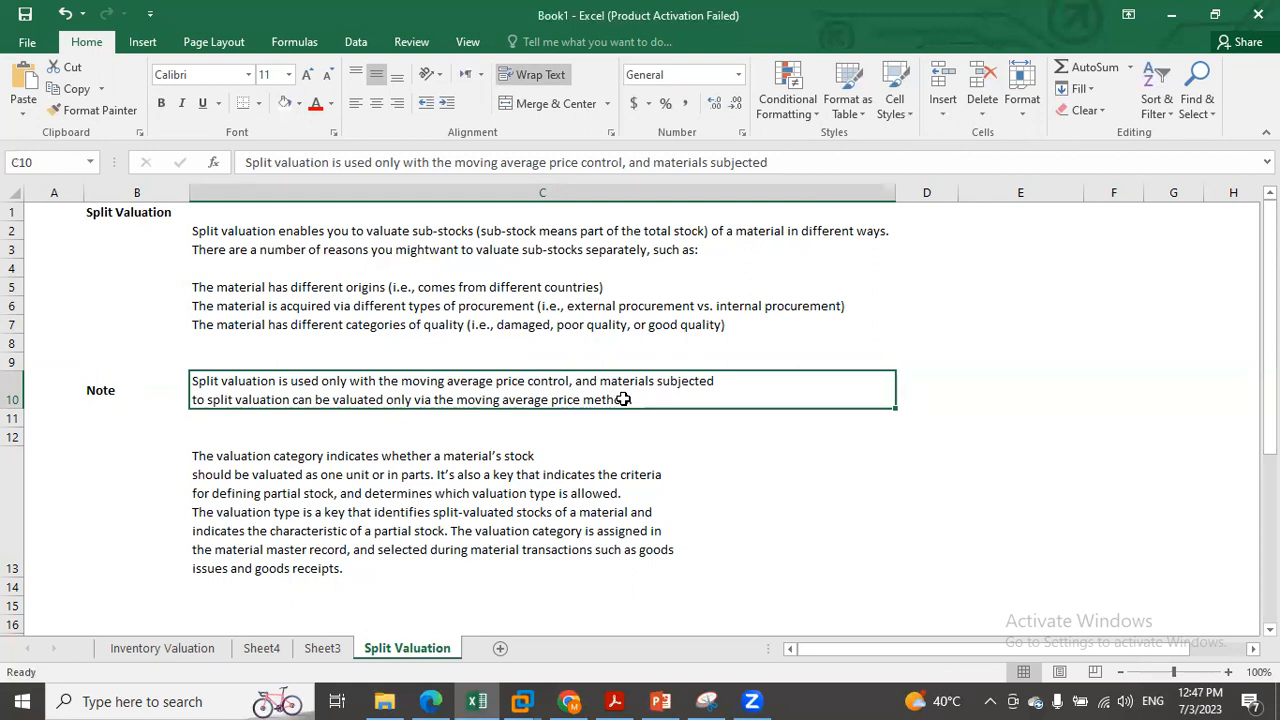
click(308, 528)
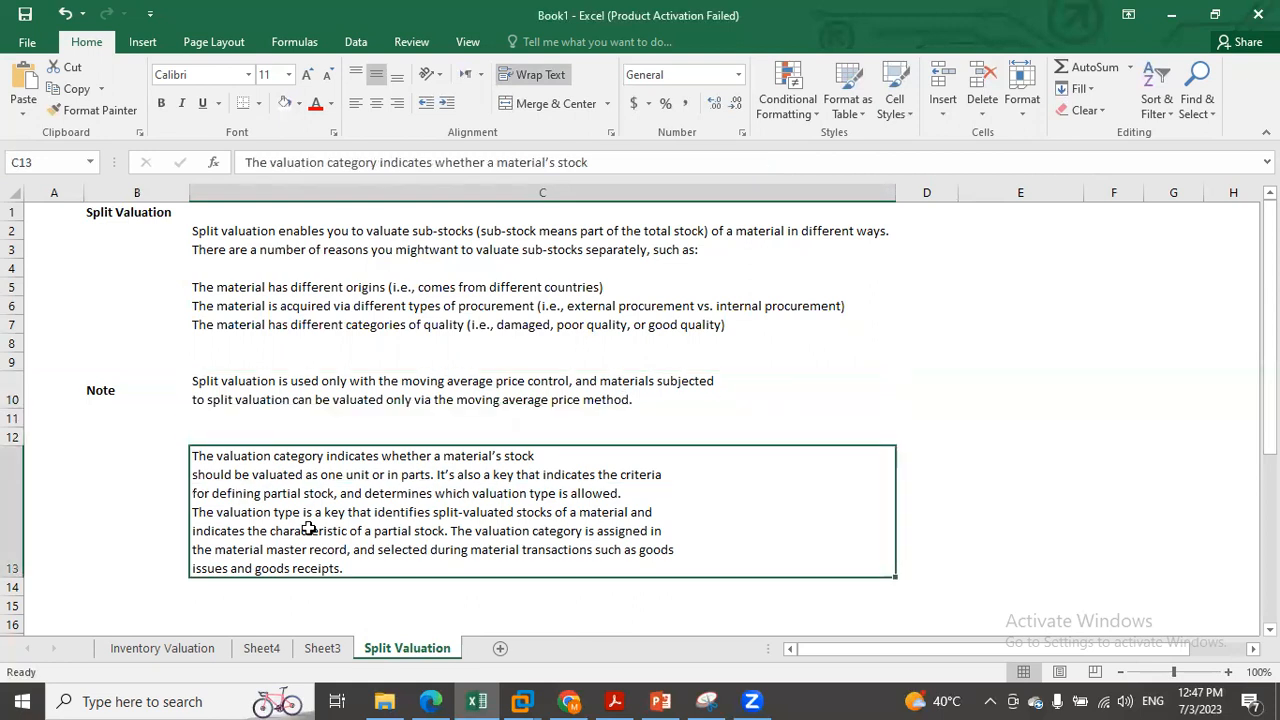
Step: Switch to the SAP system, run transaction SPRO and display the SAP reference implementation guide
click(528, 700)
click(606, 610)
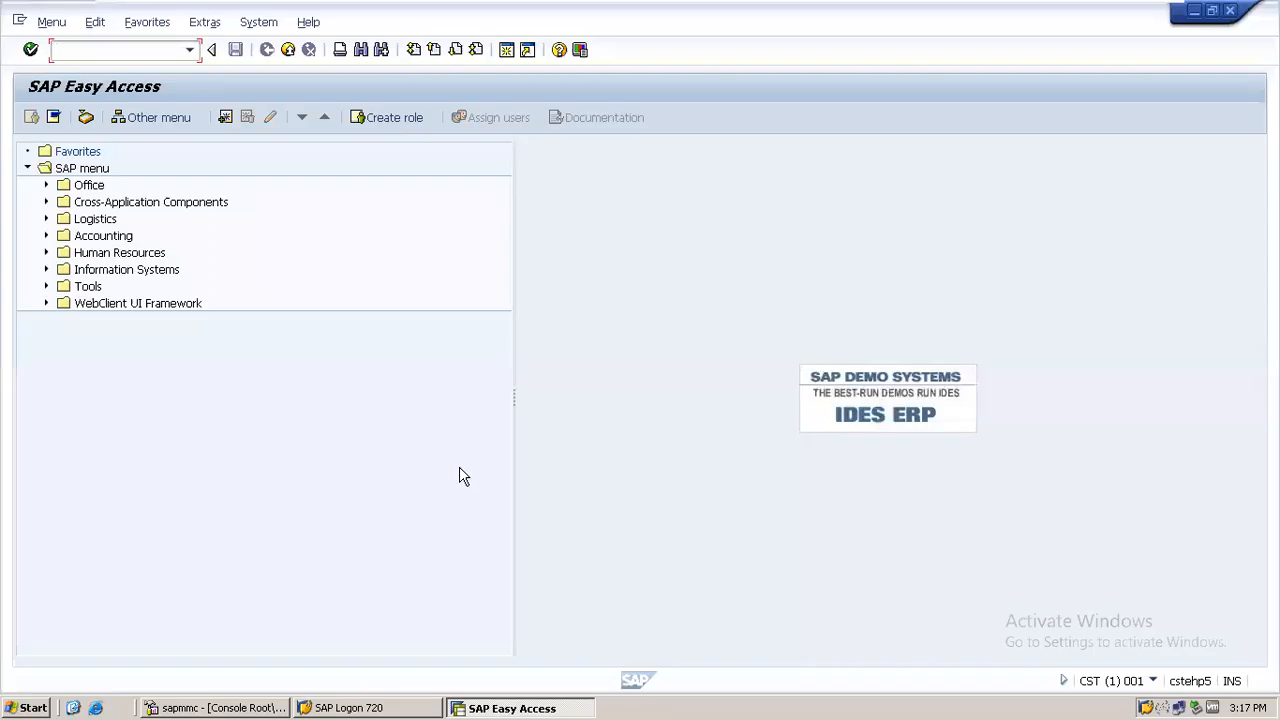
text(SPROI)
key(Return)
text(SPRO)
key(Return)
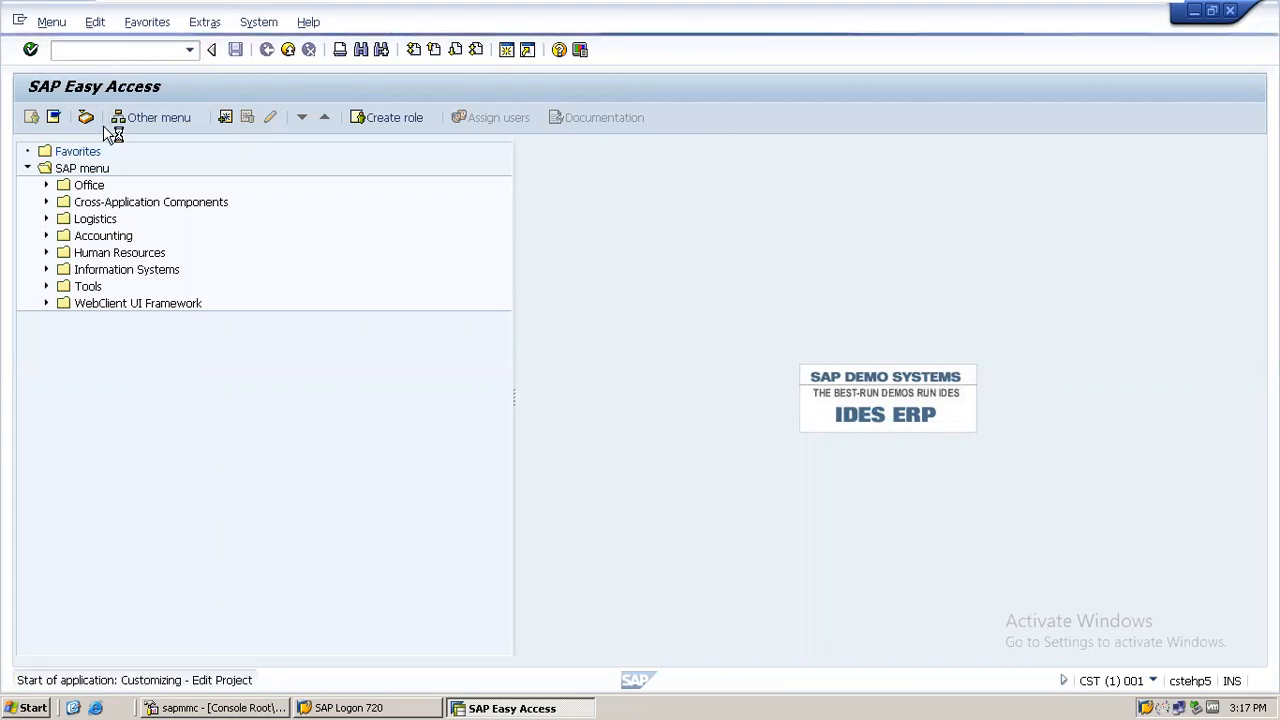
click(80, 119)
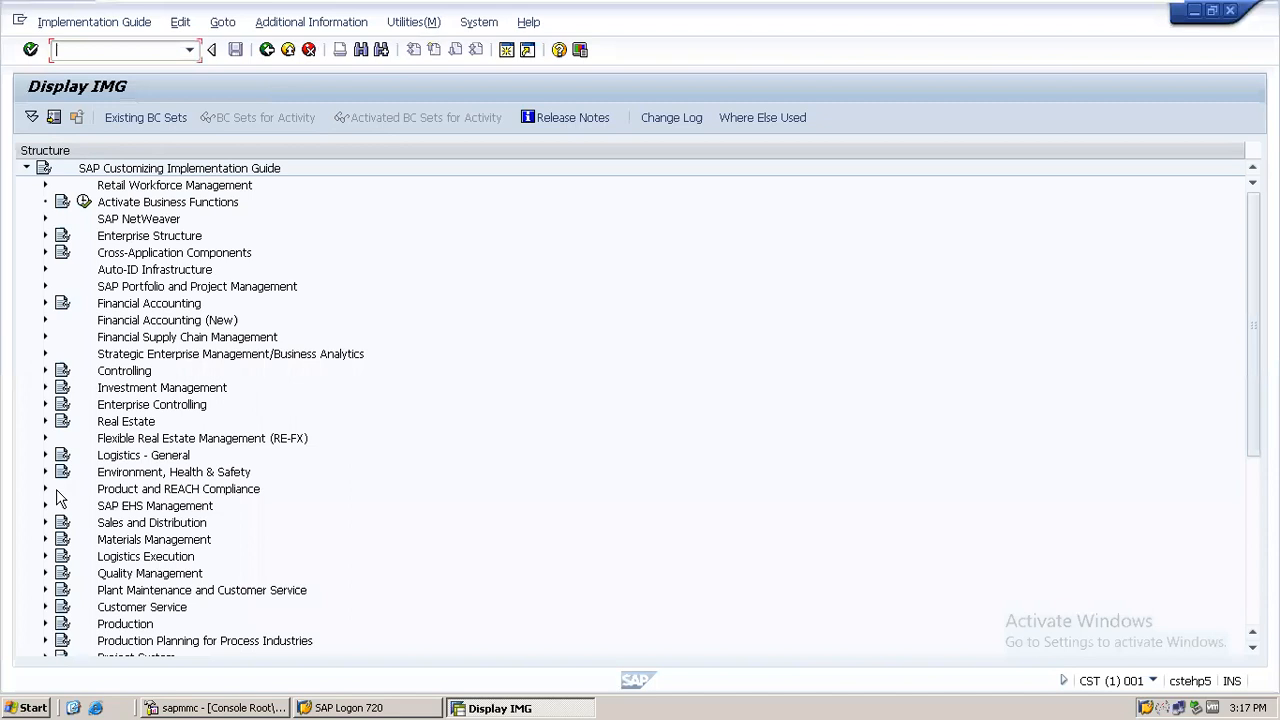
Step: Expand Materials Management, Valuation and Account Assignment, and Split Valuation in the implementation guide
click(44, 540)
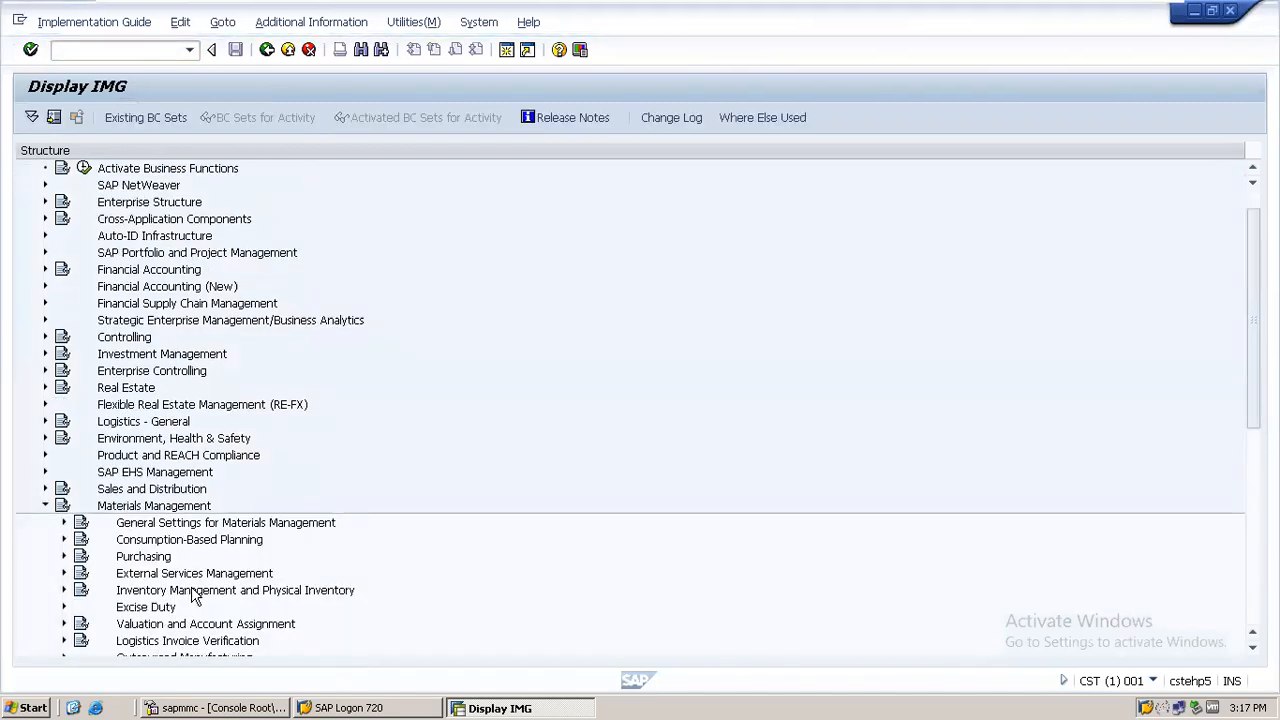
click(64, 623)
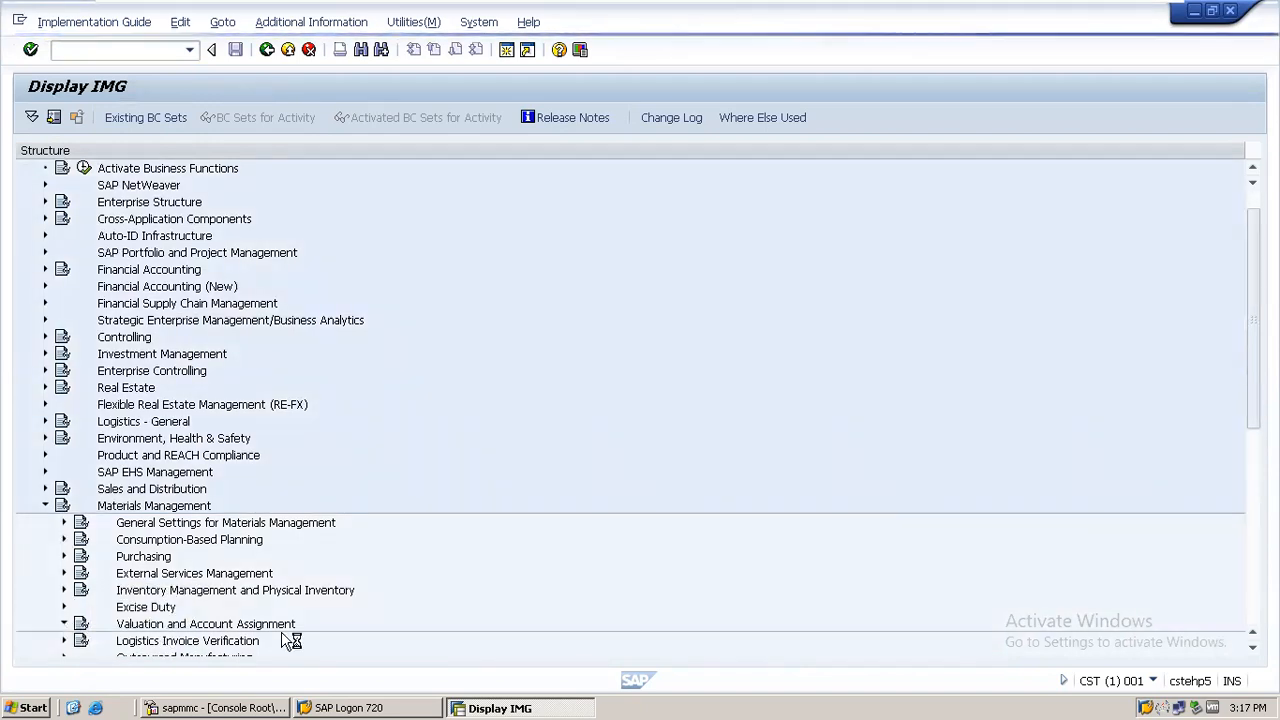
click(166, 425)
double_click(166, 425)
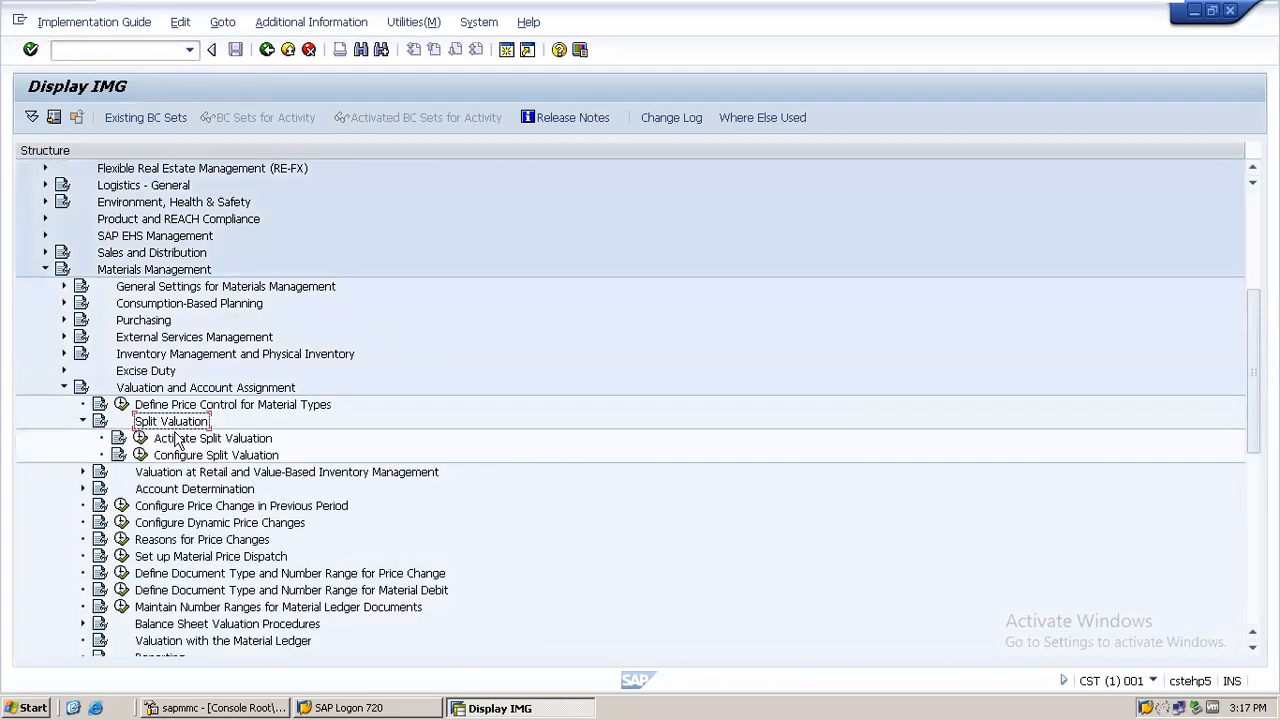
Step: Check the material valuation setting in the Activate Split Valuation activity and return to the implementation guide
click(173, 441)
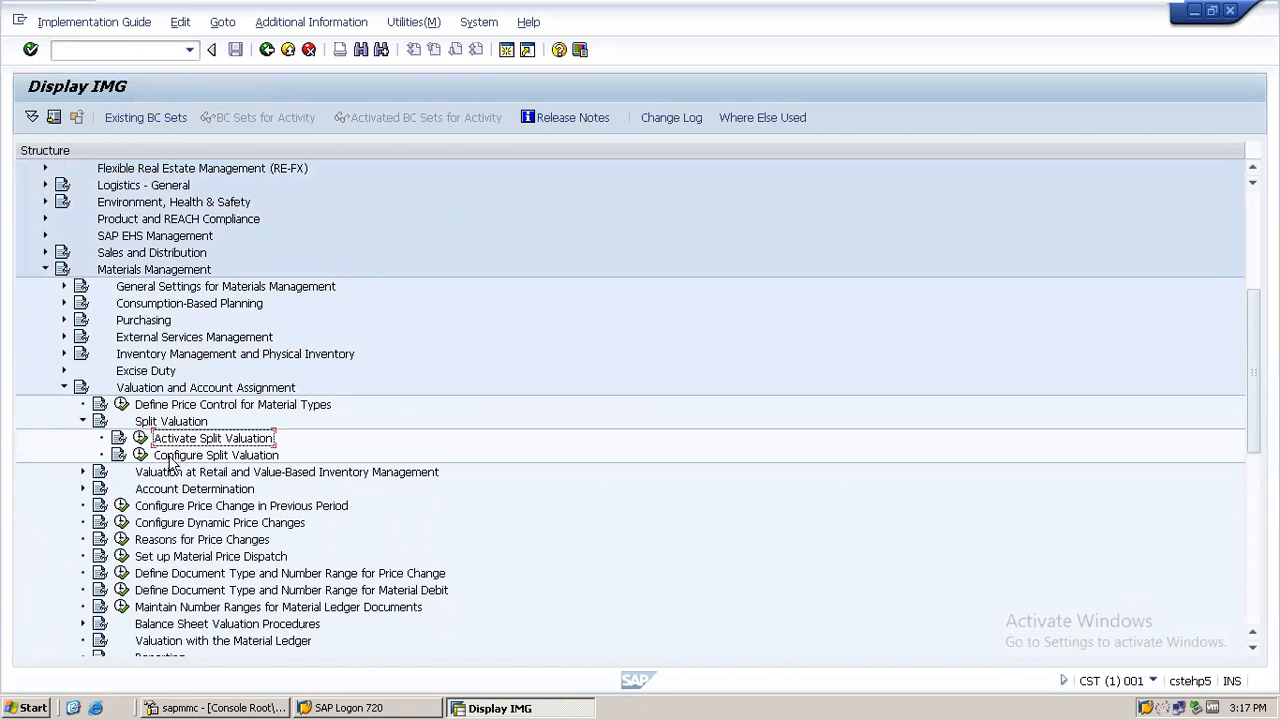
click(172, 461)
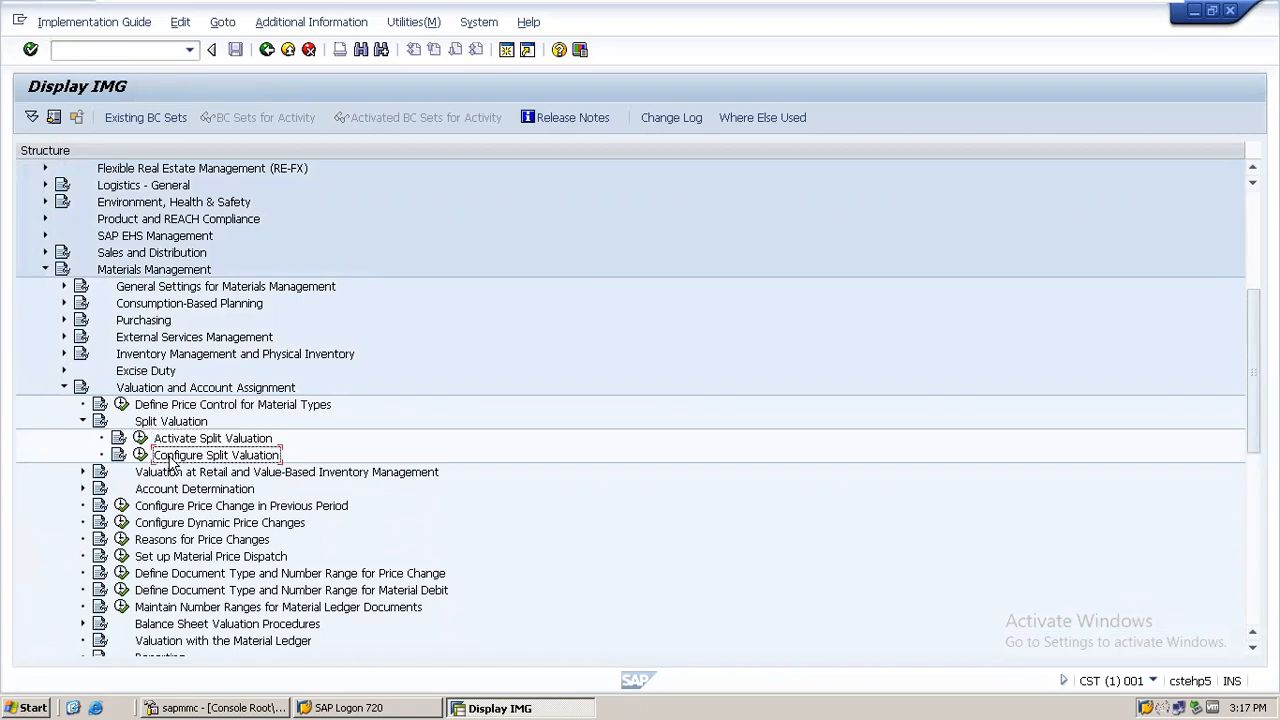
click(160, 444)
click(141, 438)
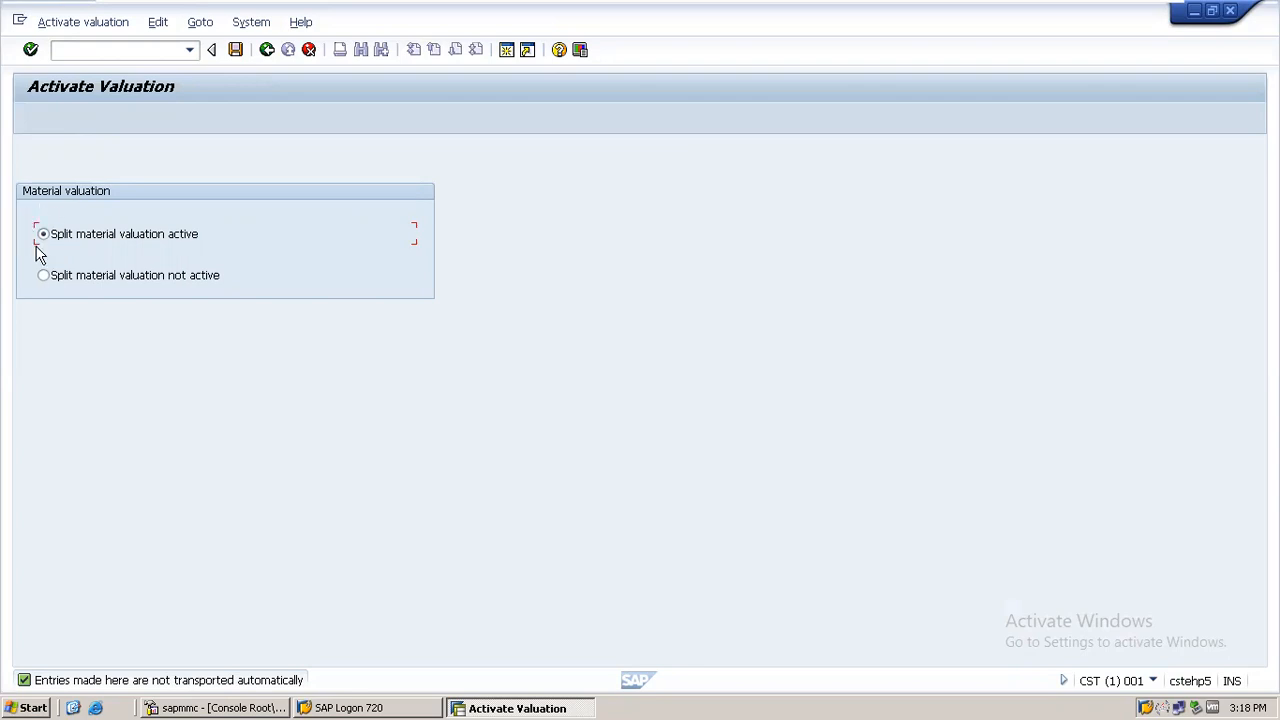
click(267, 52)
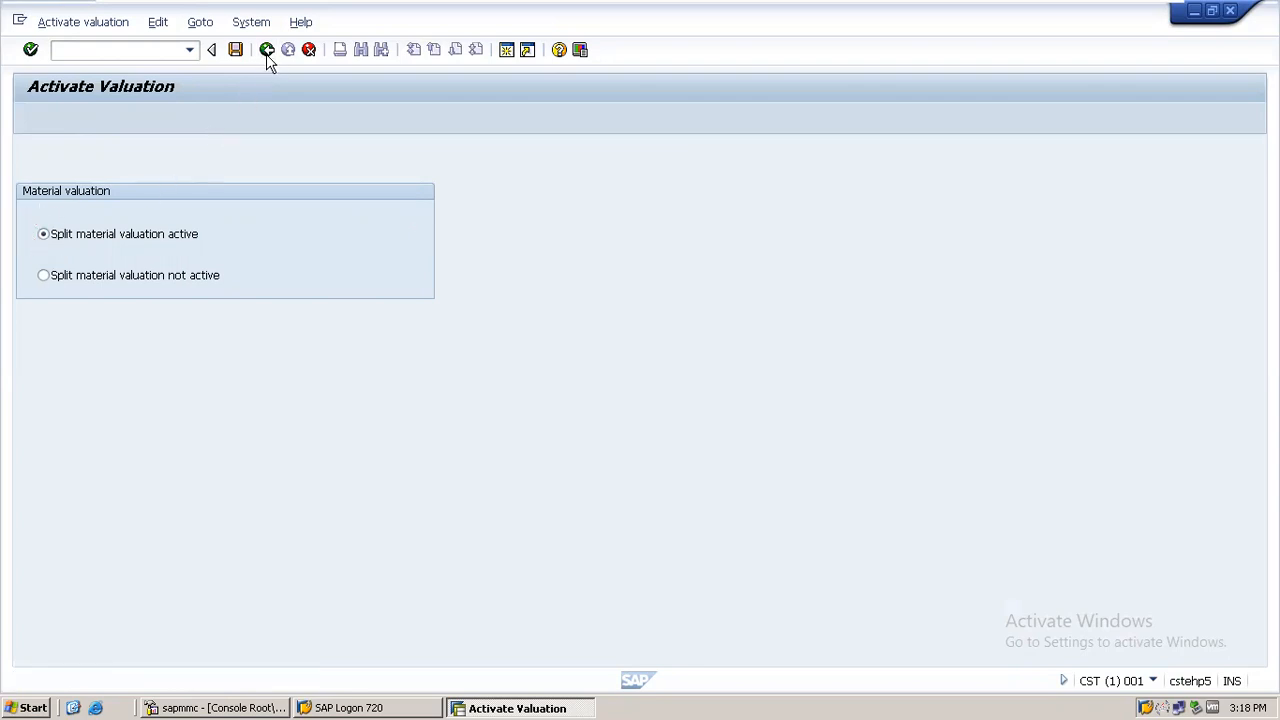
Step: Open the Configure Split Valuation activity in the implementation guide
click(186, 457)
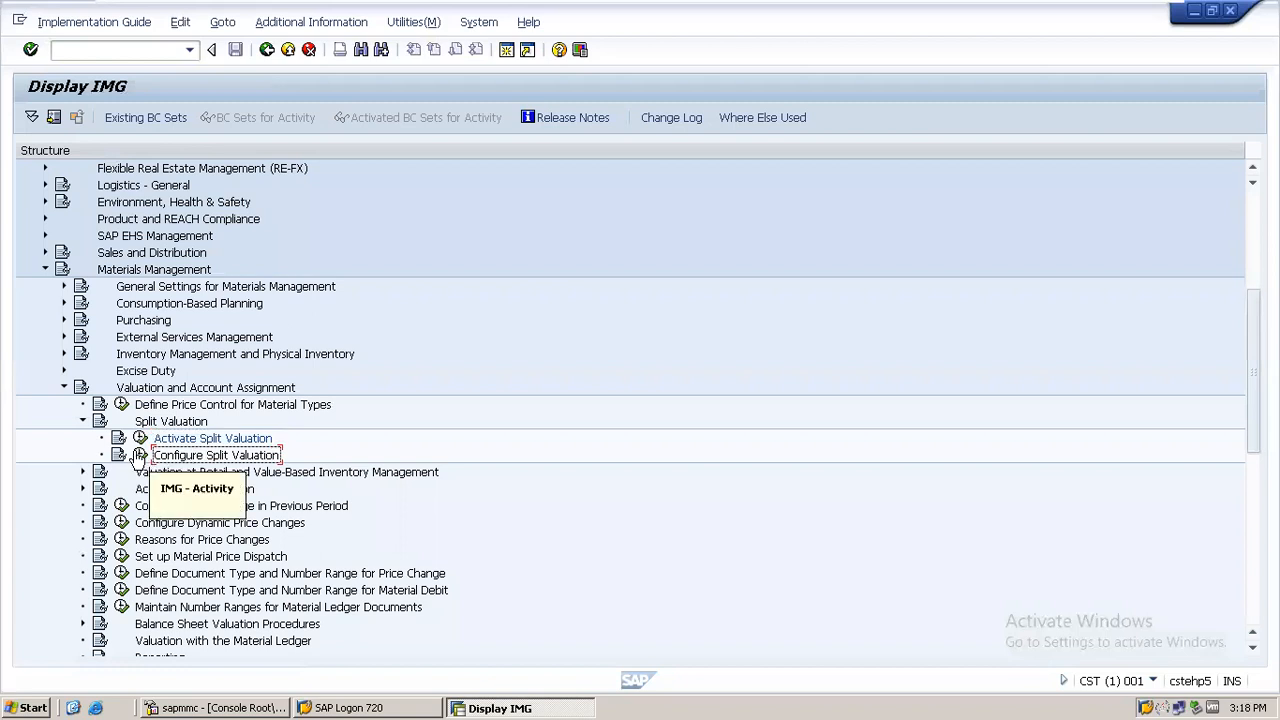
click(141, 455)
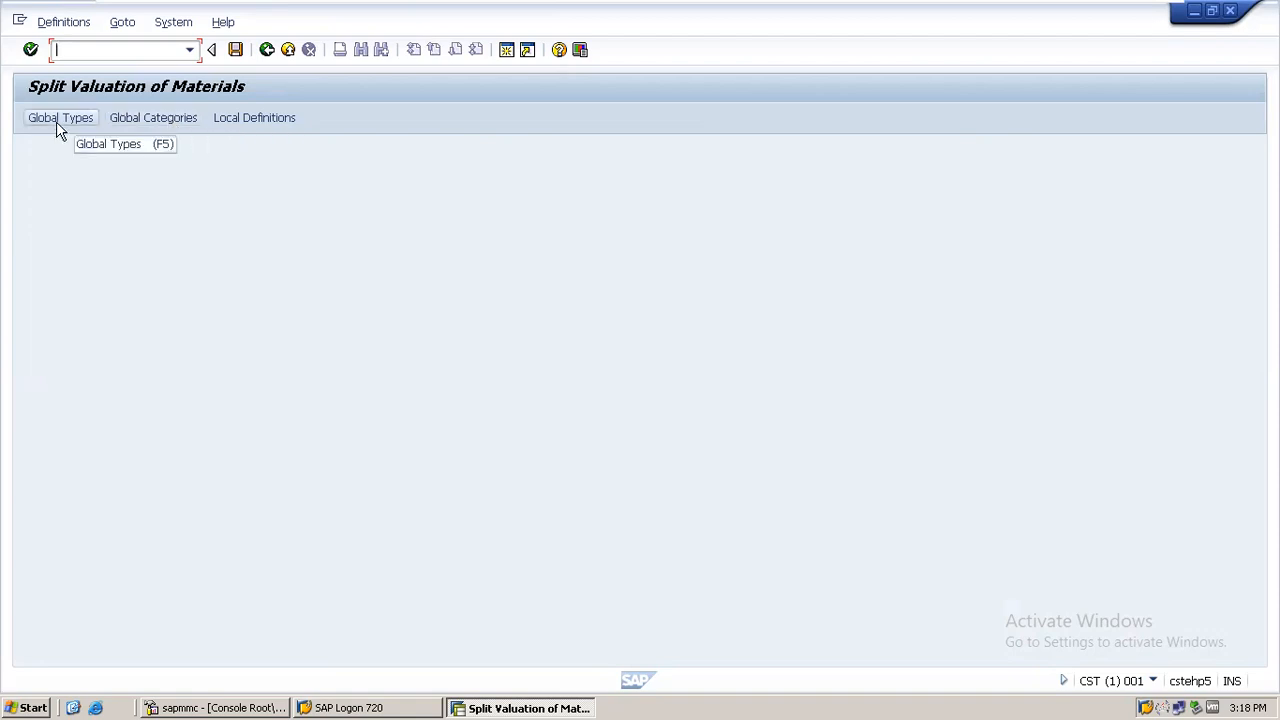
Step: Switch to the Excel worksheet and read the valuation category and valuation type definitions in cell C13 passage by passage
mouse_move(1085, 8)
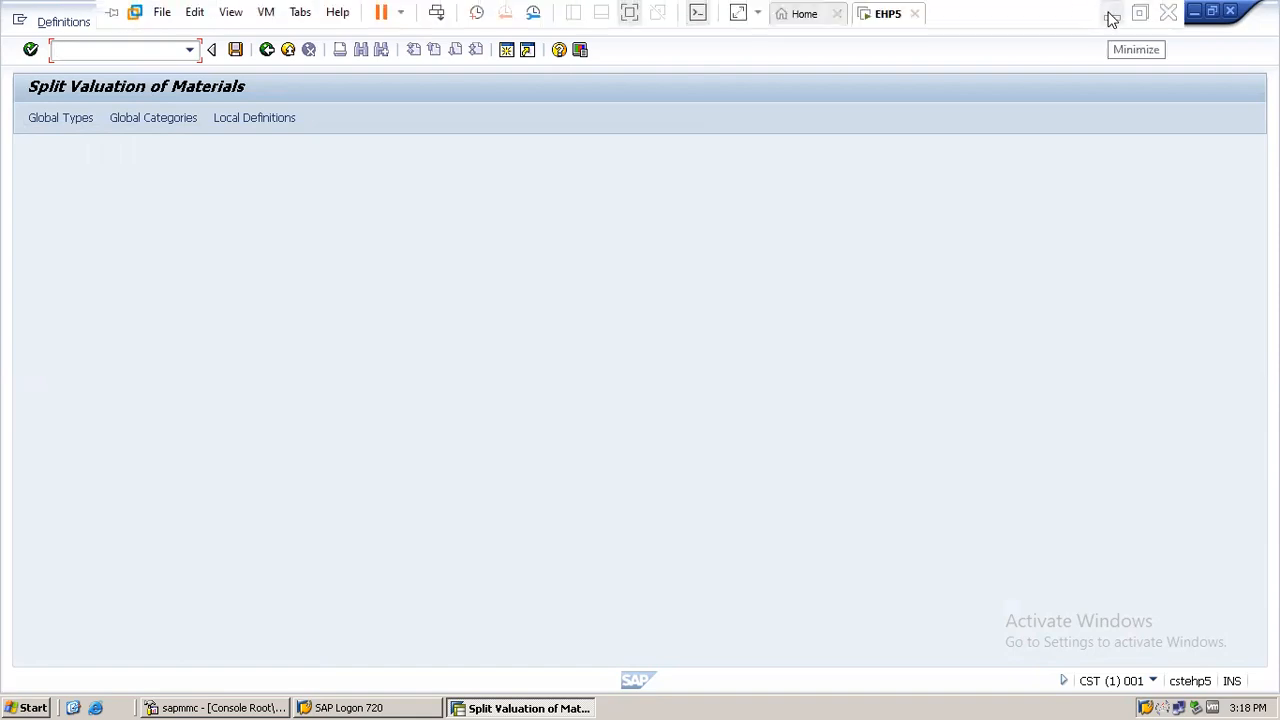
click(1112, 14)
double_click(290, 456)
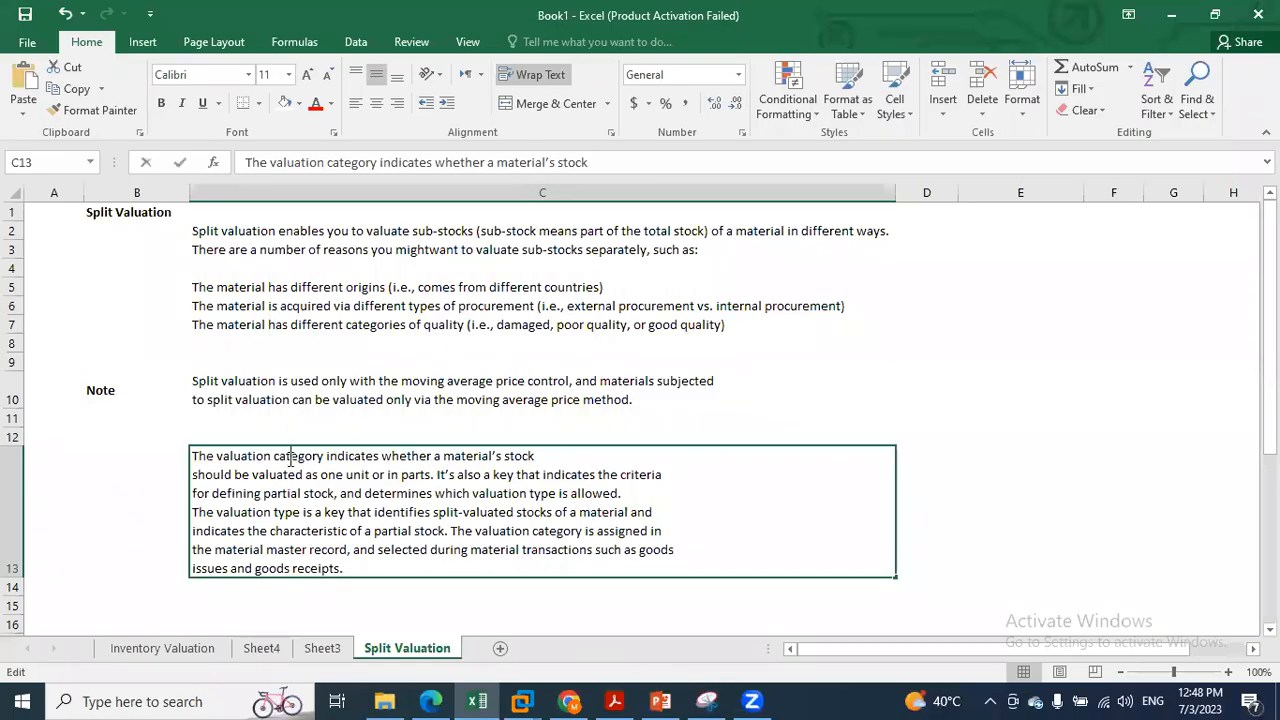
click(196, 456)
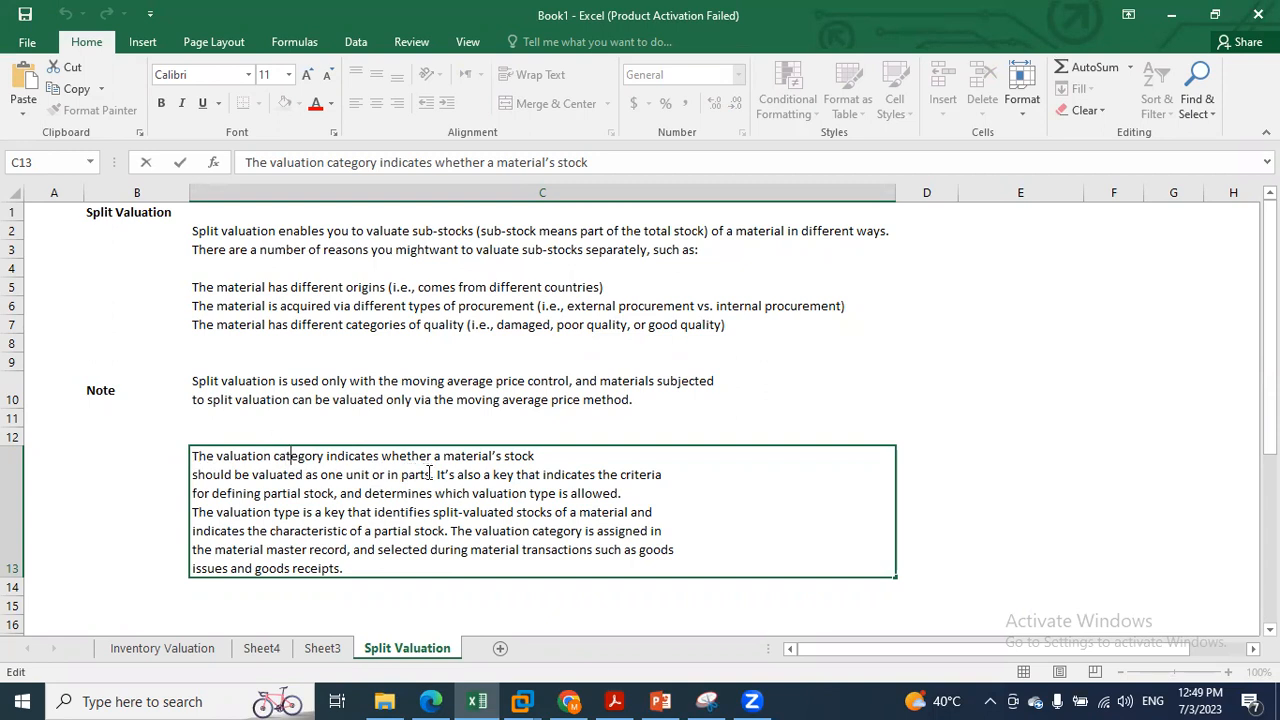
drag(432, 474, 188, 456)
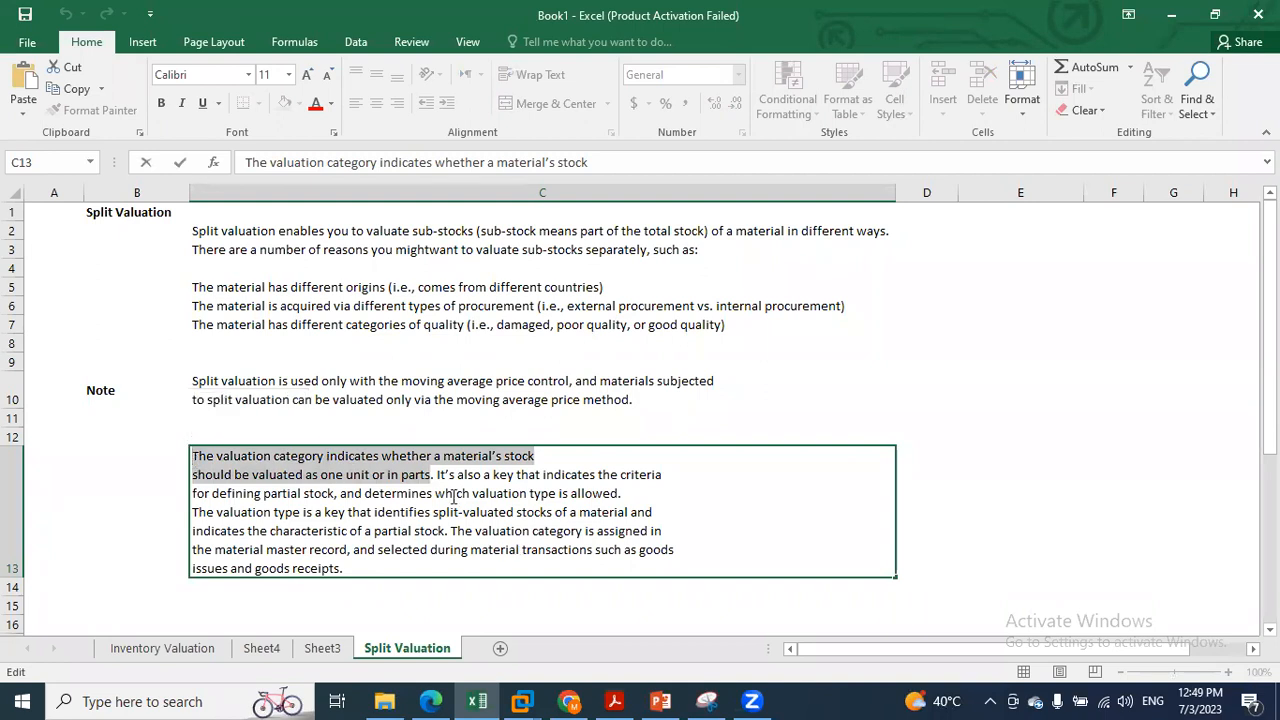
drag(438, 474, 460, 487)
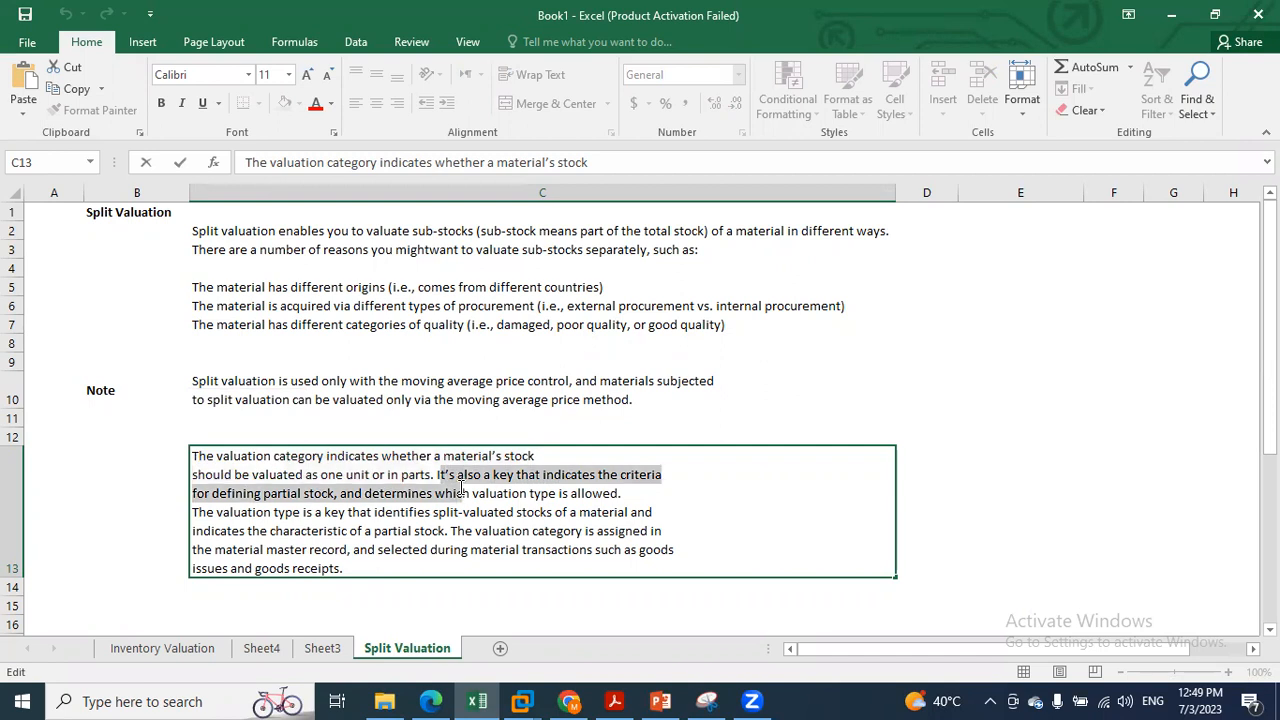
drag(466, 493, 621, 493)
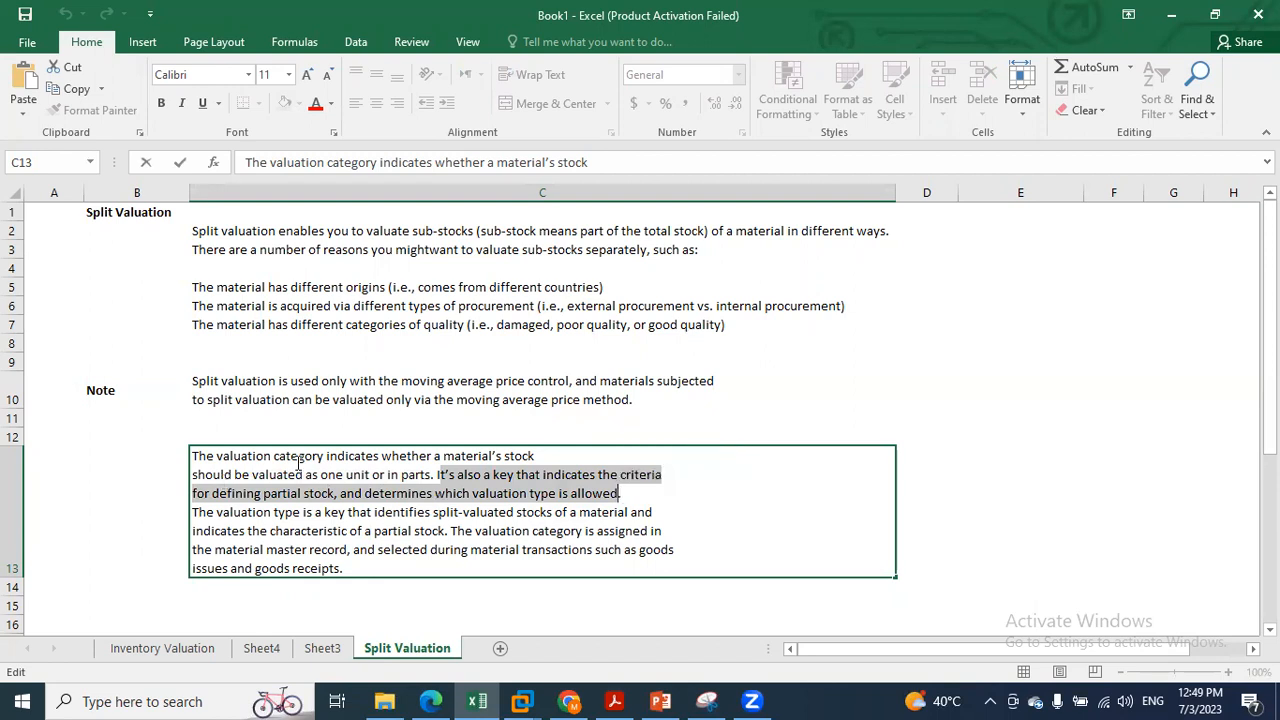
click(195, 513)
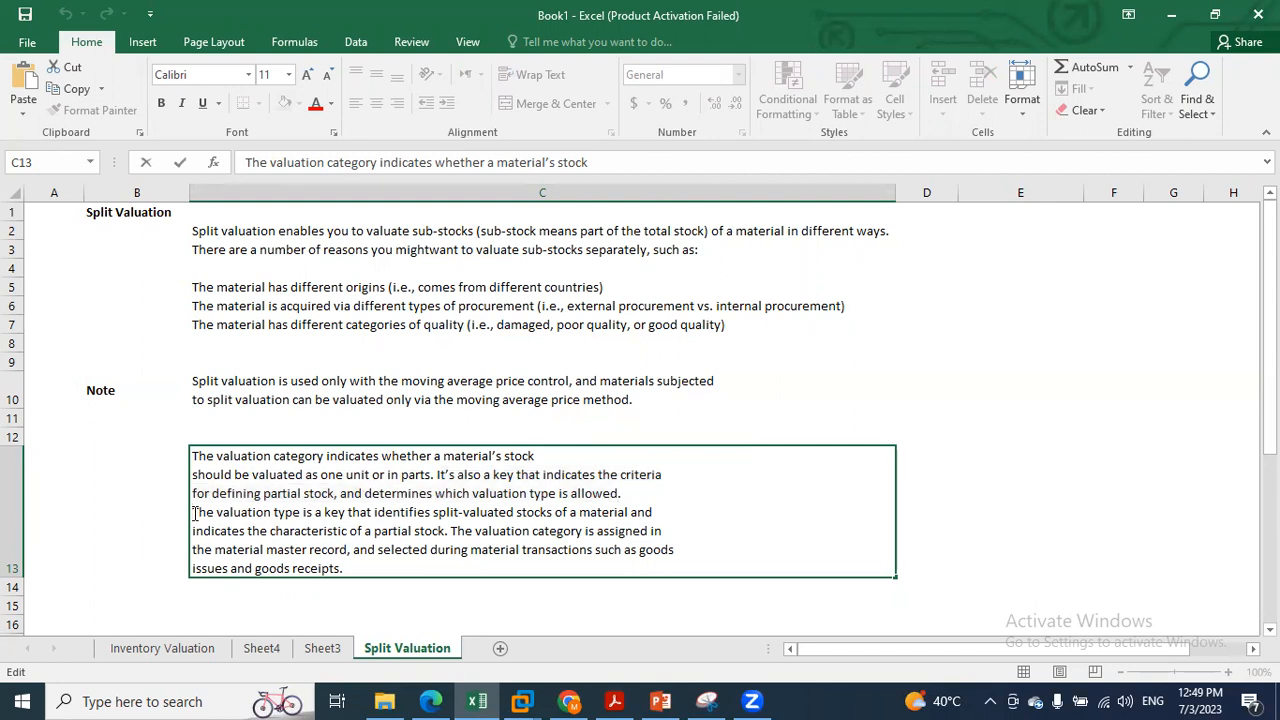
drag(195, 513, 447, 533)
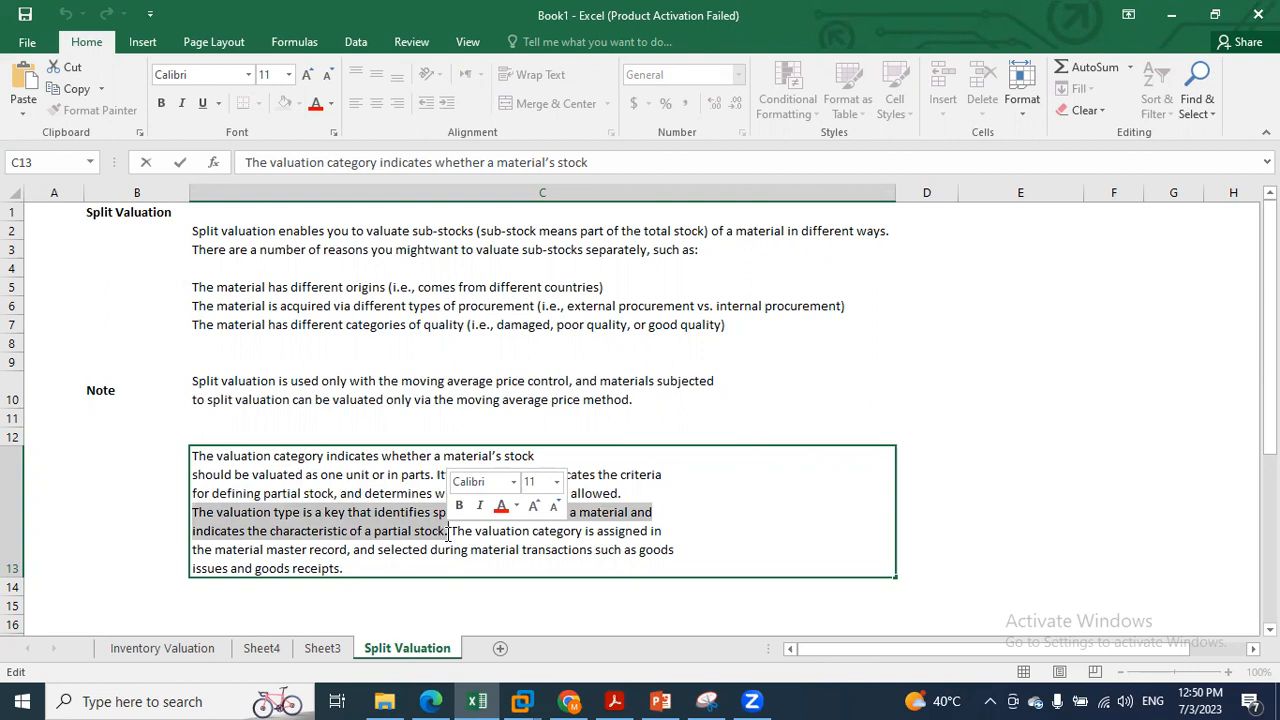
click(177, 566)
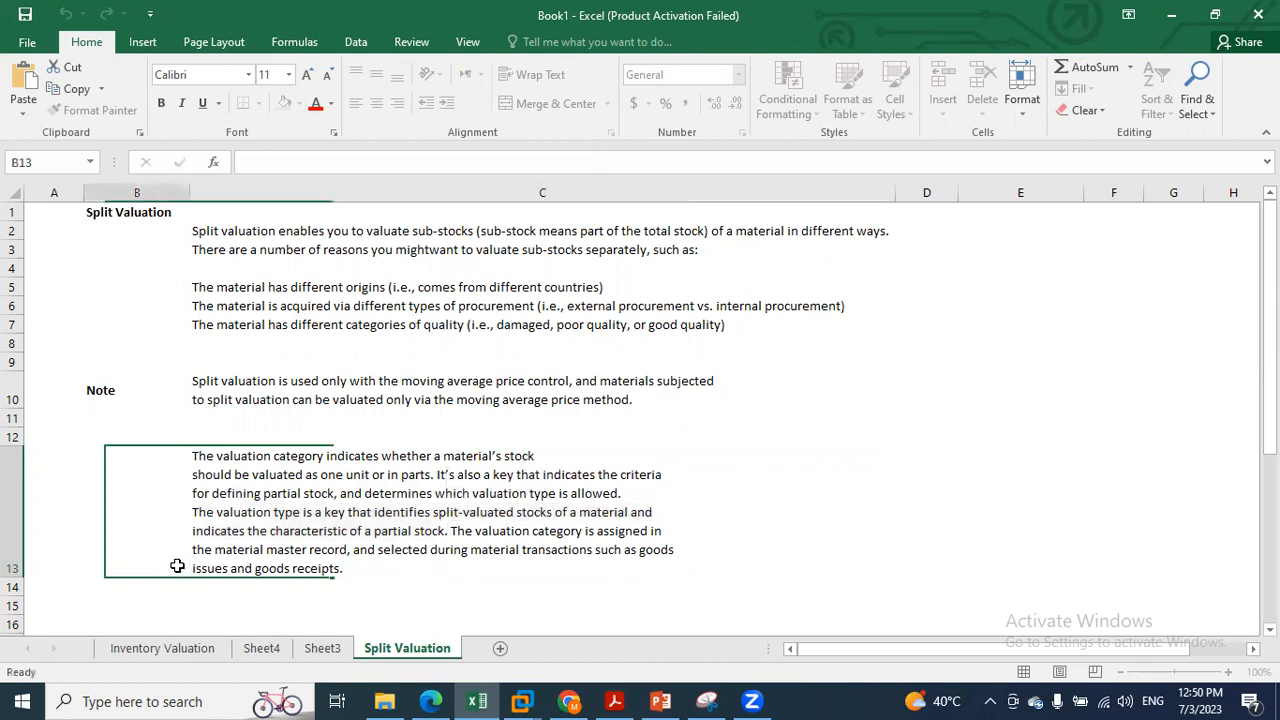
Step: Switch back to the SAP system, open the global valuation categories and examine the existing entries without deleting any
click(522, 701)
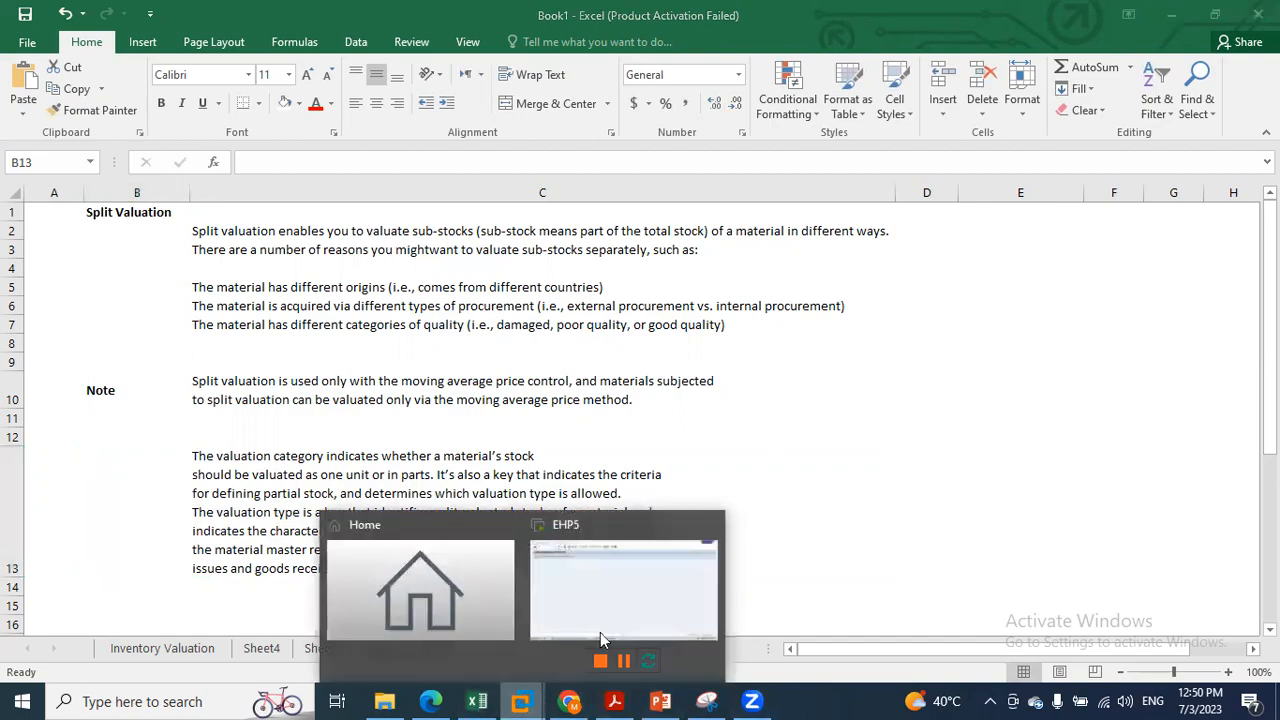
click(686, 570)
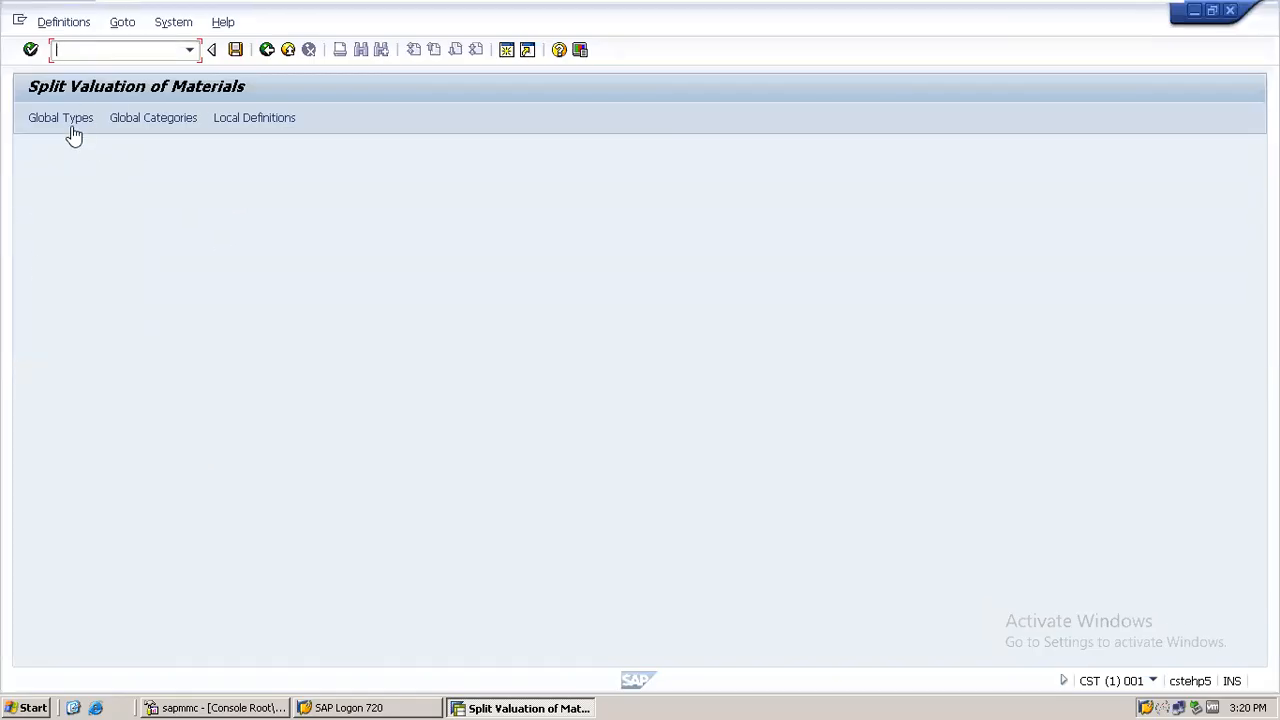
click(148, 125)
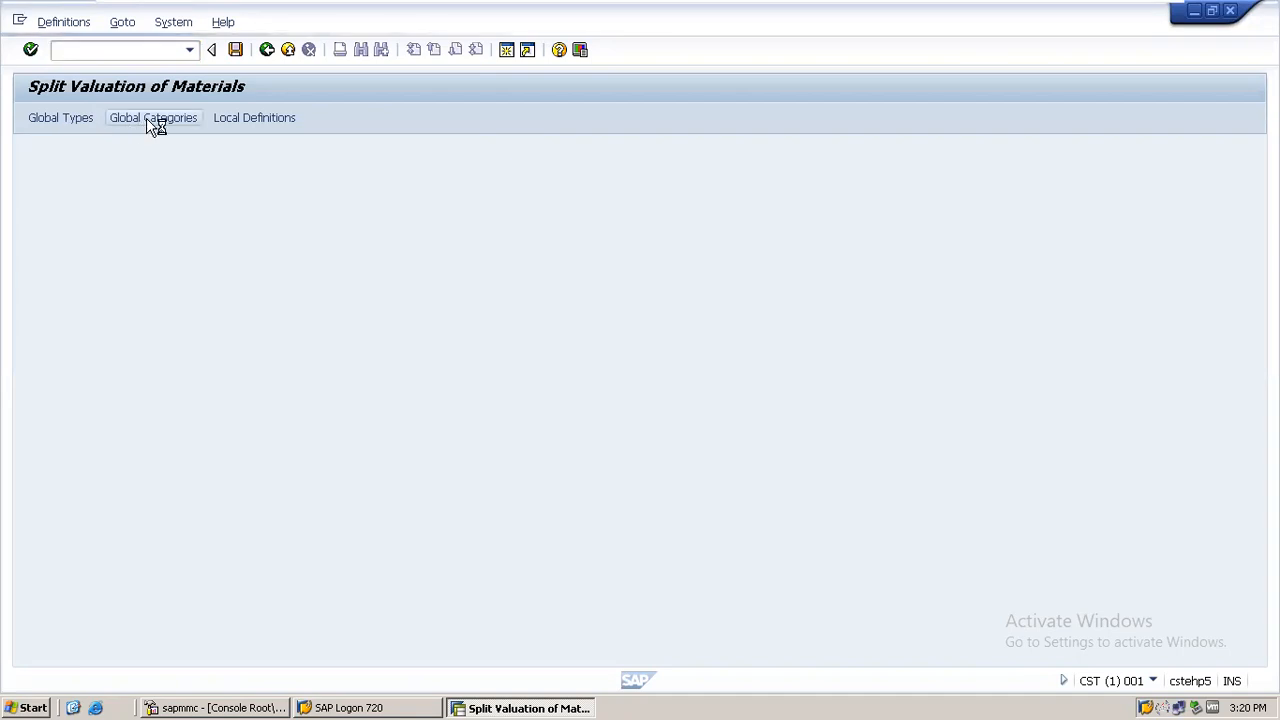
click(150, 120)
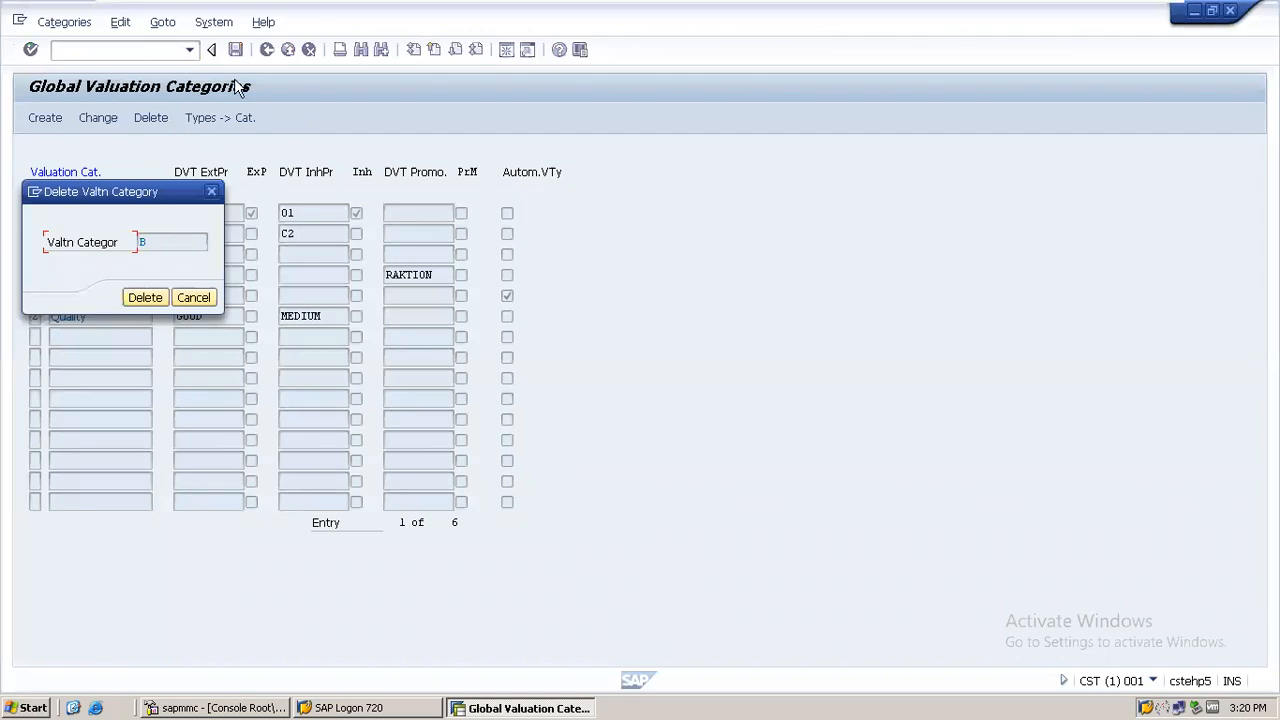
click(194, 298)
click(97, 215)
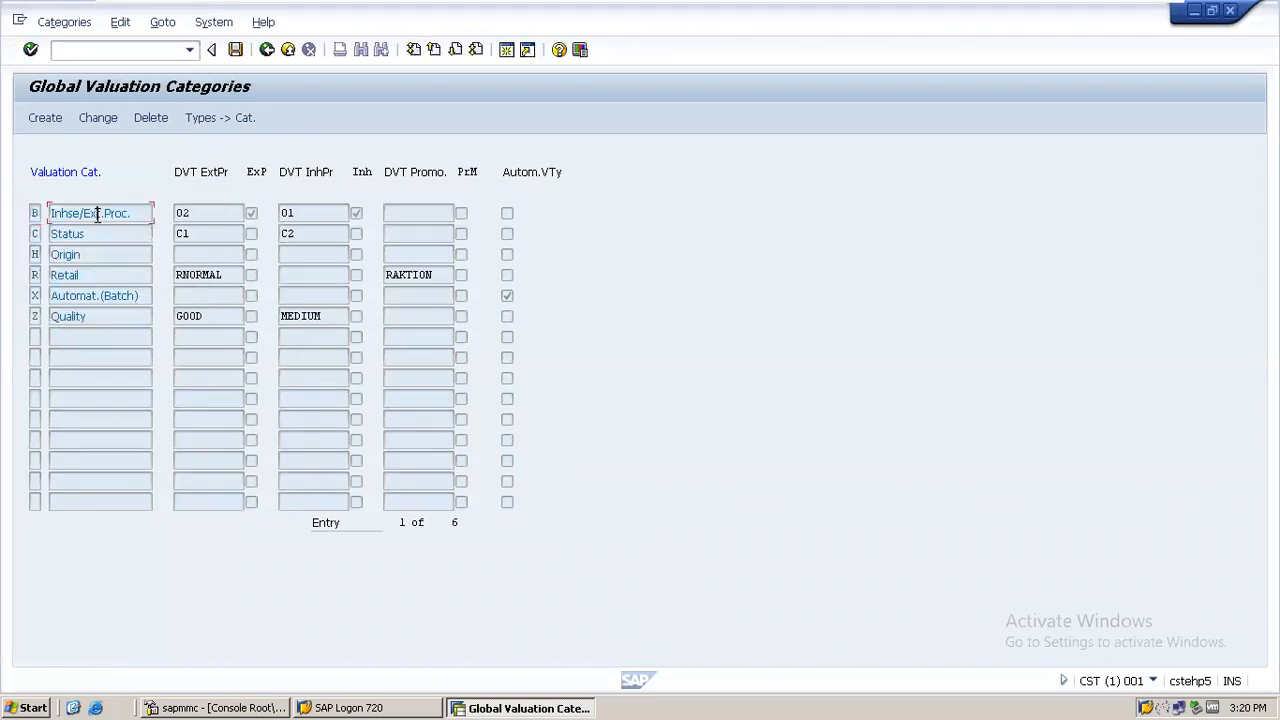
click(79, 295)
click(70, 274)
click(59, 210)
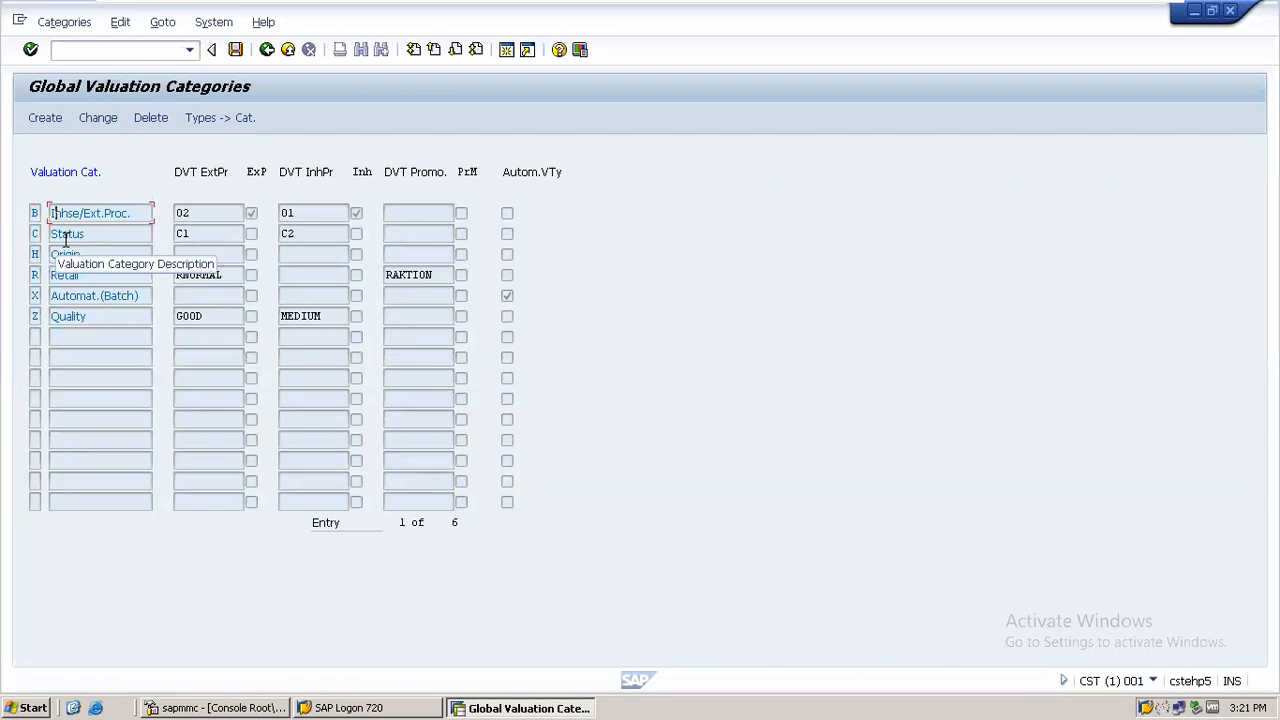
Step: Start a new global valuation category Y and enter Z-Quality as its description
click(45, 117)
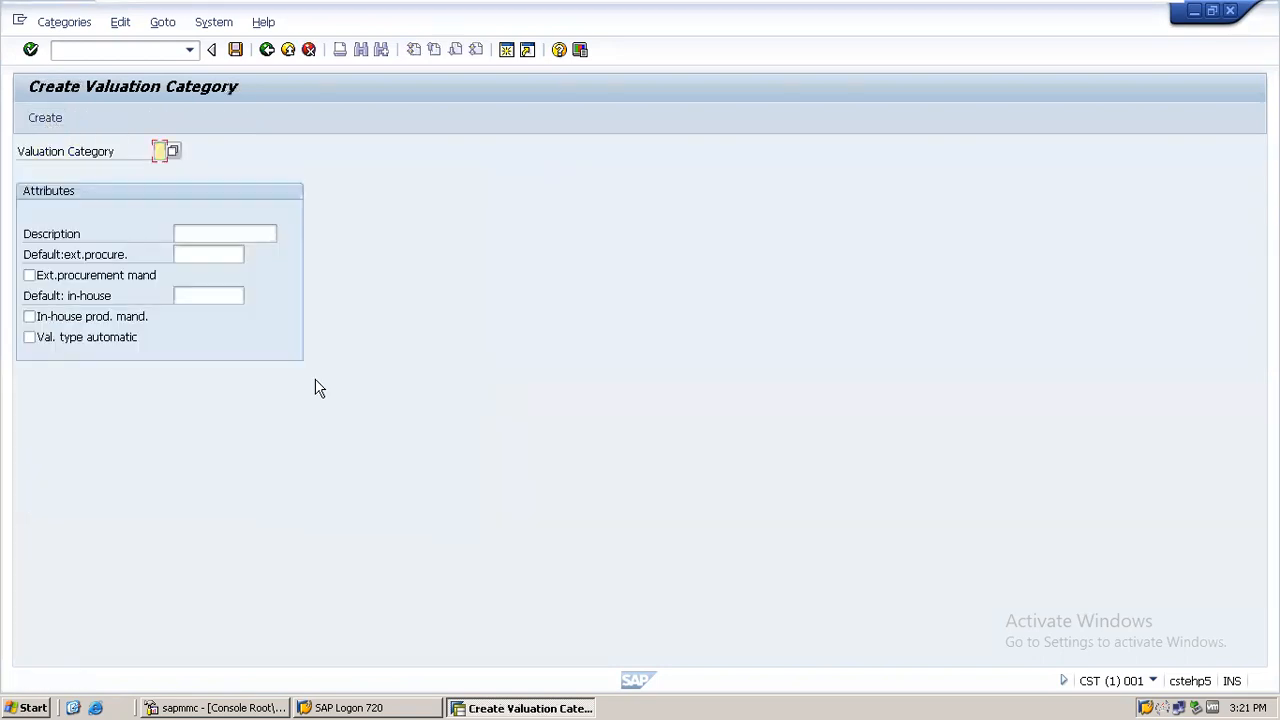
text(Y)
click(200, 234)
text(Quli)
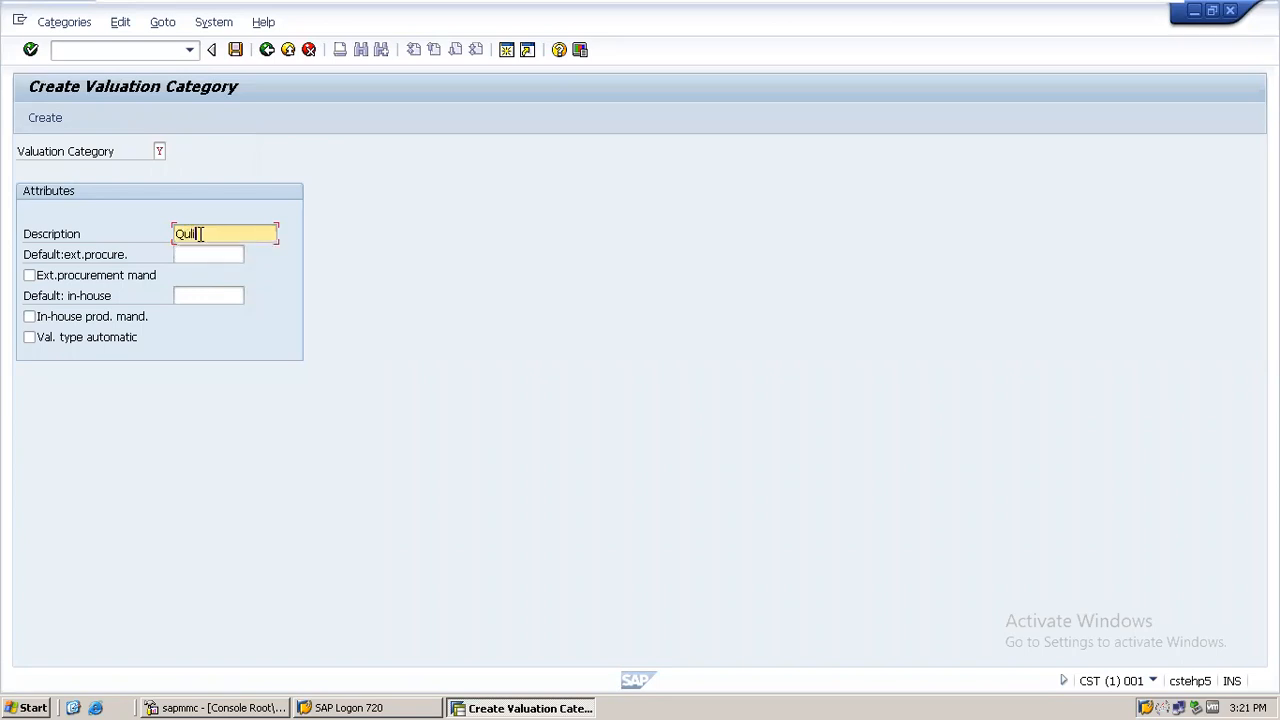
key(BackSpace)
key(BackSpace)
text(a)
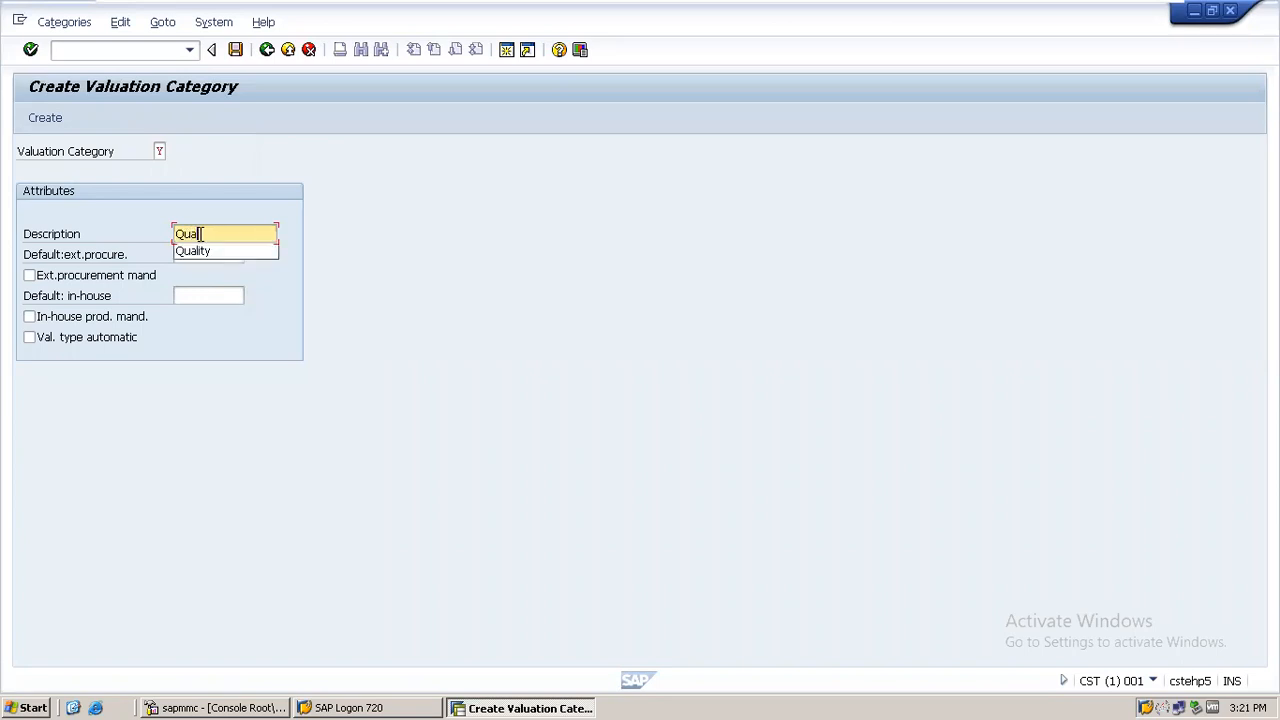
text(lity)
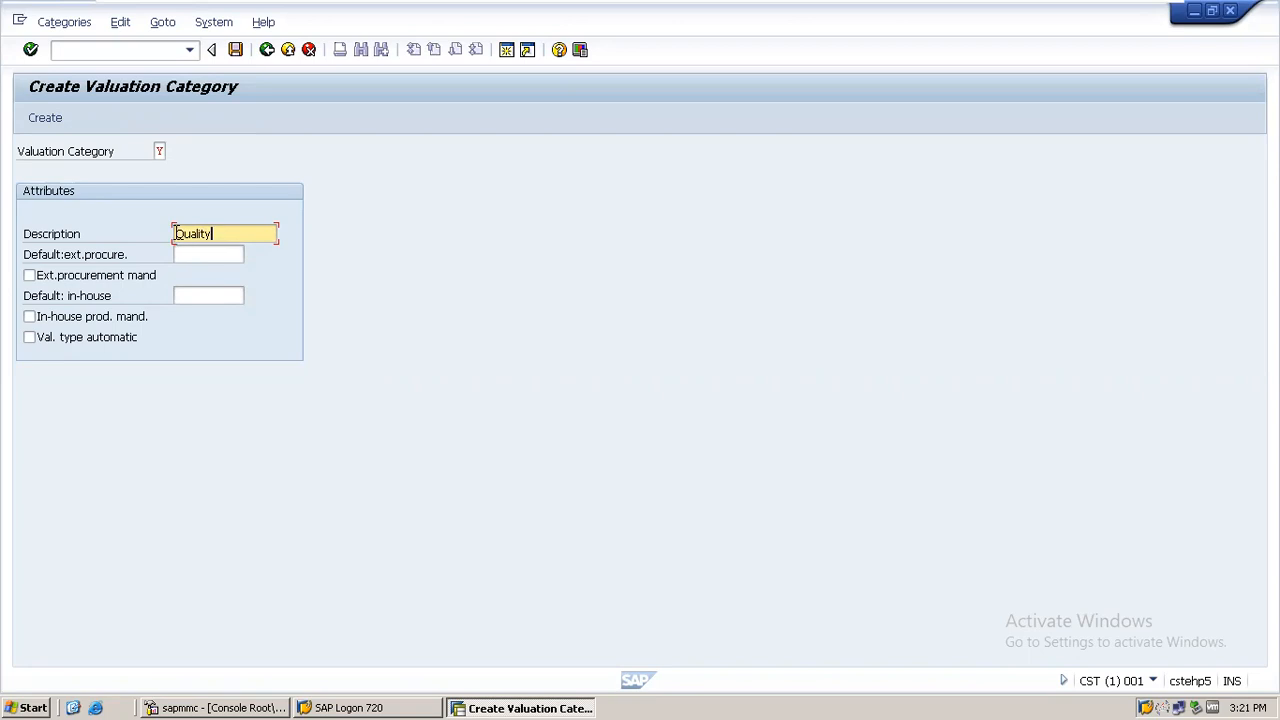
click(176, 233)
text(Z-)
Step: Leave the external procurement and in-house defaults empty, create the Z-Quality category and save it
click(208, 257)
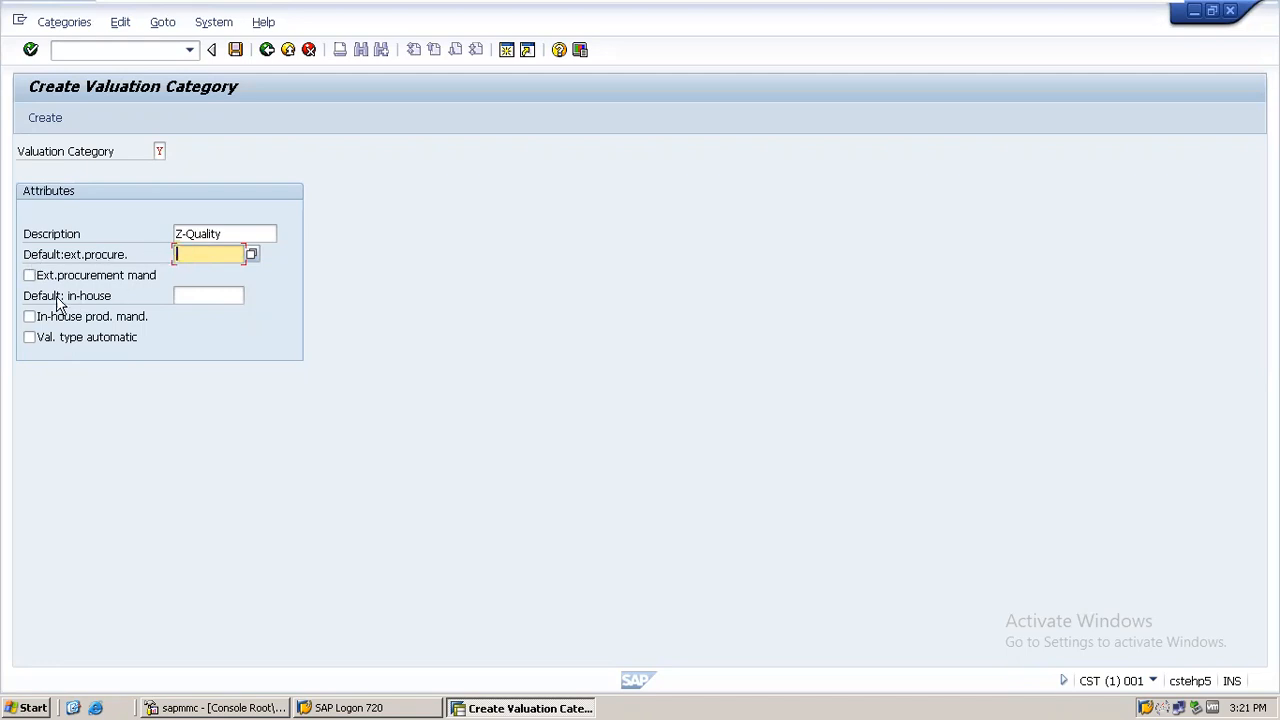
click(204, 298)
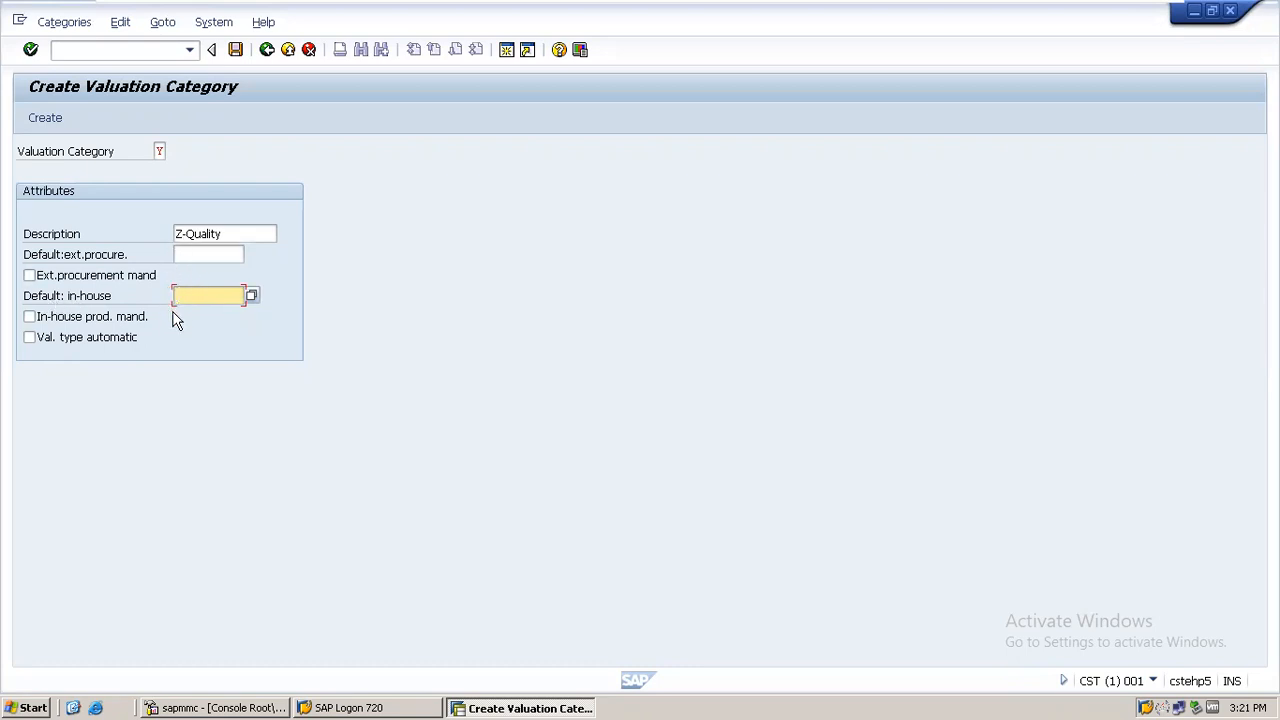
click(189, 254)
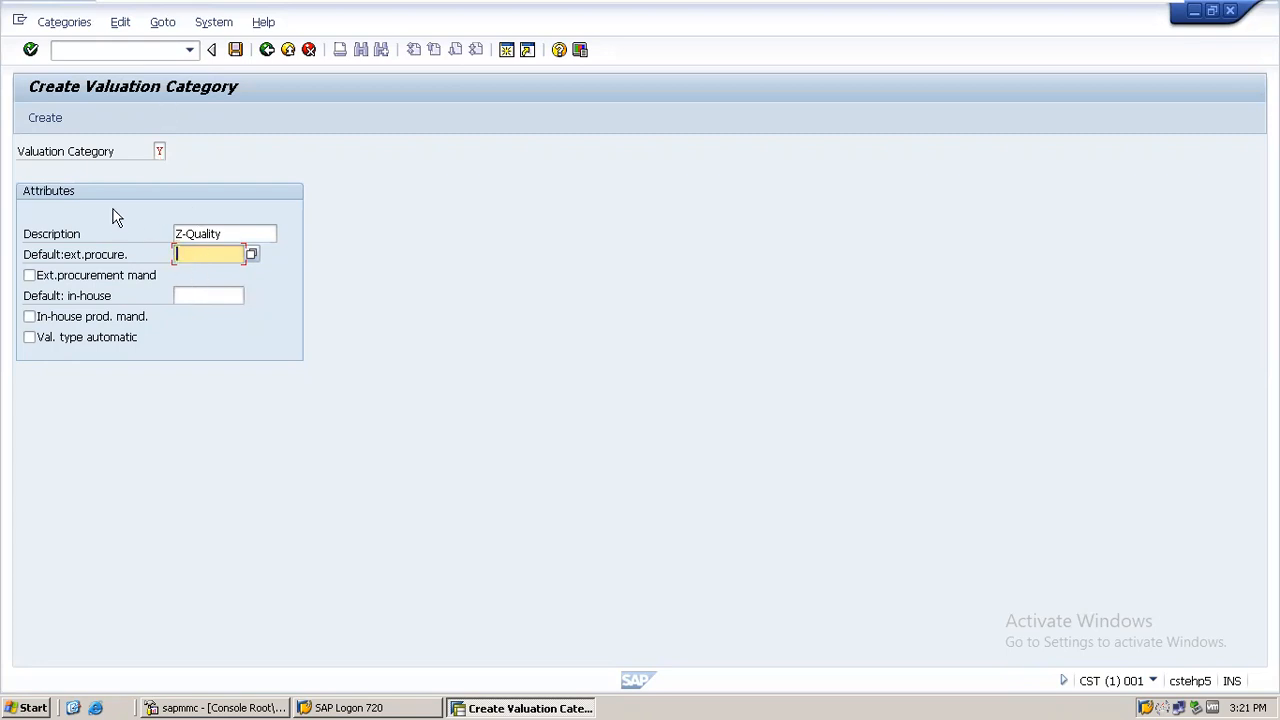
click(49, 121)
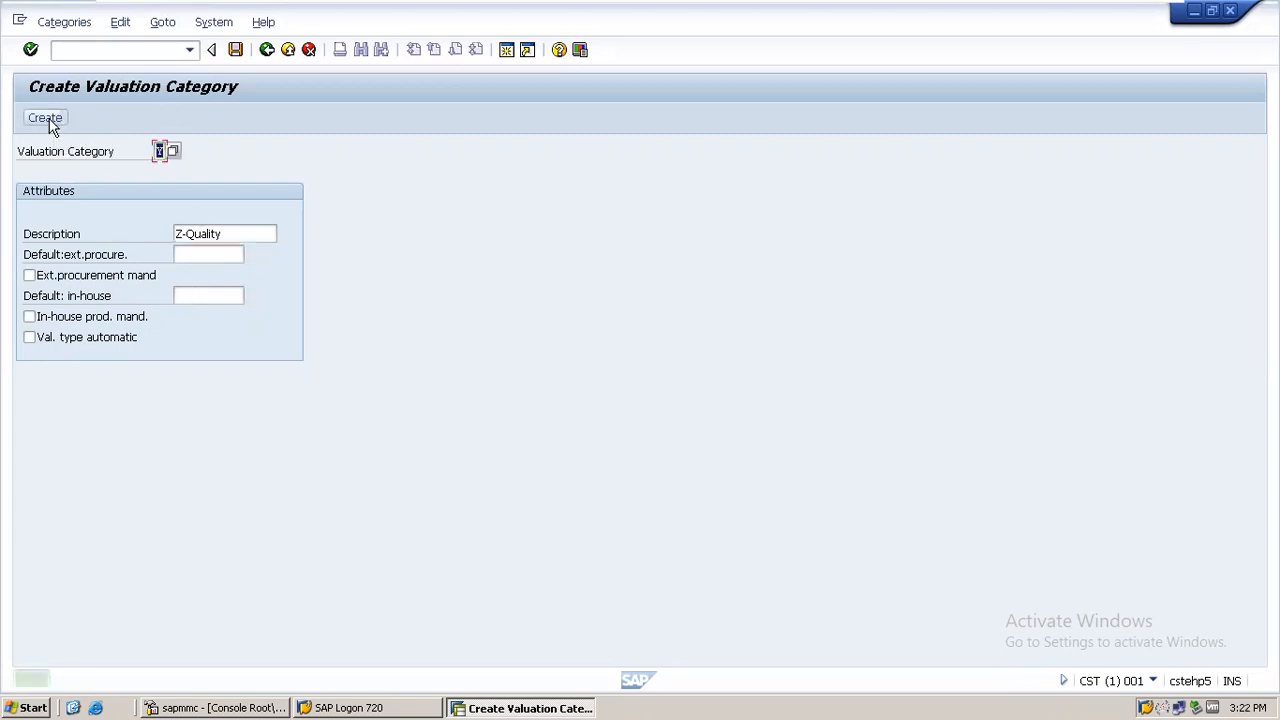
click(237, 50)
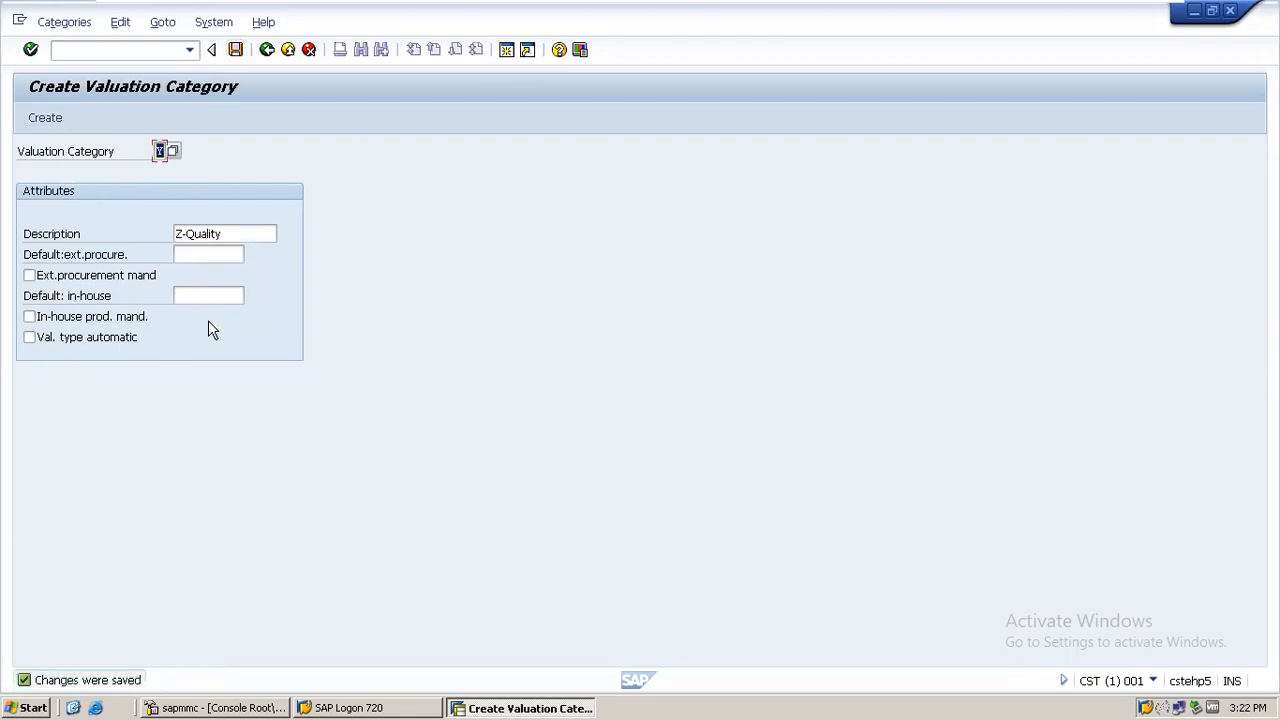
Step: Check the Z-Quality entry in the global valuation categories list and return to the Split Valuation of Materials overview
click(266, 50)
click(86, 315)
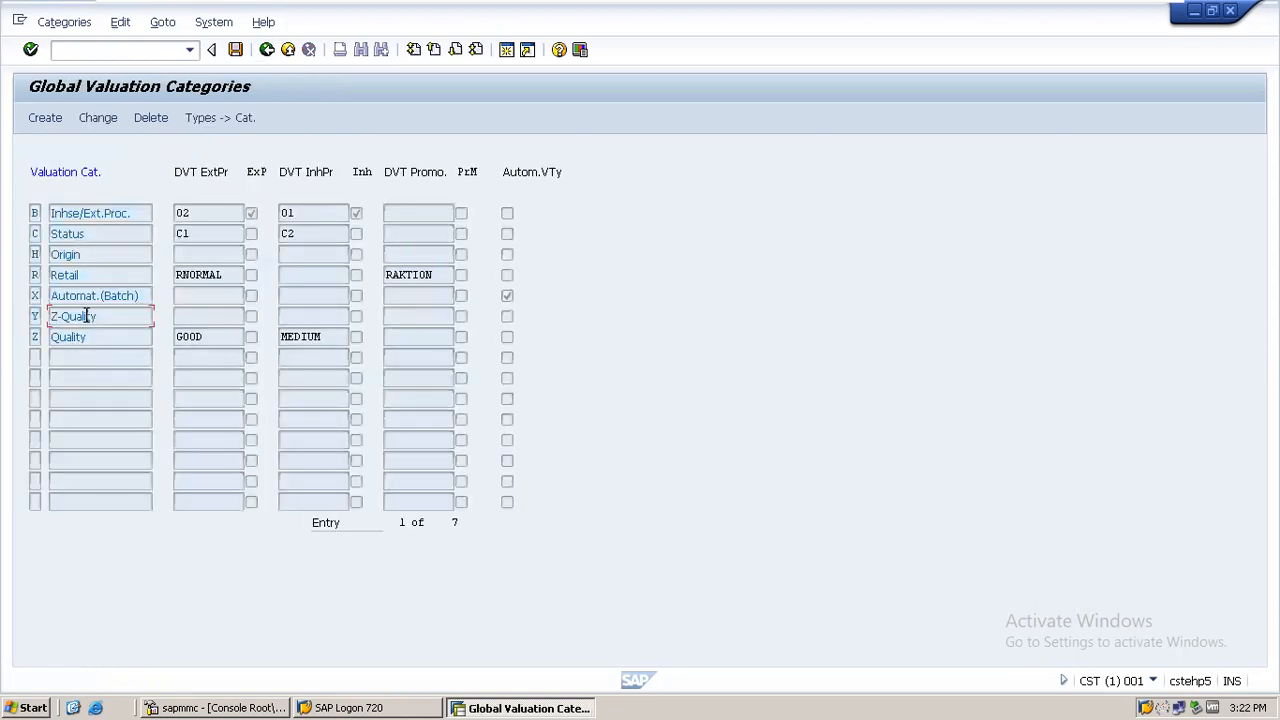
click(266, 50)
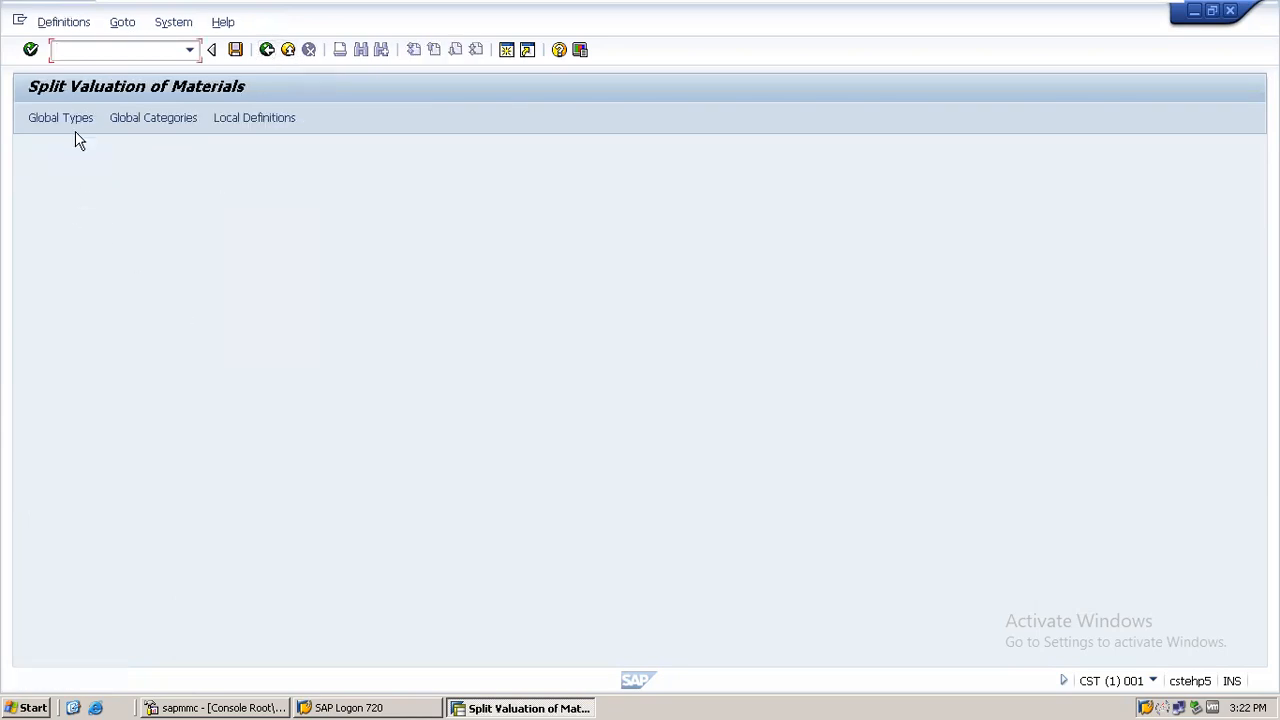
Step: Start a new global valuation type Z-Good and set its external purchase orders to 2, External purchase orders allowed
click(60, 117)
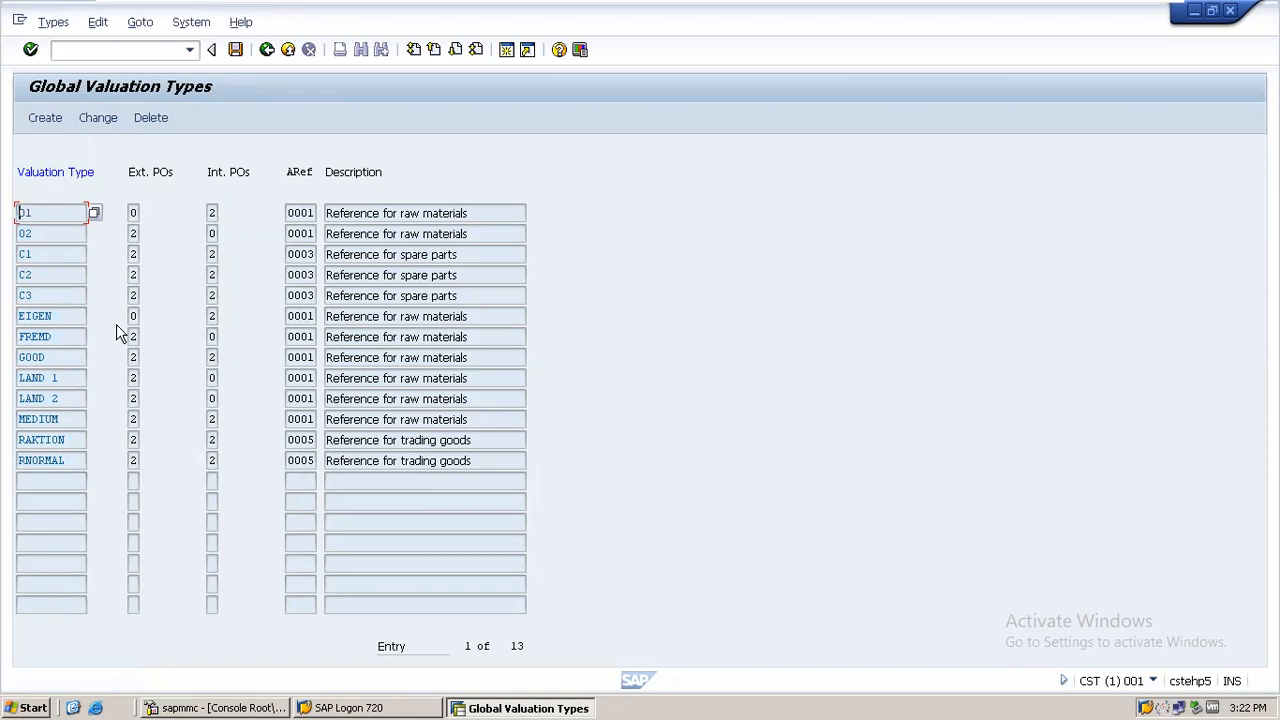
click(52, 124)
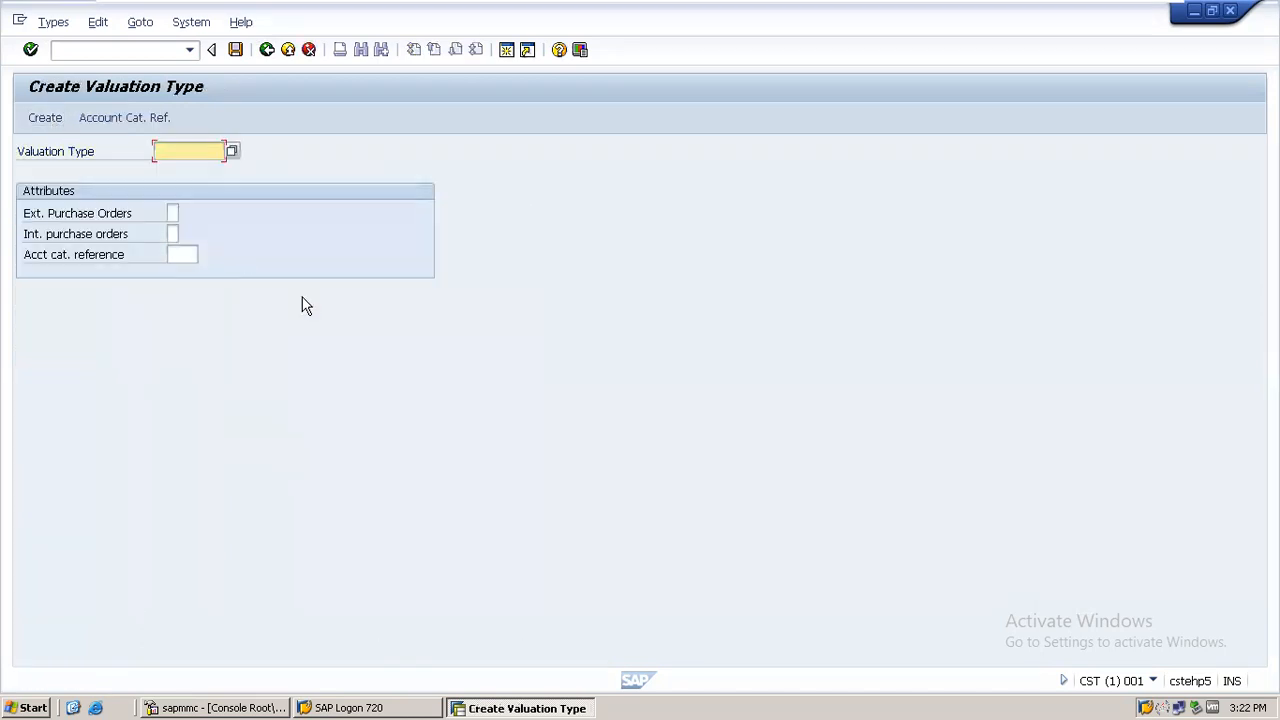
text(Z-Good)
click(173, 213)
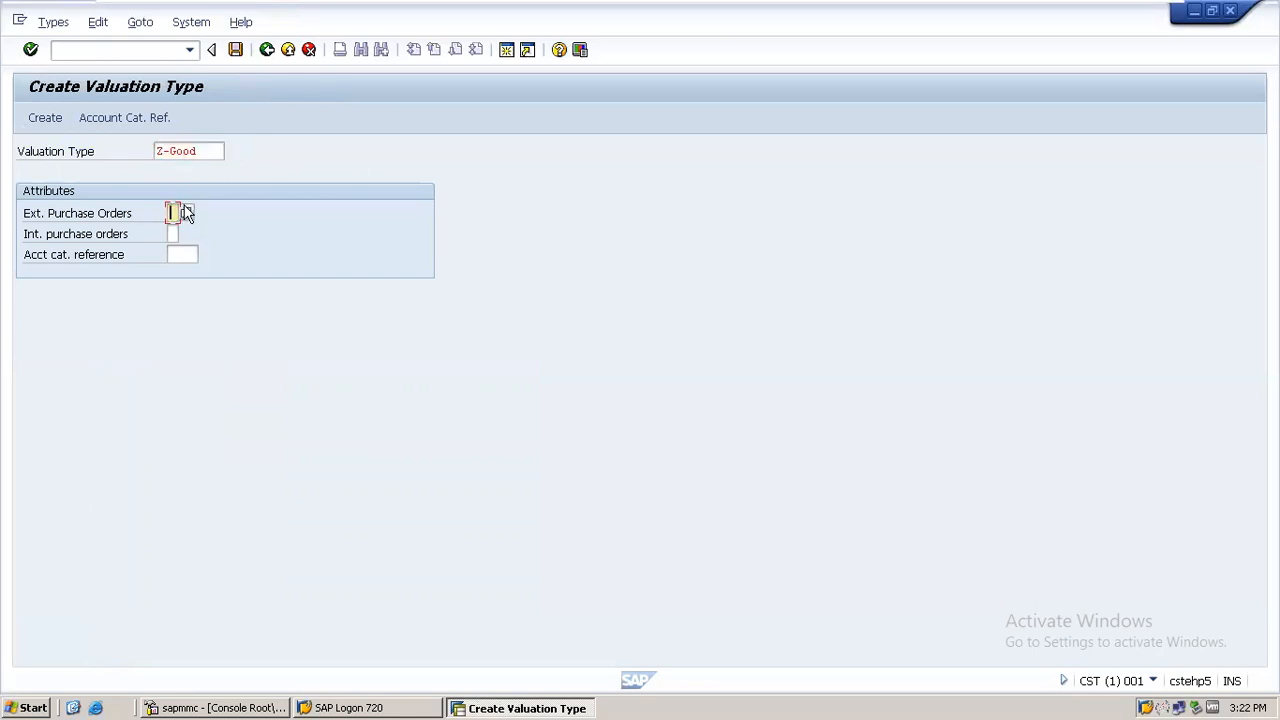
key(Return)
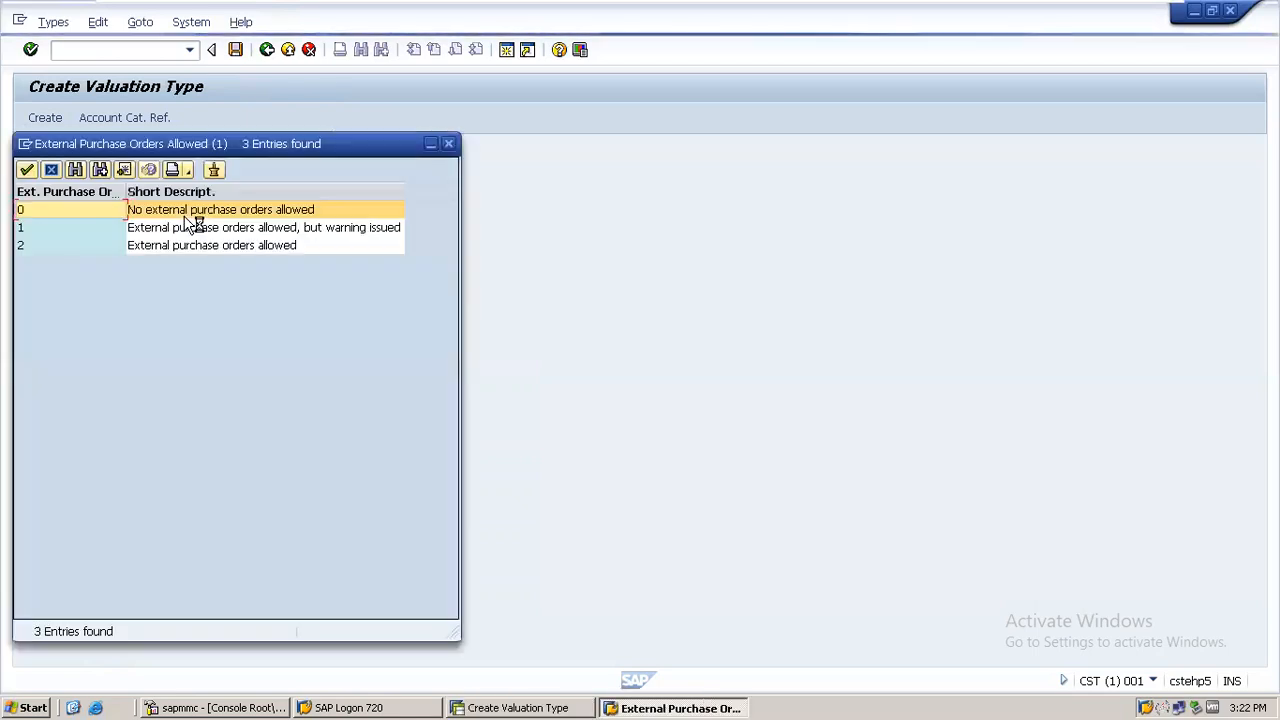
double_click(78, 247)
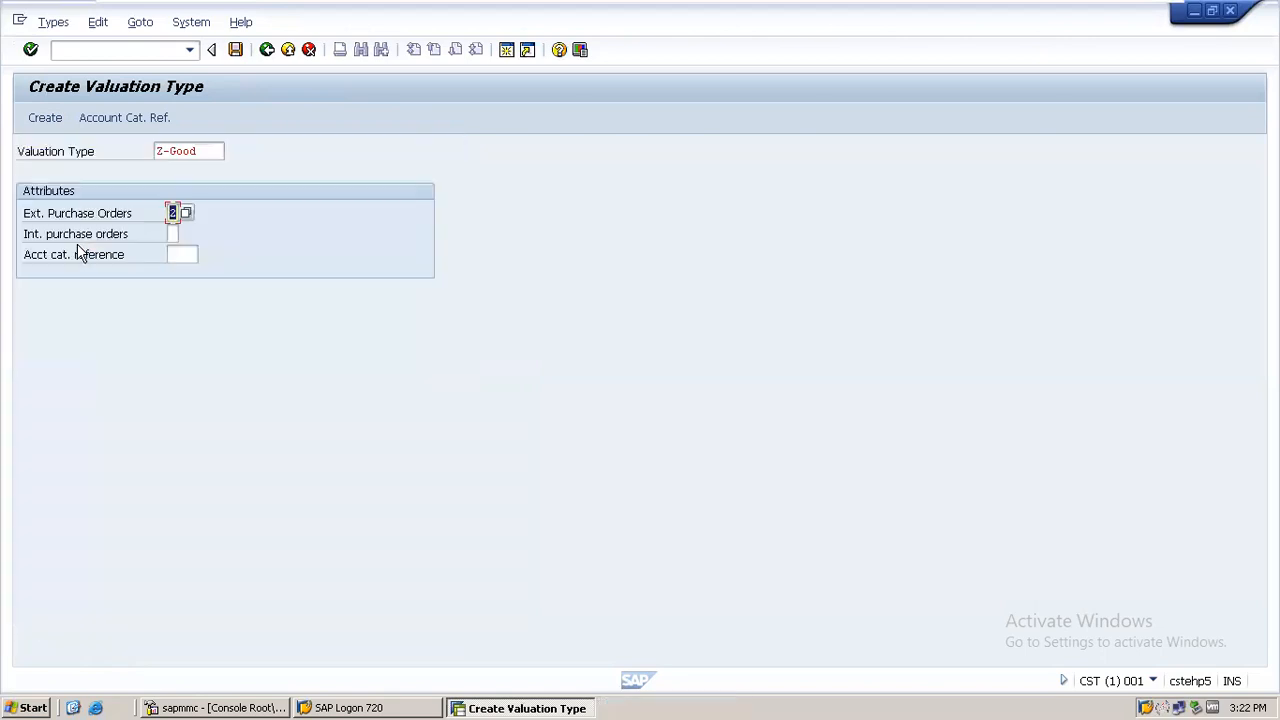
Step: Review the possible values for external purchase orders and close the list without changing the setting
click(186, 214)
click(70, 247)
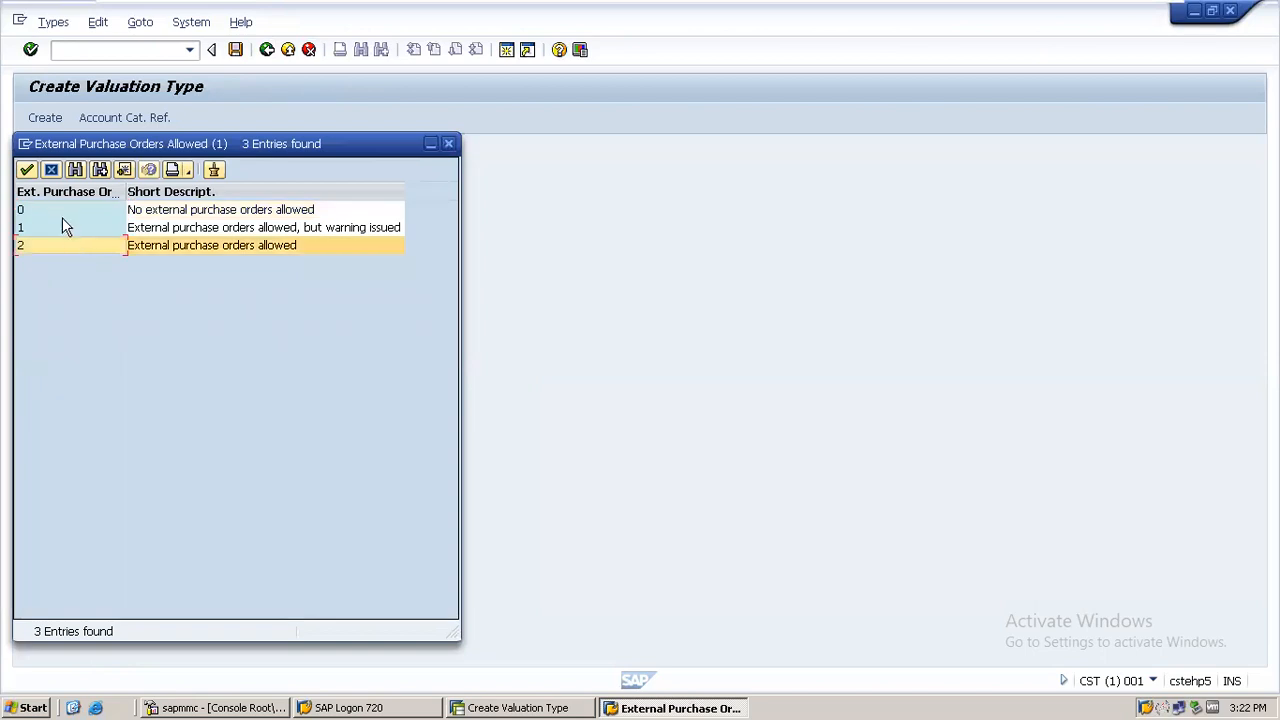
click(58, 212)
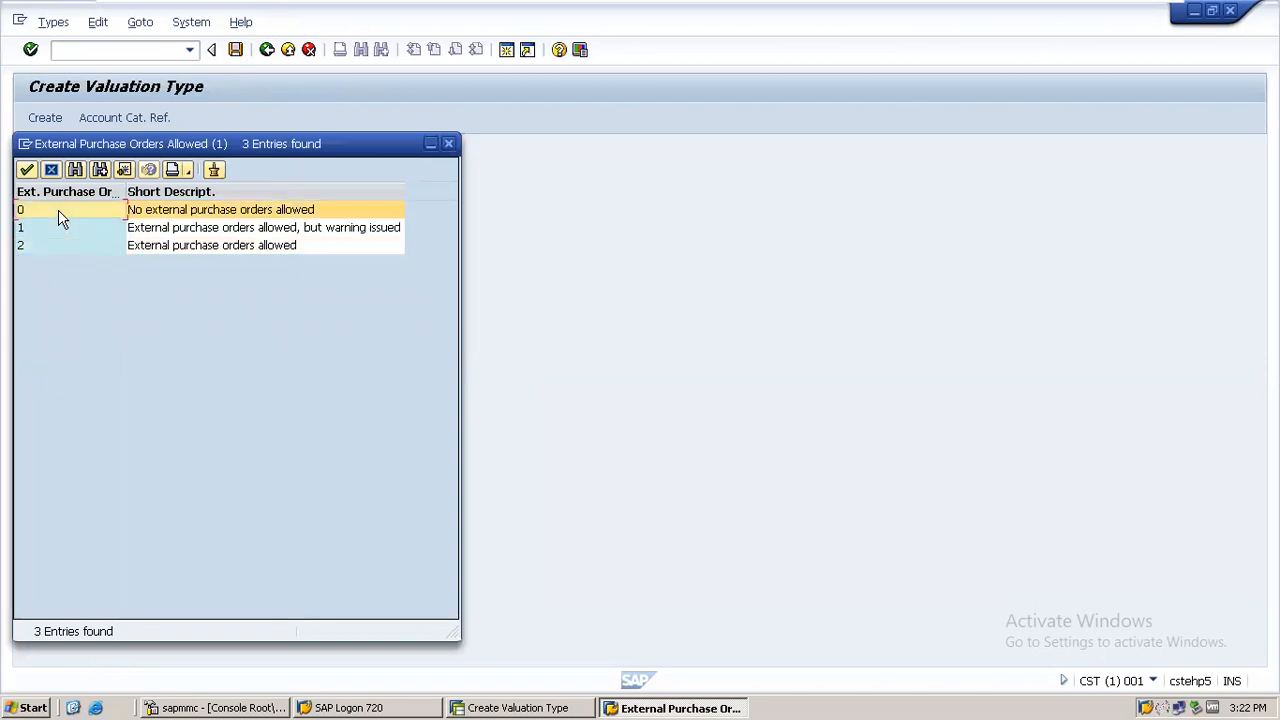
click(448, 145)
Step: Set internal purchase orders to 2, Internal purchase orders allowed, and the account category reference to 0001, Reference for raw materials
click(172, 233)
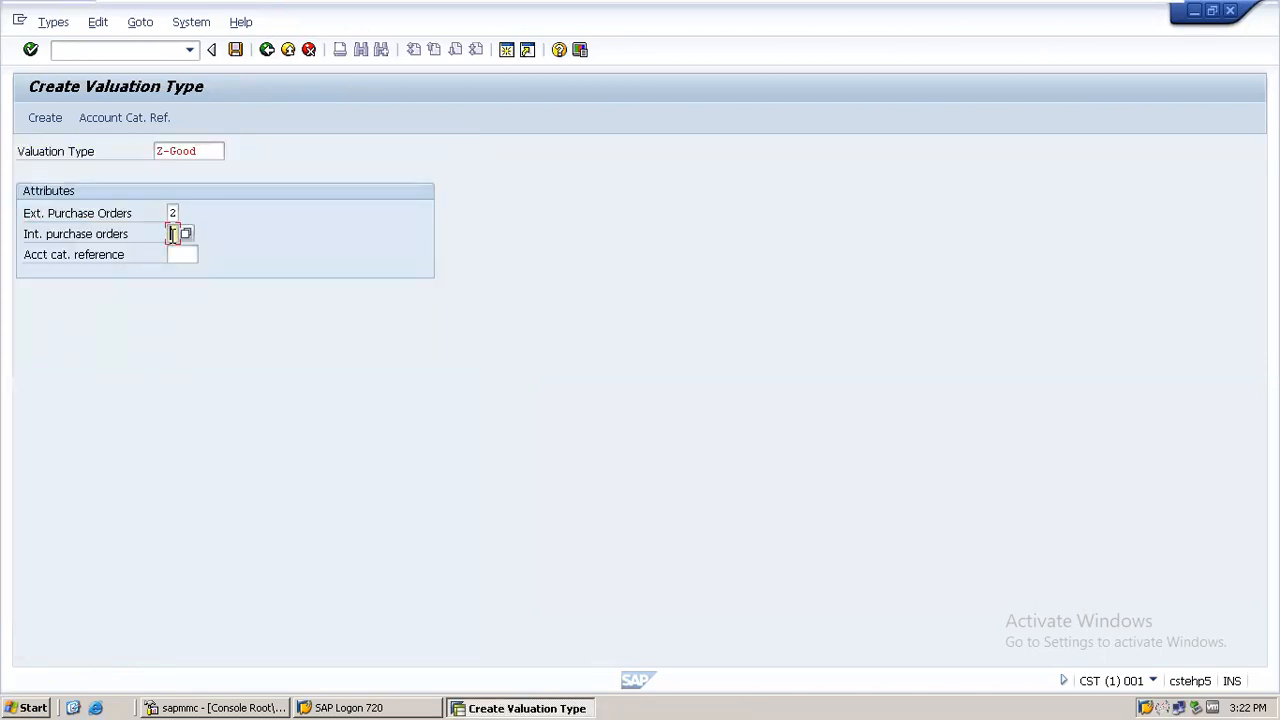
click(187, 235)
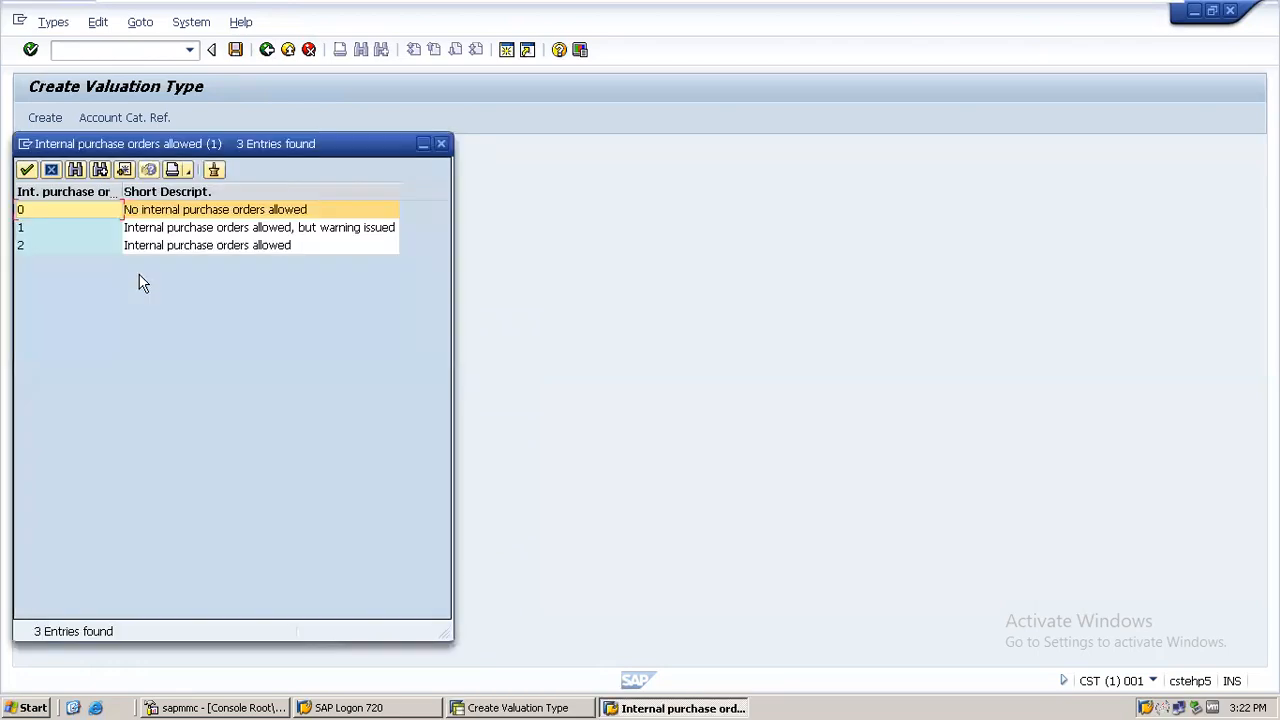
double_click(80, 247)
click(182, 254)
click(207, 255)
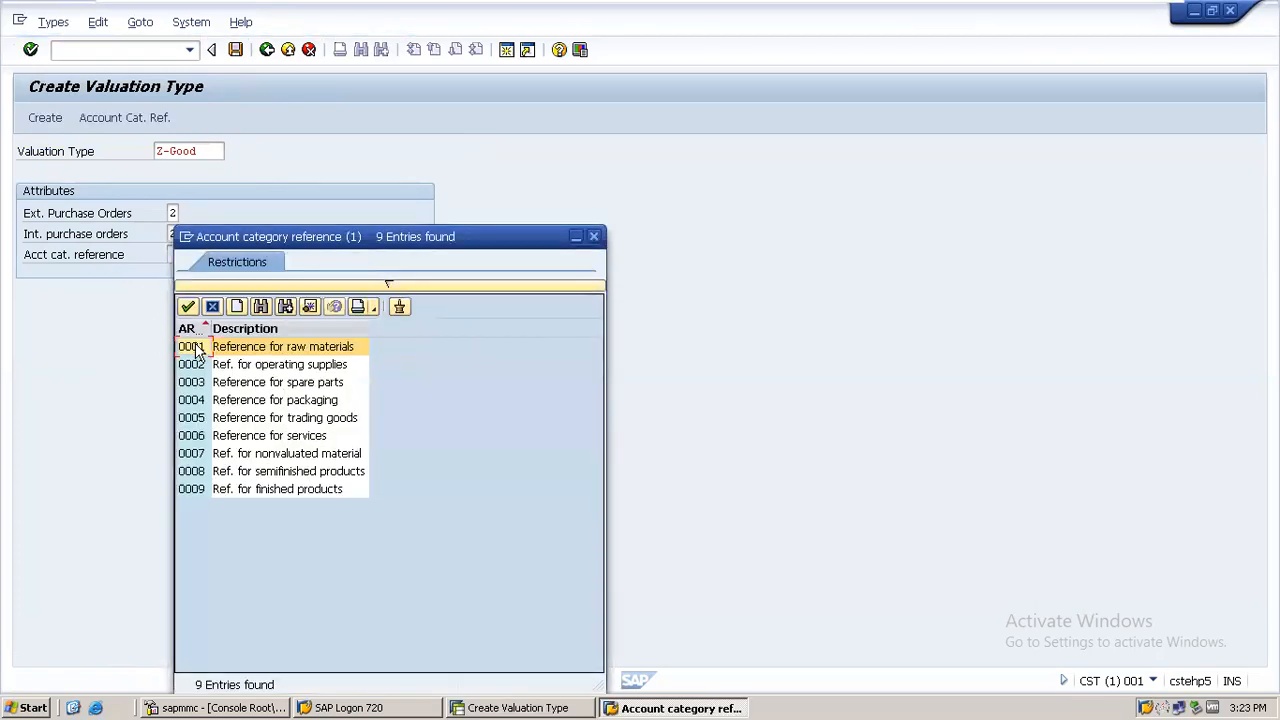
double_click(191, 347)
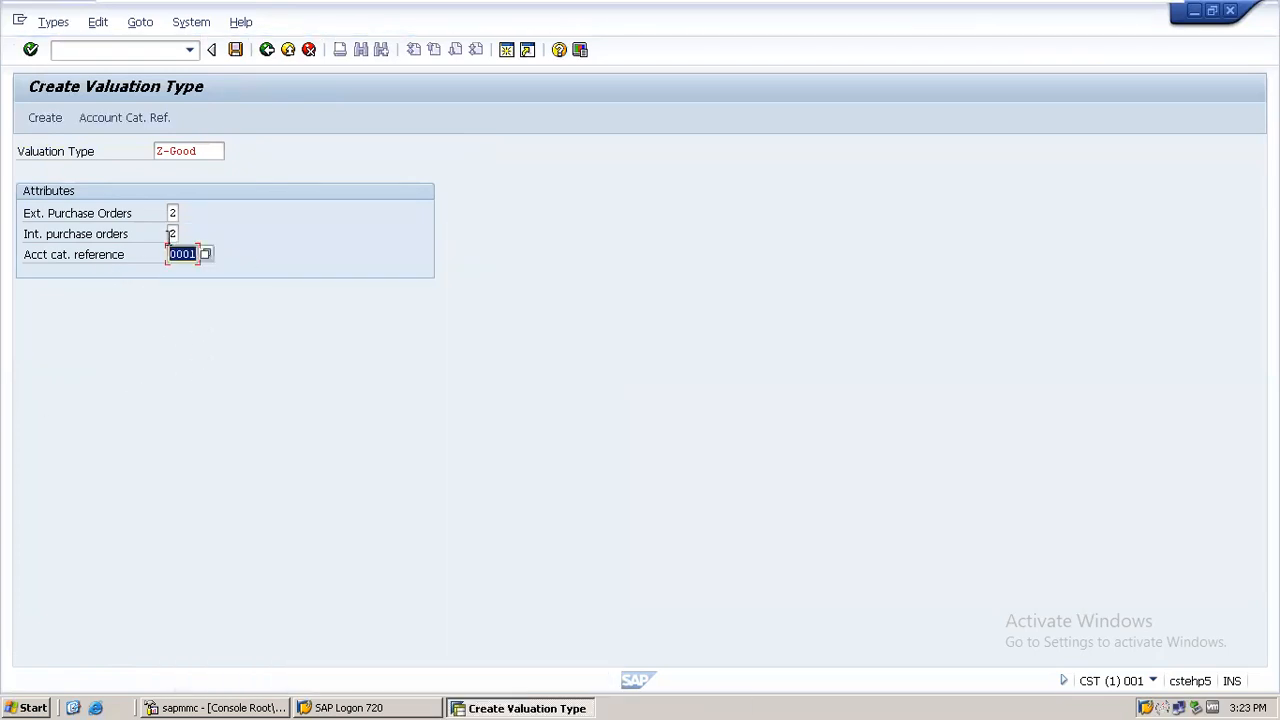
Step: Create the Z-Good valuation type, save it and return to the global valuation types list
click(45, 118)
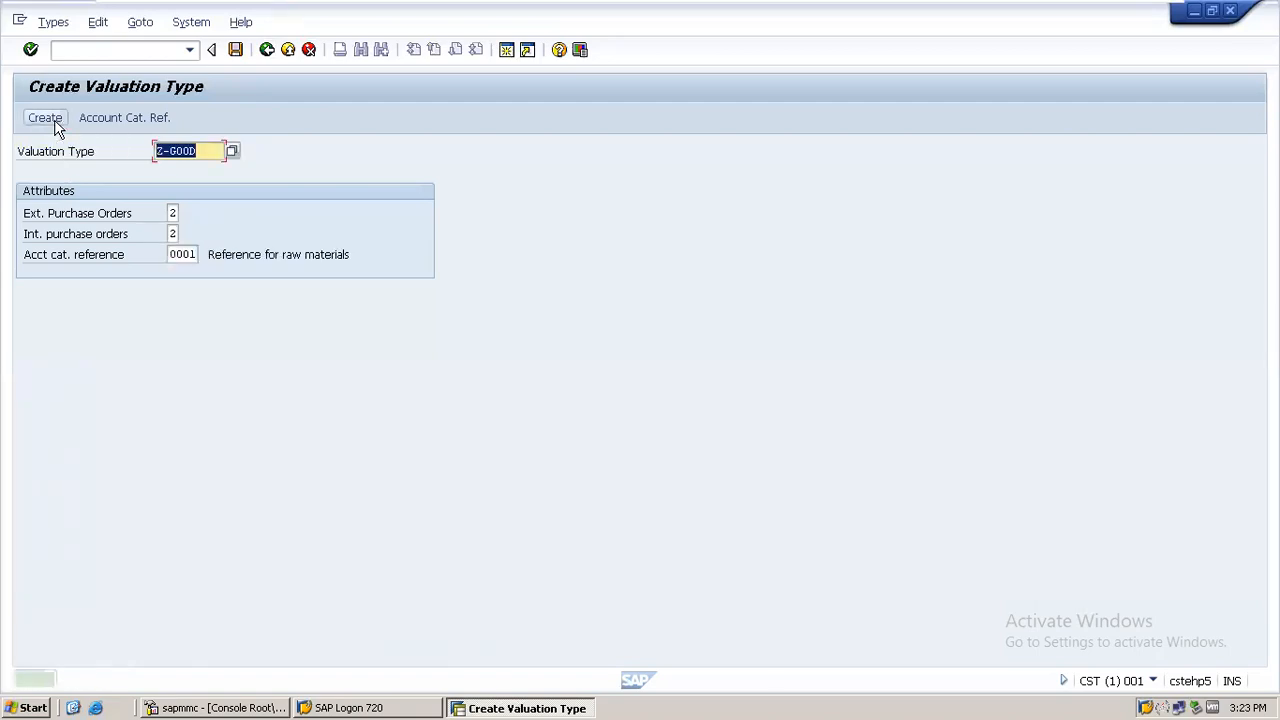
click(237, 50)
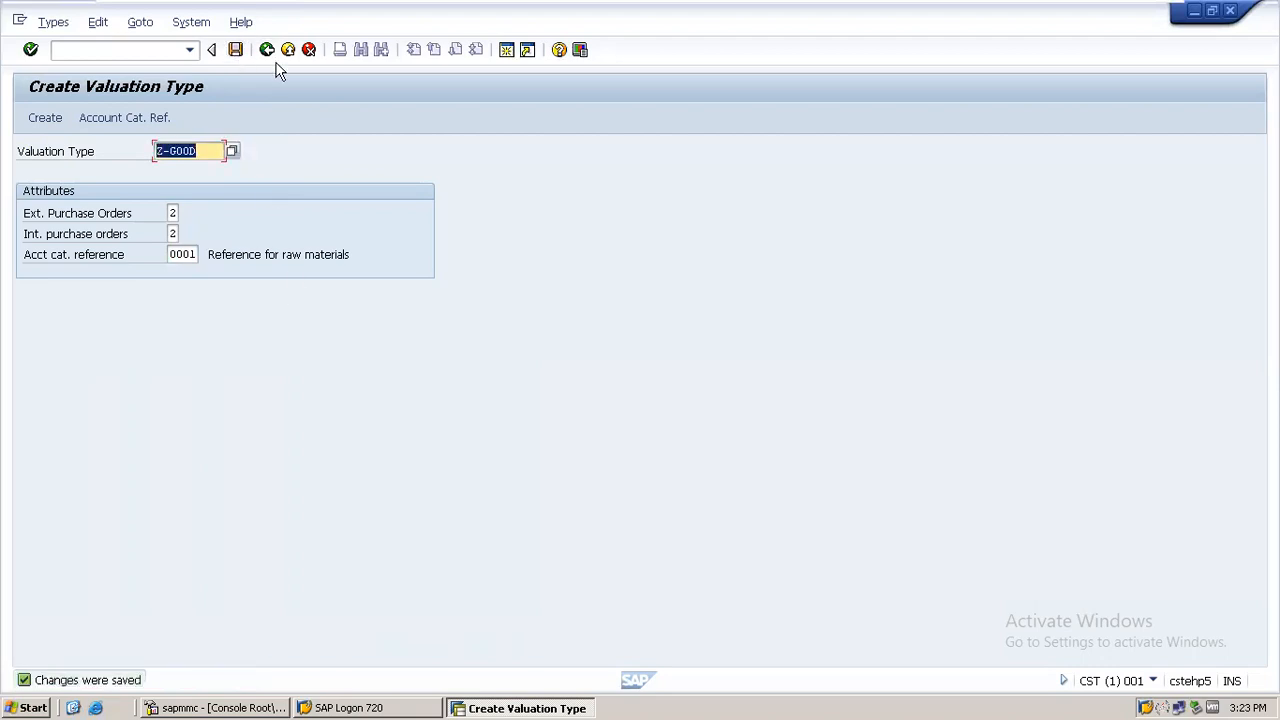
click(267, 50)
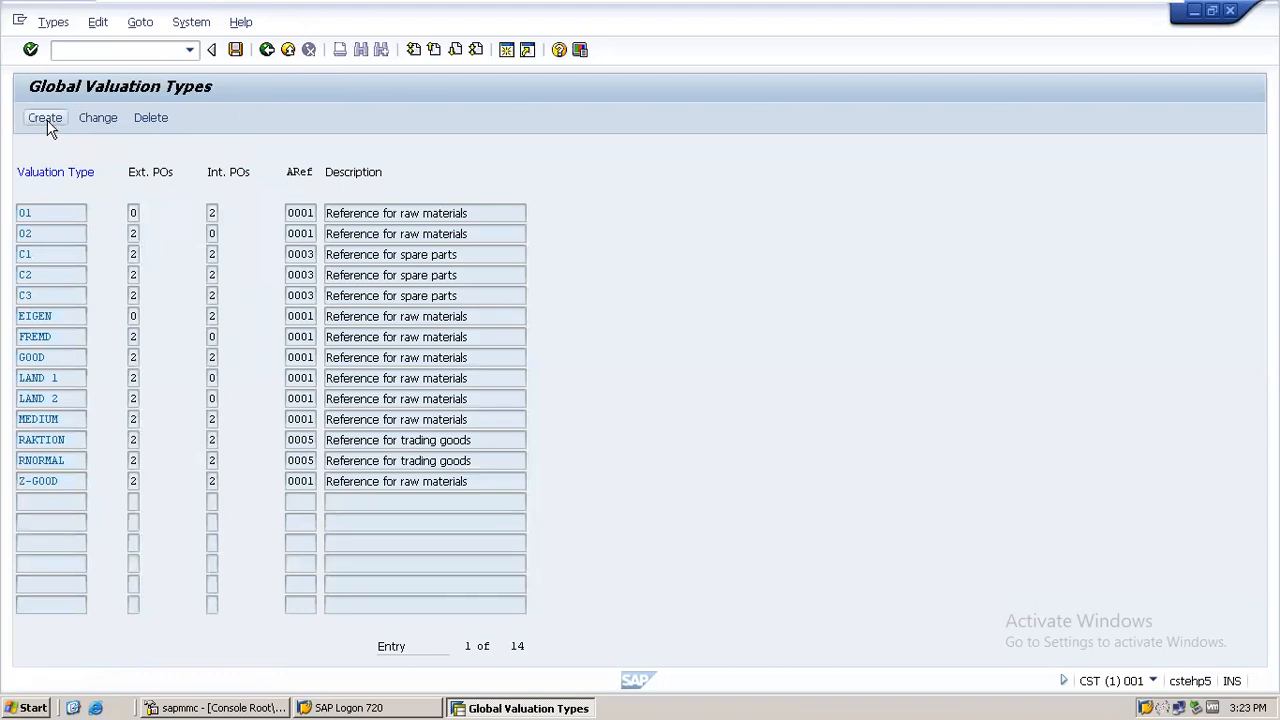
Step: Start another global valuation type and name it Z-Medium, keeping the attributes carried over from Z-Good
click(47, 120)
click(207, 150)
key(BackSpace)
key(BackSpace)
key(BackSpace)
key(BackSpace)
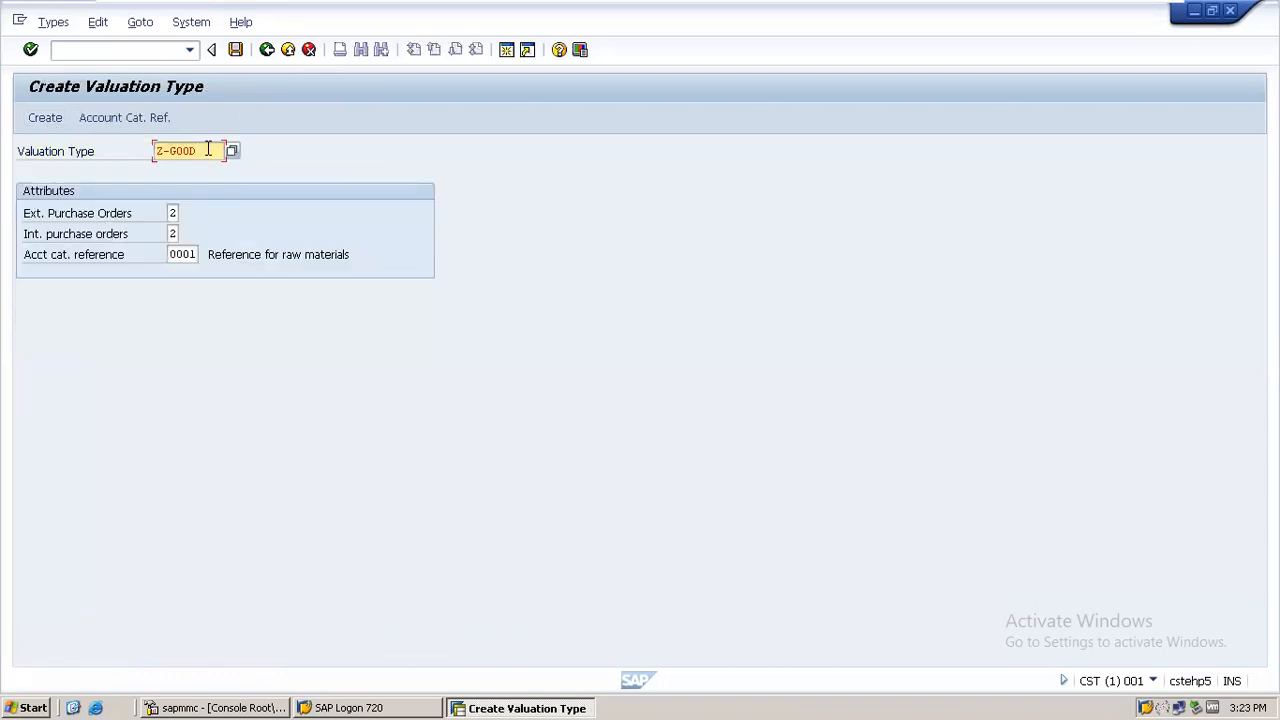
text(Medium)
Step: Create the Z-Medium valuation type, save it and return to the global valuation types list
key(Return)
click(236, 50)
click(52, 125)
click(238, 50)
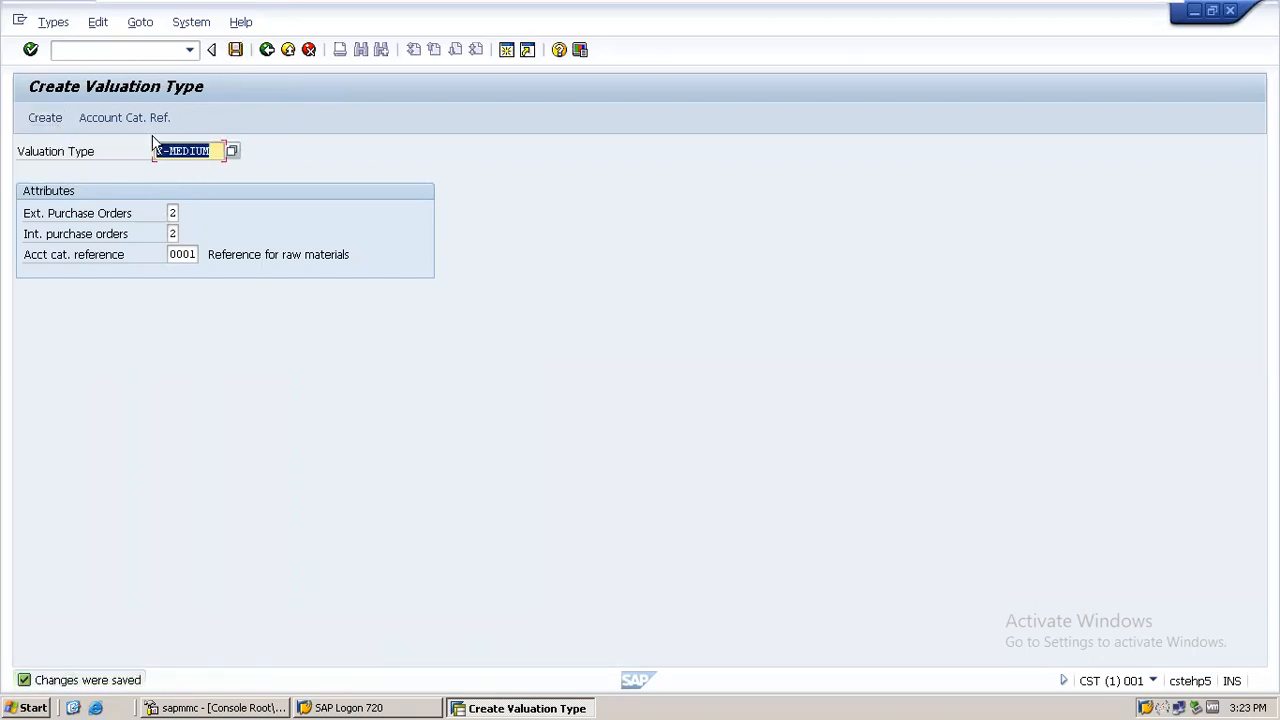
click(267, 50)
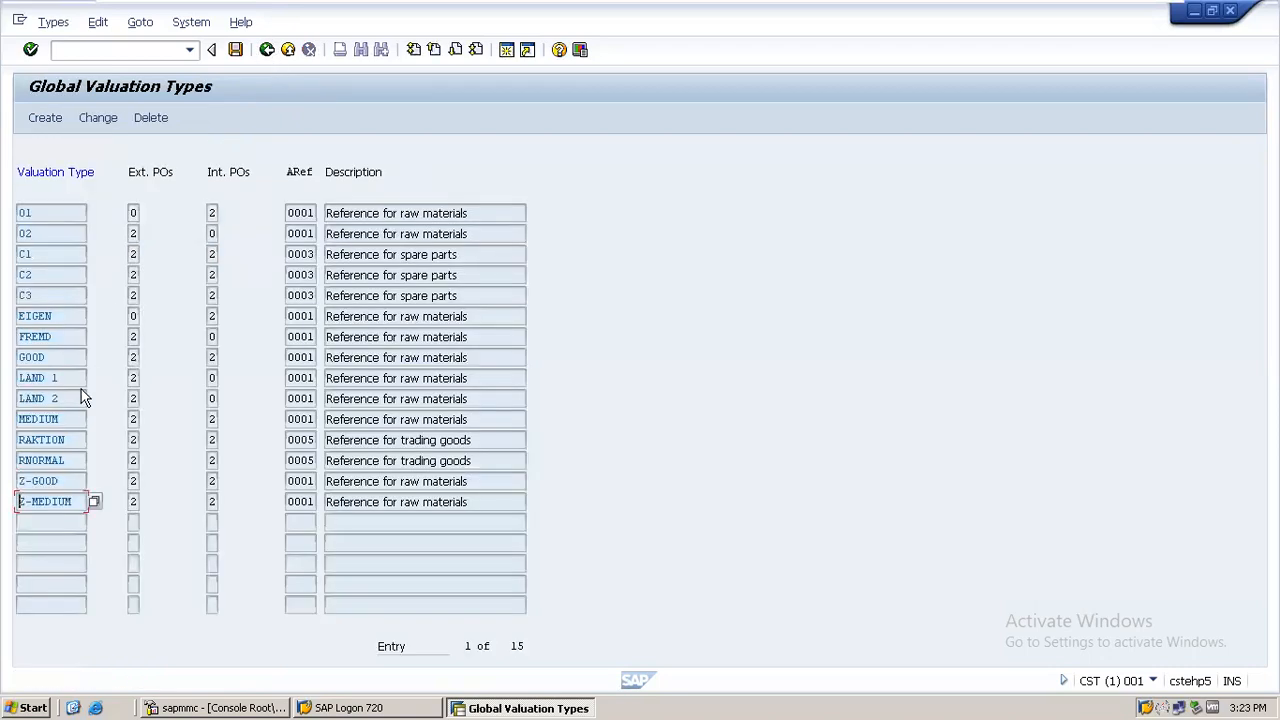
Step: Start a third global valuation type and name it Z-Average, keeping the attributes carried over from Z-Medium
click(39, 481)
click(39, 502)
click(46, 118)
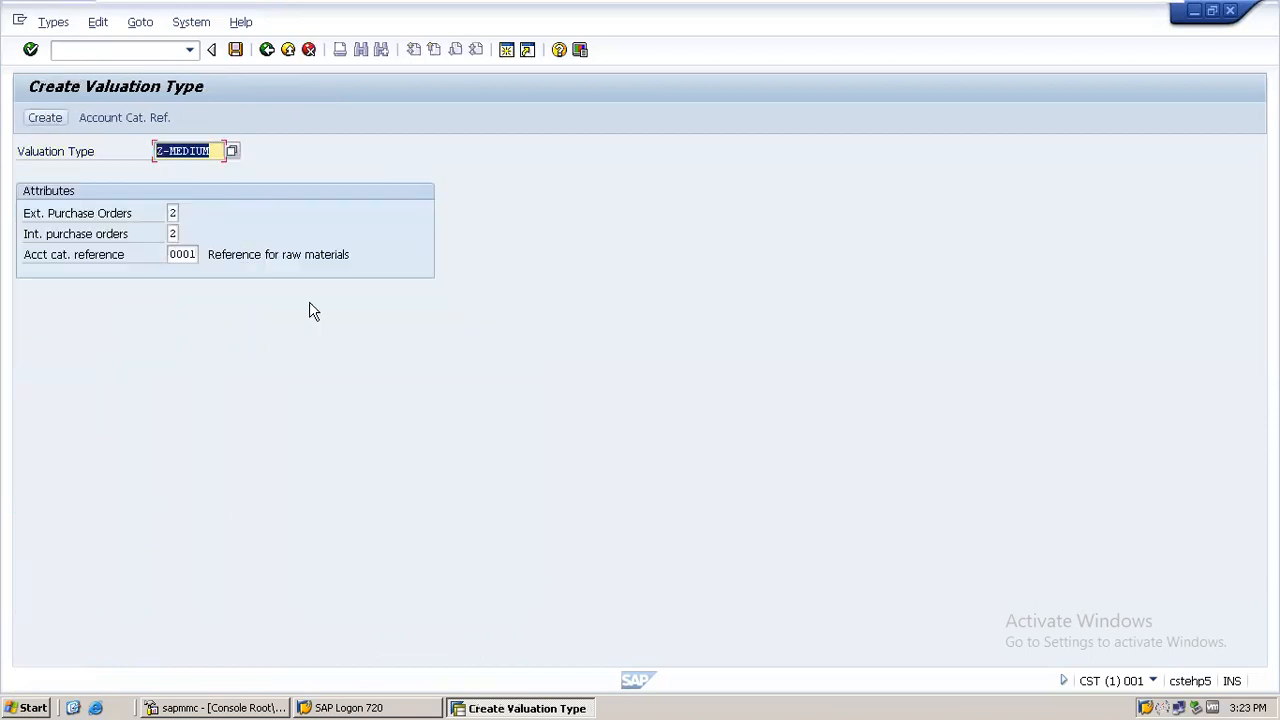
click(215, 151)
key(BackSpace)
key(BackSpace)
key(BackSpace)
key(BackSpace)
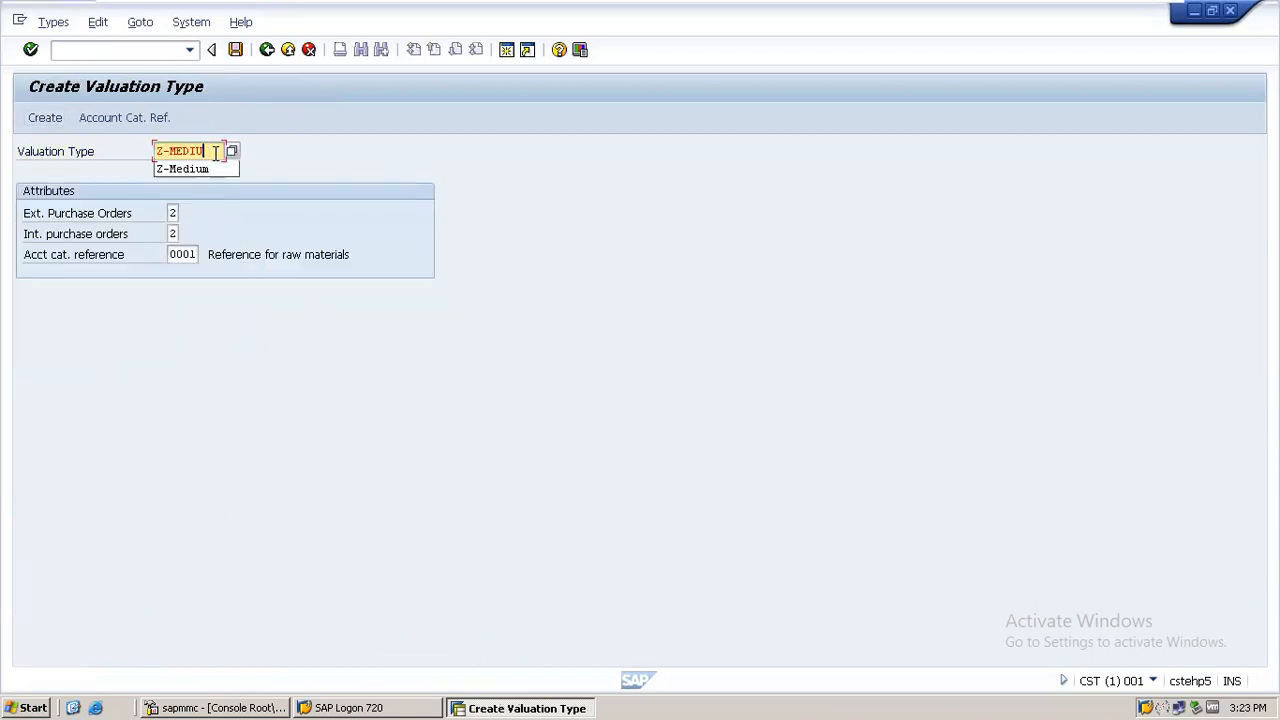
key(BackSpace)
key(BackSpace)
text(Ave)
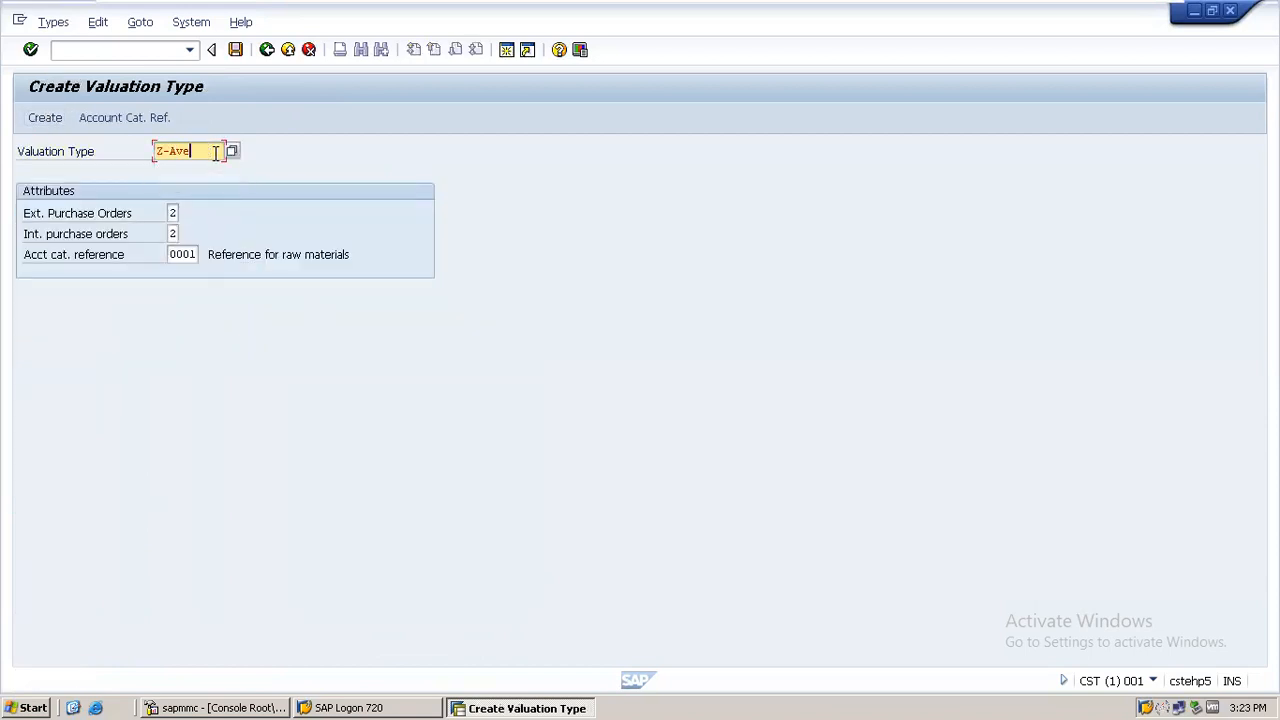
text(rage)
Step: Create and save the Z-Average valuation type, and return to the Split Valuation of Materials overview
click(52, 119)
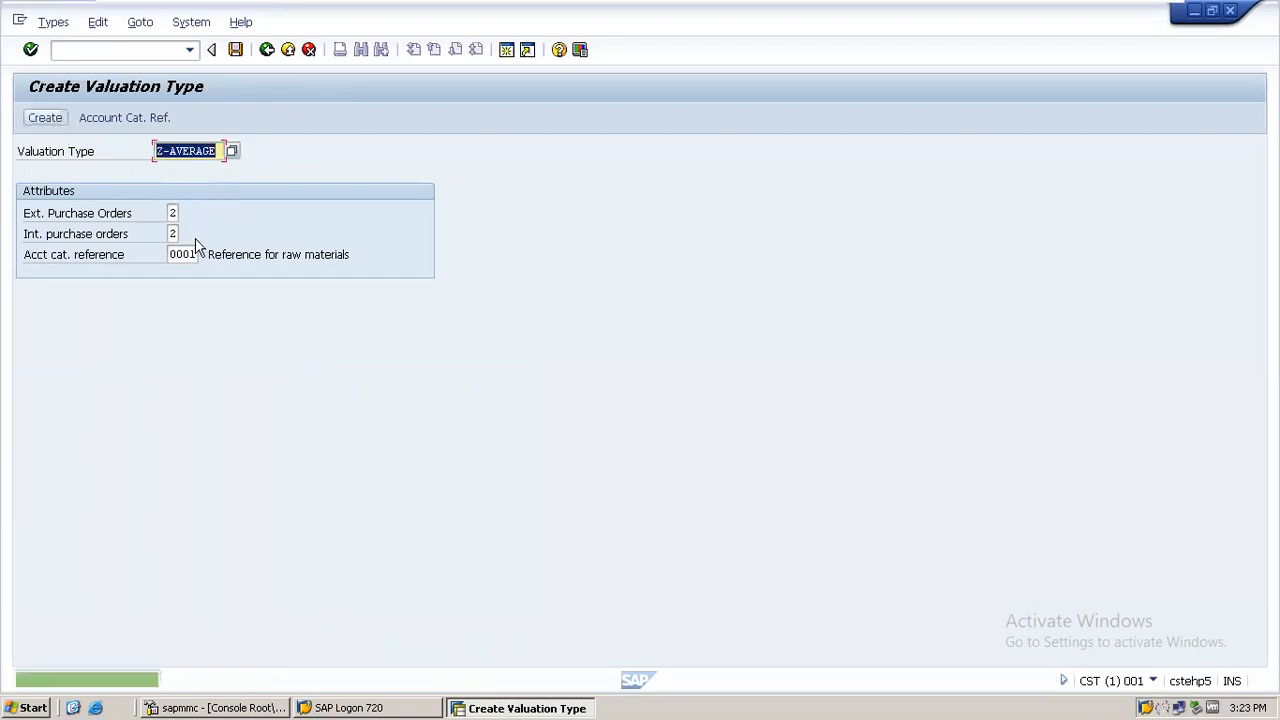
click(236, 50)
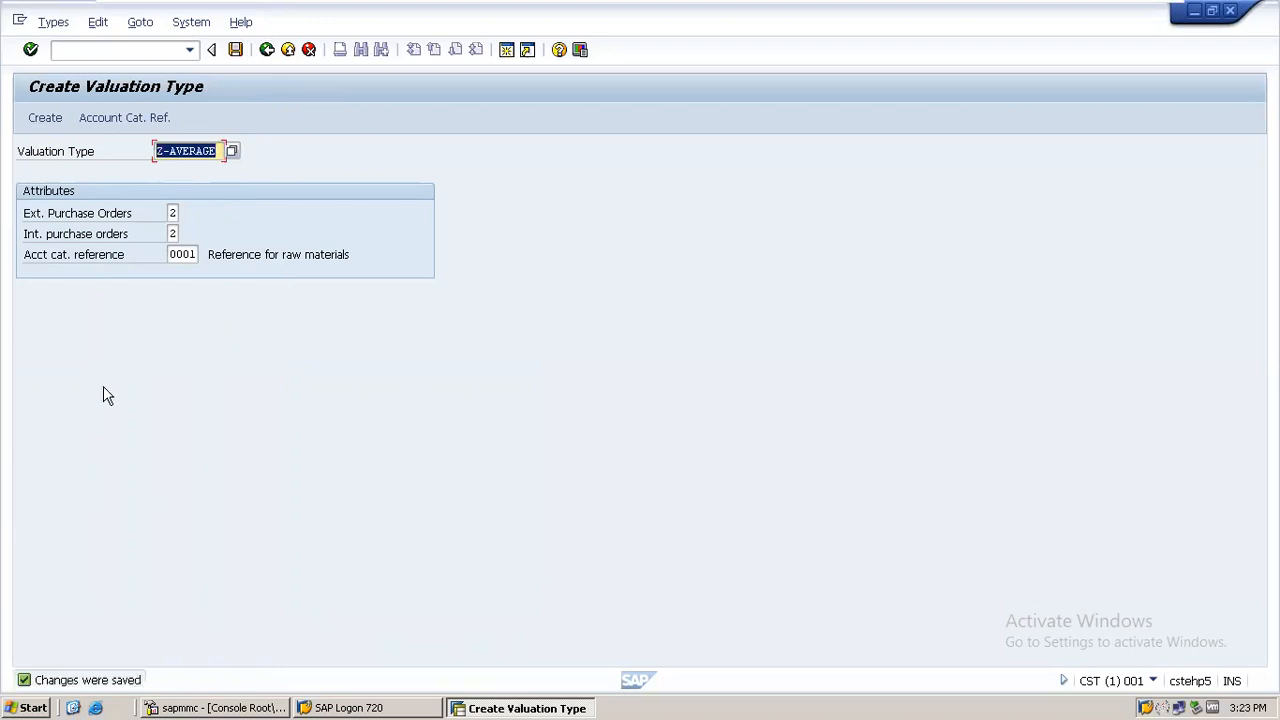
click(267, 50)
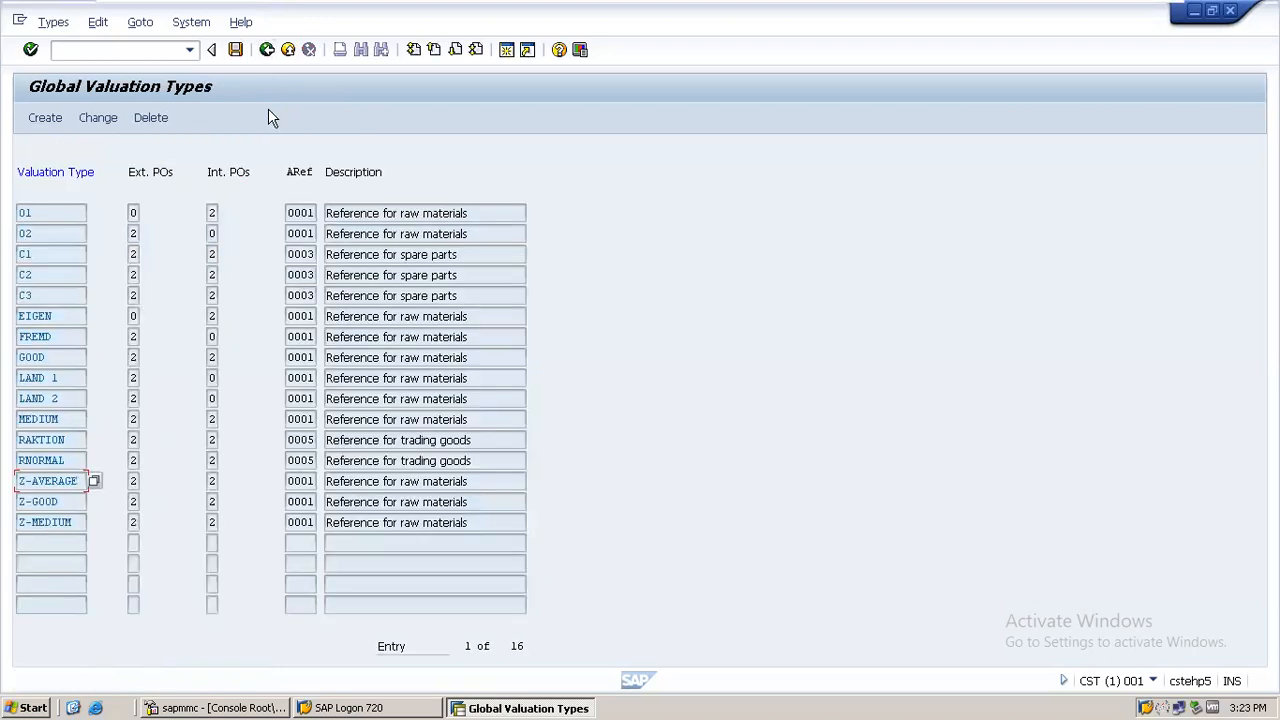
click(267, 50)
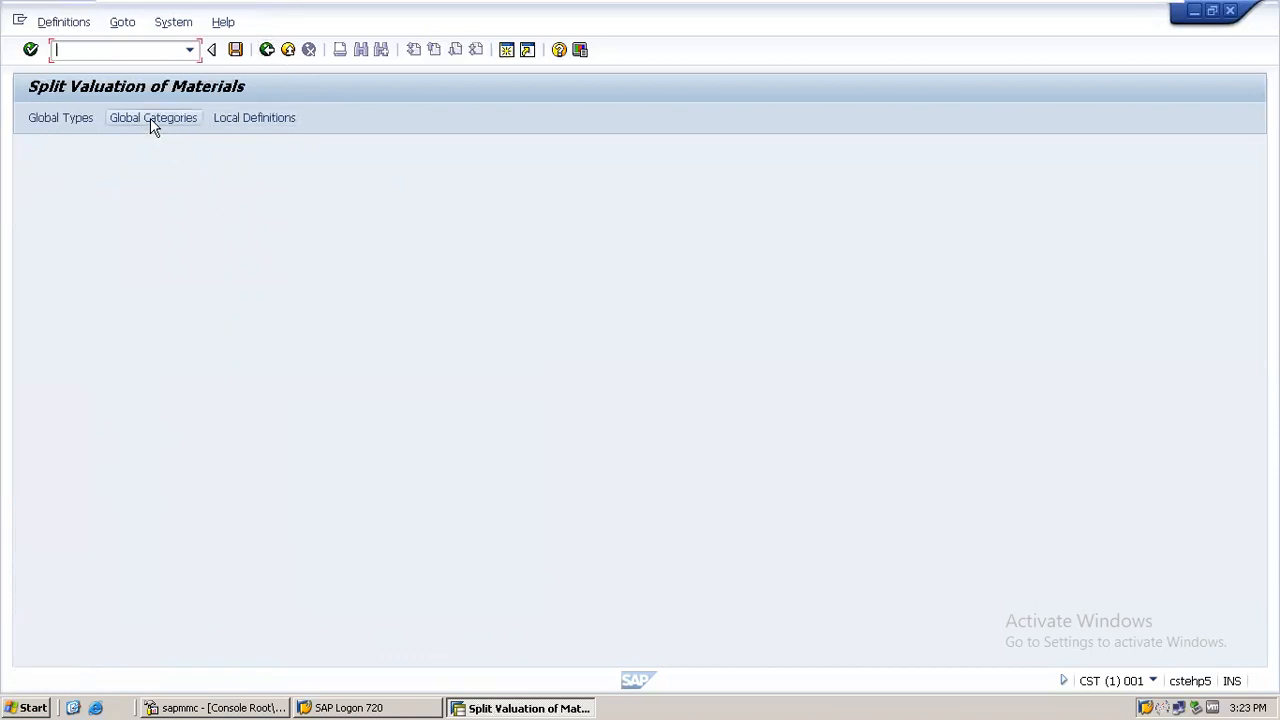
Step: Open global valuation category Z-Quality for changing and set its default valuation type for external procurement to Z-GOOD
click(152, 118)
click(70, 317)
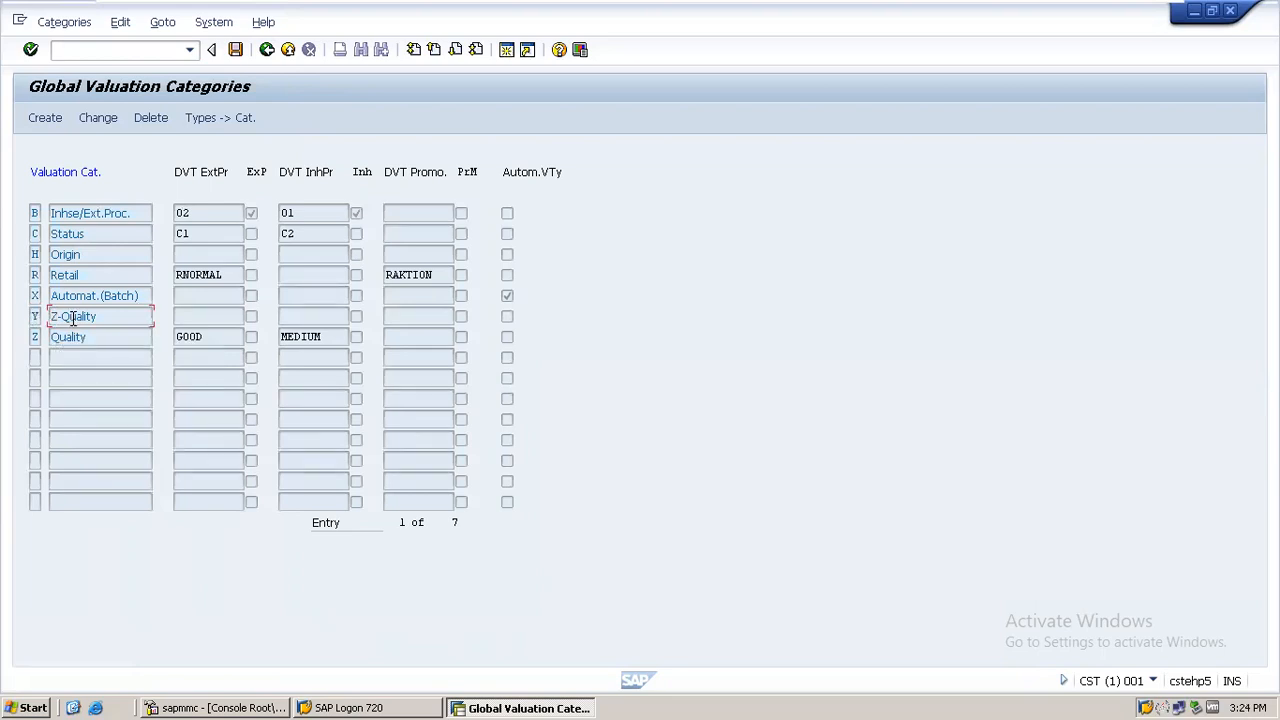
click(97, 118)
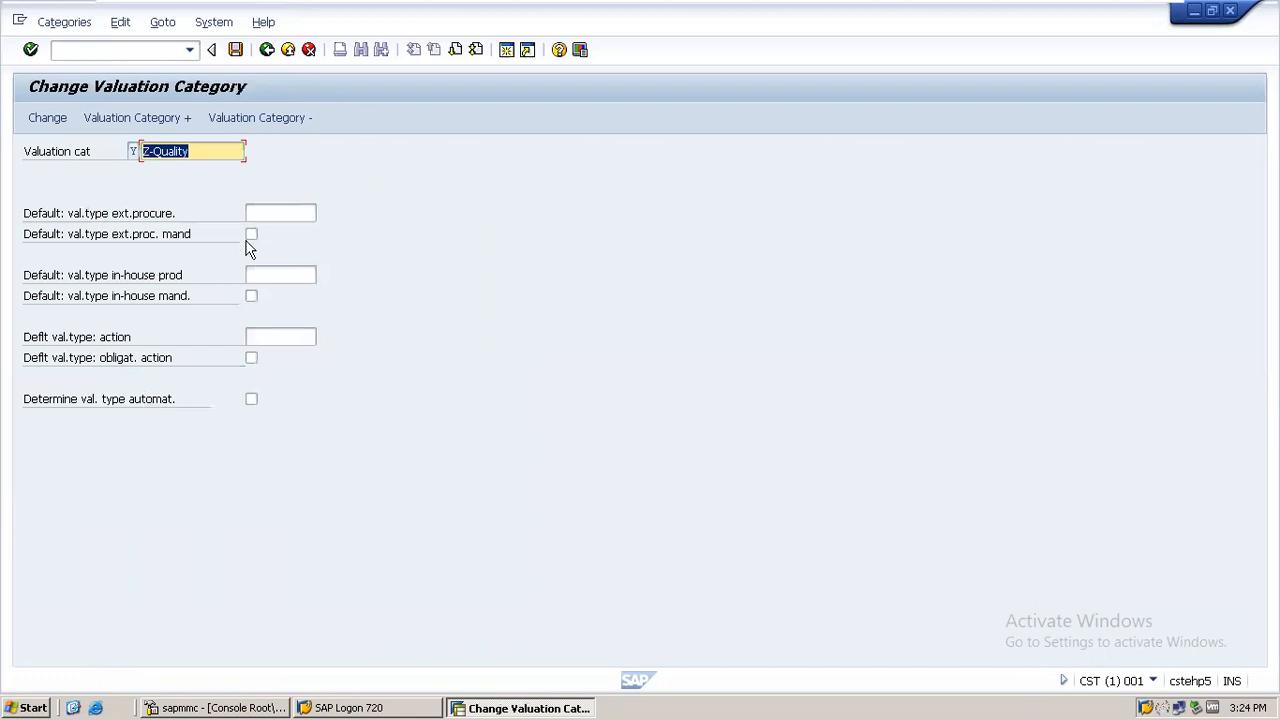
click(262, 210)
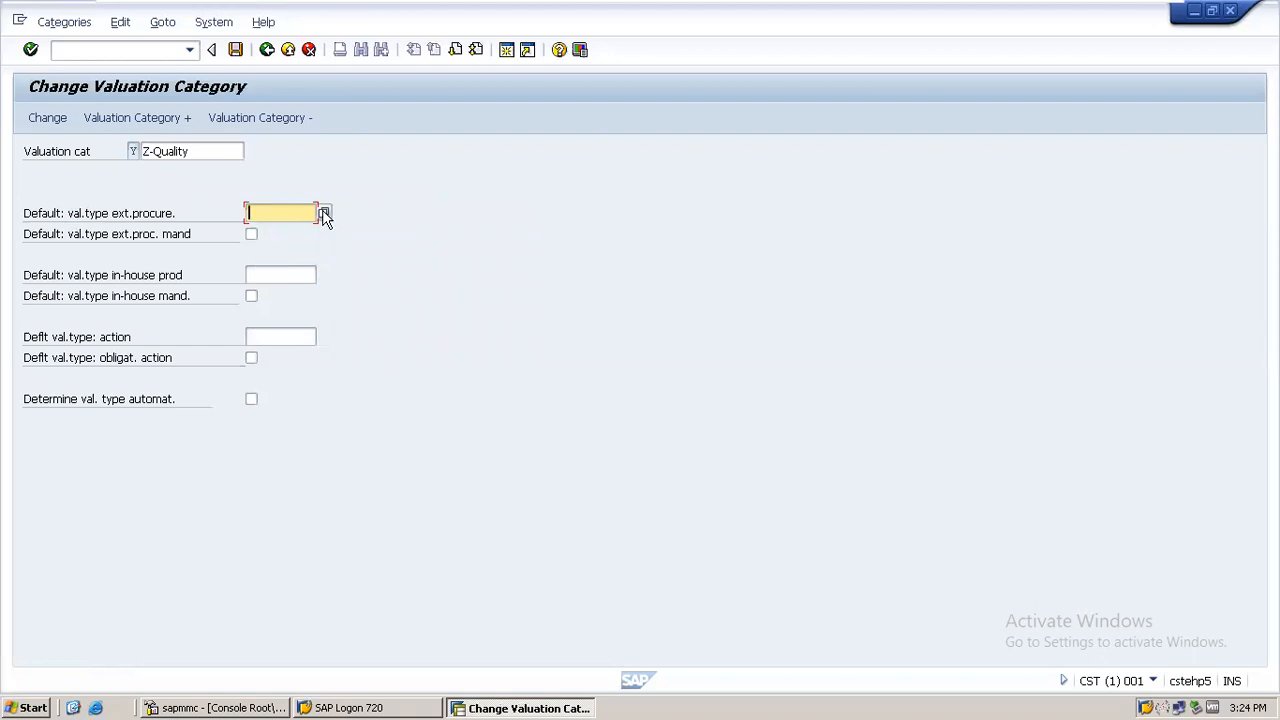
click(325, 214)
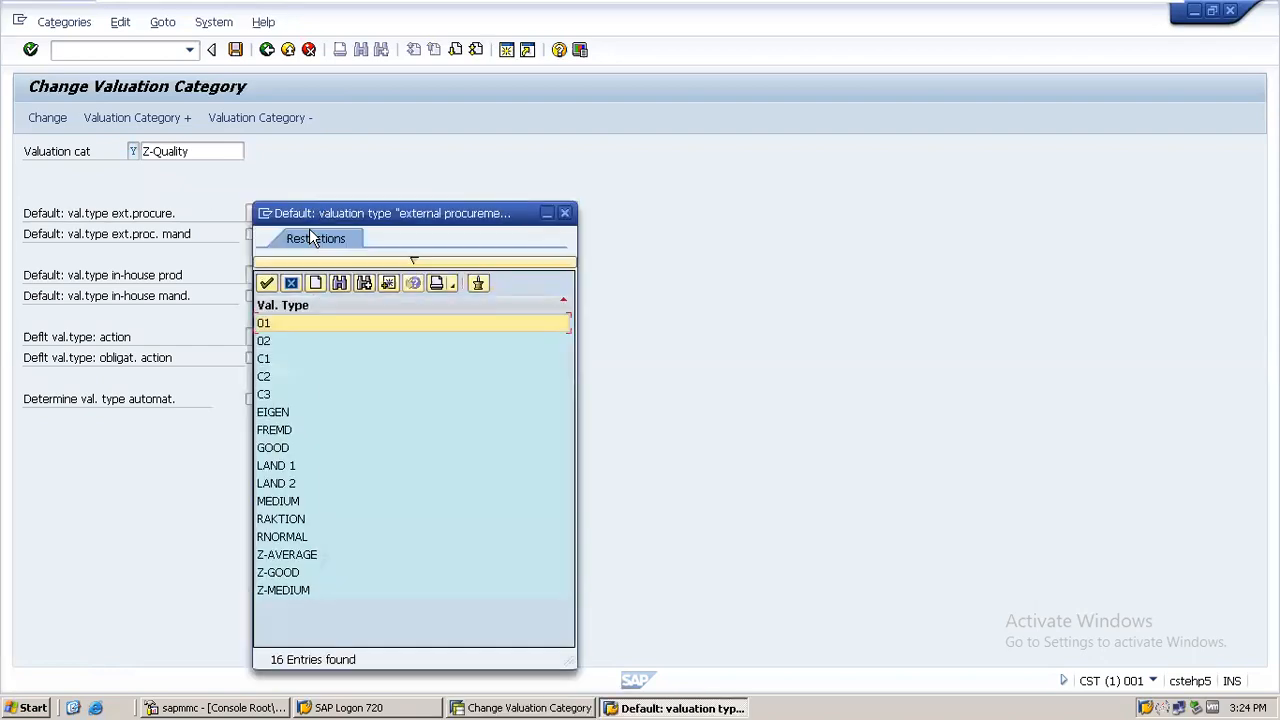
double_click(281, 573)
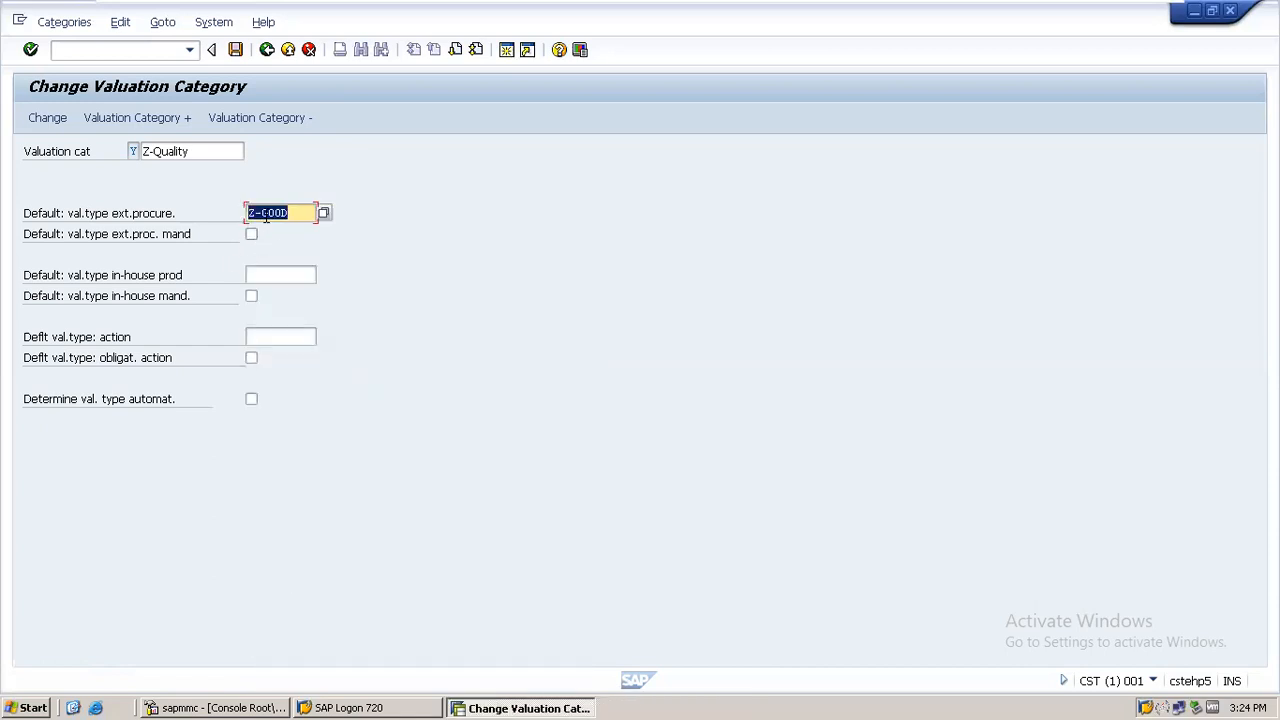
Step: Mark the default valuation type for external procurement as mandatory, and clear that option again
click(250, 234)
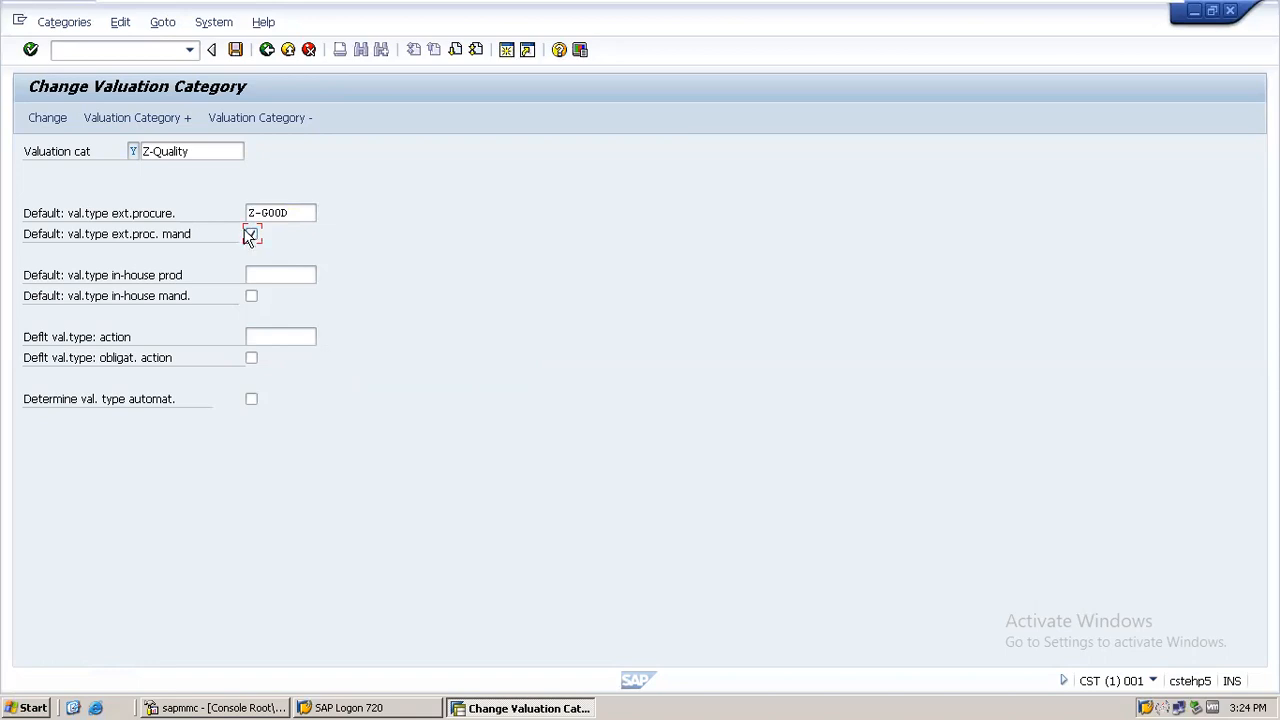
click(290, 213)
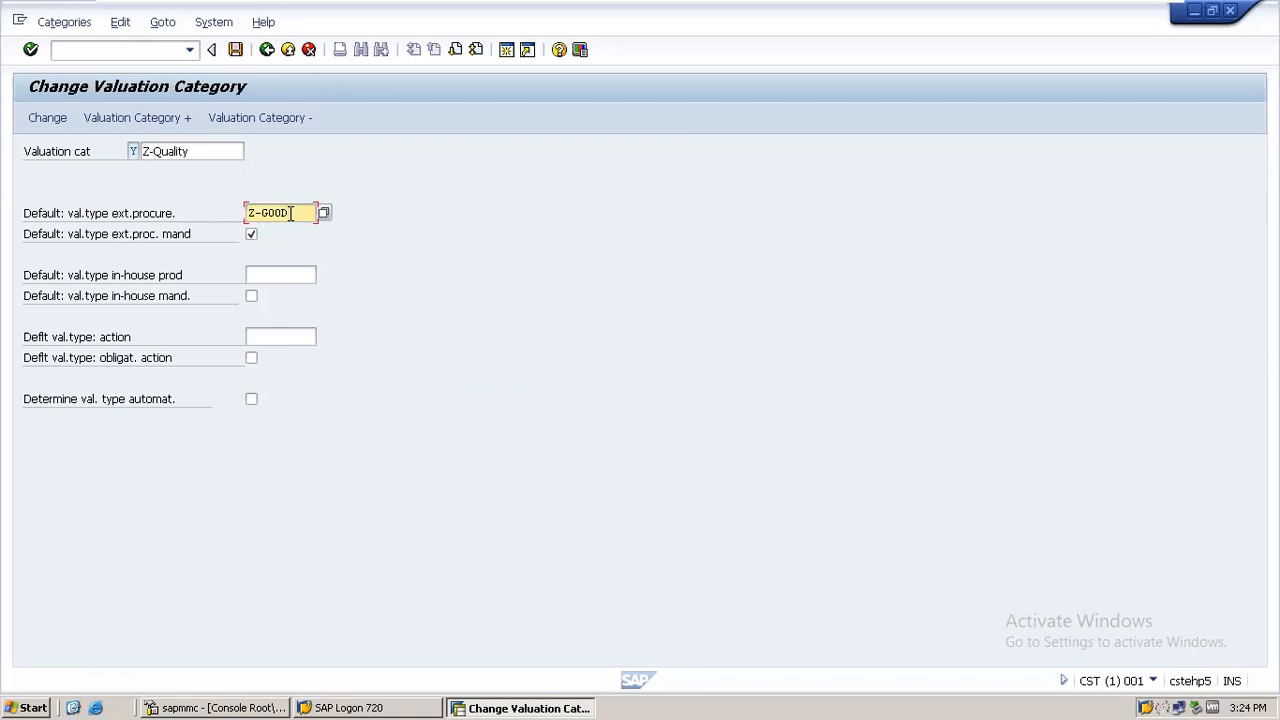
drag(290, 213, 230, 215)
click(303, 210)
drag(294, 212, 189, 209)
click(250, 234)
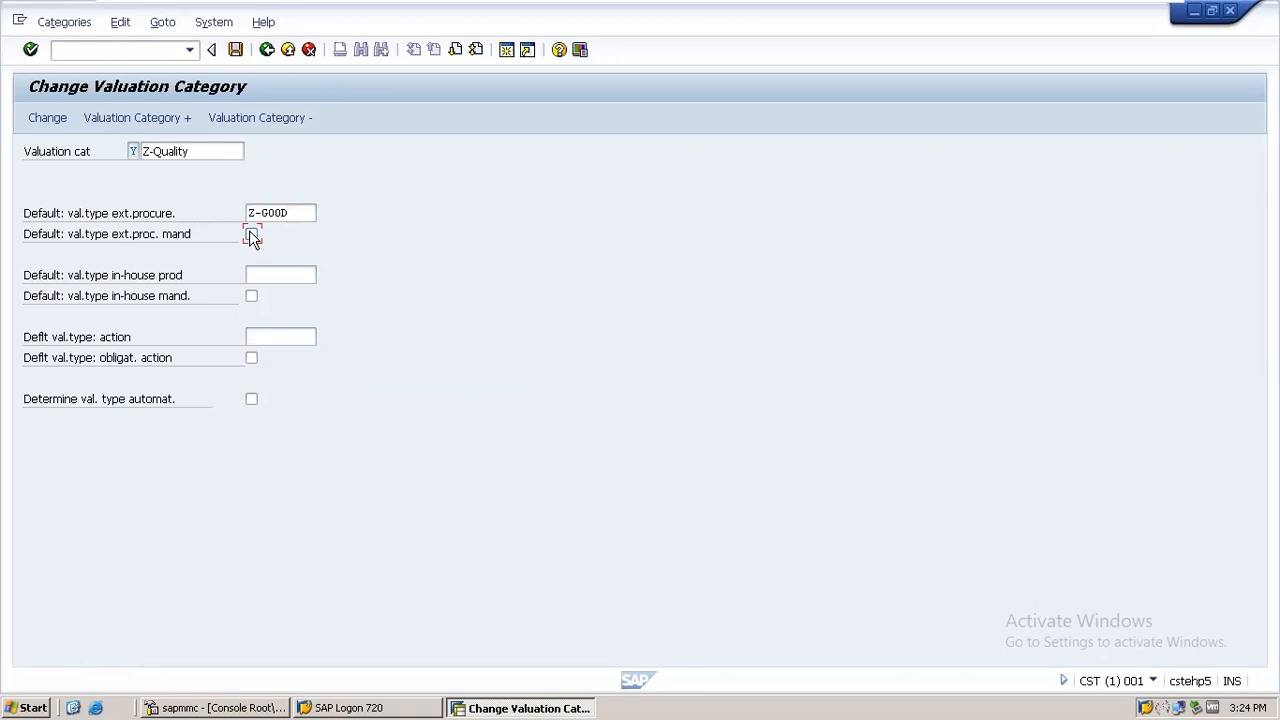
Step: Set the default valuation type for in-house production to Z-GOOD, save the Z-Quality category and return to the categories list
click(257, 276)
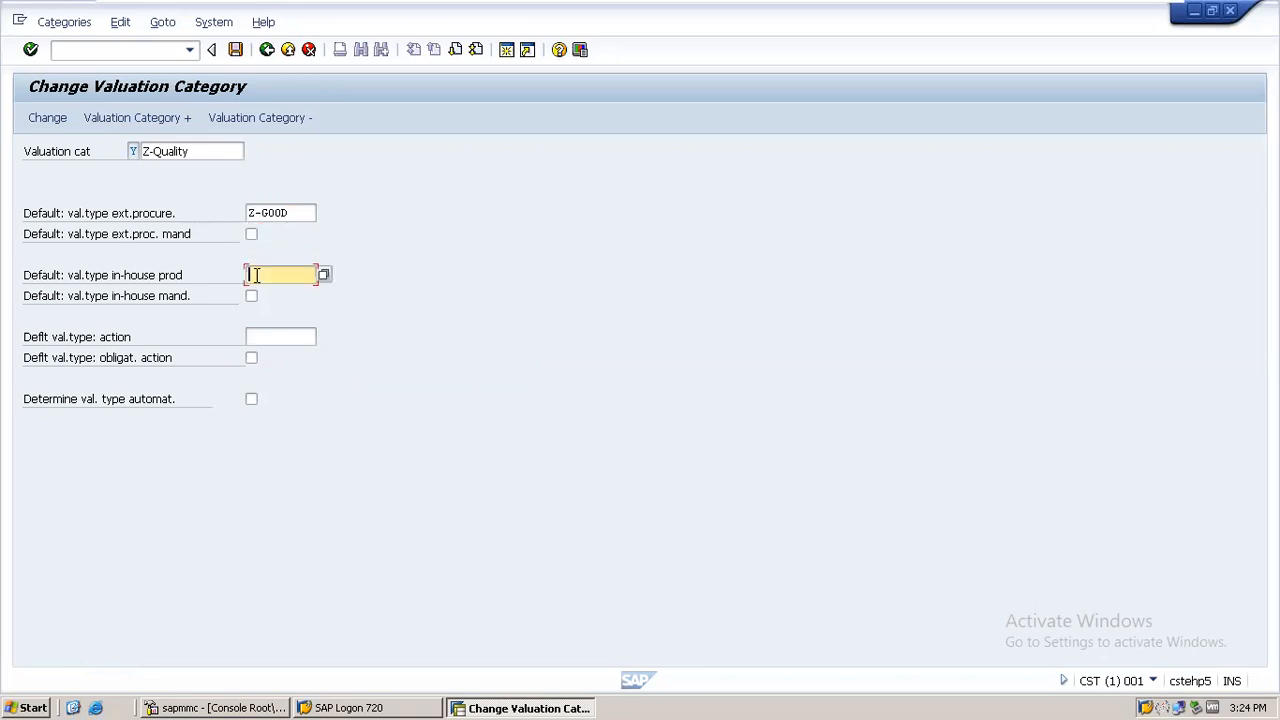
click(322, 275)
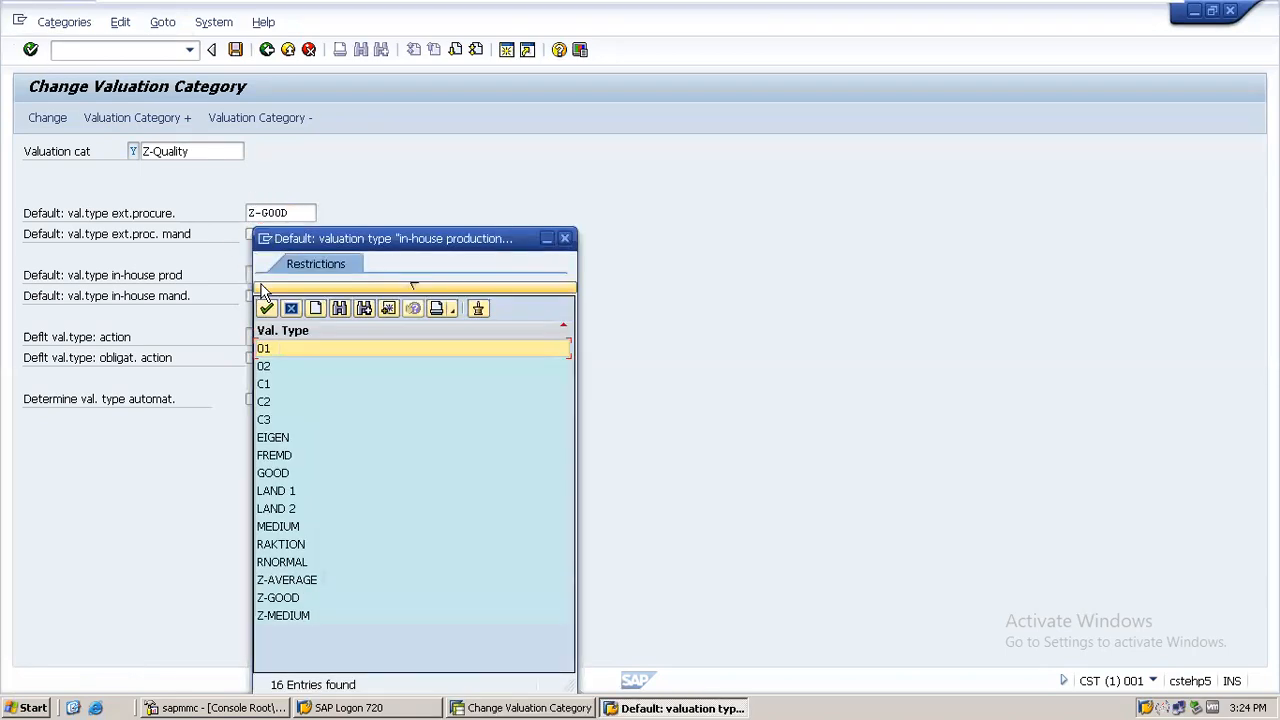
double_click(278, 598)
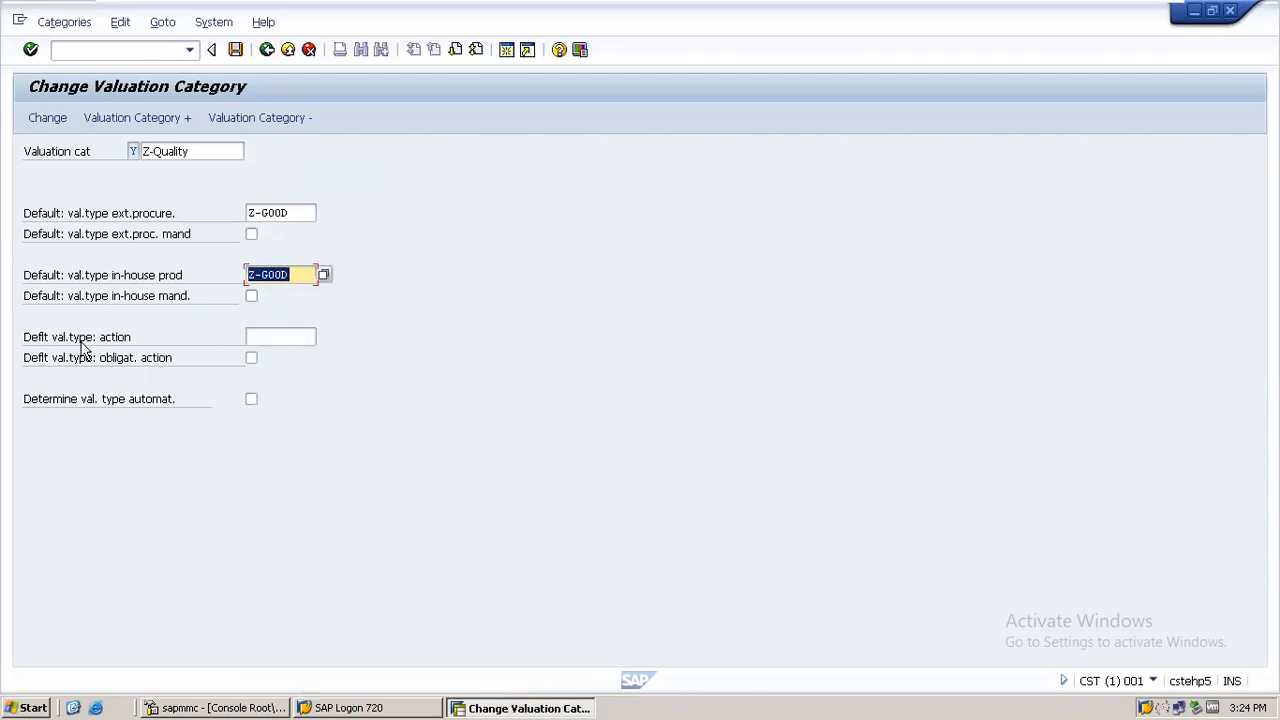
key(ctrl+s)
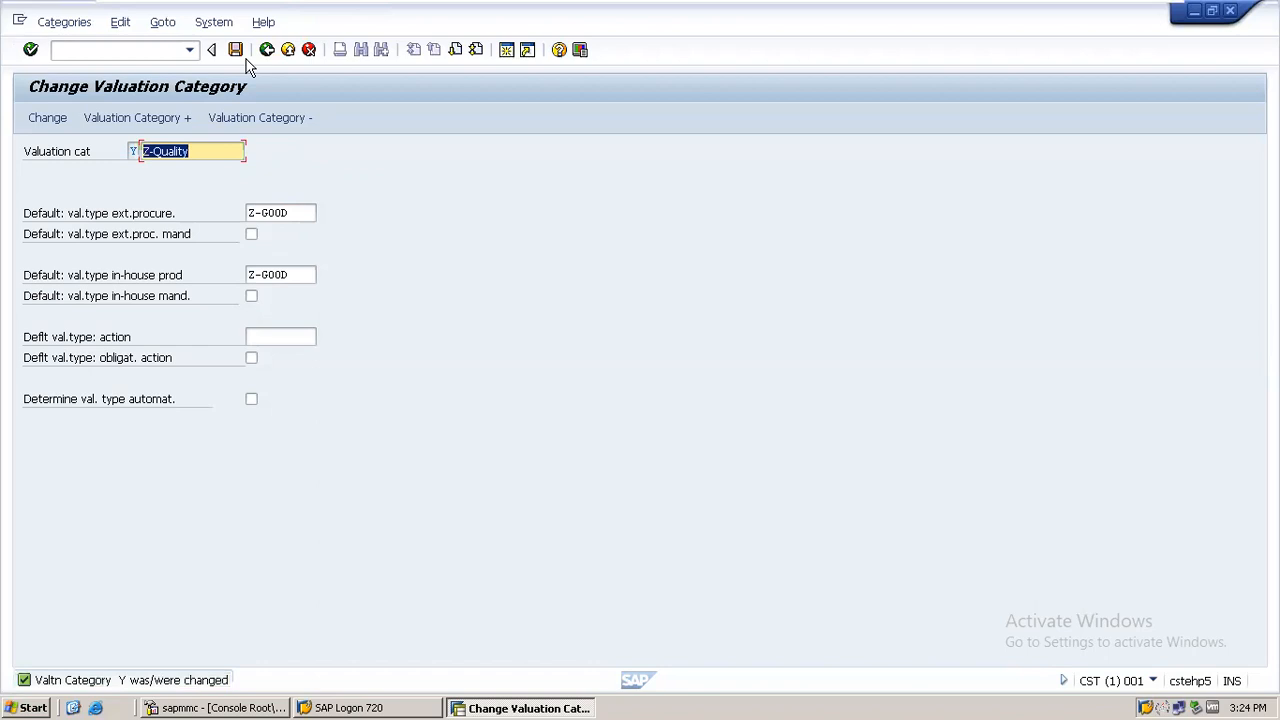
click(54, 114)
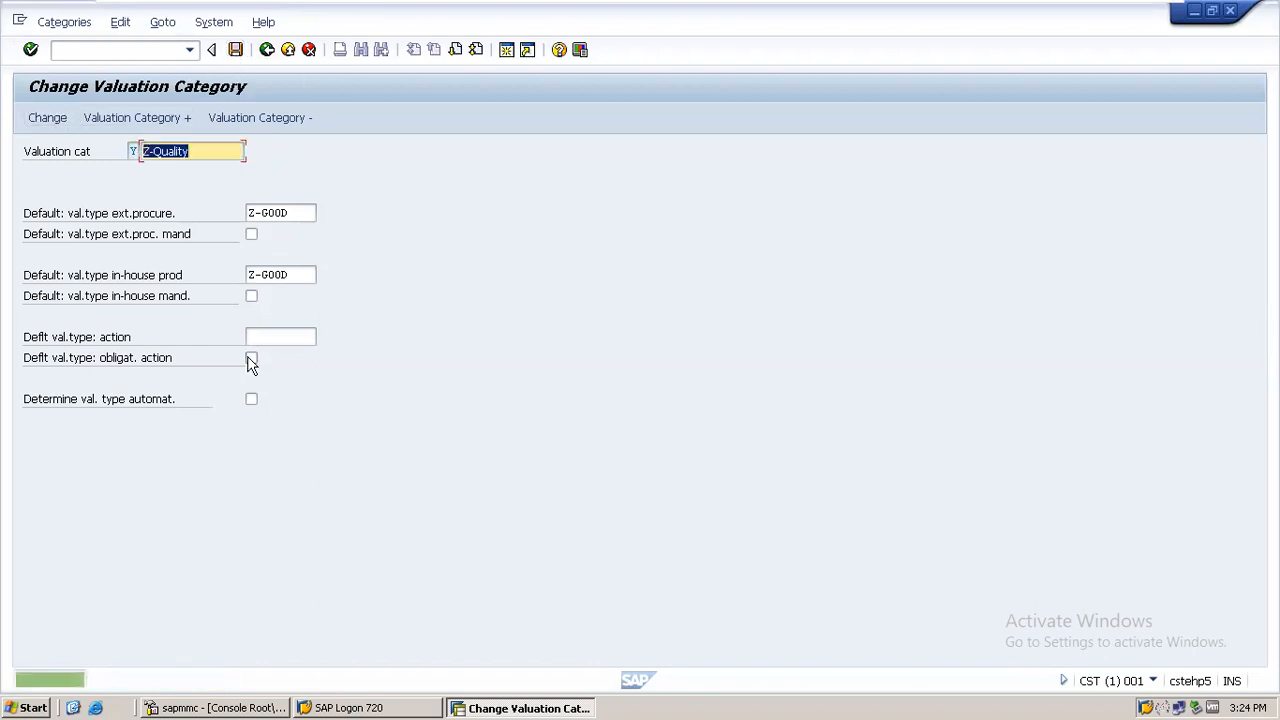
click(266, 49)
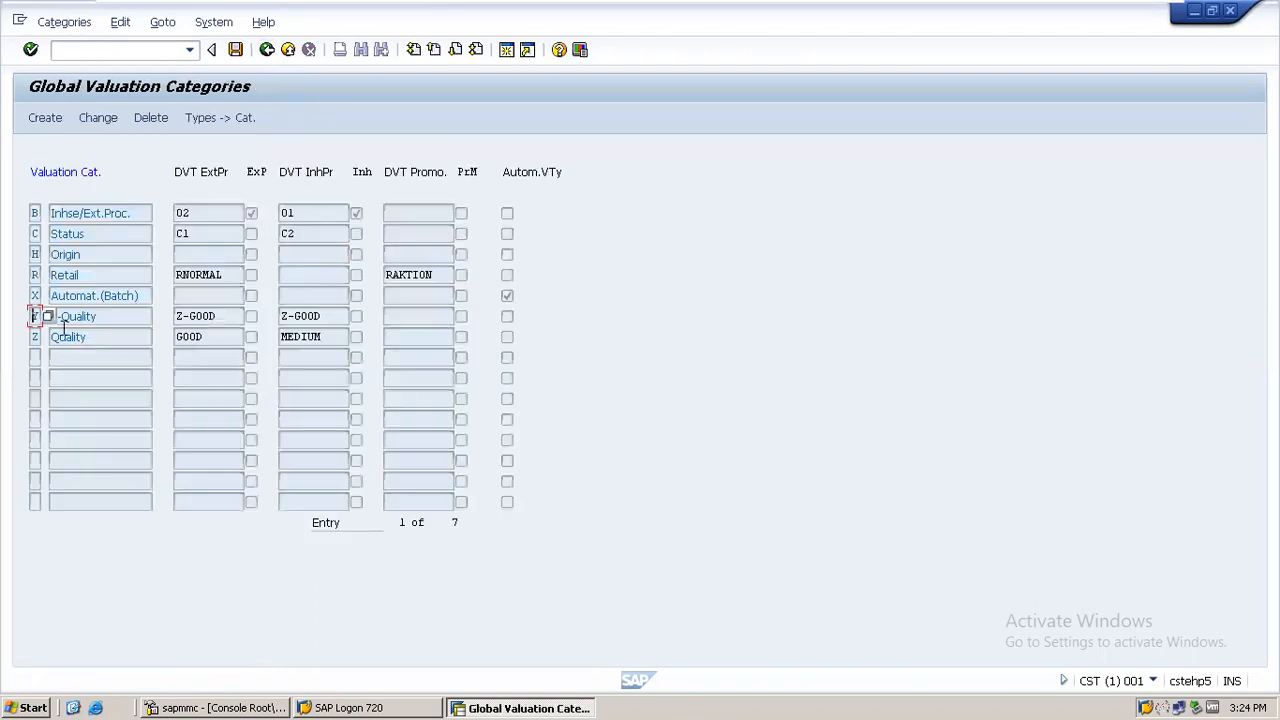
Step: Check the Z-Quality defaults in the categories list and open the allocation of valuation types for category Y
click(98, 316)
click(309, 315)
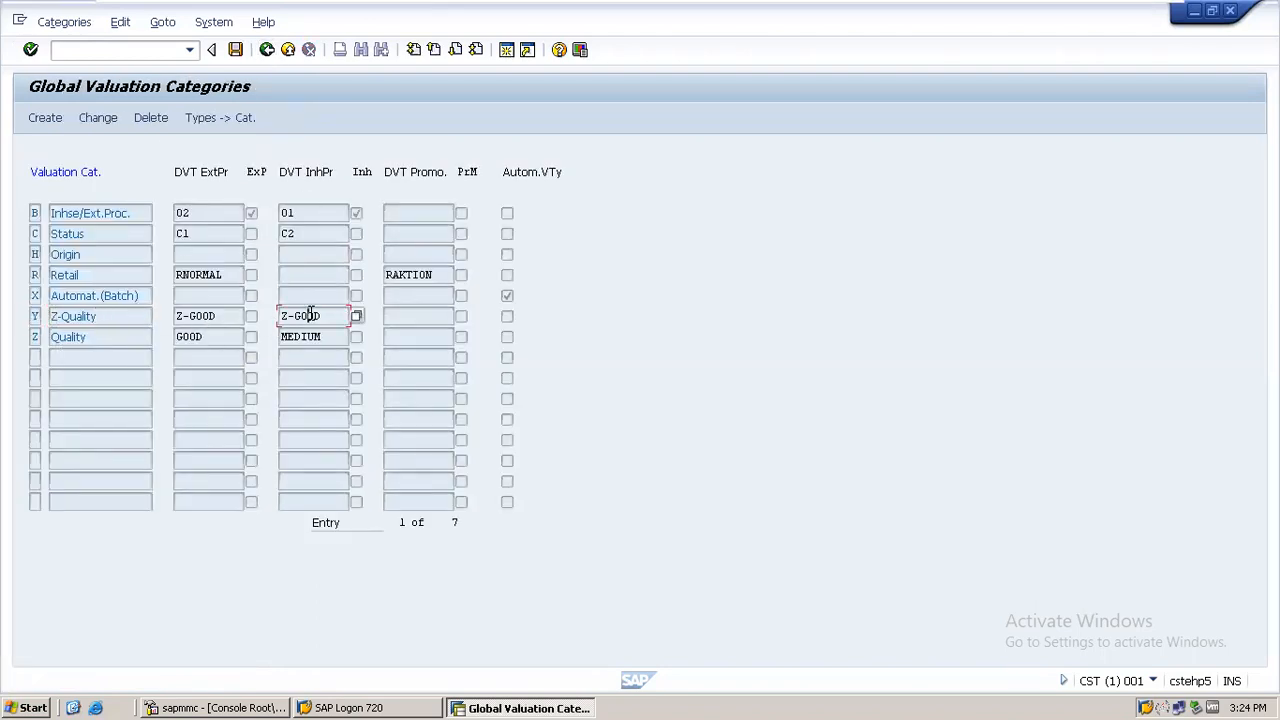
click(34, 315)
click(203, 121)
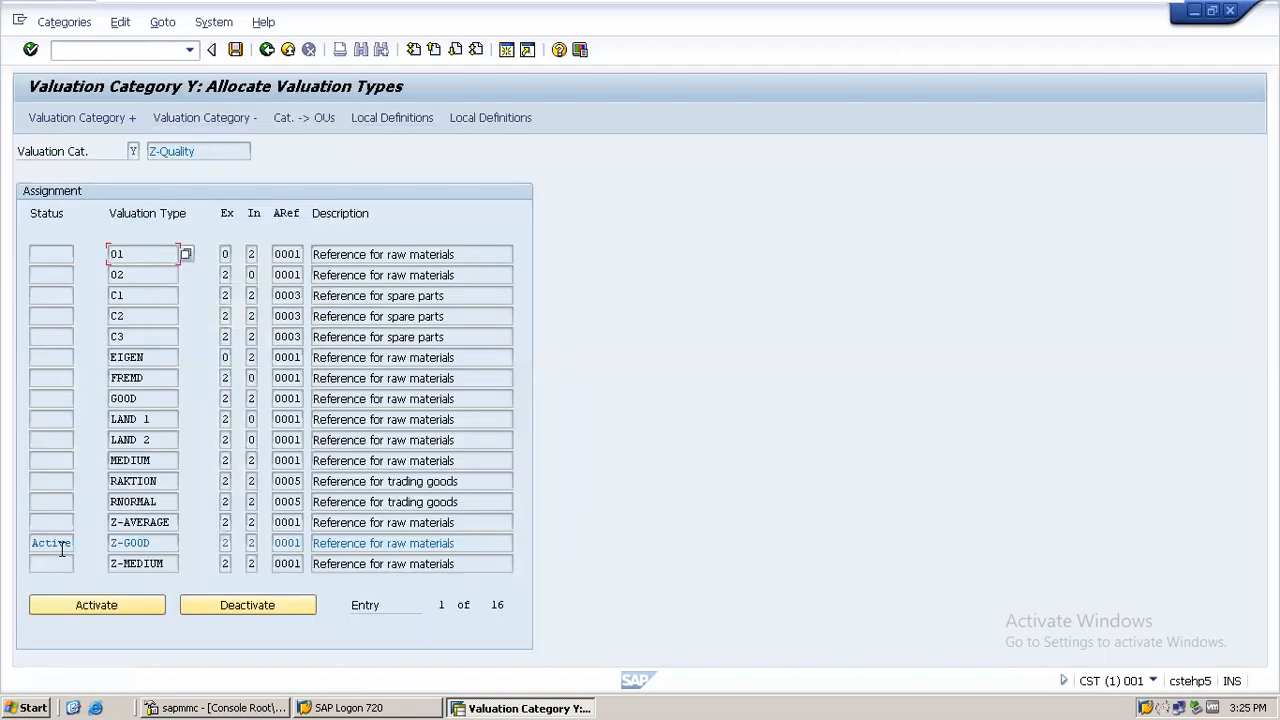
Step: Examine the status of valuation types Z-GOOD, Z-AVERAGE and Z-MEDIUM in the allocation list of category Y
click(130, 542)
click(53, 542)
click(134, 521)
click(127, 565)
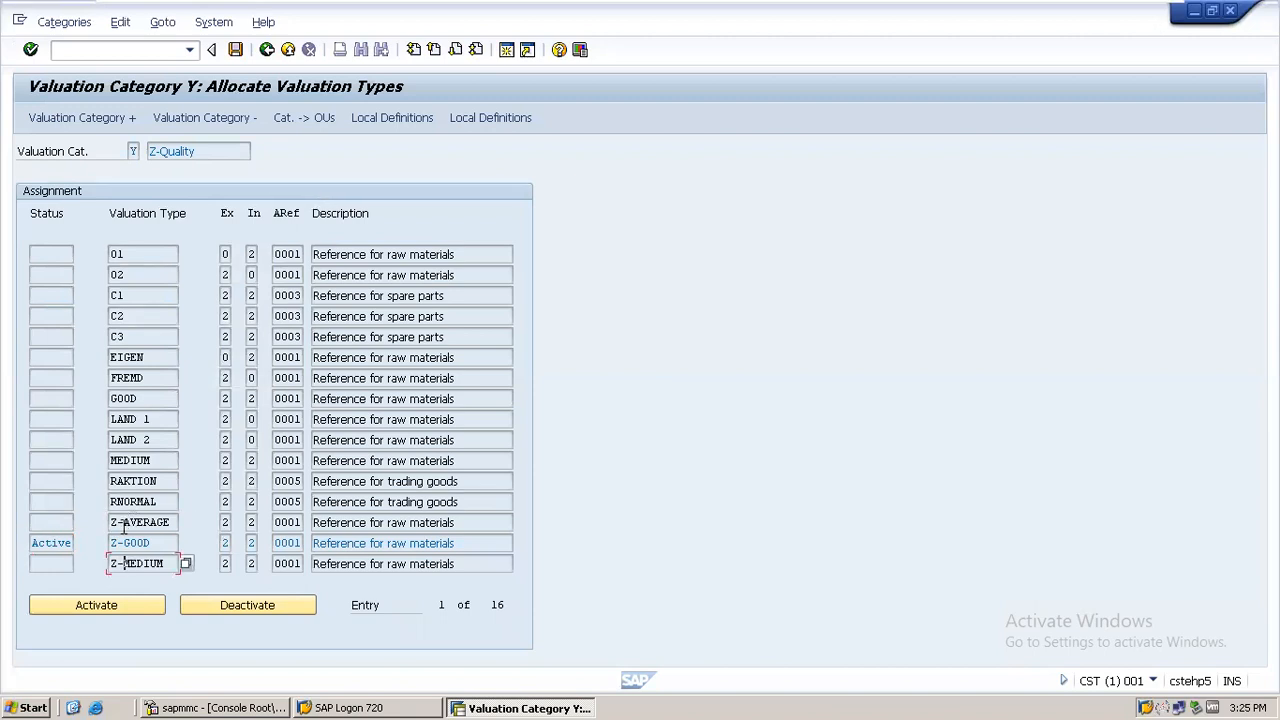
click(132, 151)
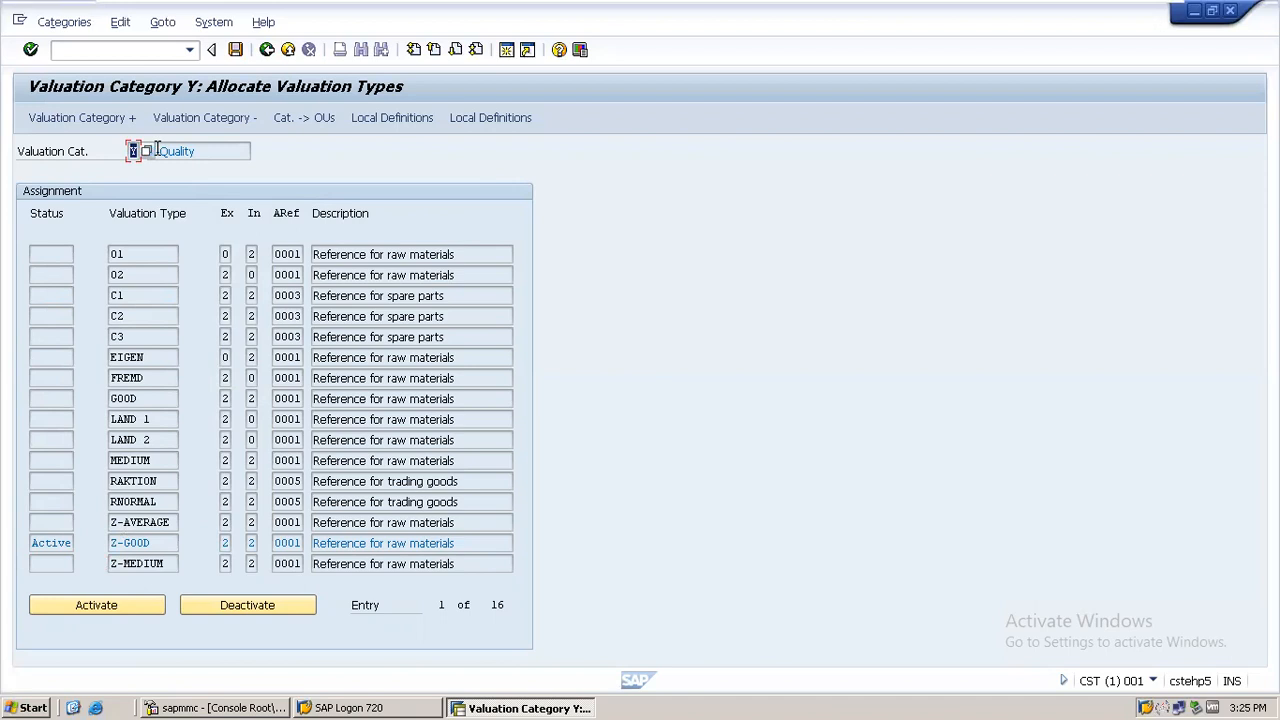
click(139, 522)
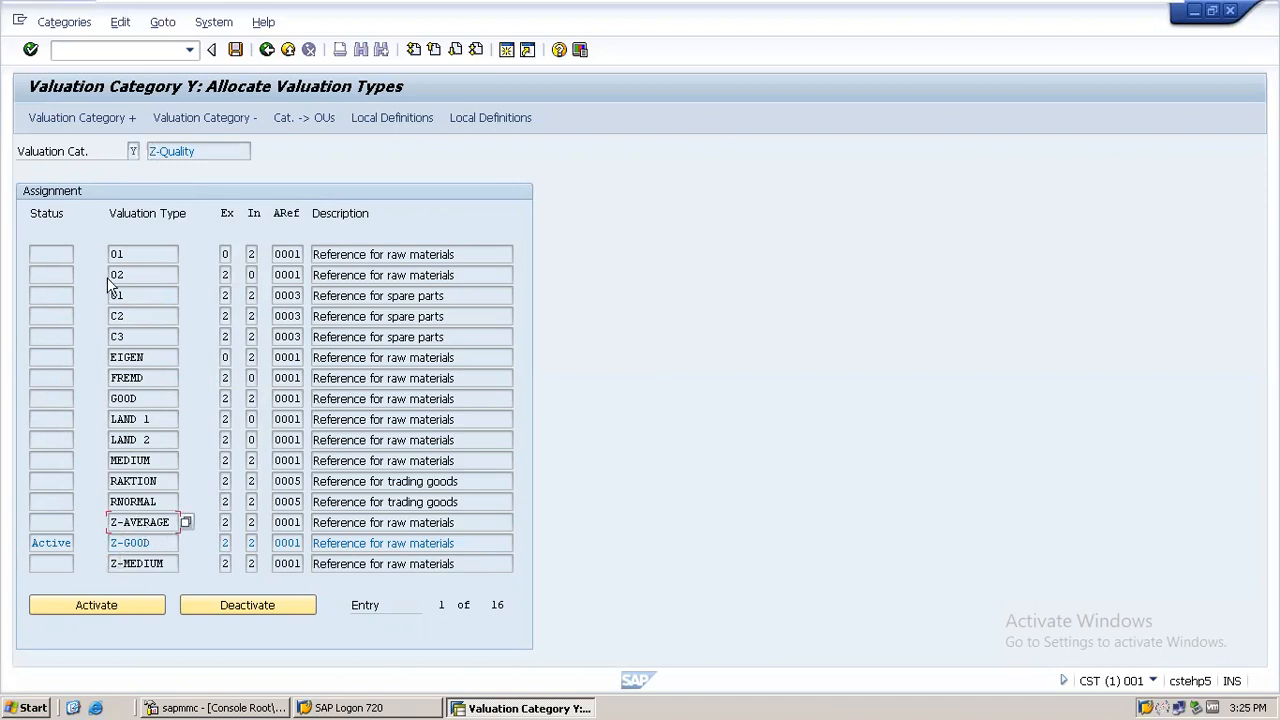
click(132, 151)
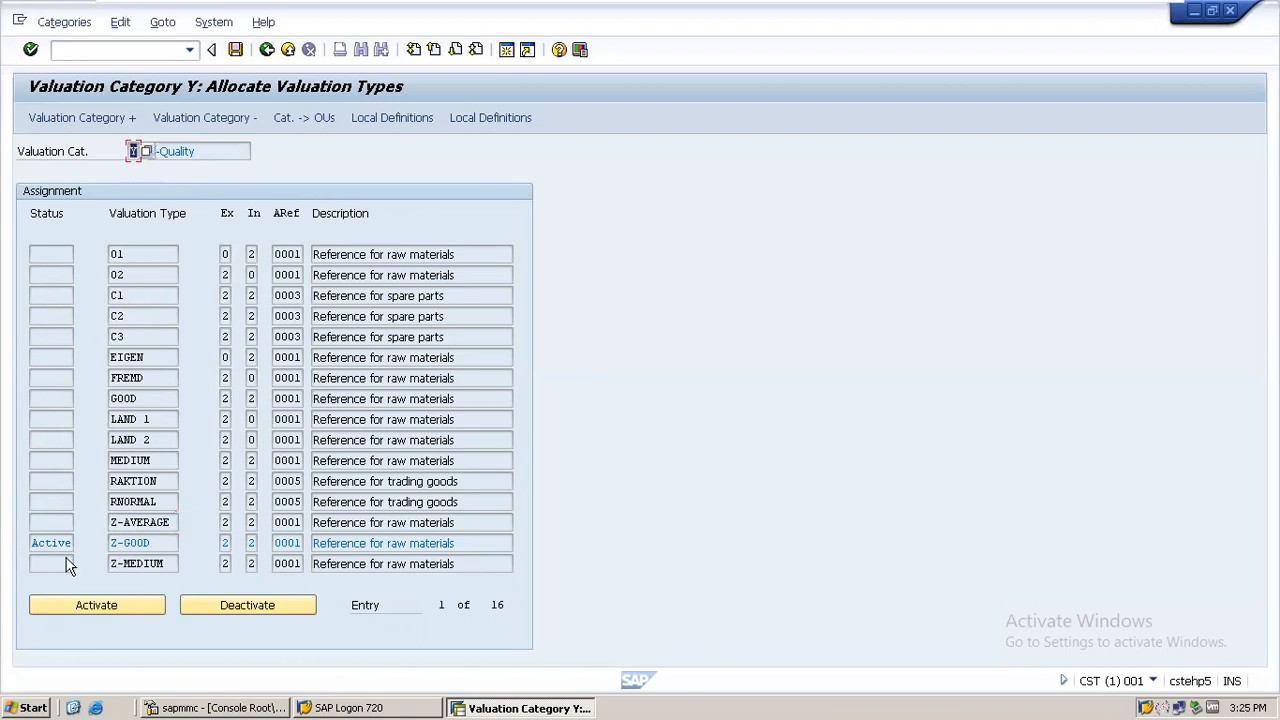
click(31, 540)
click(124, 543)
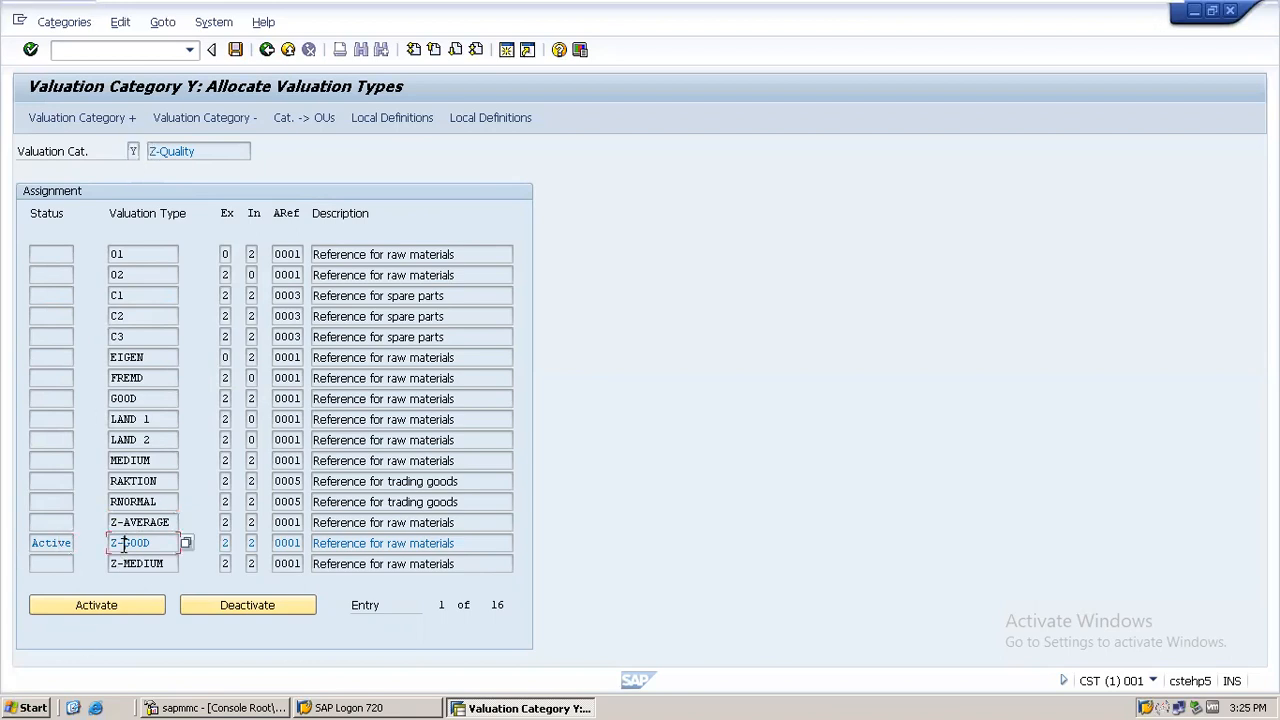
click(132, 151)
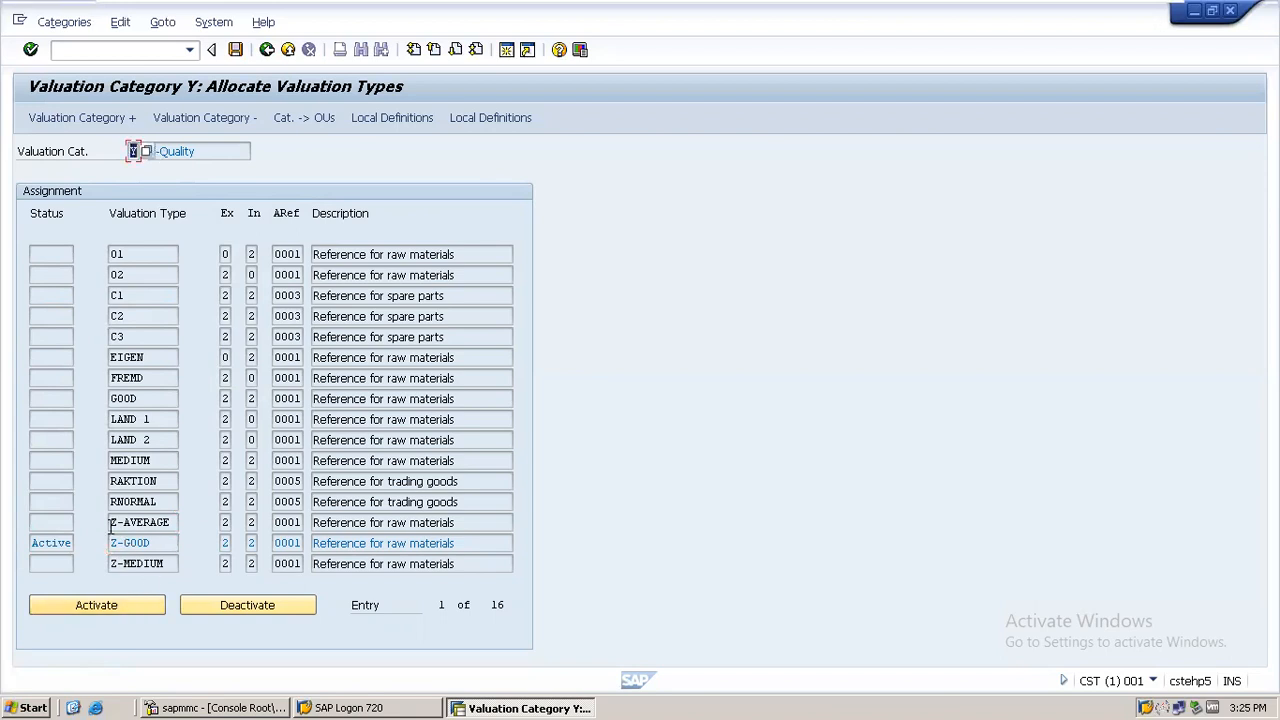
Step: Activate valuation types Z-AVERAGE and Z-MEDIUM for valuation category Y and save the allocation
click(56, 523)
click(128, 522)
click(111, 609)
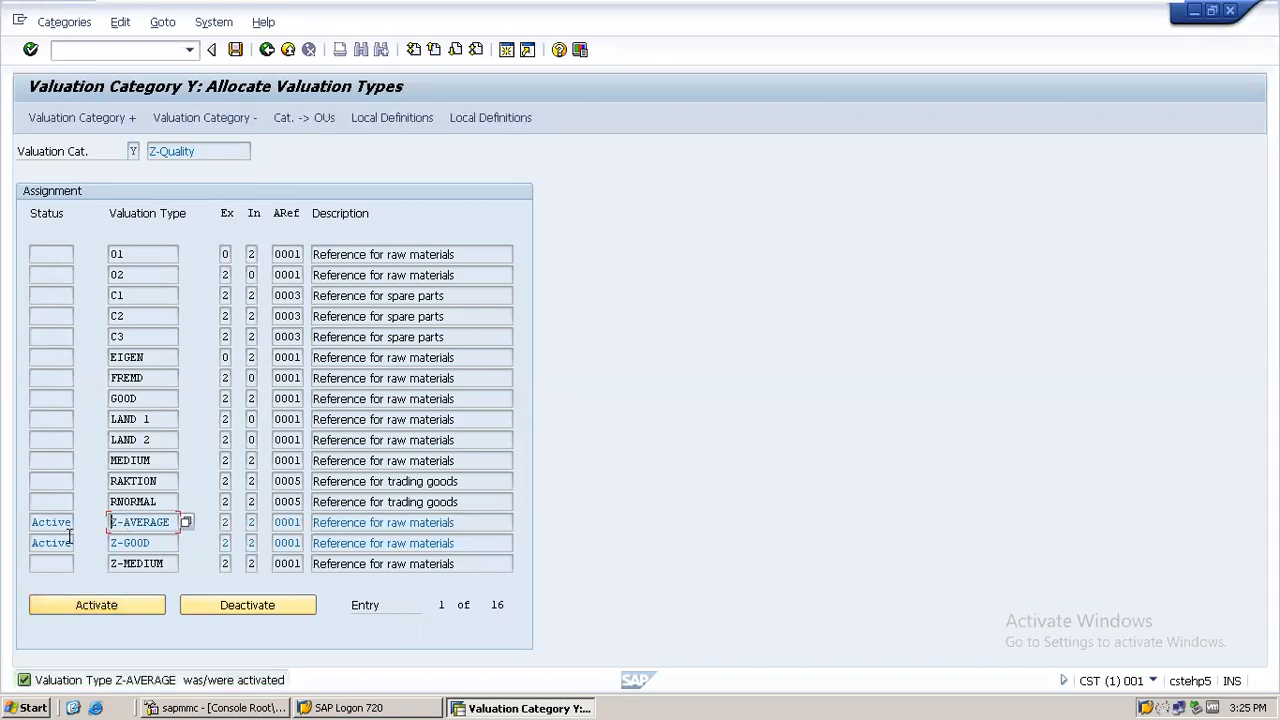
click(112, 564)
click(99, 604)
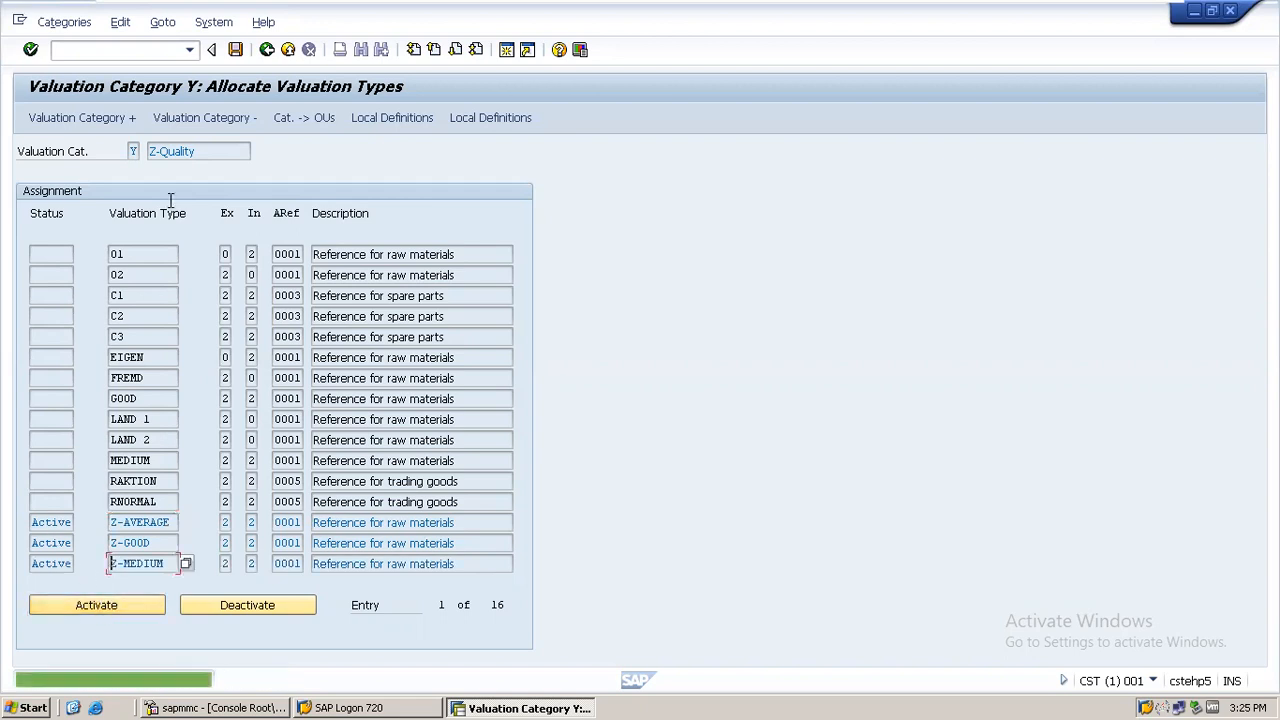
click(235, 50)
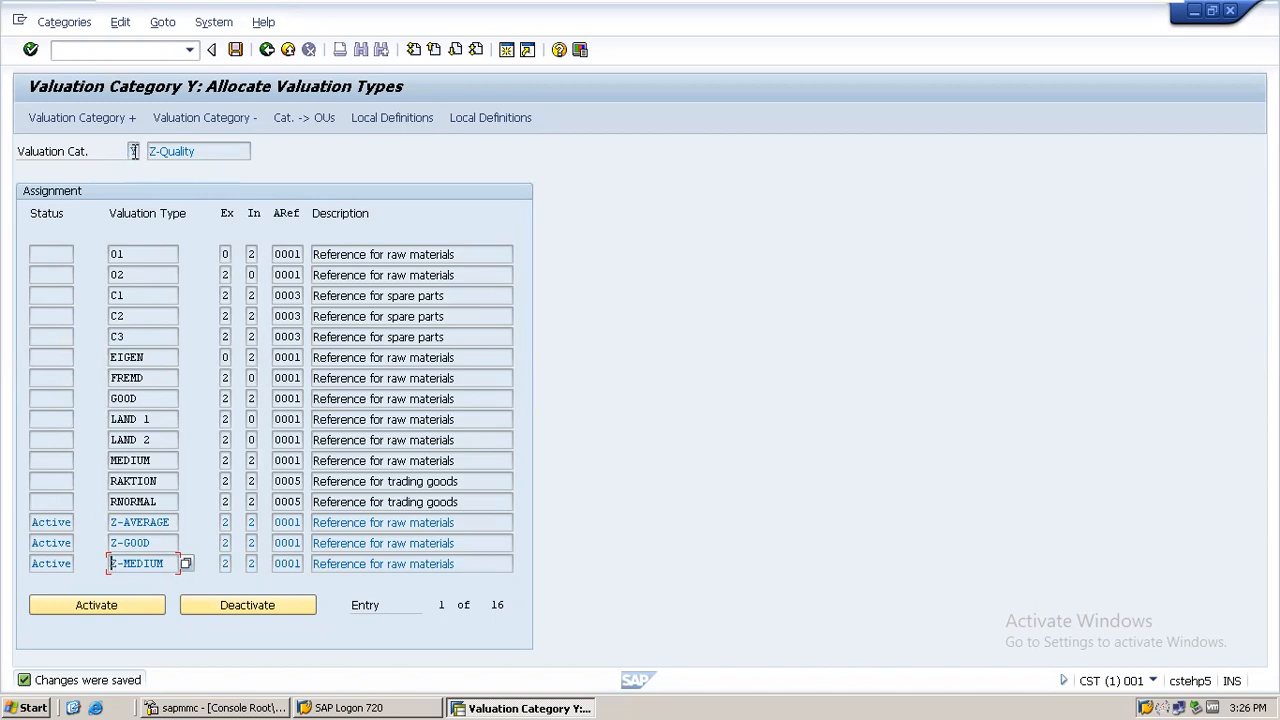
Step: Allocate valuation category Y to plants EBER (East Berlin) and EHAL (East Halle) and save
click(133, 151)
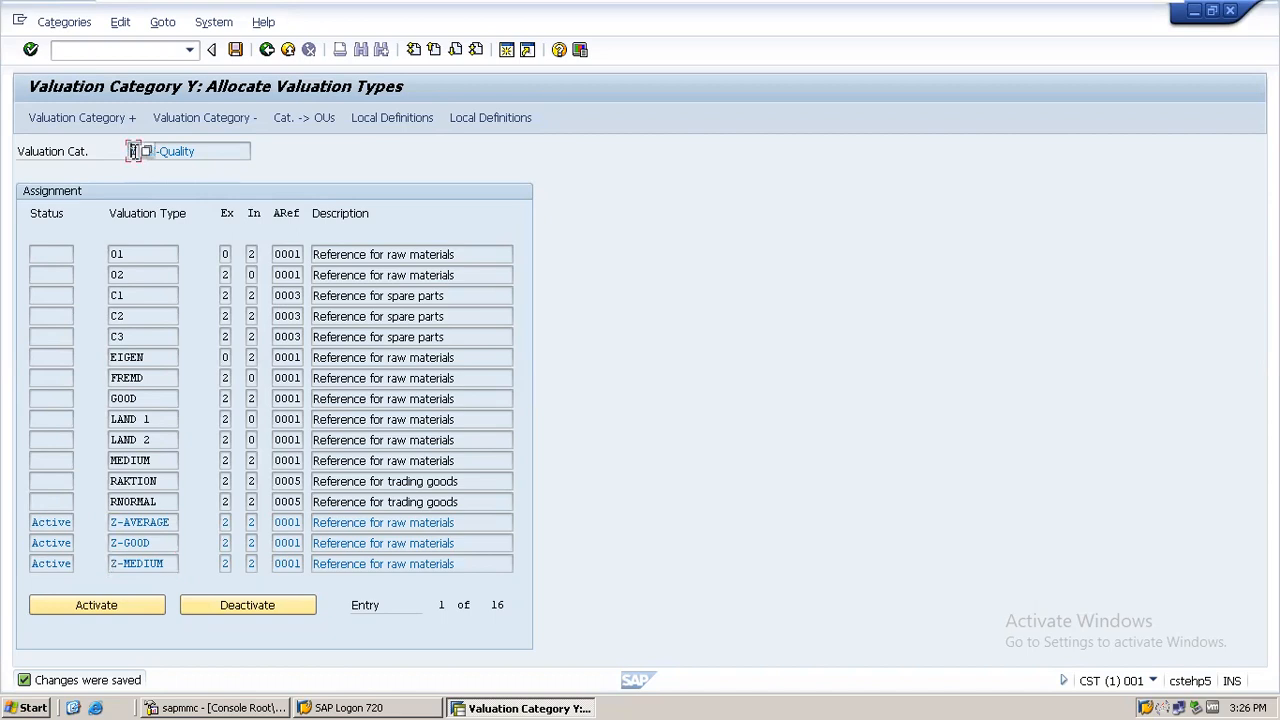
click(294, 120)
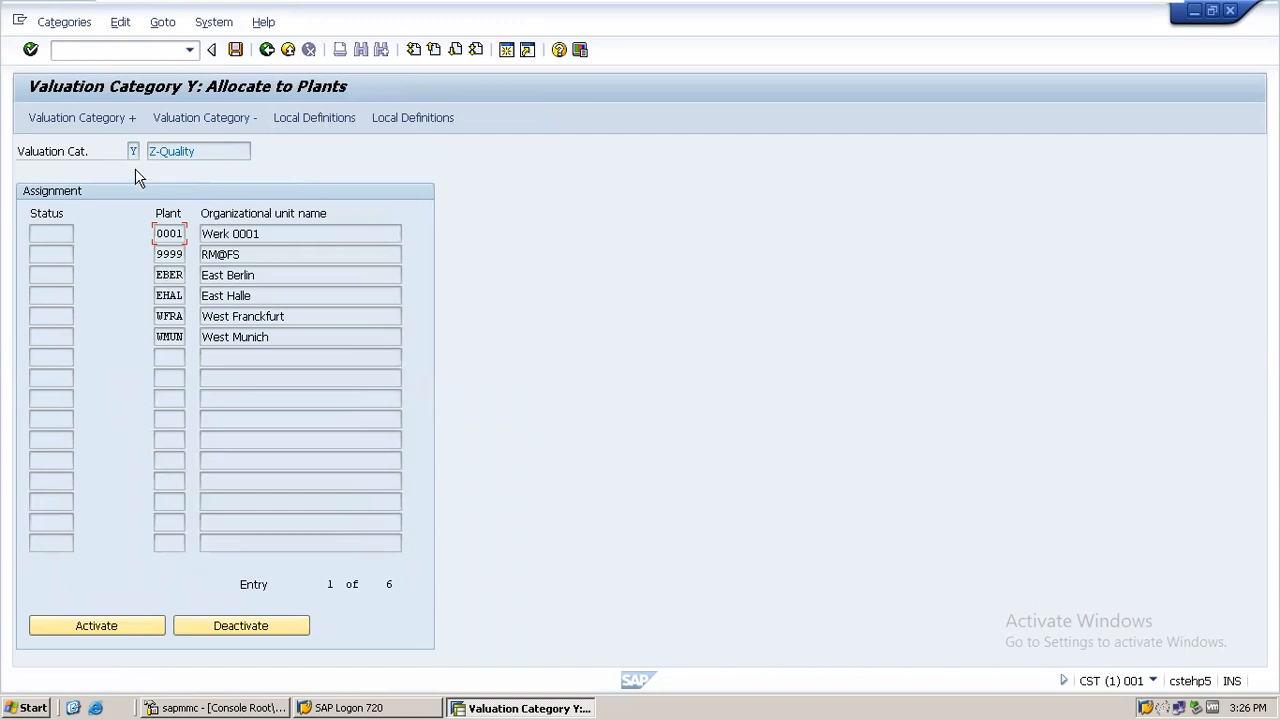
click(163, 273)
click(108, 626)
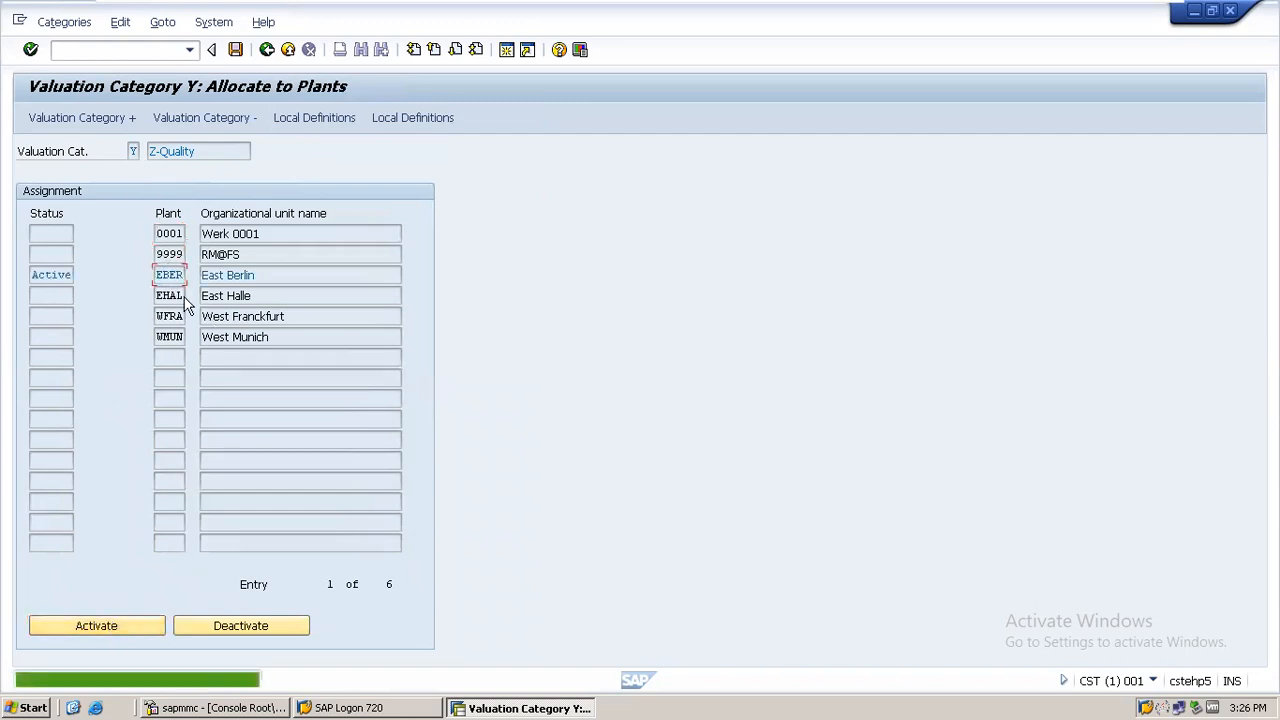
click(96, 628)
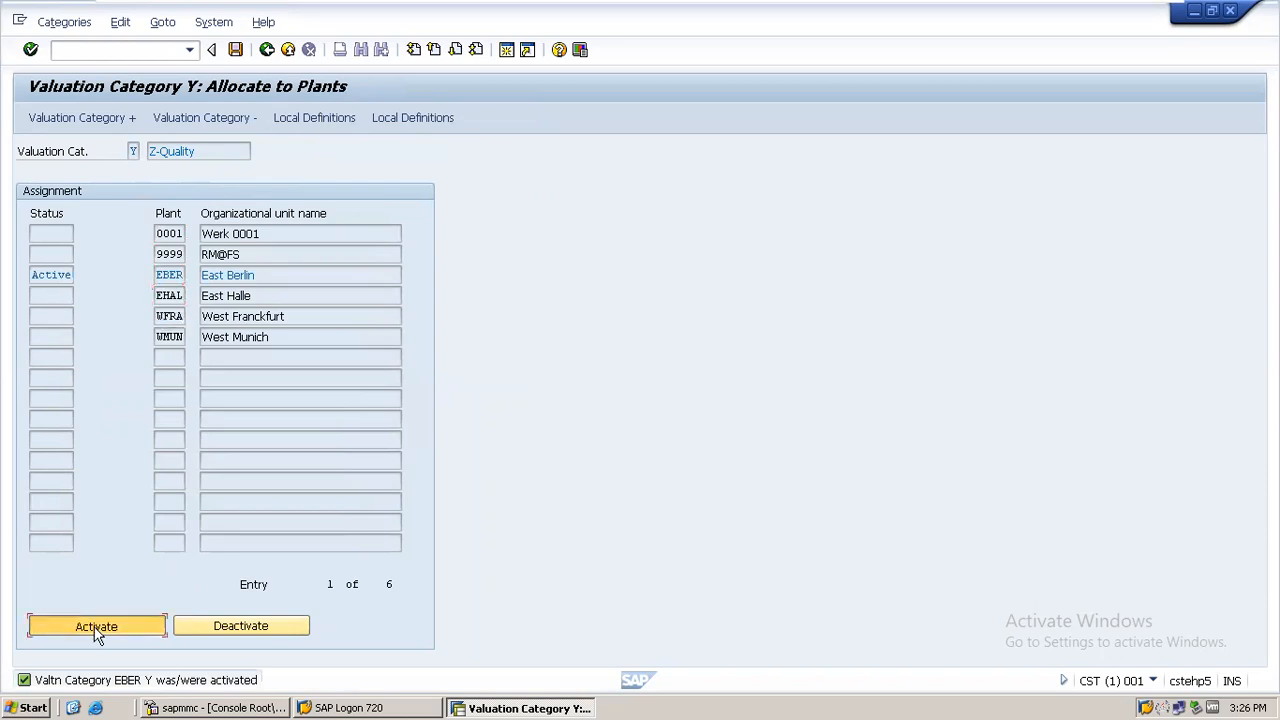
click(237, 50)
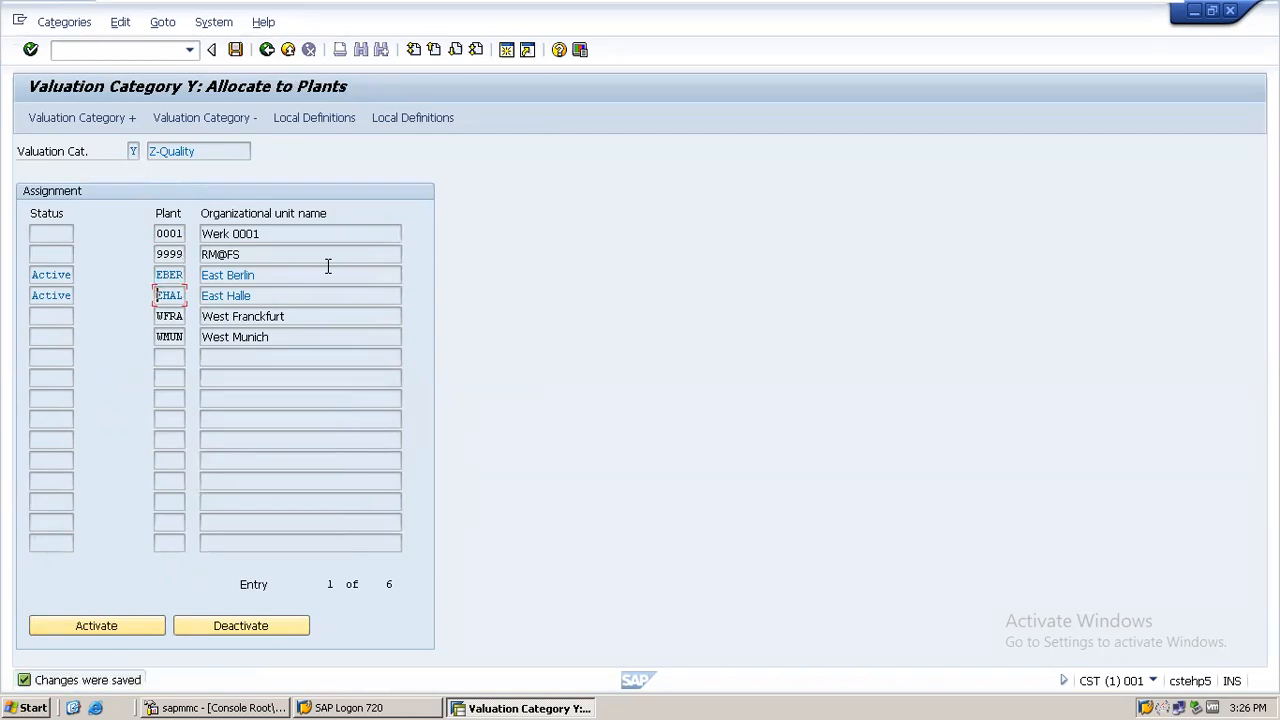
Step: Start creating a material with transaction MM01 in a new session, with plant EBER as its organizational level
click(506, 49)
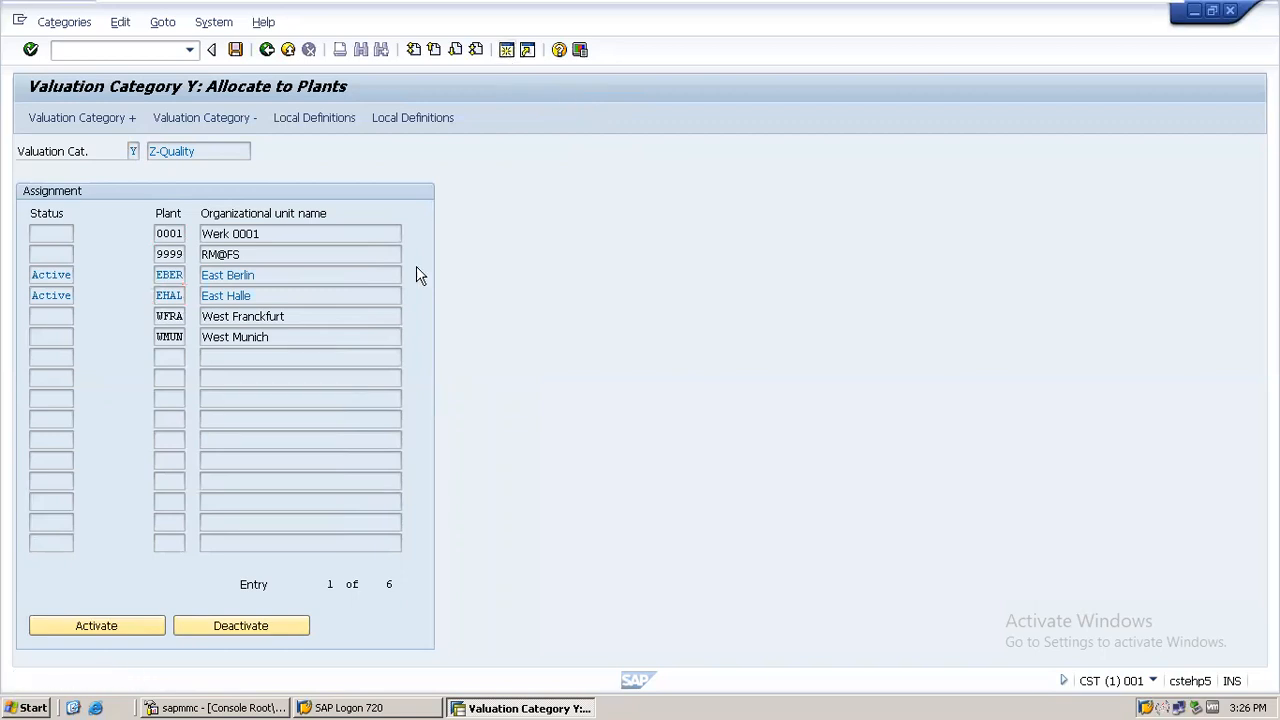
text(mm01)
key(Return)
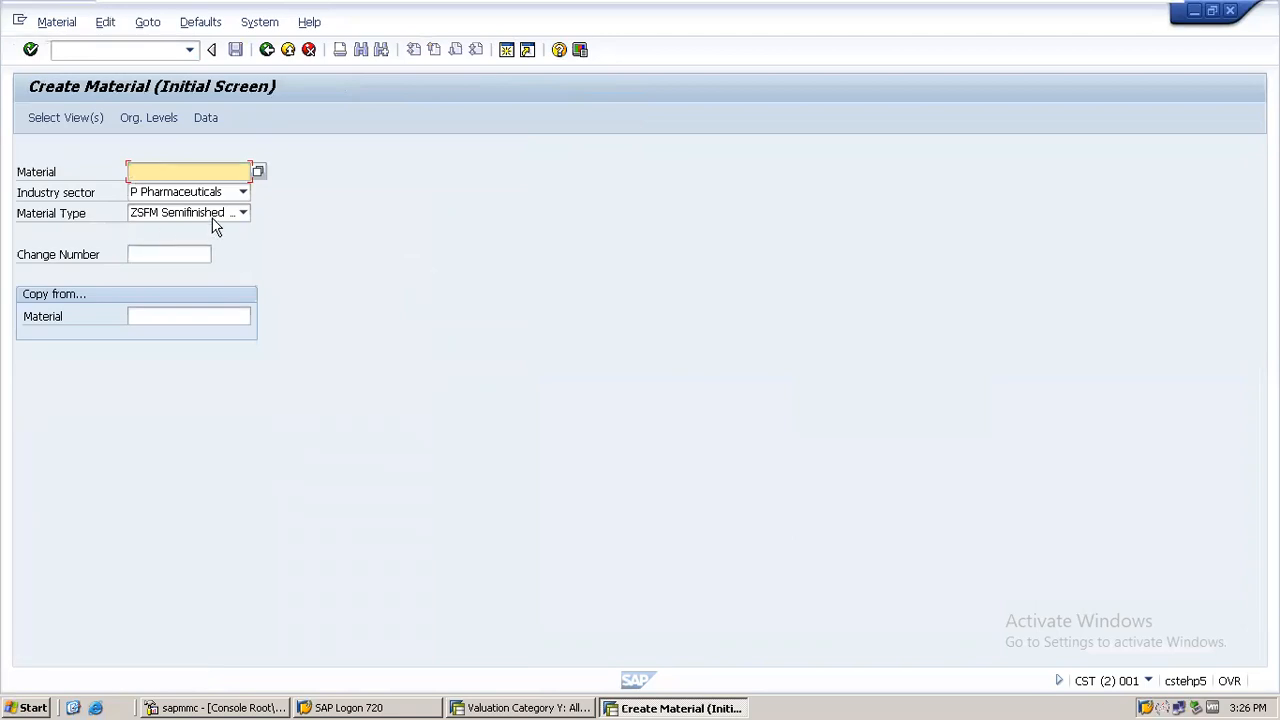
key(Return)
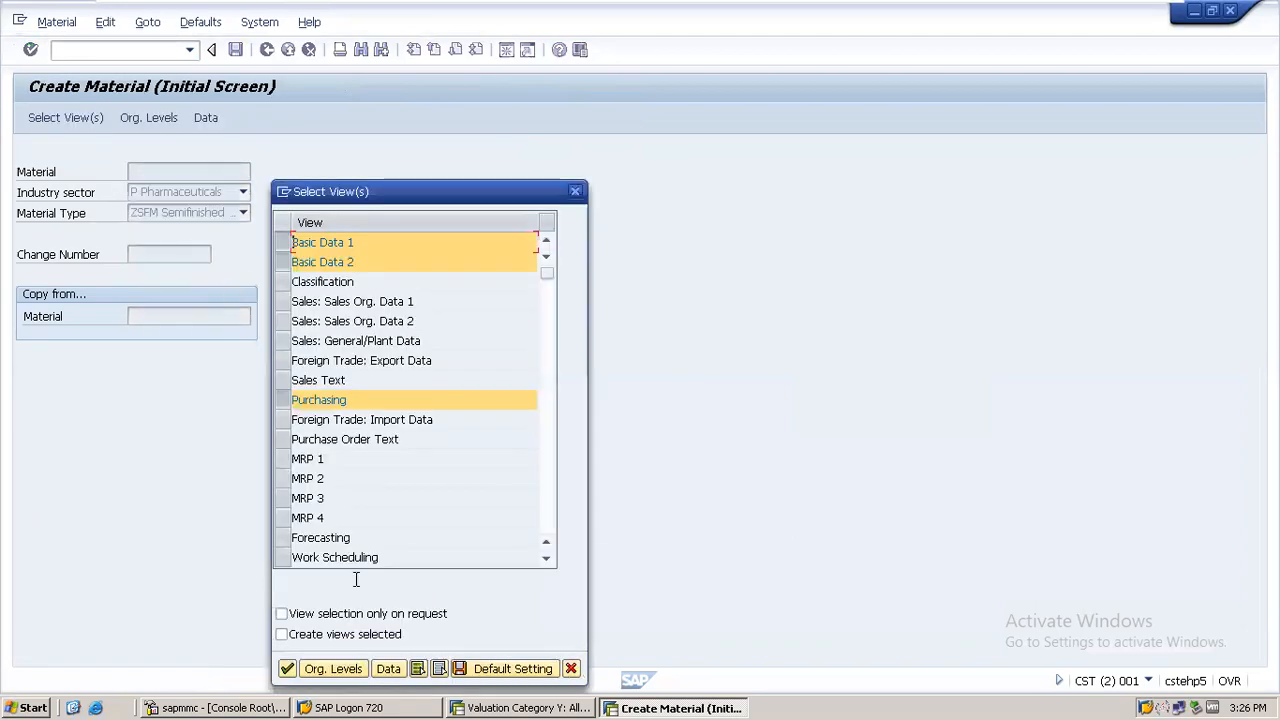
click(330, 669)
text(EBER)
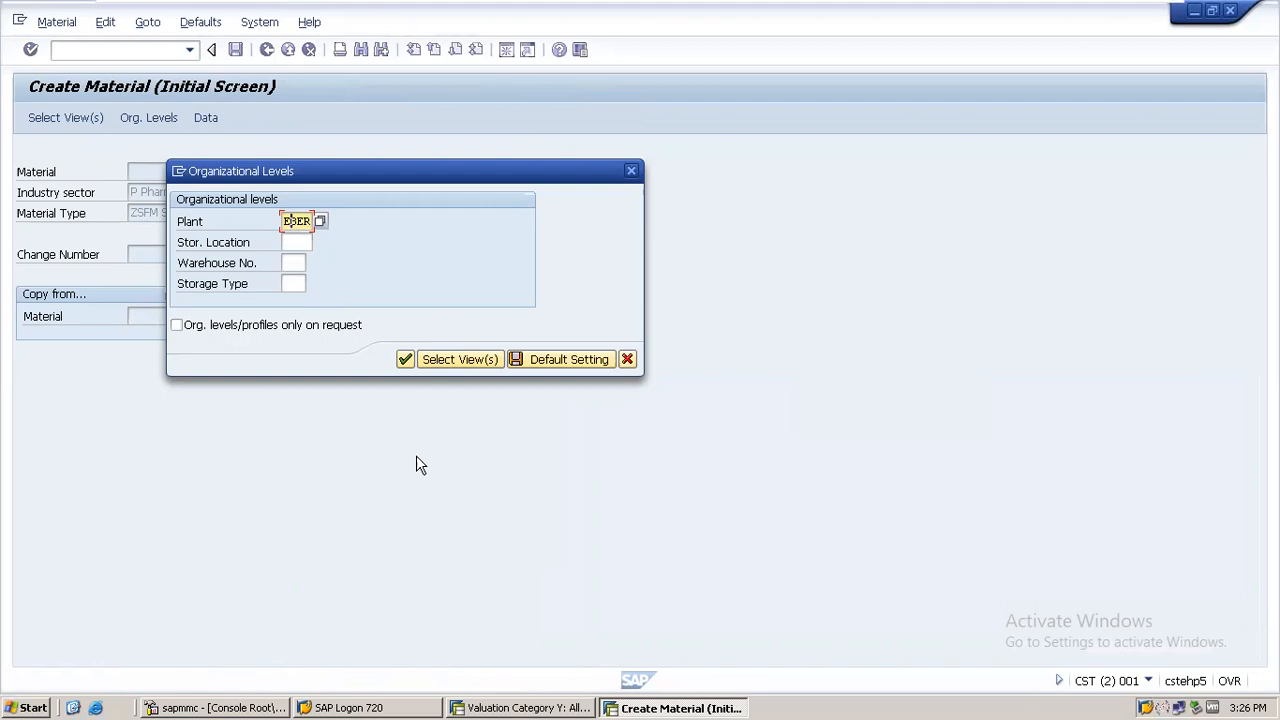
key(Return)
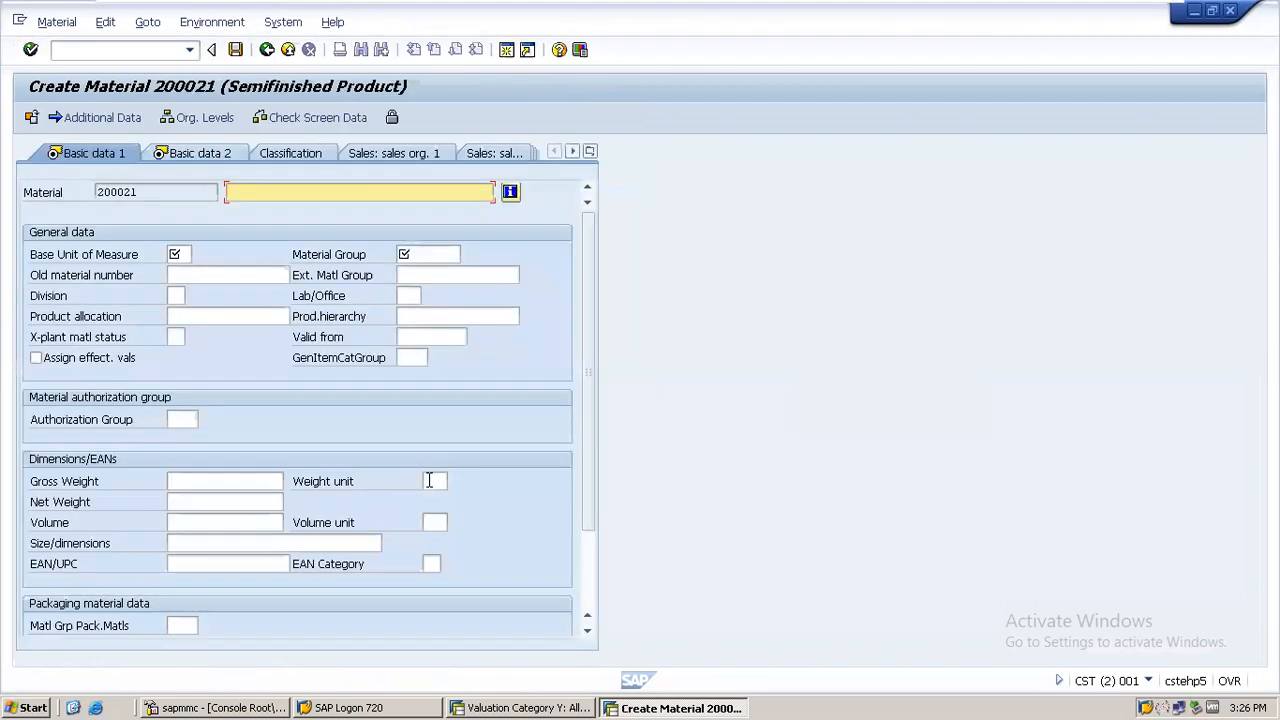
Step: Enter the material description TEST1, base unit of measure EA and material group 01 in the basic data
text(TEST)
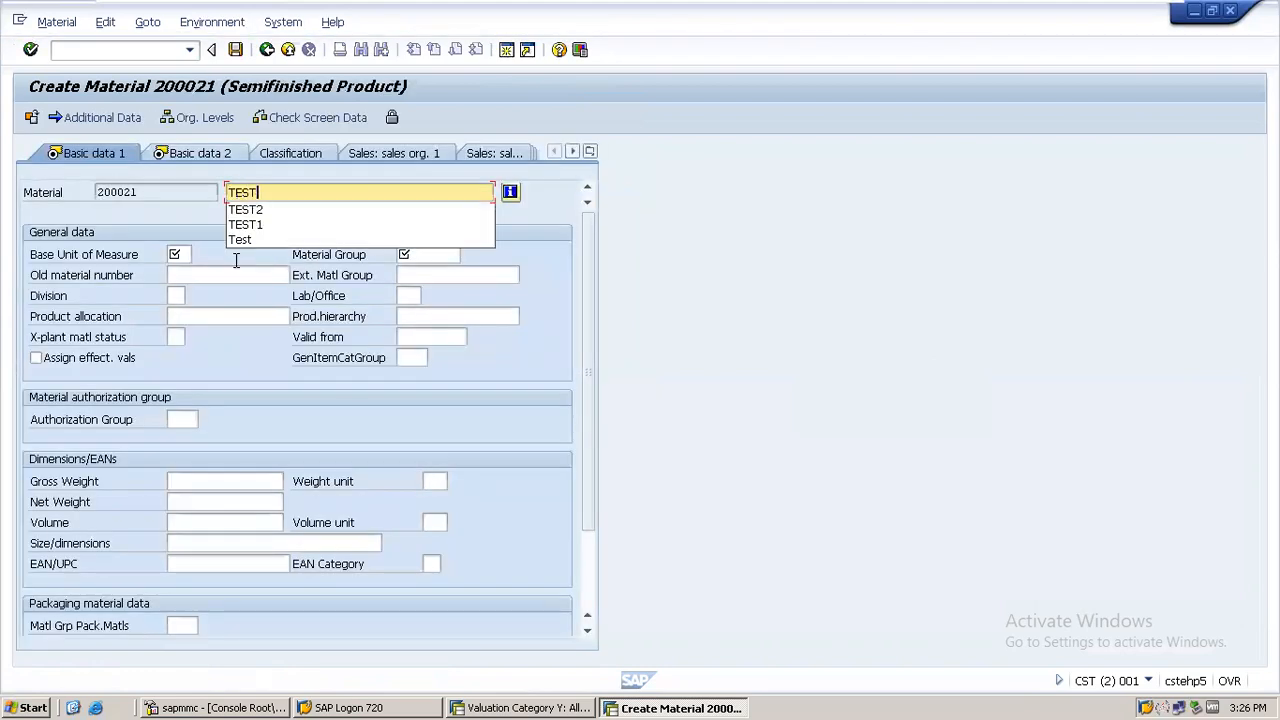
text(1)
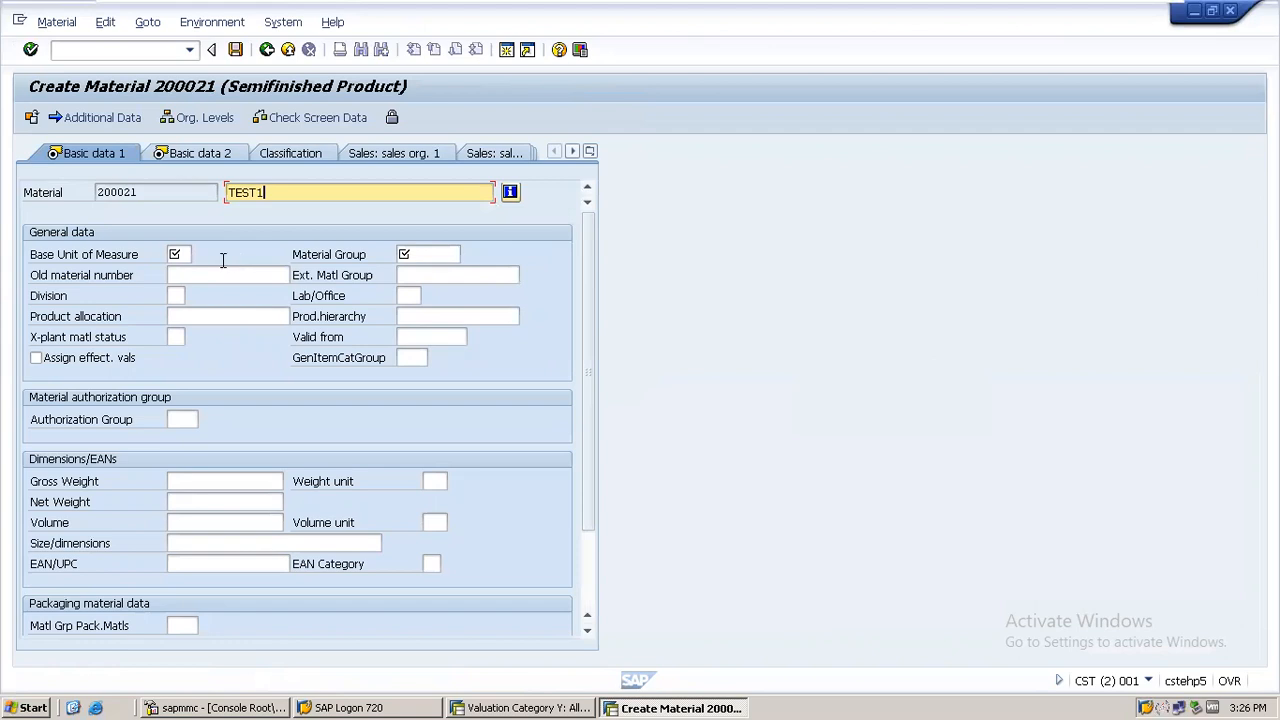
click(172, 254)
text(EA)
key(Tab)
text(01)
Step: Confirm the basic data and advance through the purchasing, plant data and warehouse views to Accounting 1
key(Return)
key(Return)
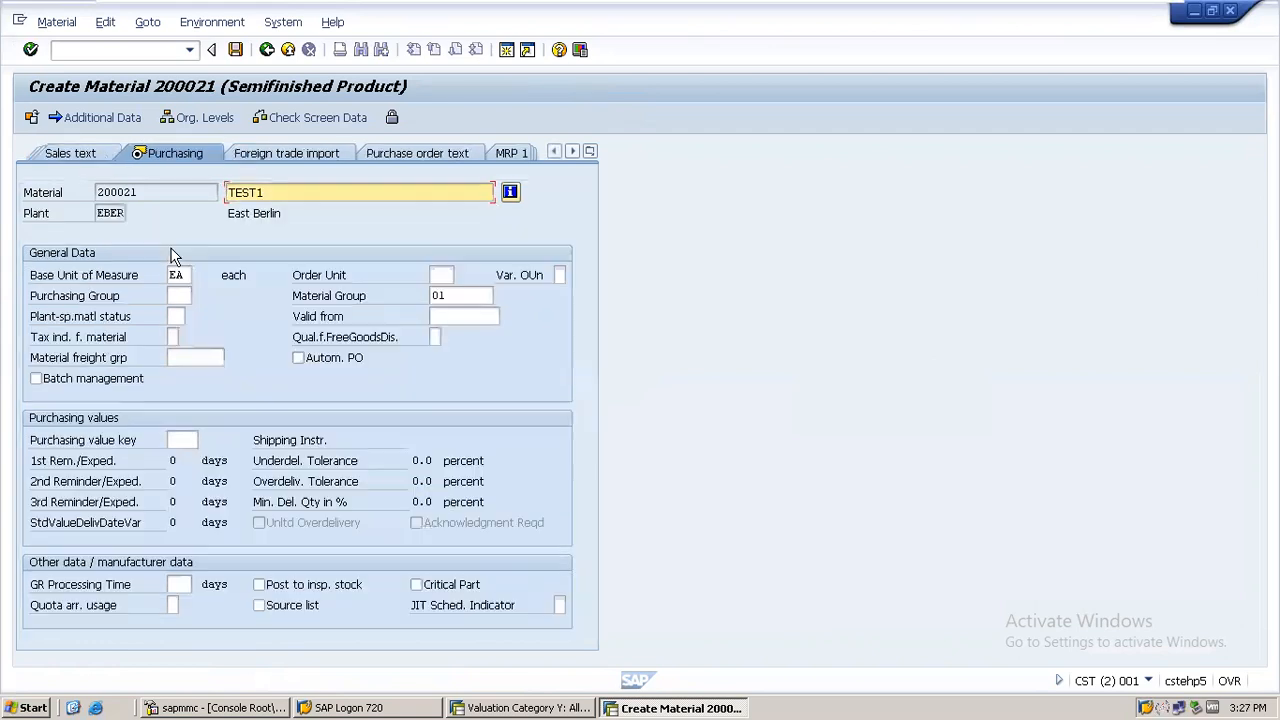
key(Return)
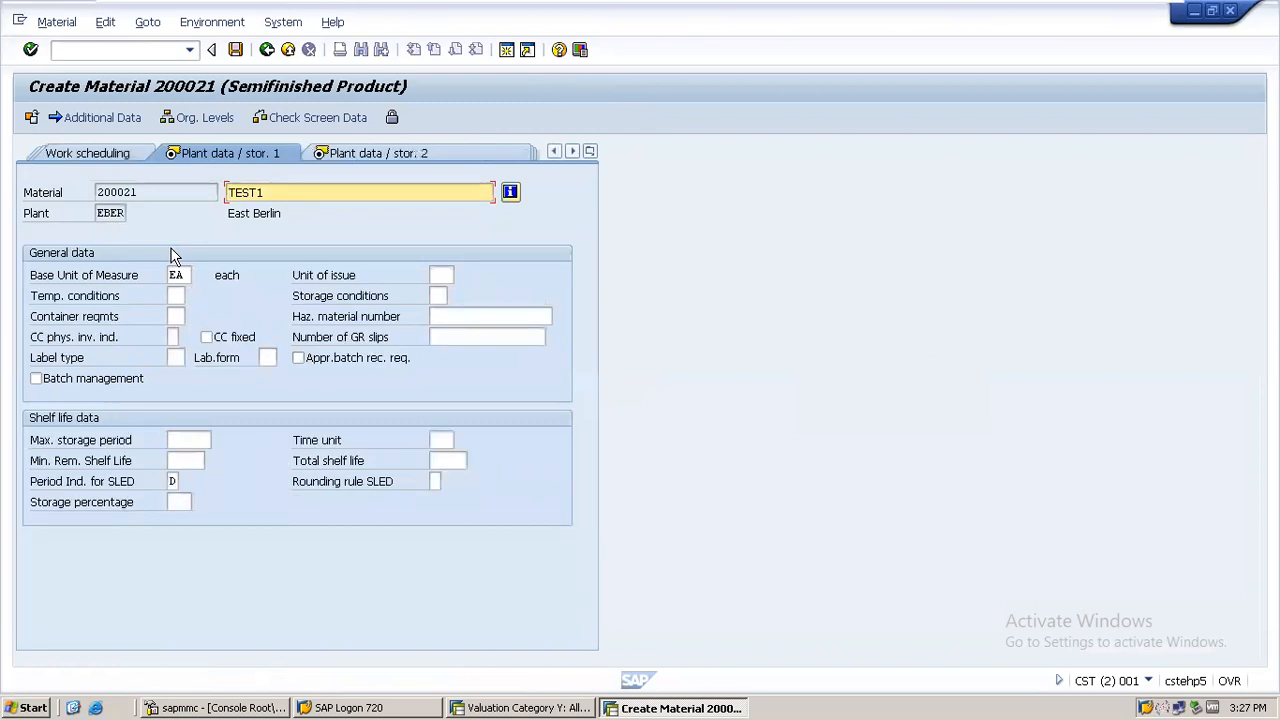
key(Return)
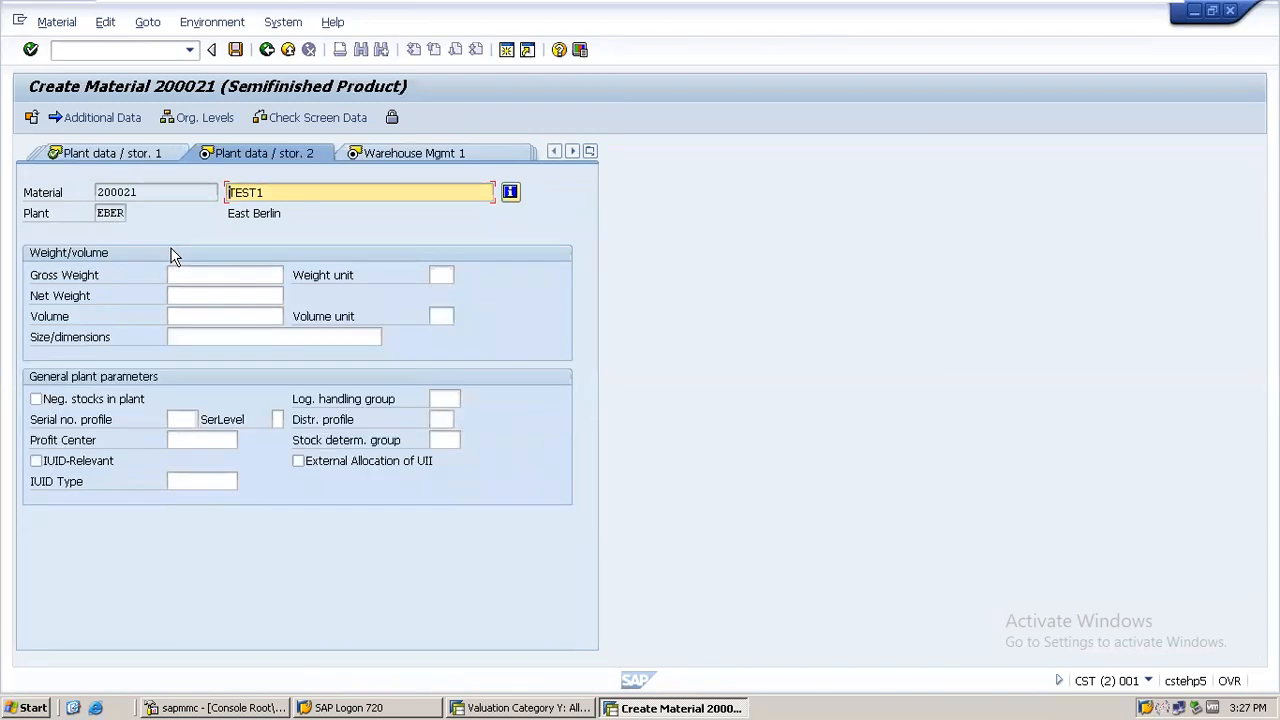
key(Return)
key(Return)
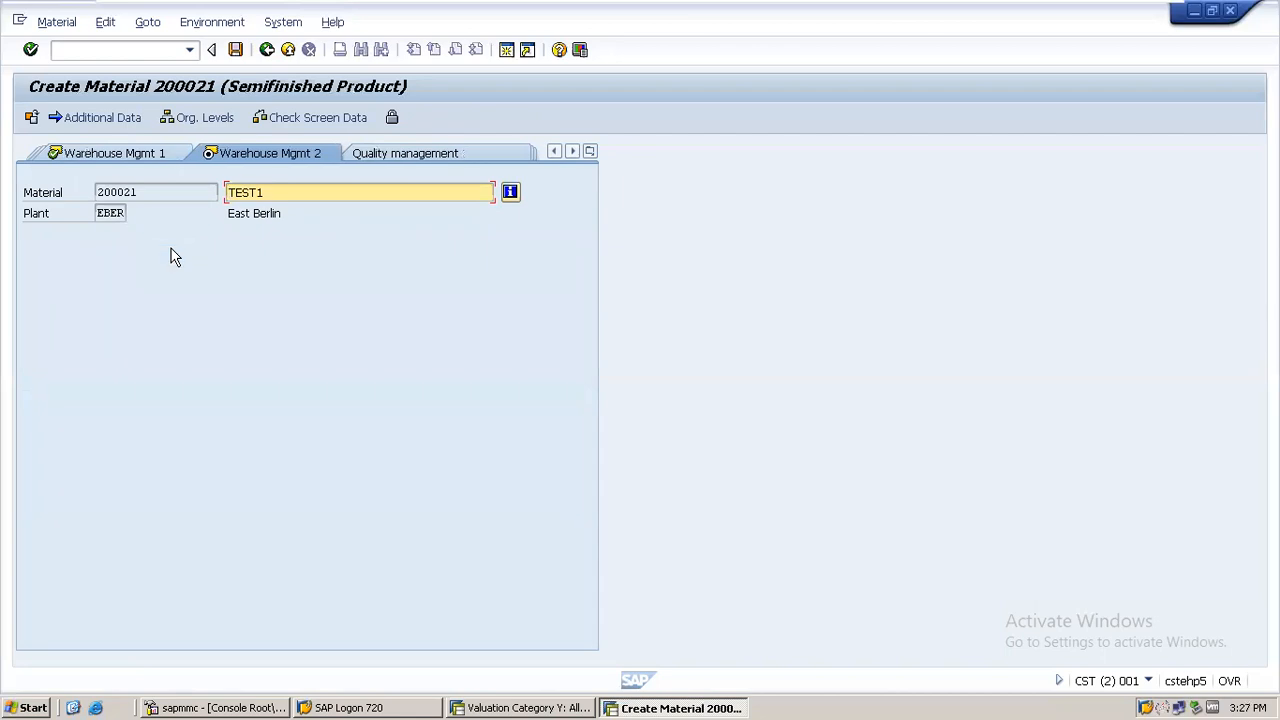
key(Return)
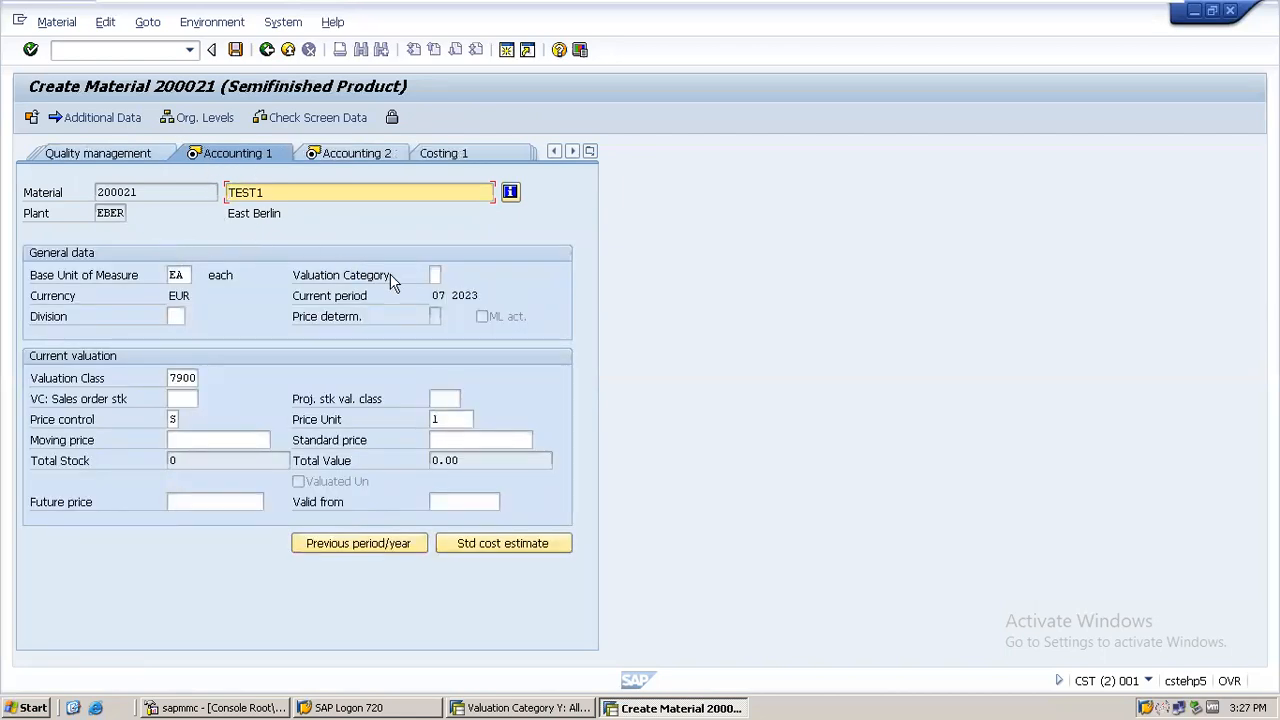
Step: Set the material's valuation category to Y (Z-Quality), chosen from the possible entries for plant EBER
click(435, 274)
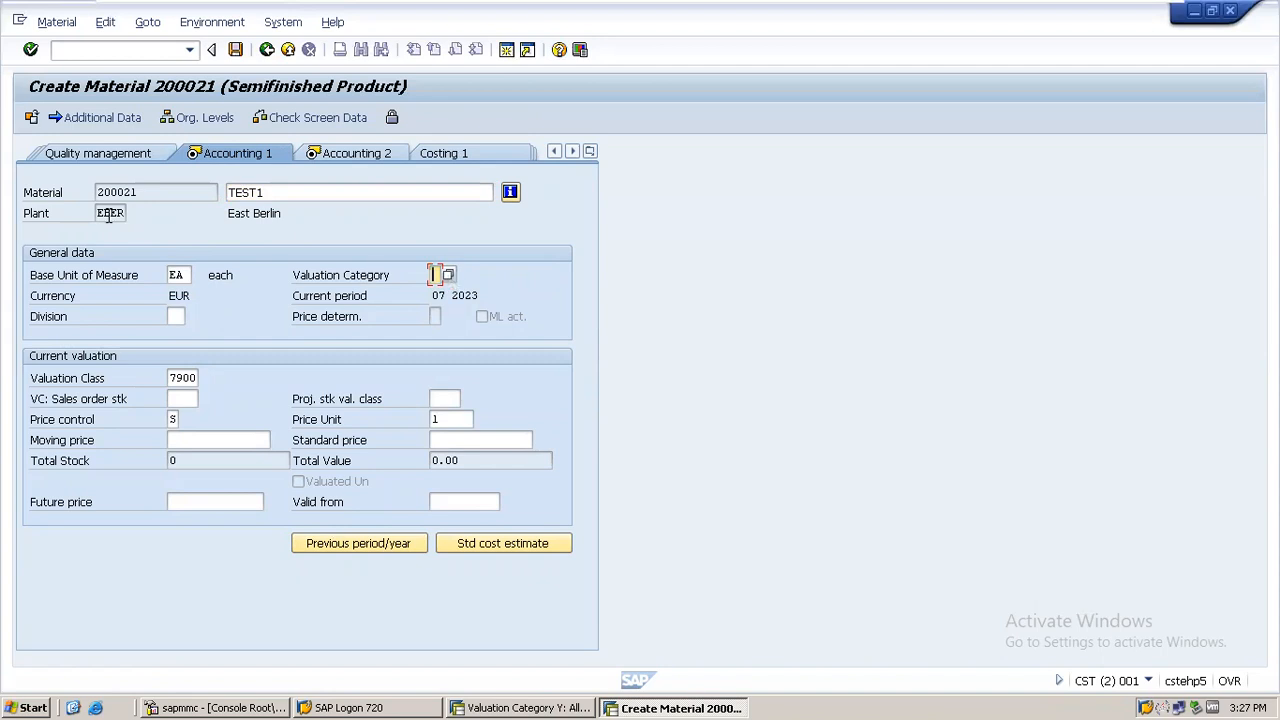
drag(149, 190, 88, 193)
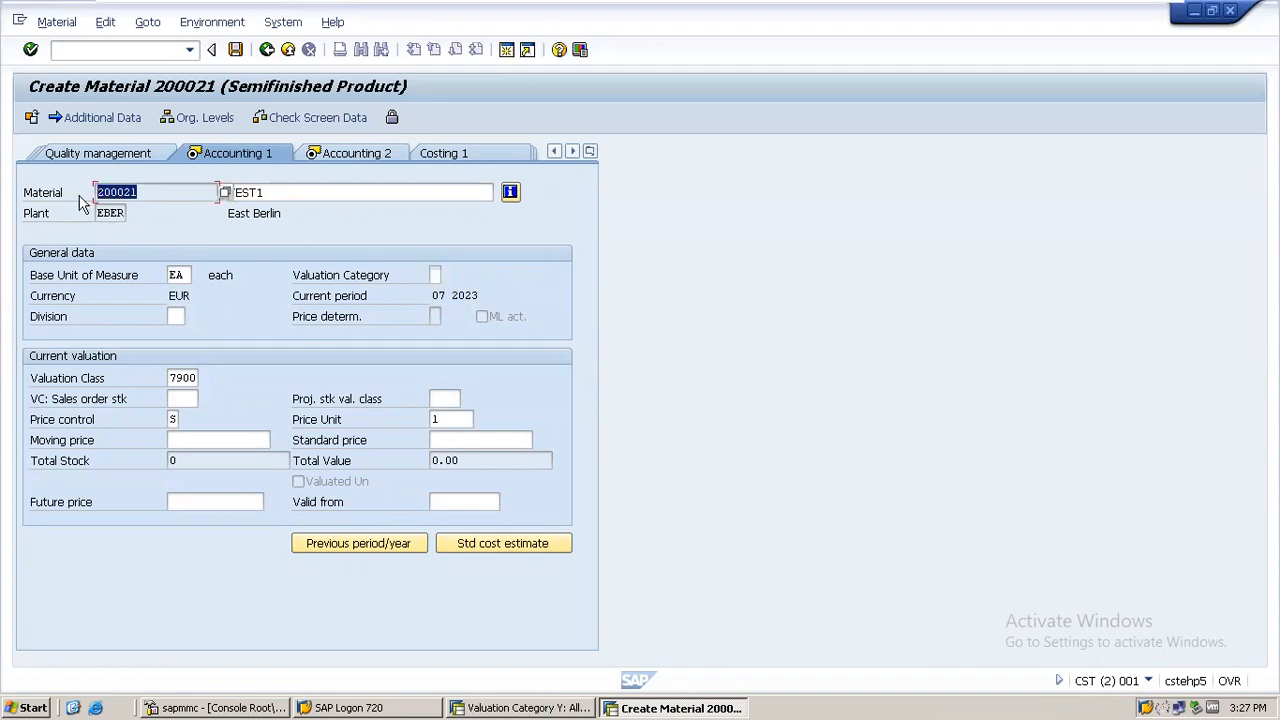
click(435, 274)
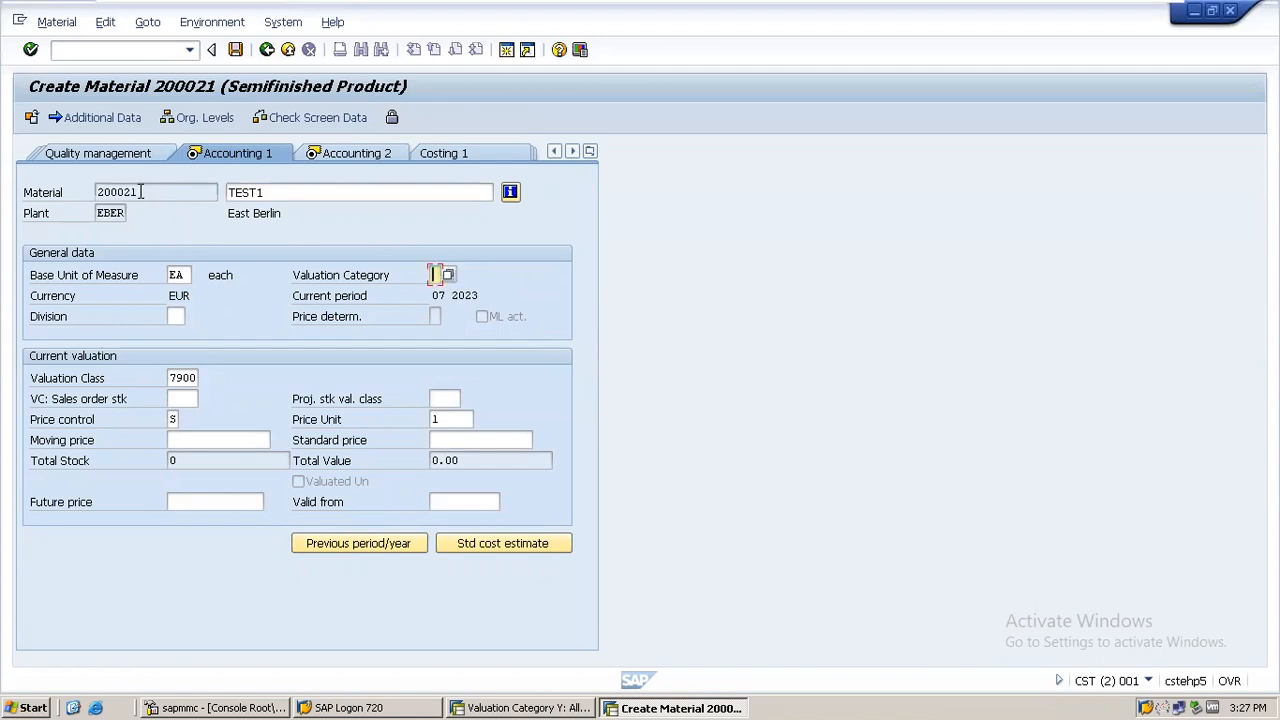
drag(141, 191, 68, 196)
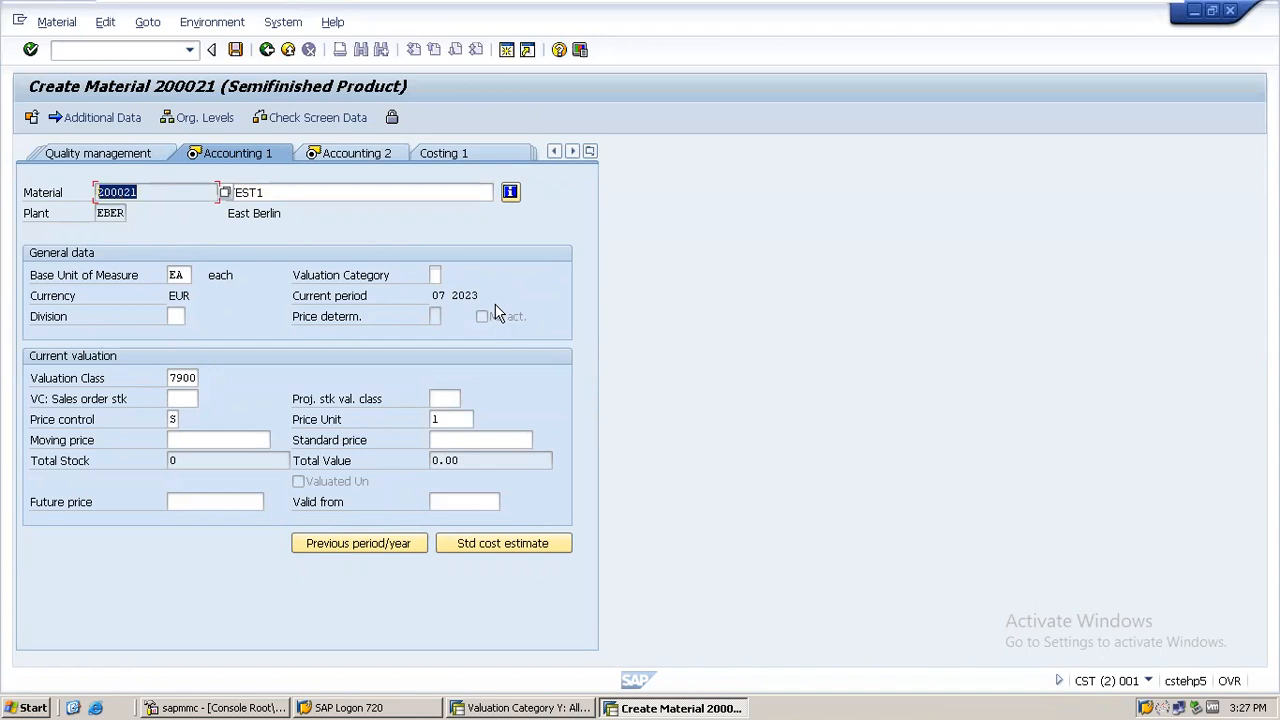
click(432, 274)
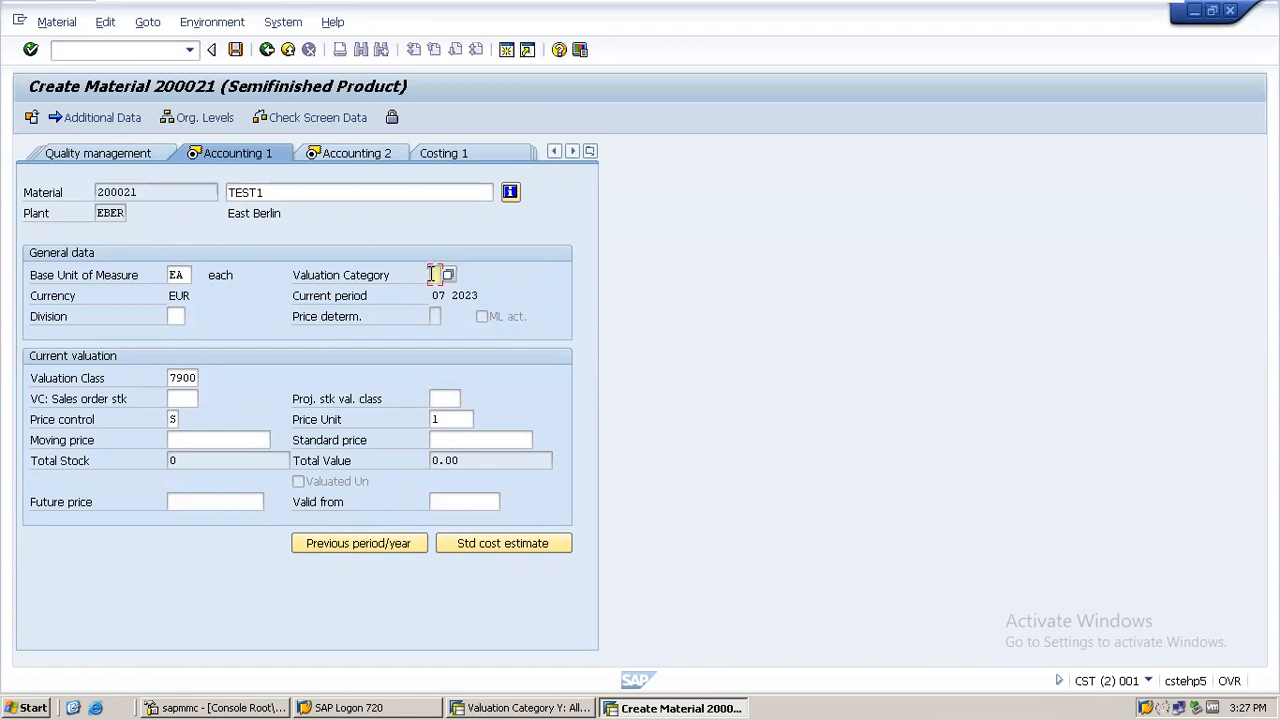
click(448, 275)
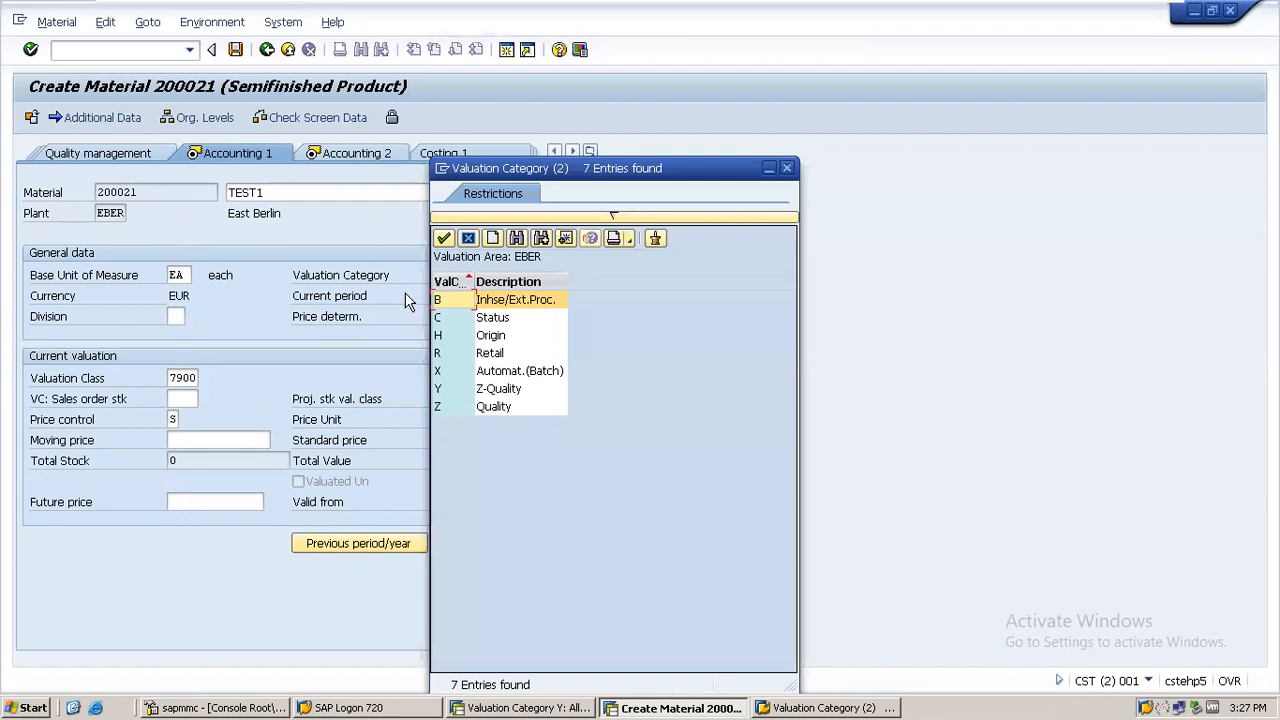
click(441, 391)
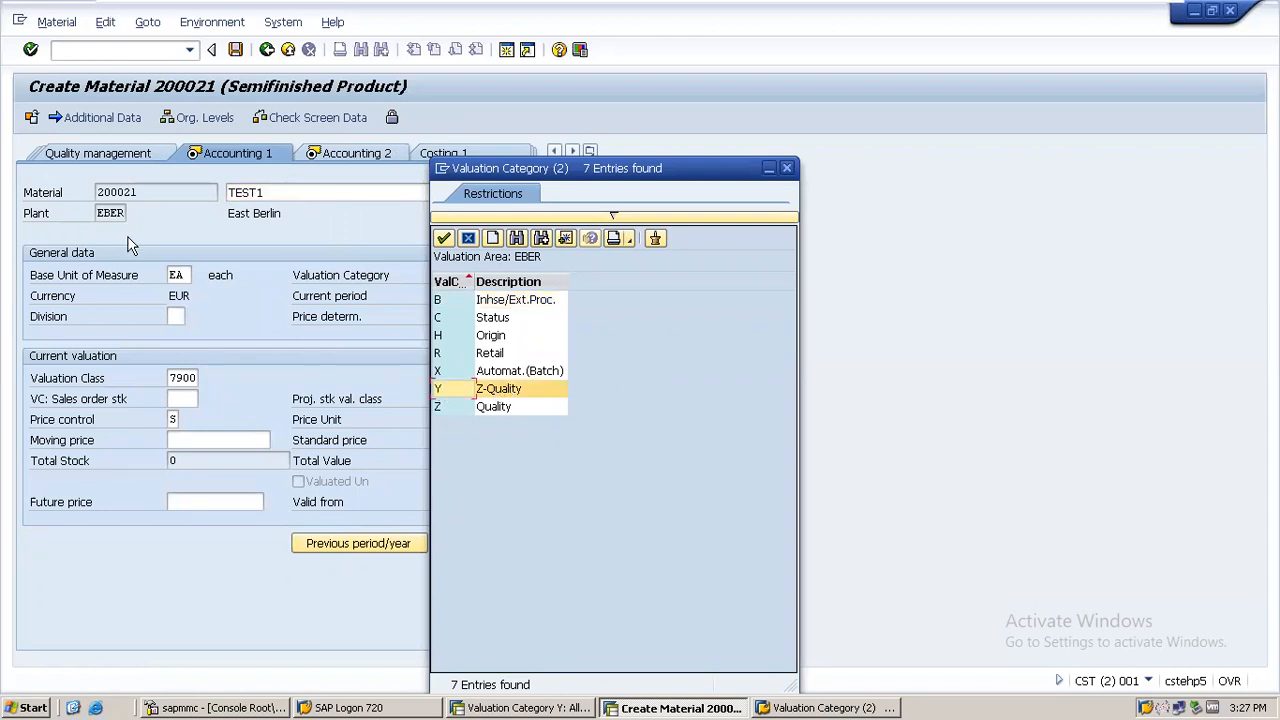
double_click(441, 396)
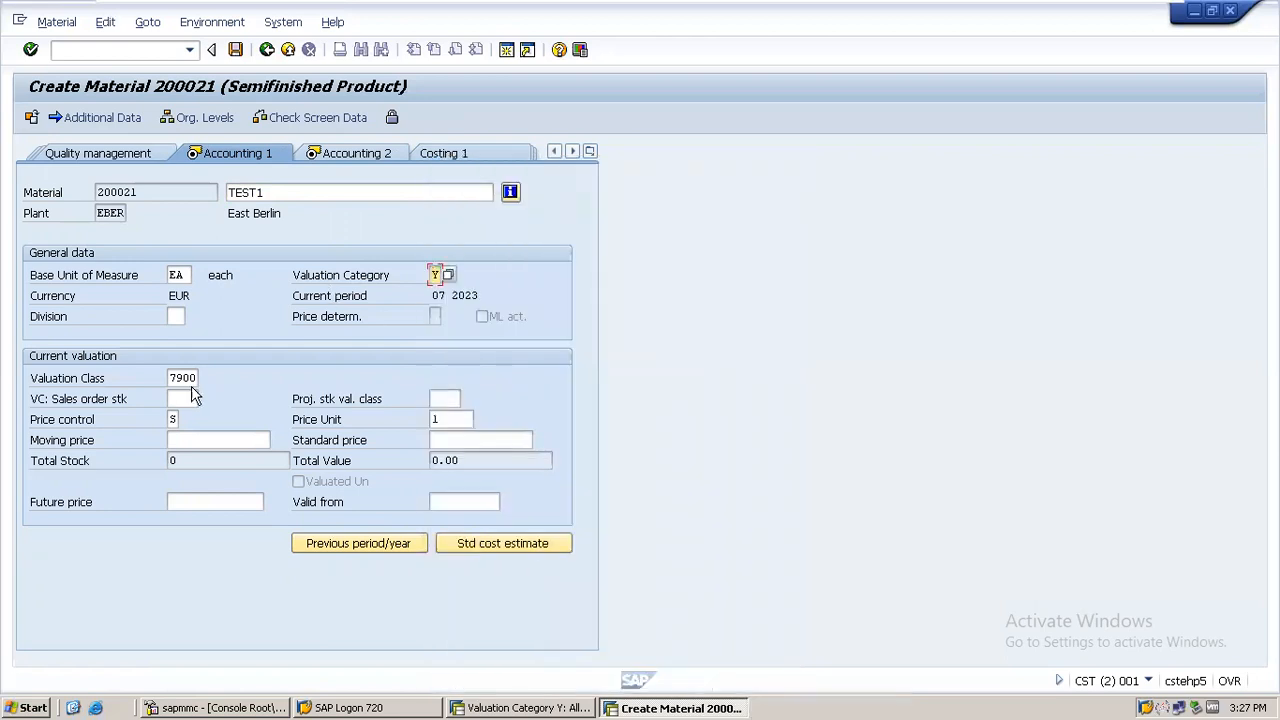
Step: Change the material's price control to V in Accounting 1, advance past the last view and save the material
click(170, 418)
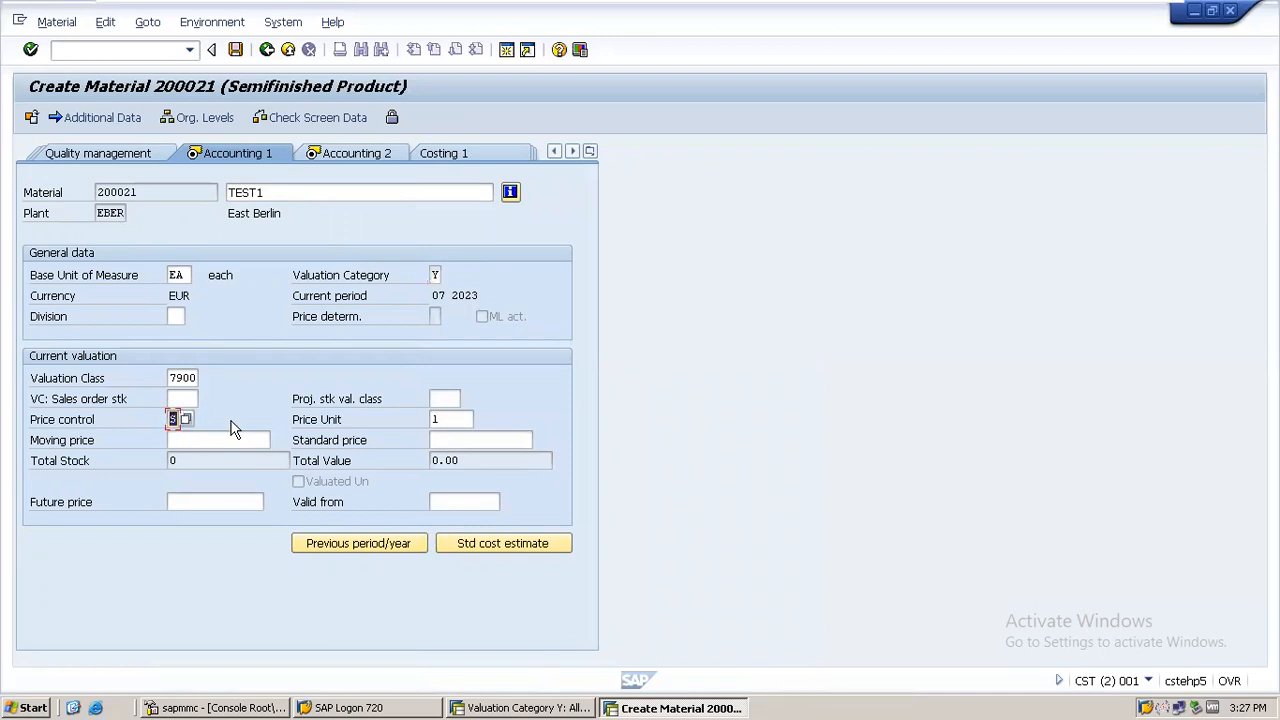
key(Delete)
text(V)
click(675, 332)
key(Return)
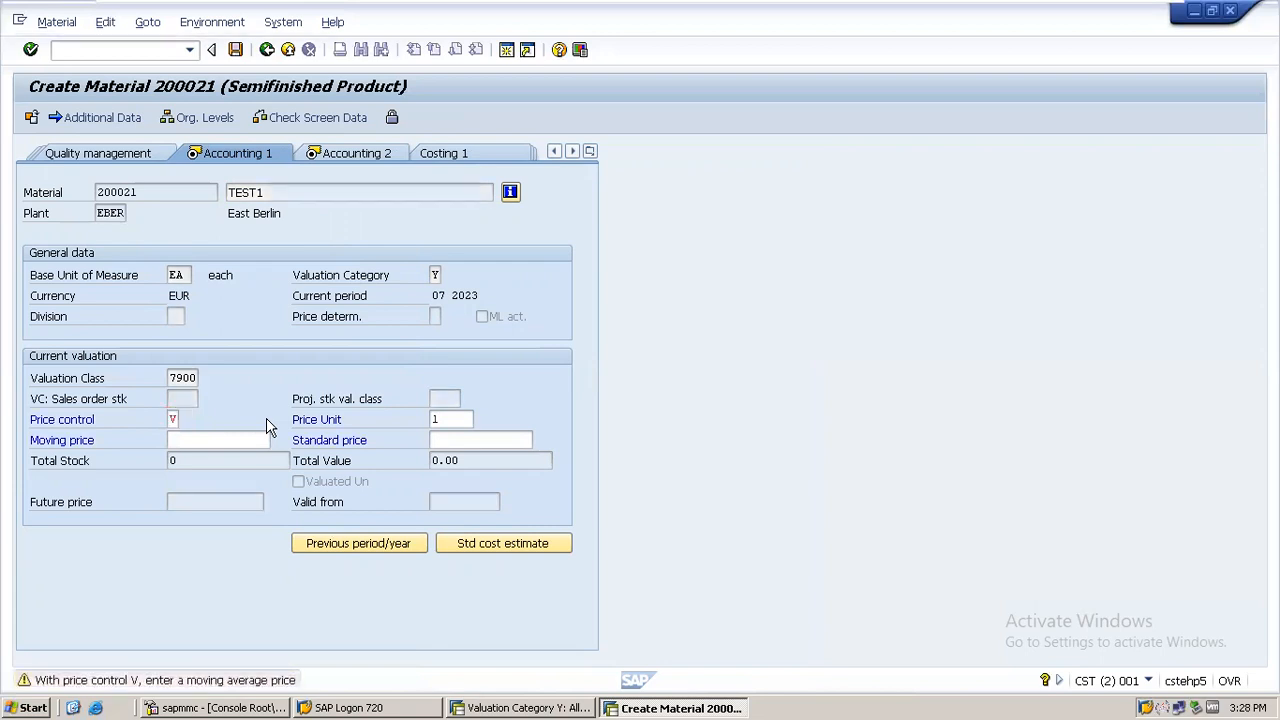
key(Return)
key(Return)
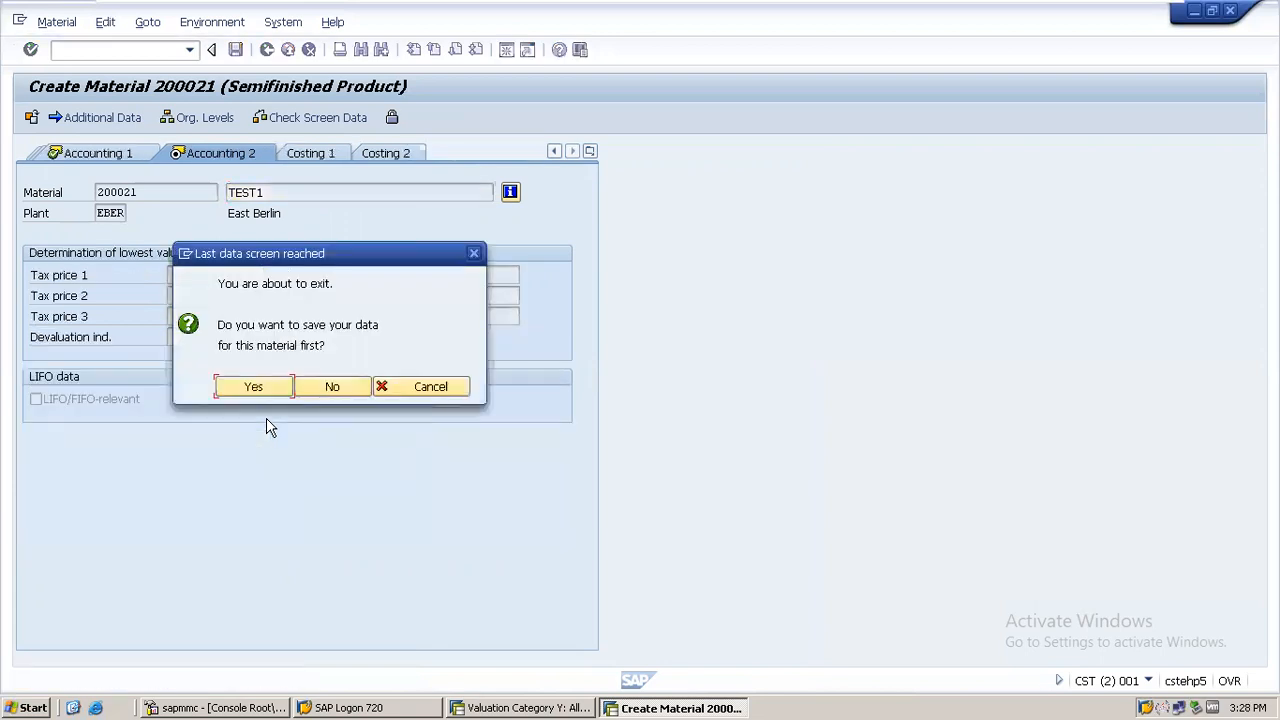
key(Return)
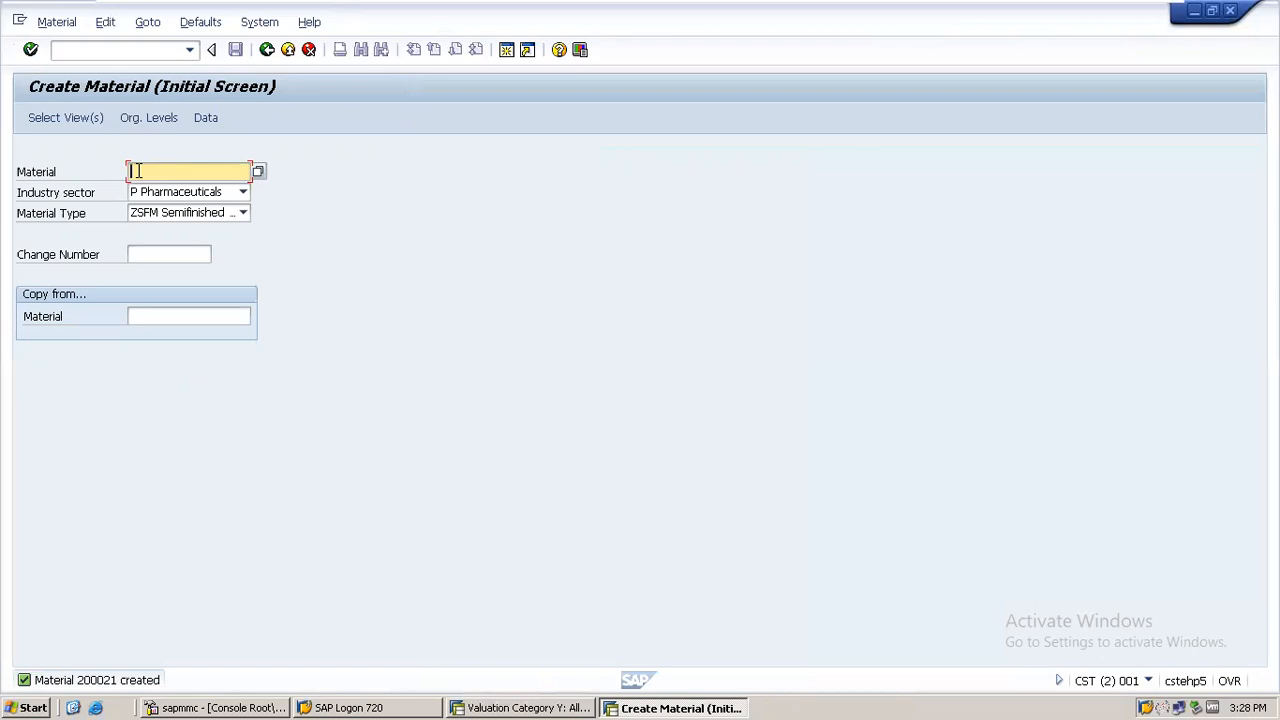
Step: Start extending material 200021 with plant EBER as its organizational level
text(2)
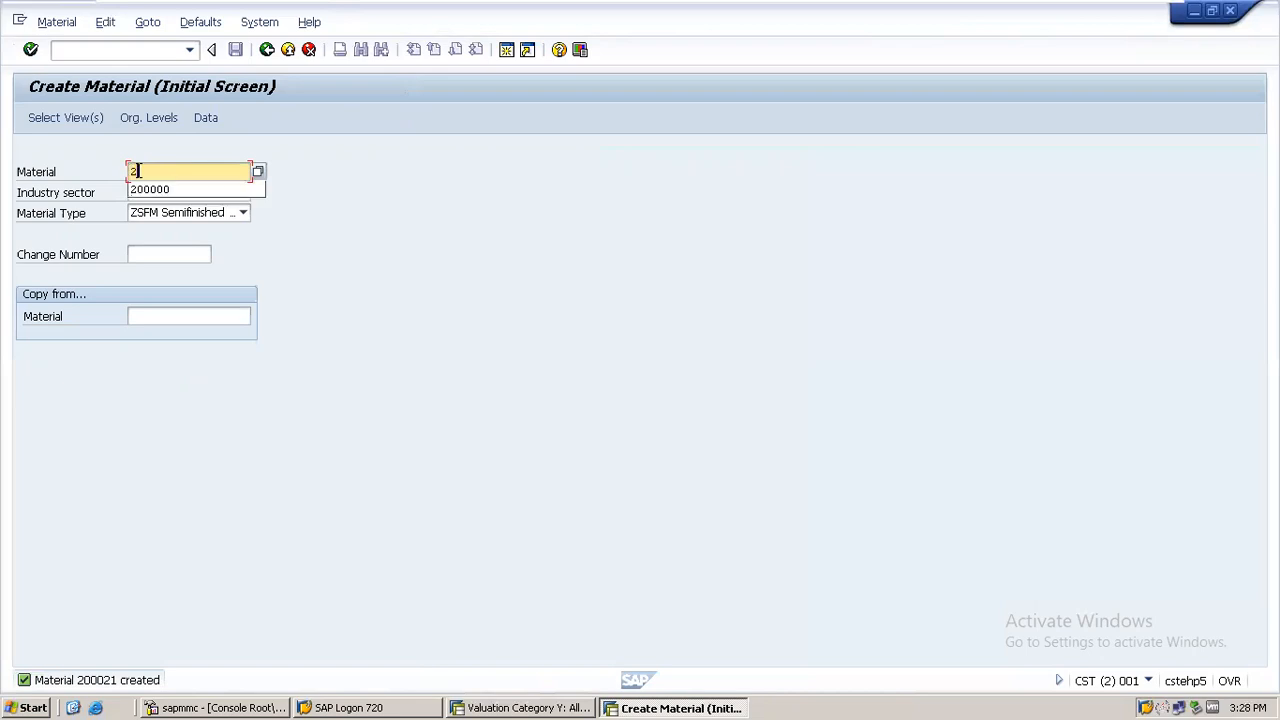
text(00021)
key(Return)
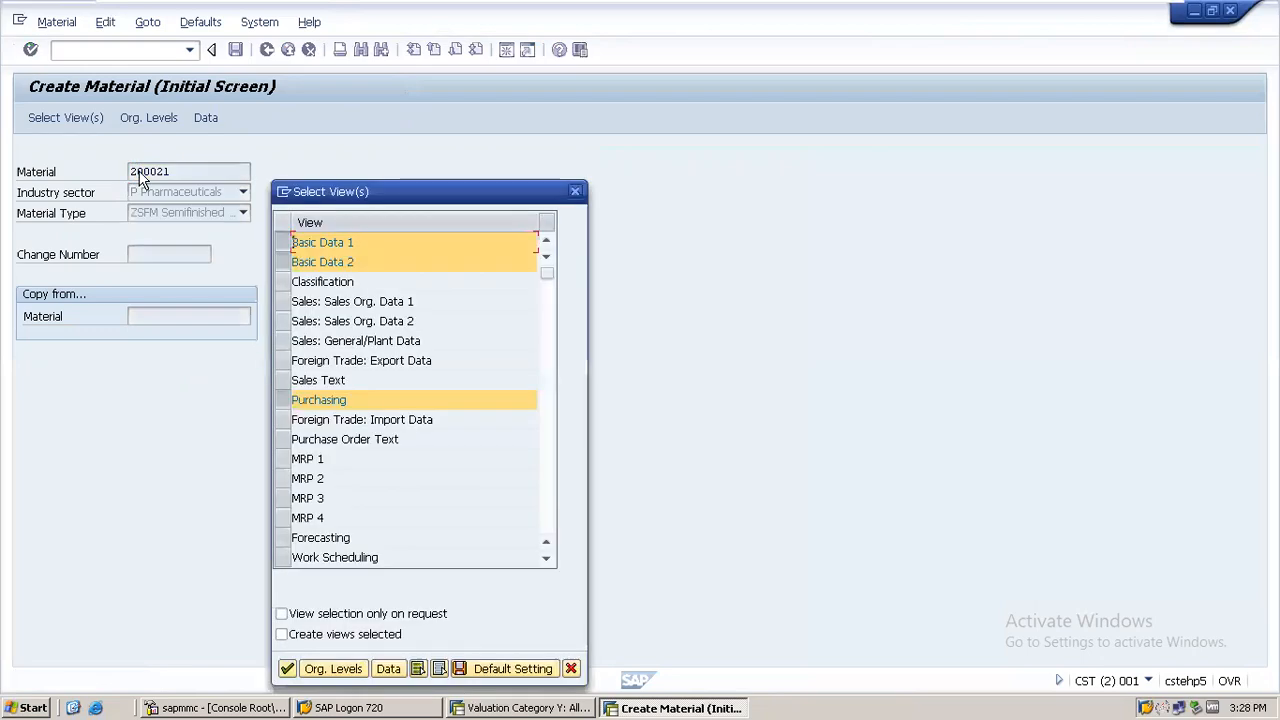
click(330, 668)
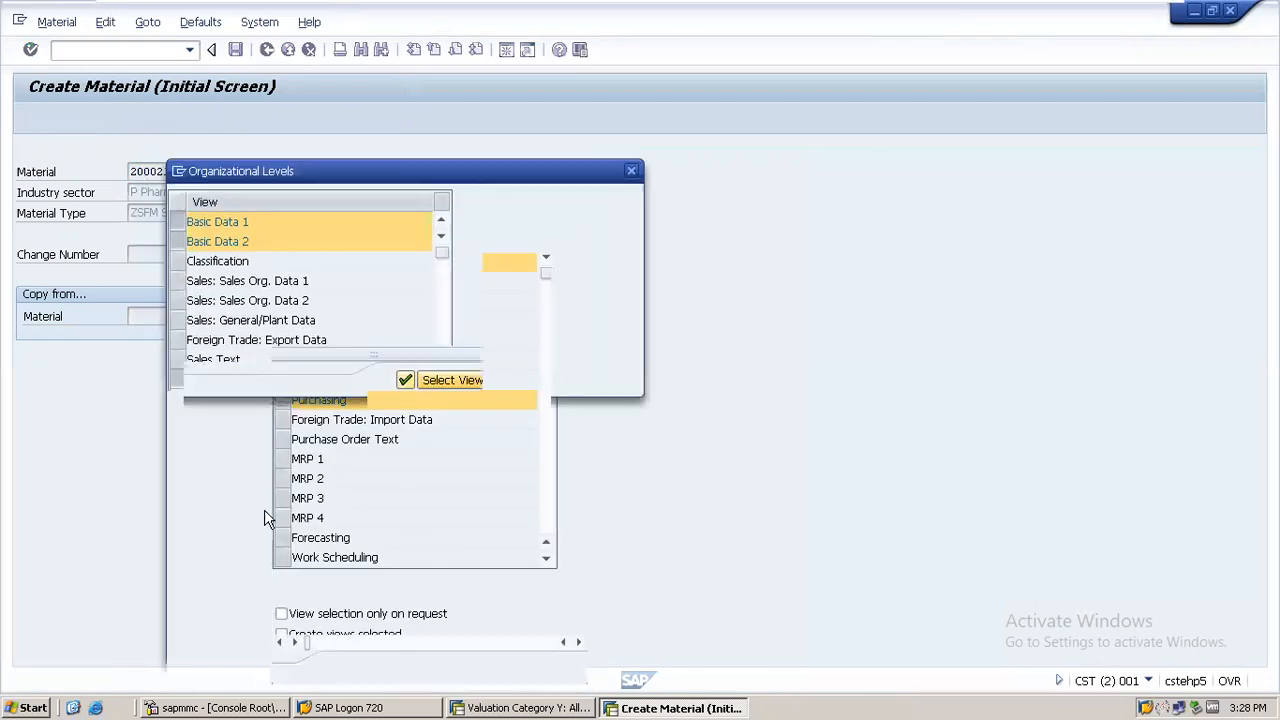
text(EBER)
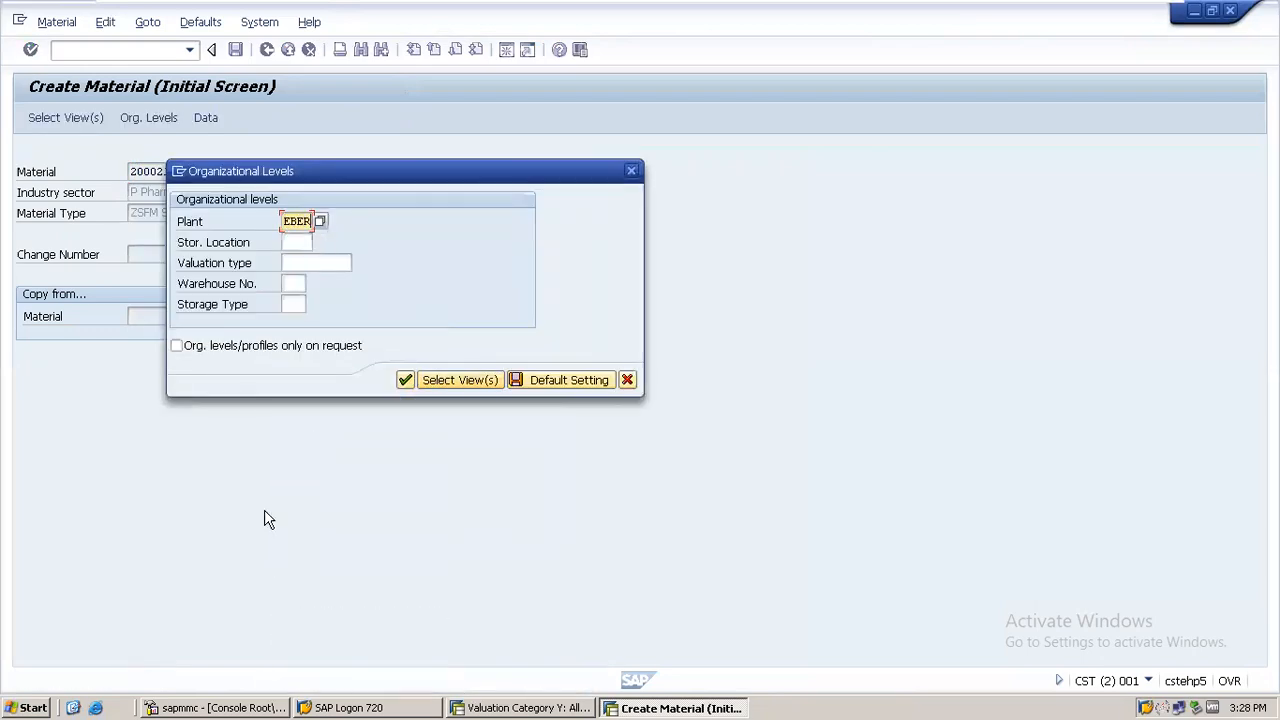
Step: Choose valuation type Z-GOOD from the possible entries and confirm the organizational levels
click(299, 261)
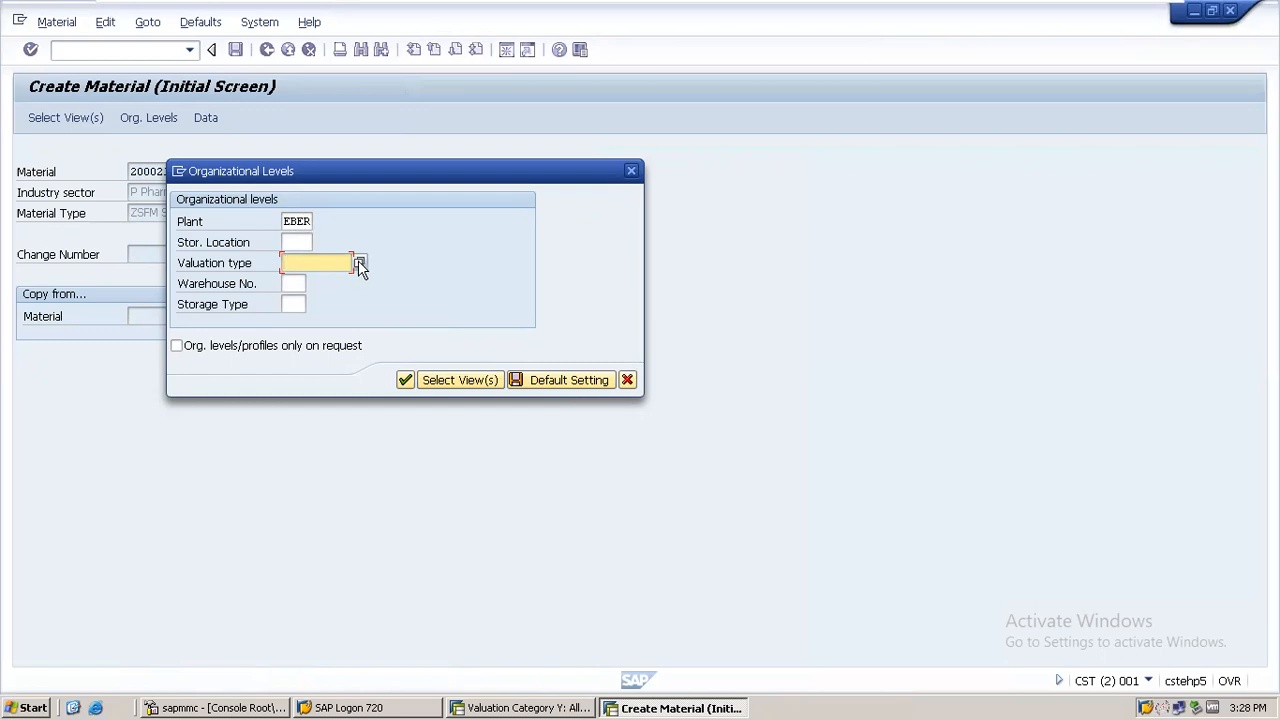
click(358, 262)
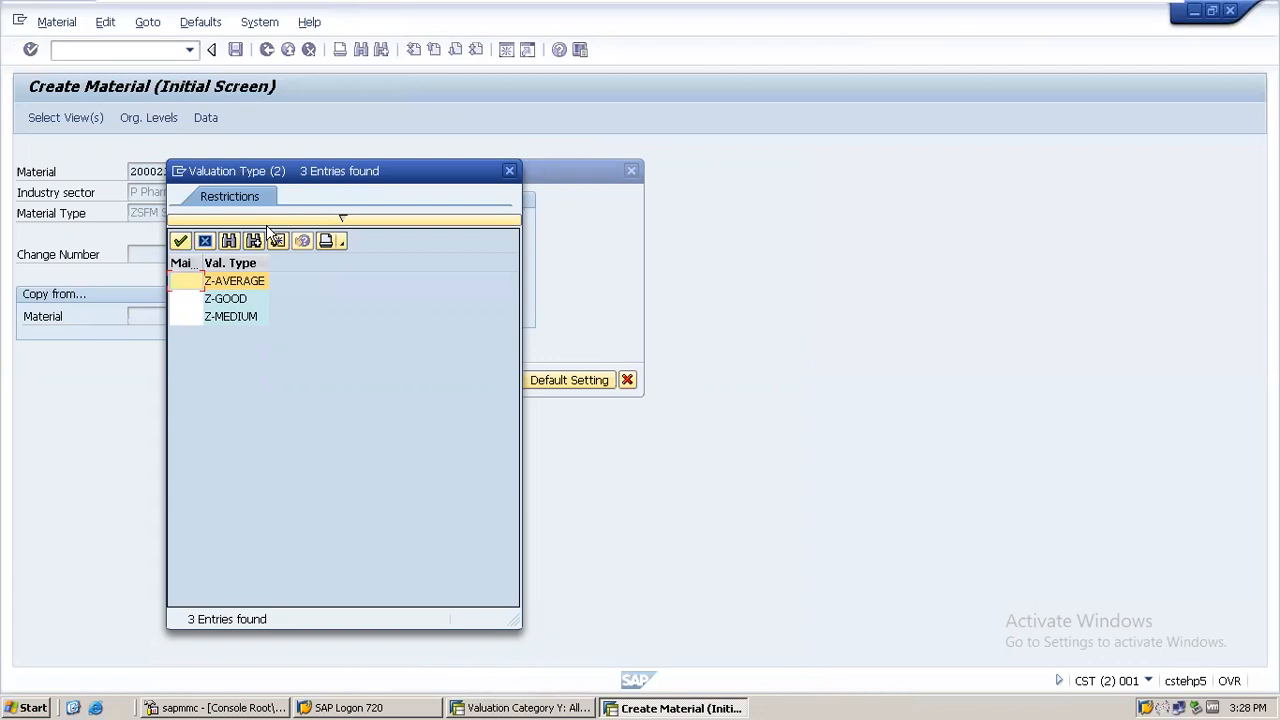
drag(264, 174, 753, 200)
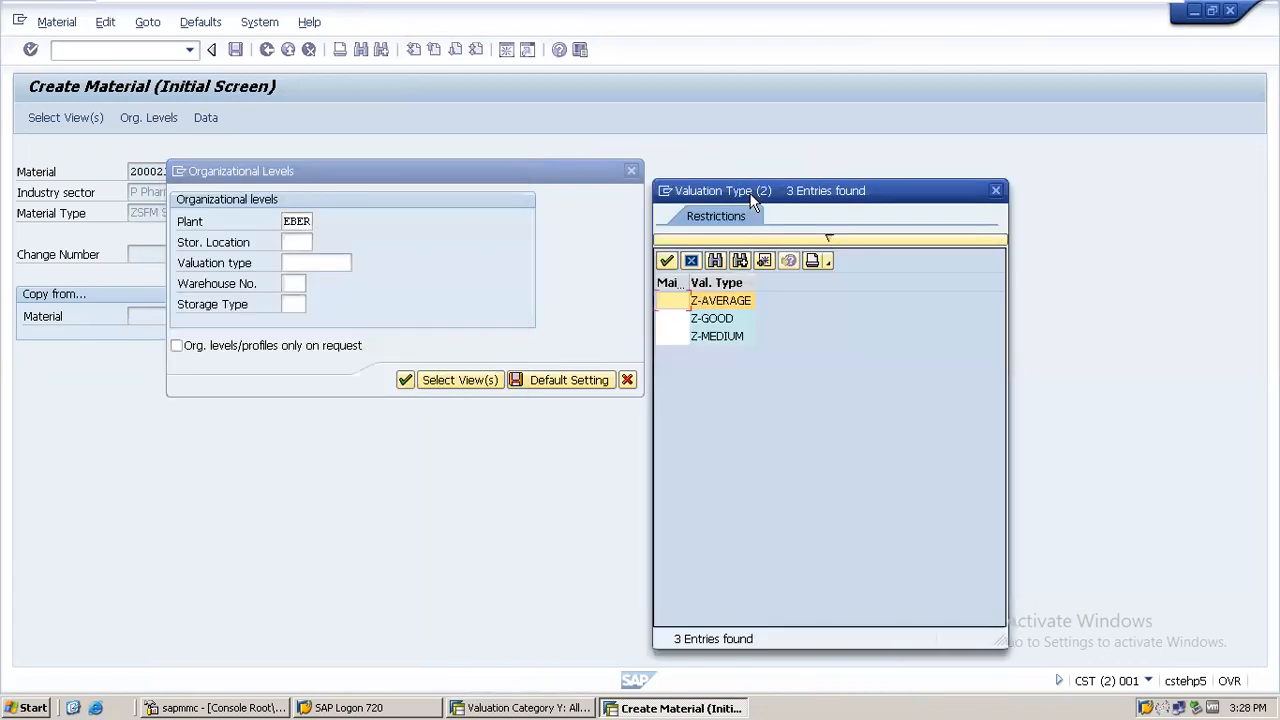
double_click(712, 318)
key(Return)
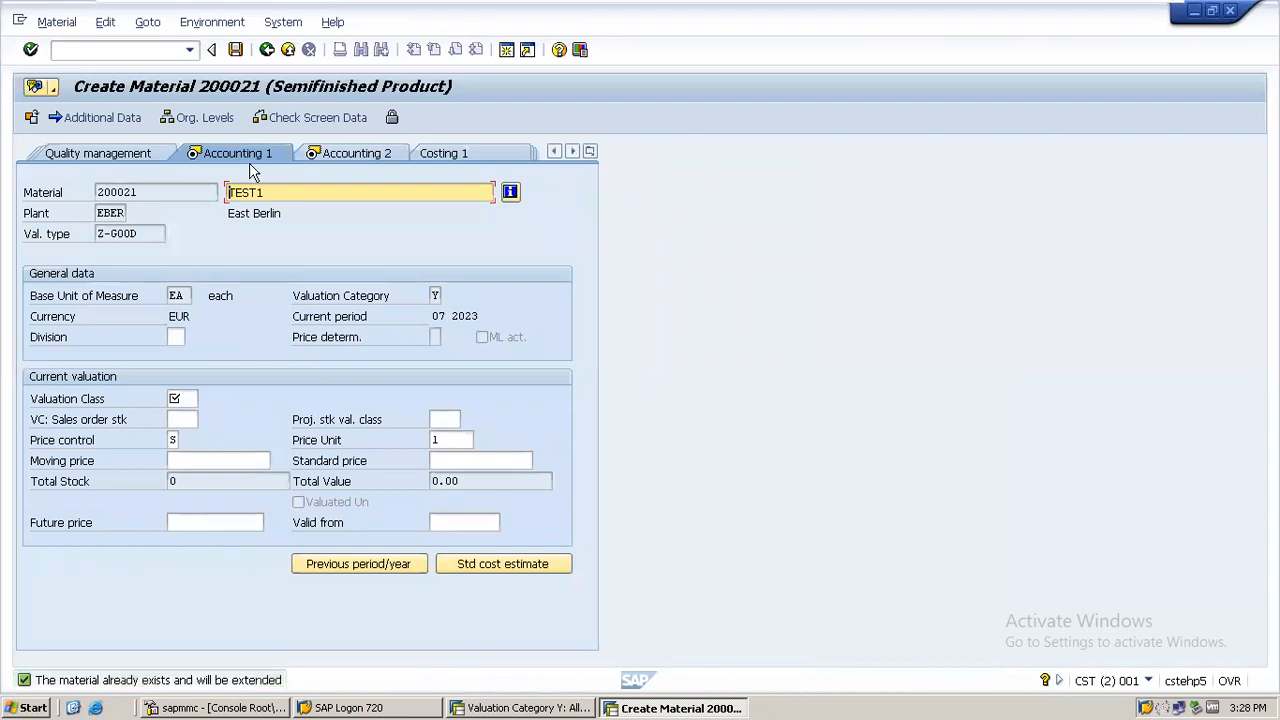
Step: Set the valuation class for valuation type Z-GOOD to 3000 (Raw materials 1), chosen from the possible entries
click(183, 398)
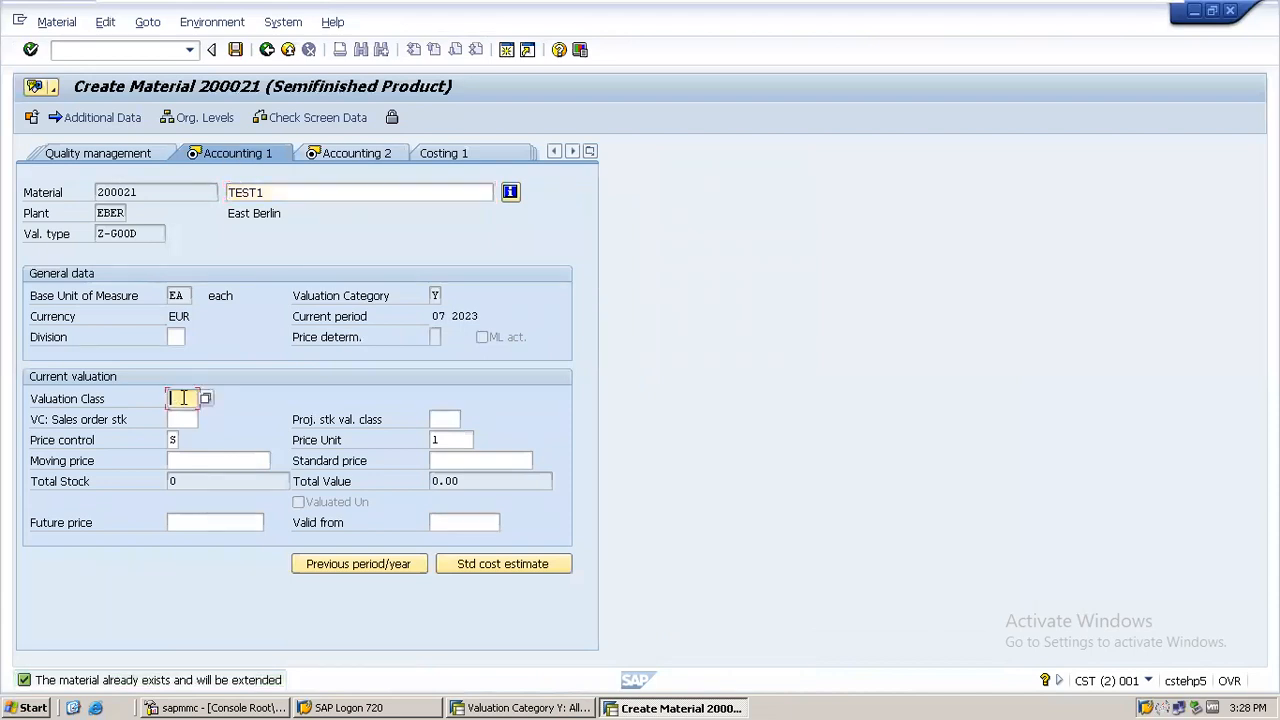
click(116, 196)
click(109, 214)
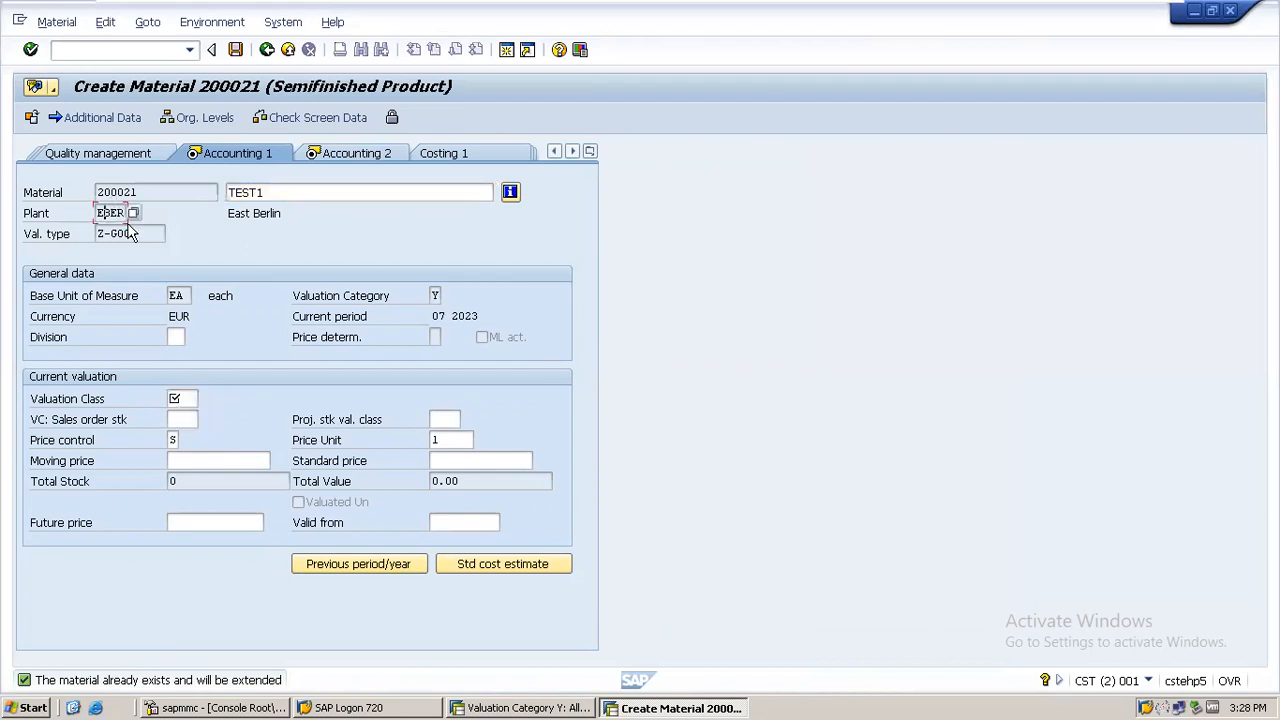
click(137, 233)
click(175, 399)
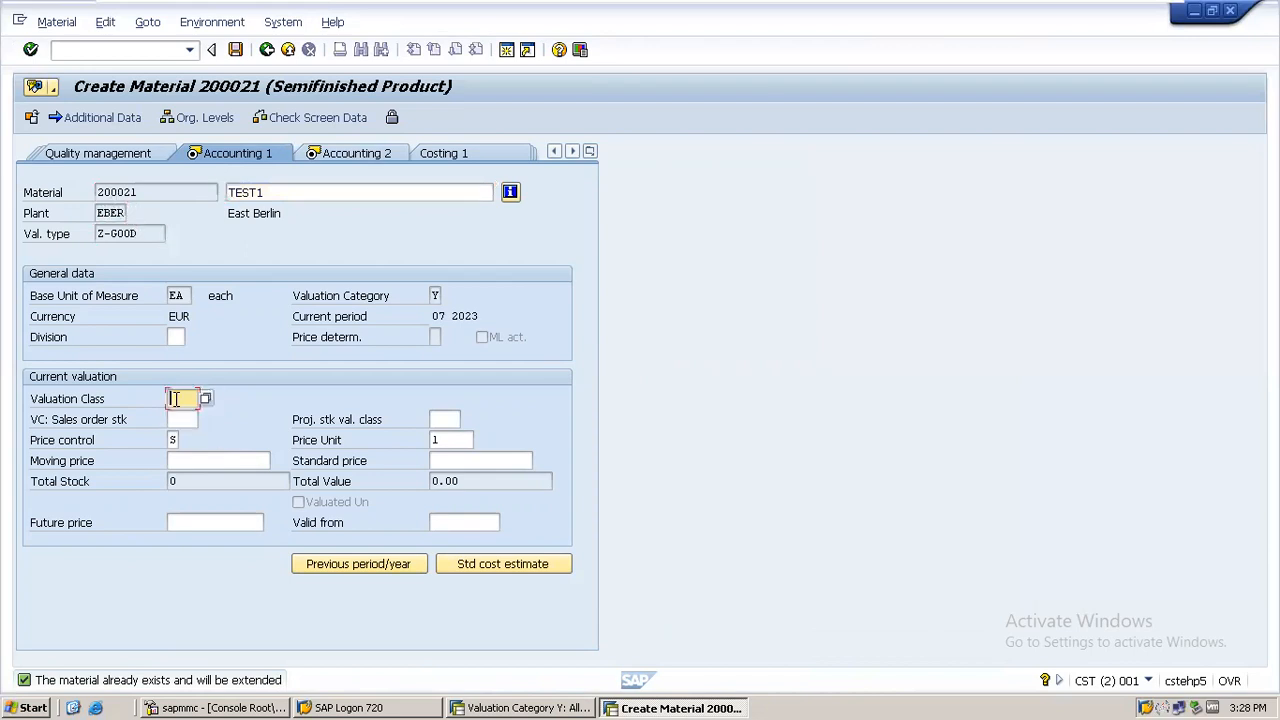
click(208, 399)
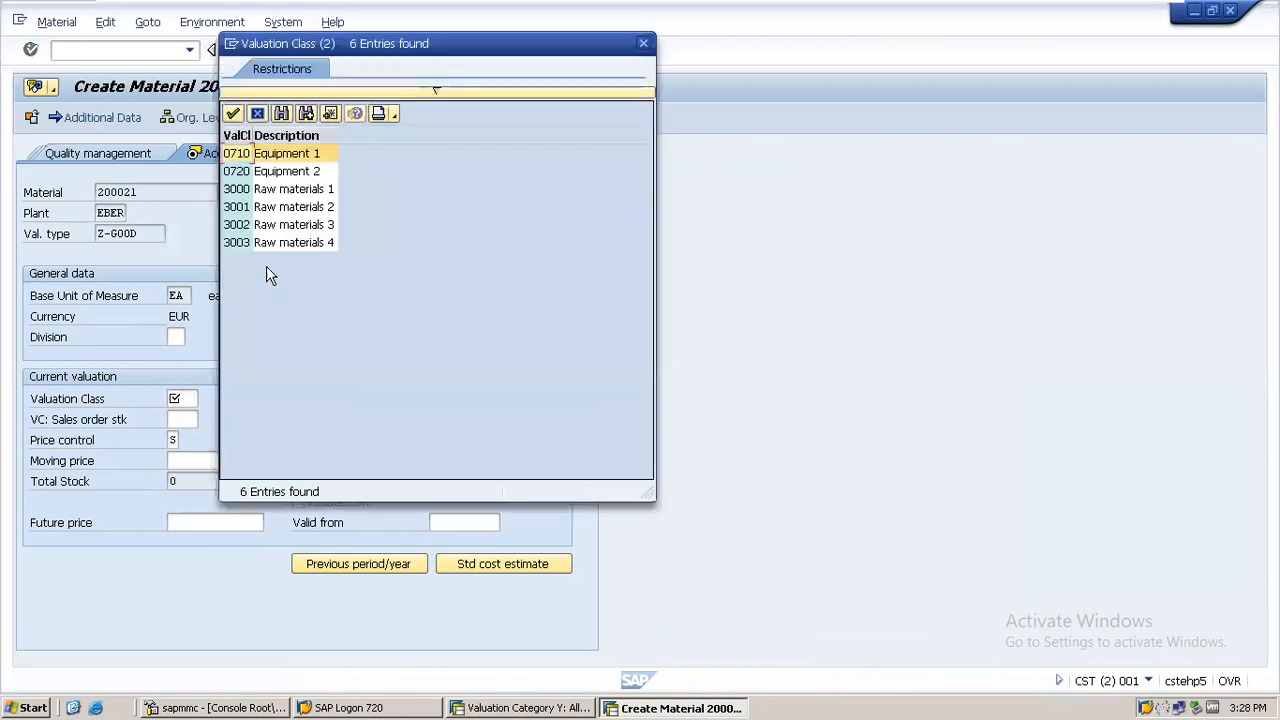
double_click(240, 195)
Step: Set the price control for valuation type Z-GOOD to V and save the material extension
click(169, 441)
click(161, 443)
click(171, 437)
text(V)
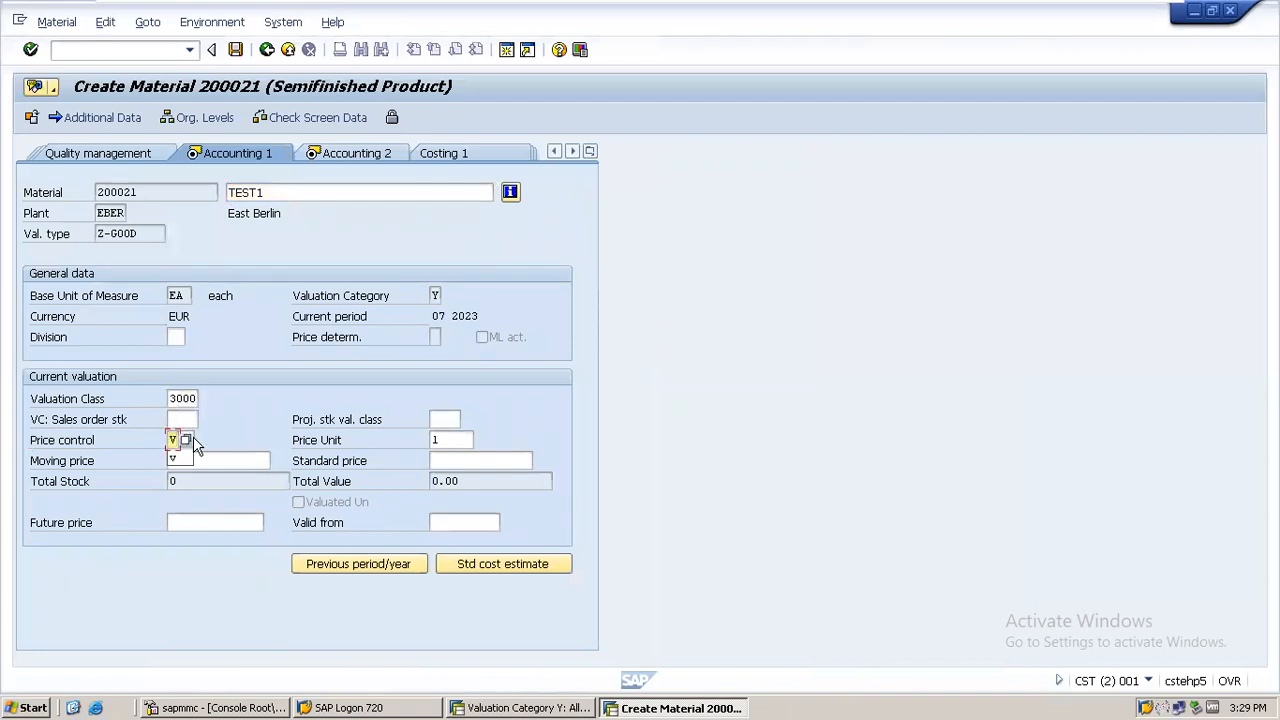
key(Return)
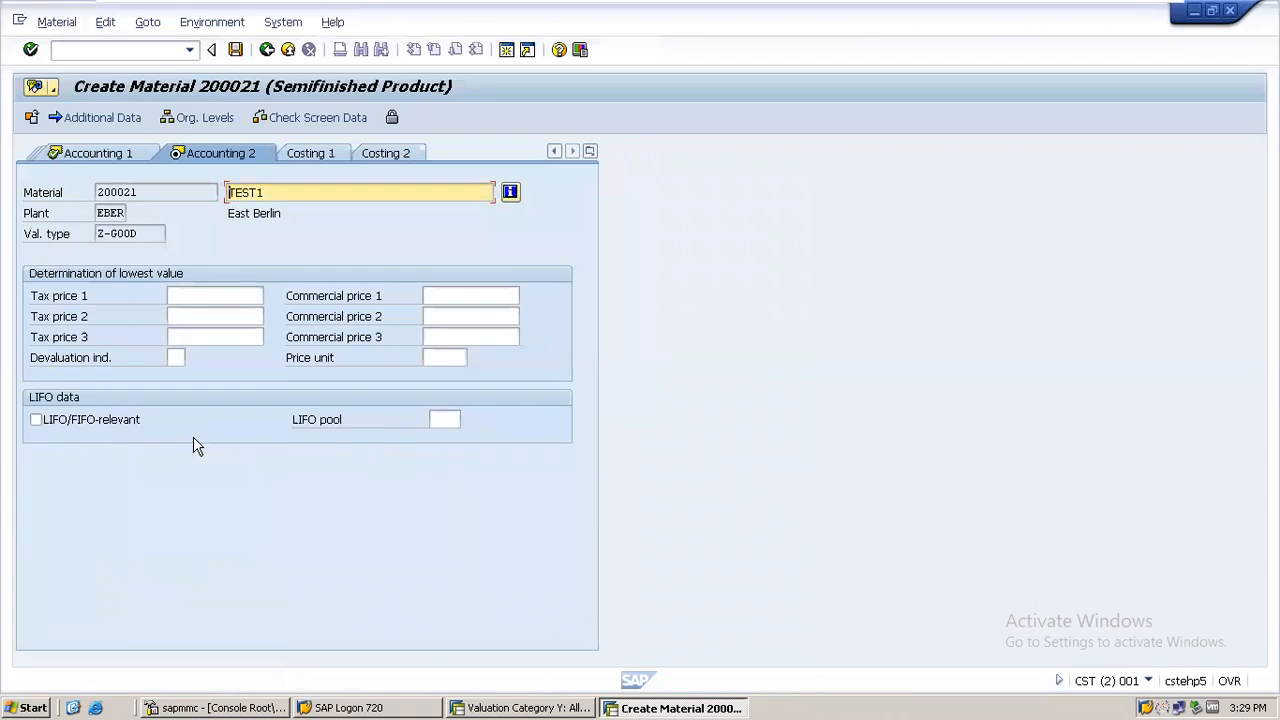
click(238, 50)
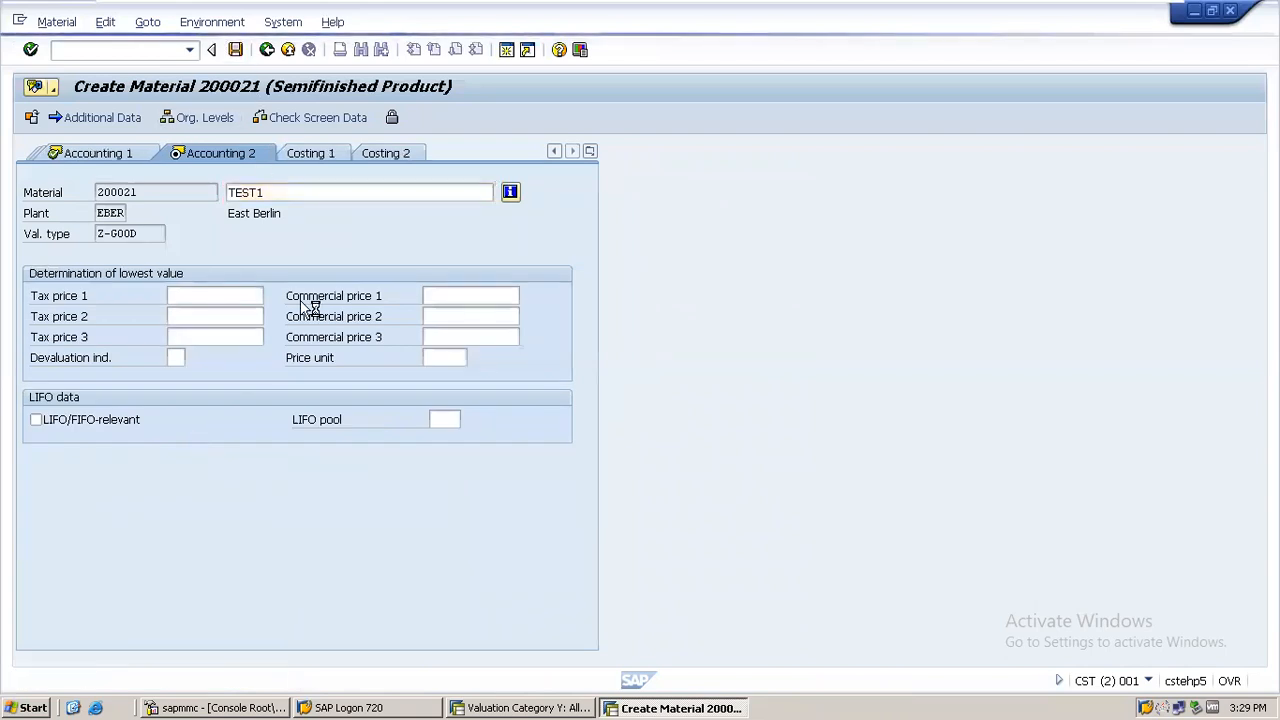
Step: Begin another extension of material 200021, again entering plant EBER as the organizational level
key(BackSpace)
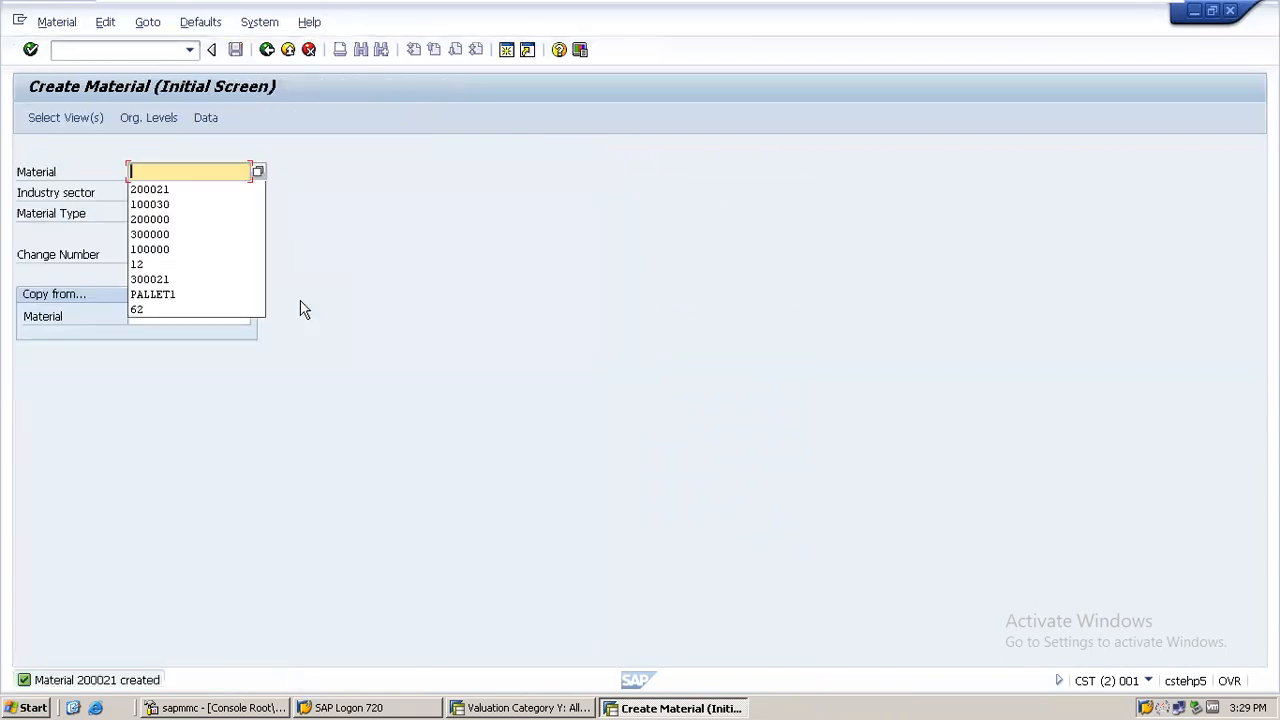
click(160, 189)
key(Return)
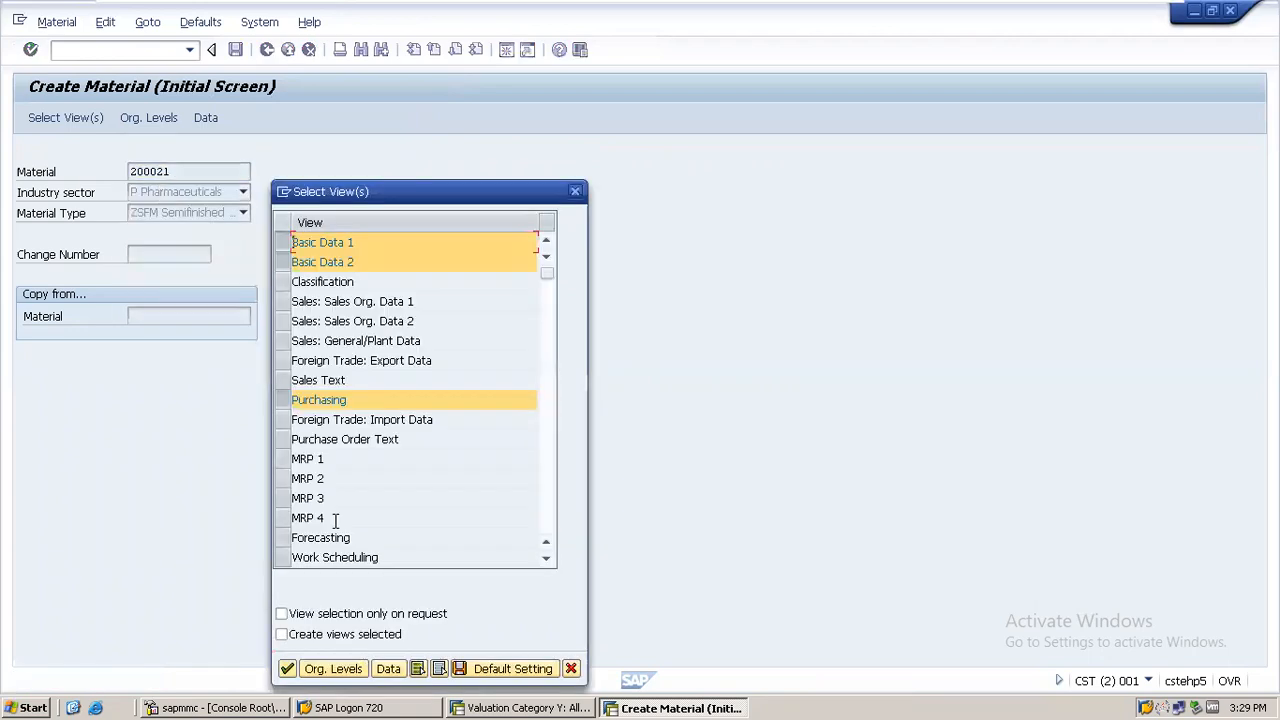
click(333, 668)
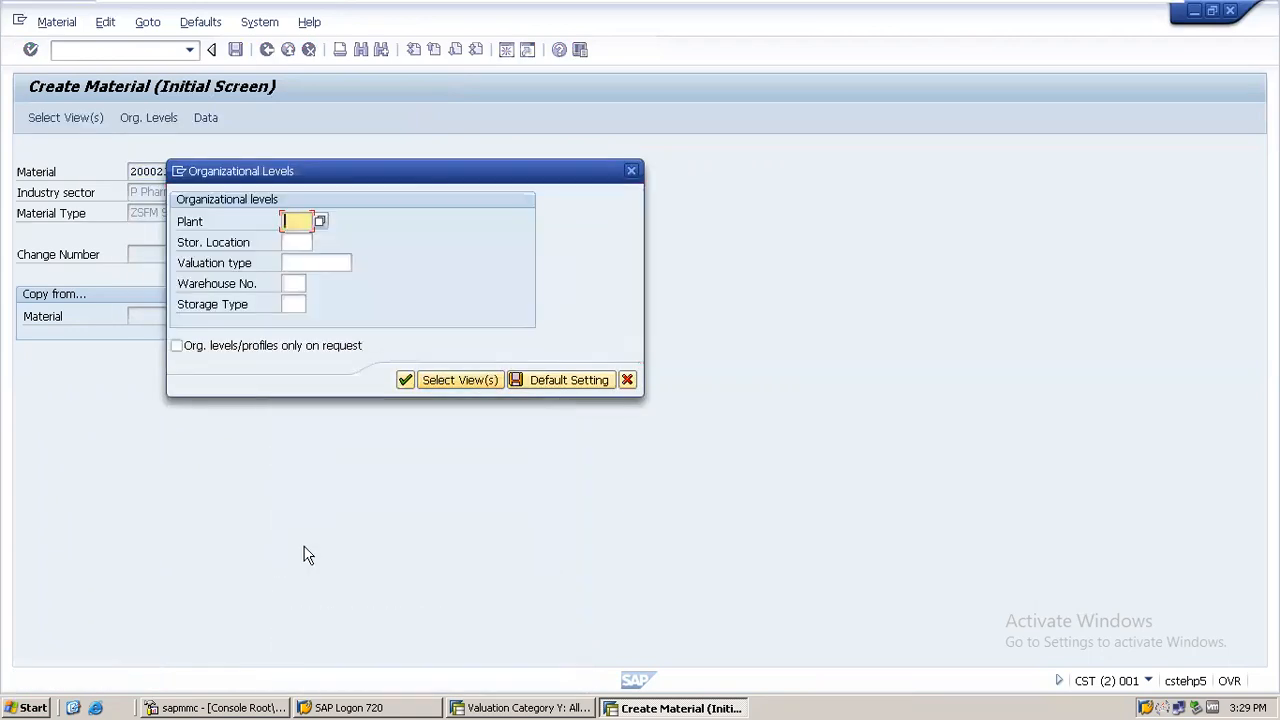
text(EBER)
Step: Check which valuation types are already maintained, choose Z-AVERAGE and confirm the organizational levels
key(Tab)
key(Tab)
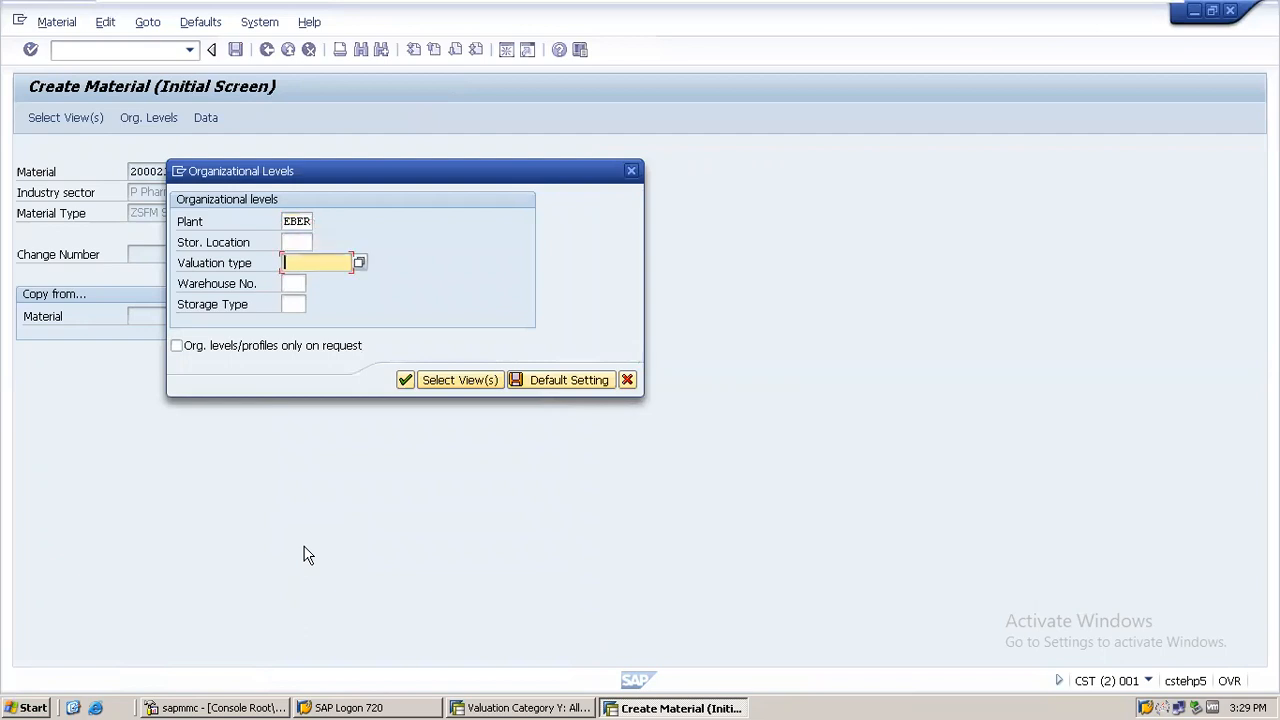
click(359, 262)
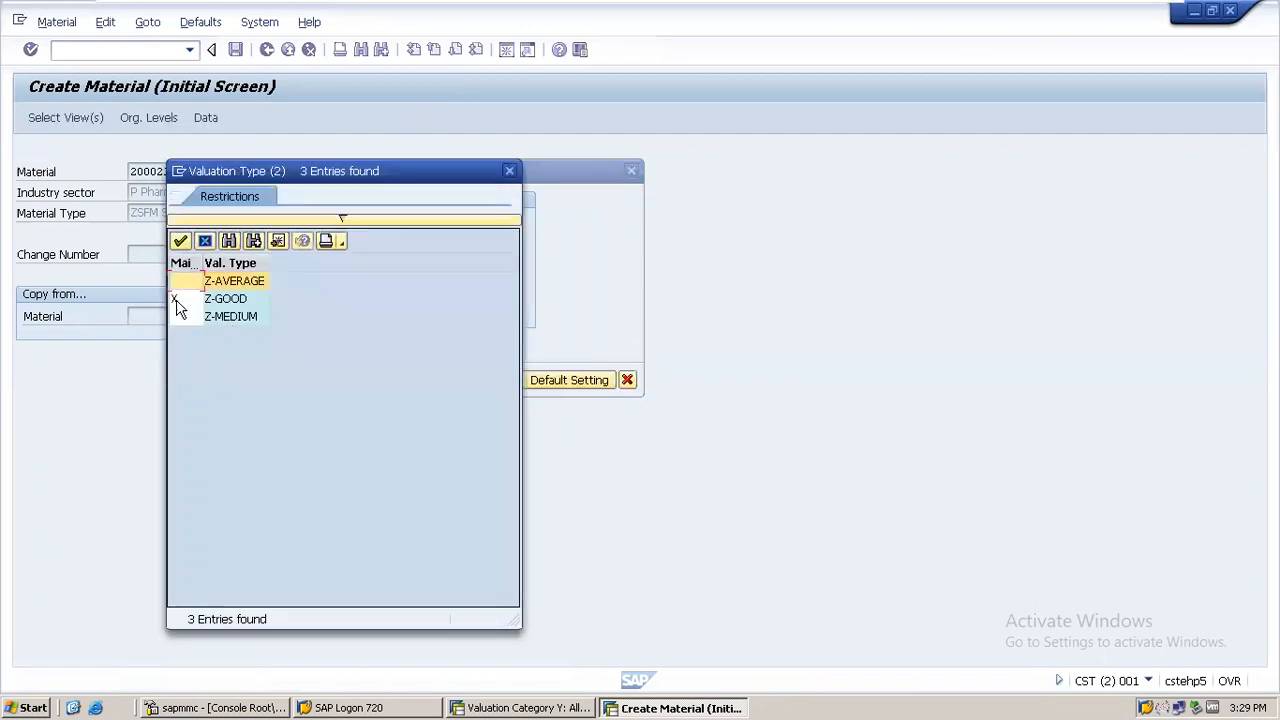
click(176, 299)
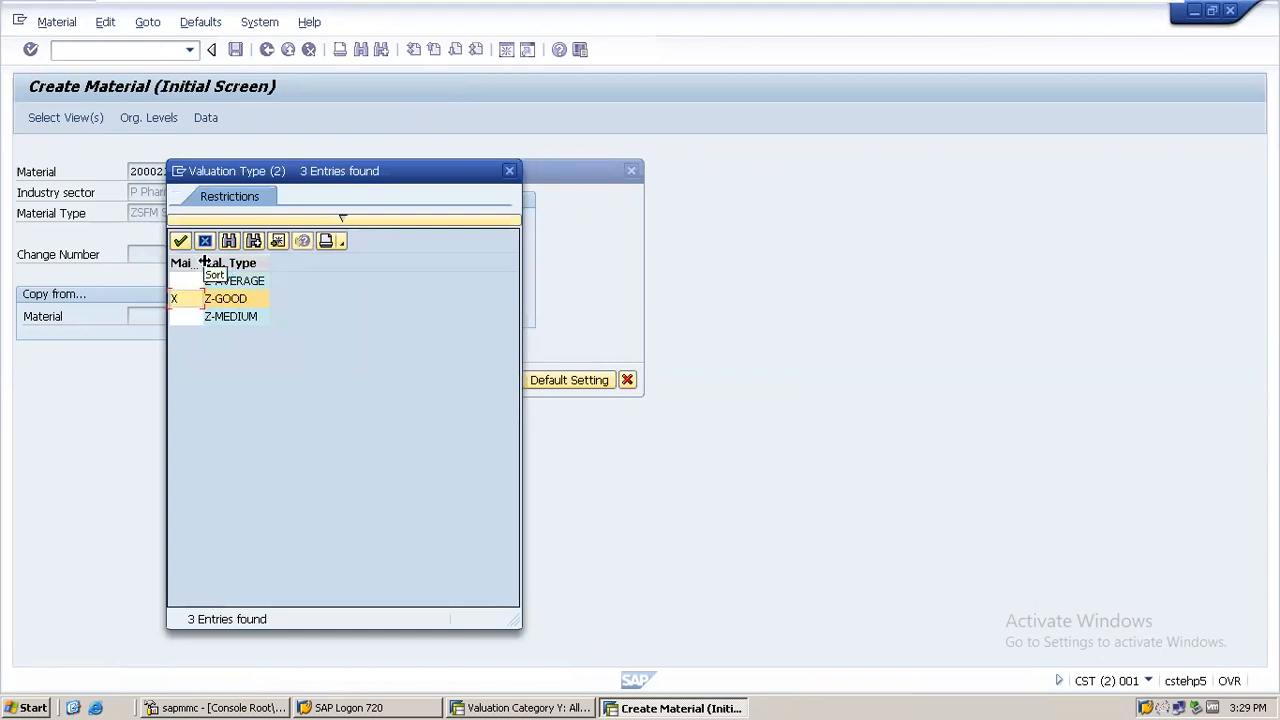
double_click(203, 262)
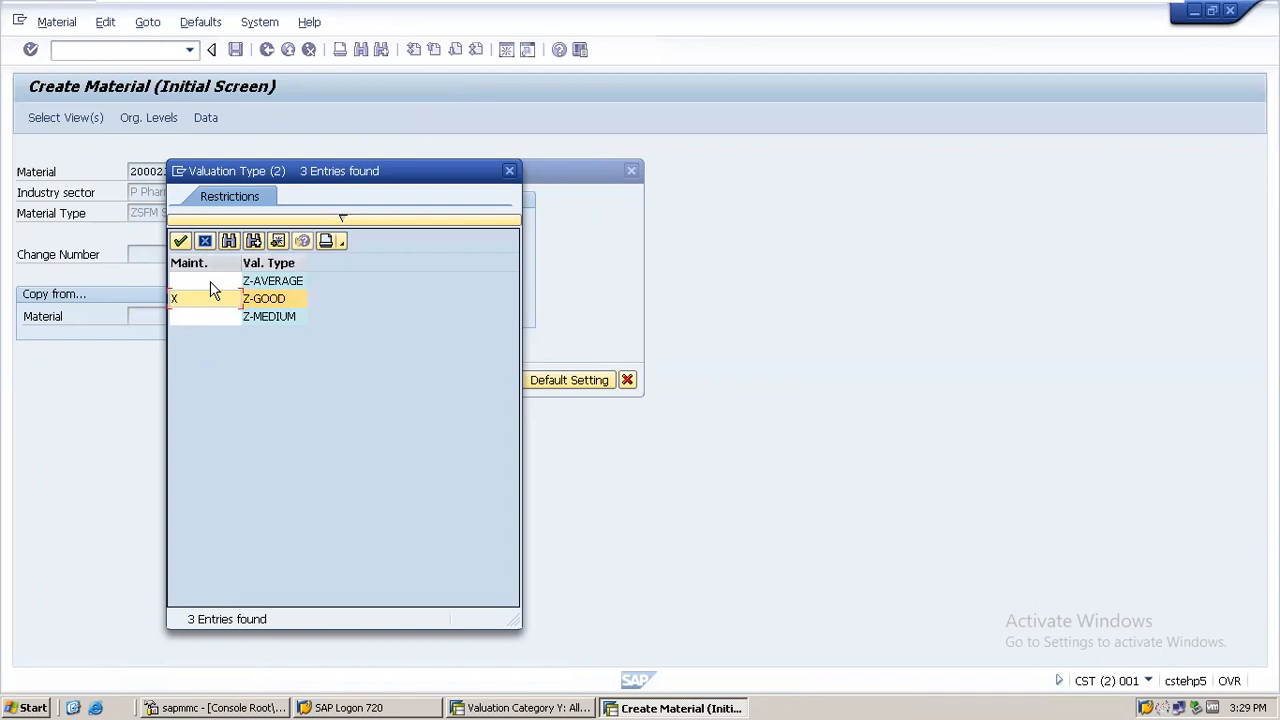
double_click(198, 285)
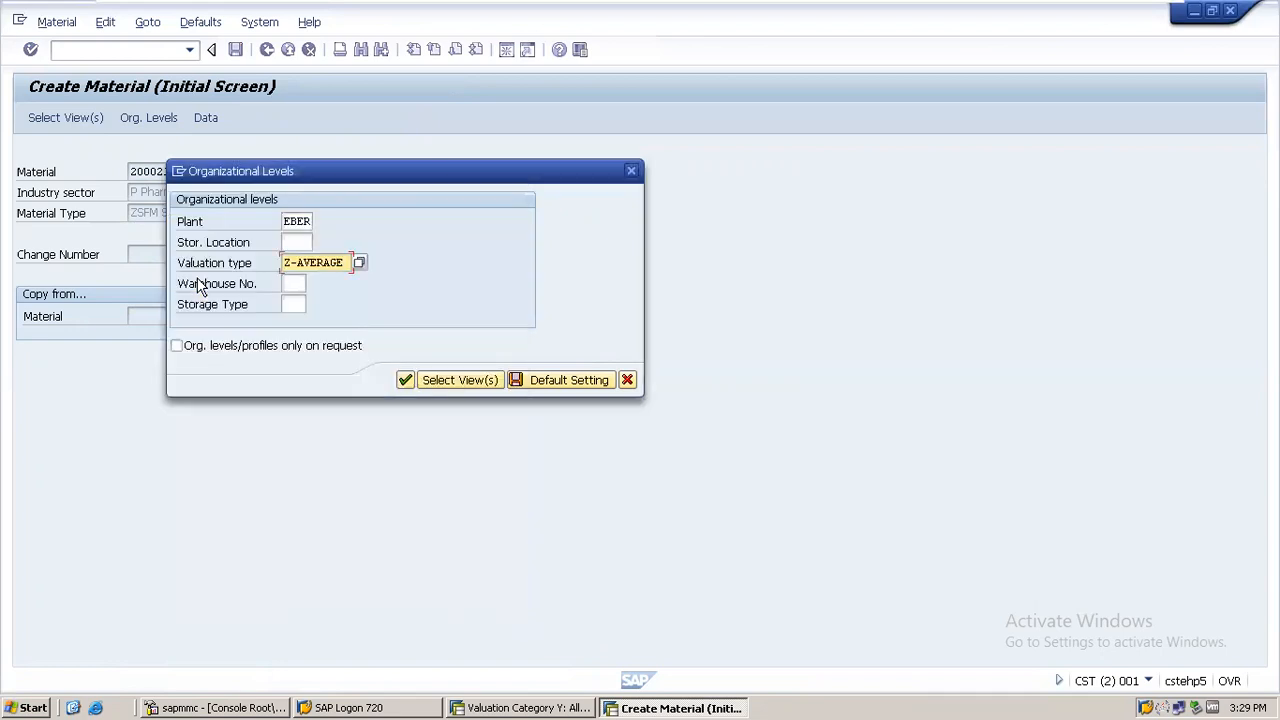
click(408, 380)
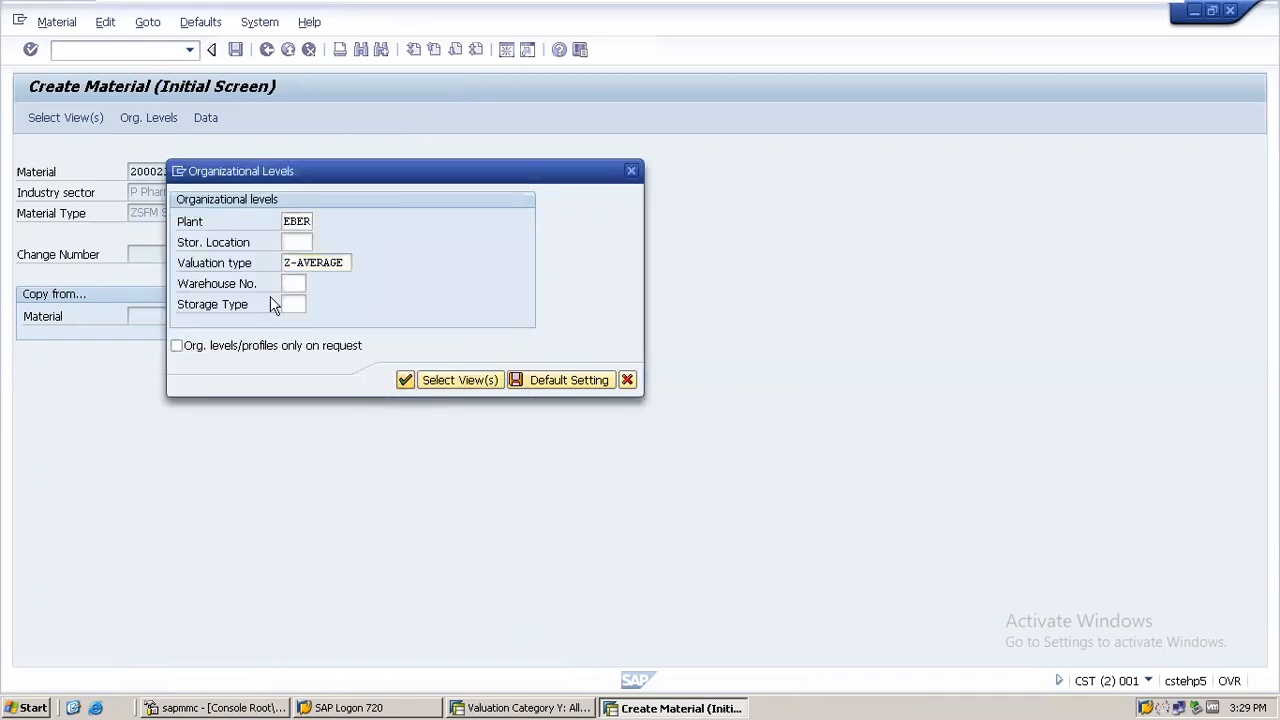
Step: Set valuation class 3000 (Raw materials 1) and price control V for valuation type Z-AVERAGE
click(183, 400)
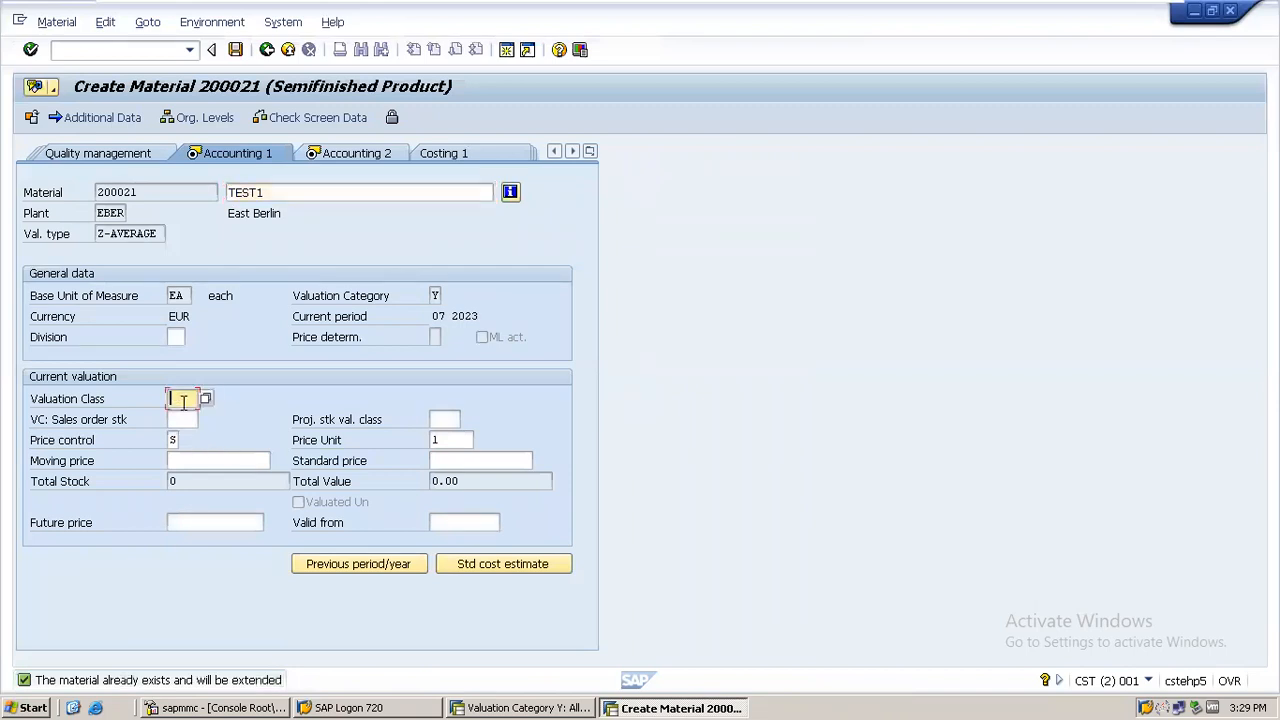
click(205, 399)
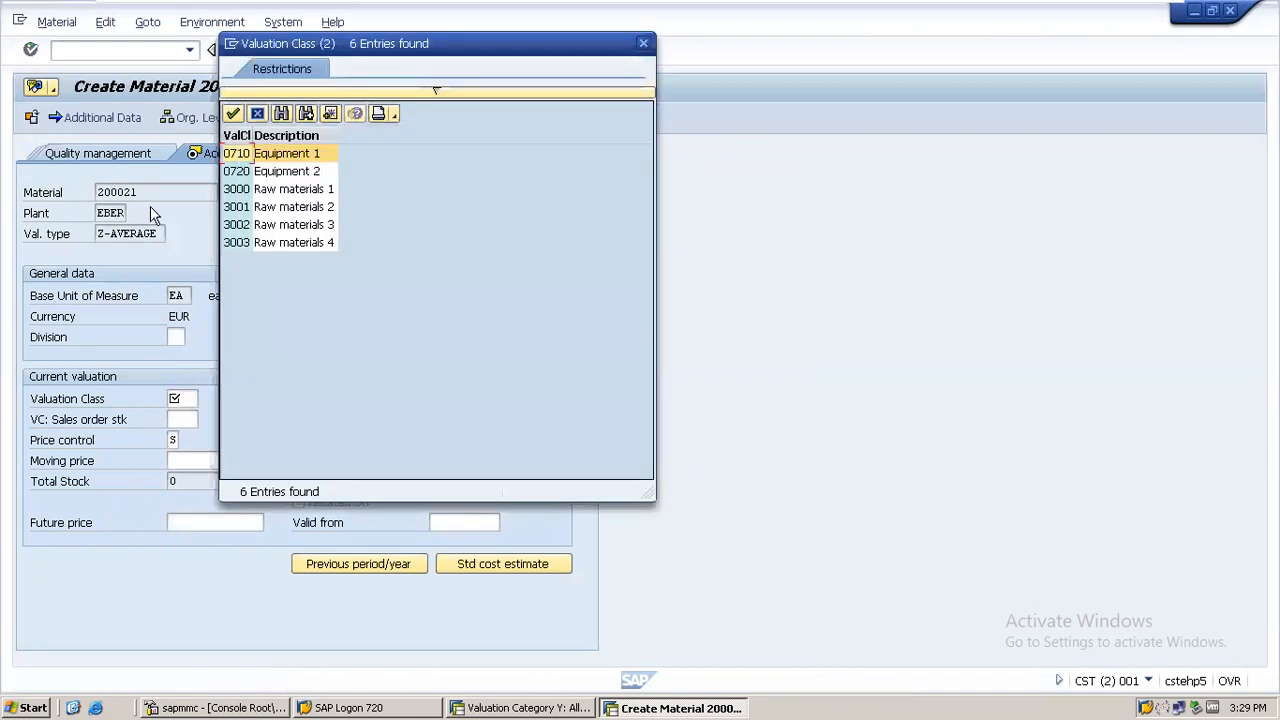
double_click(245, 189)
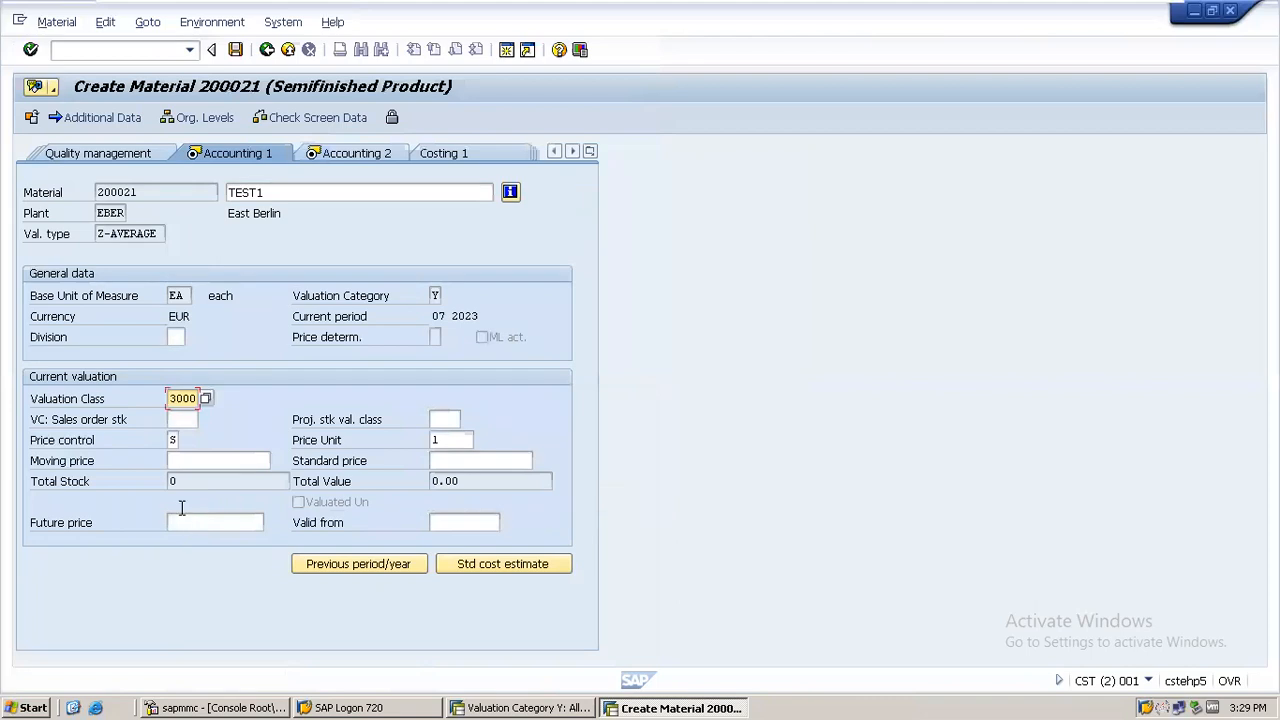
click(172, 440)
text(V)
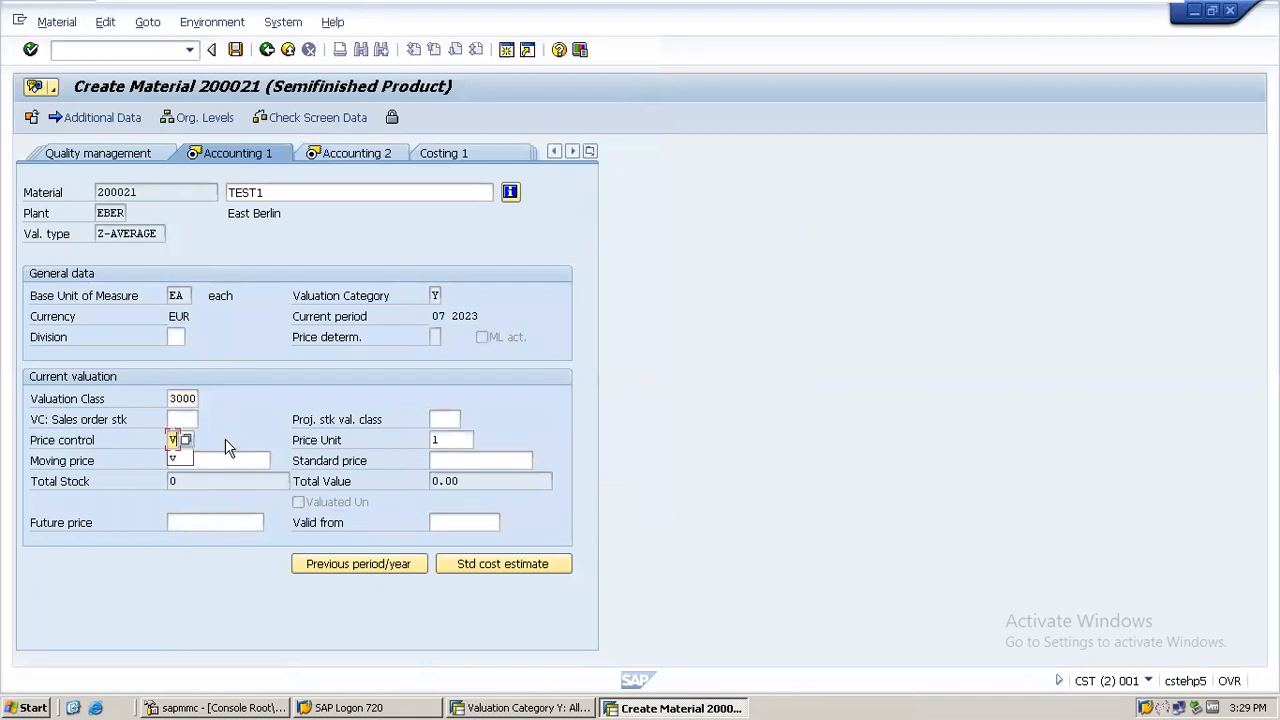
Step: Advance past Accounting 2 and save the Z-AVERAGE extension of the material
key(Return)
key(Return)
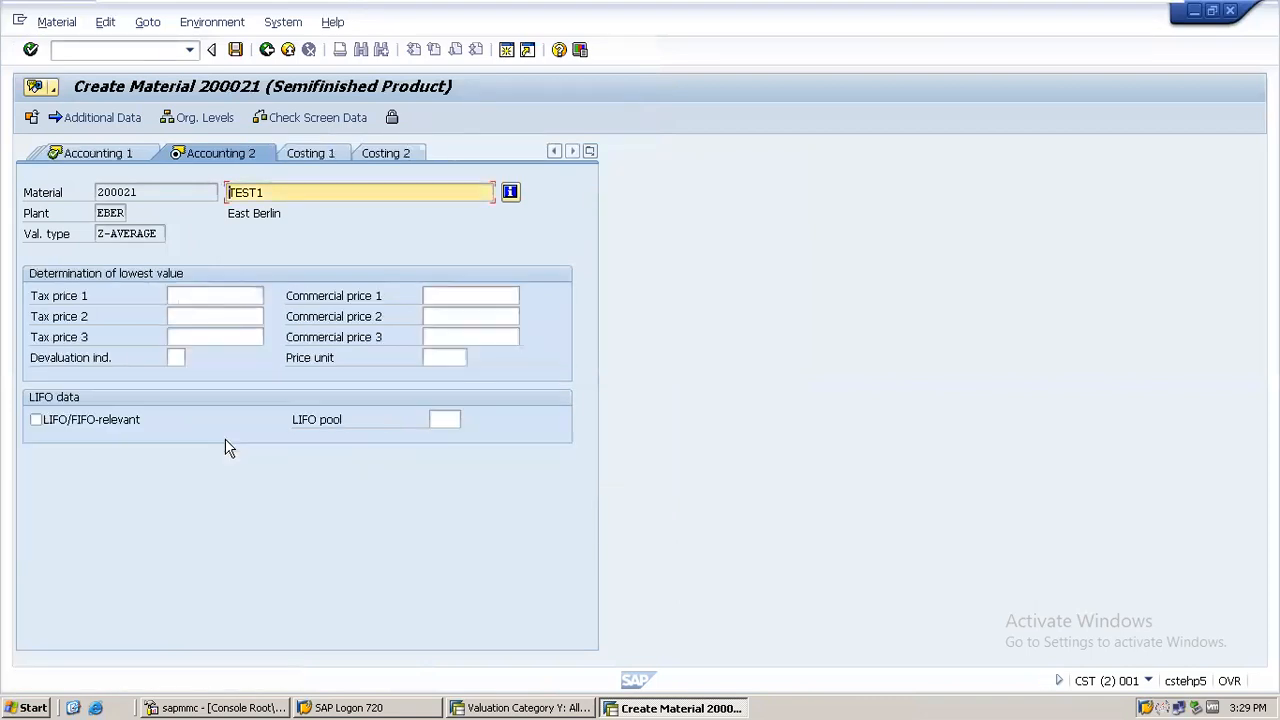
key(Return)
key(Return)
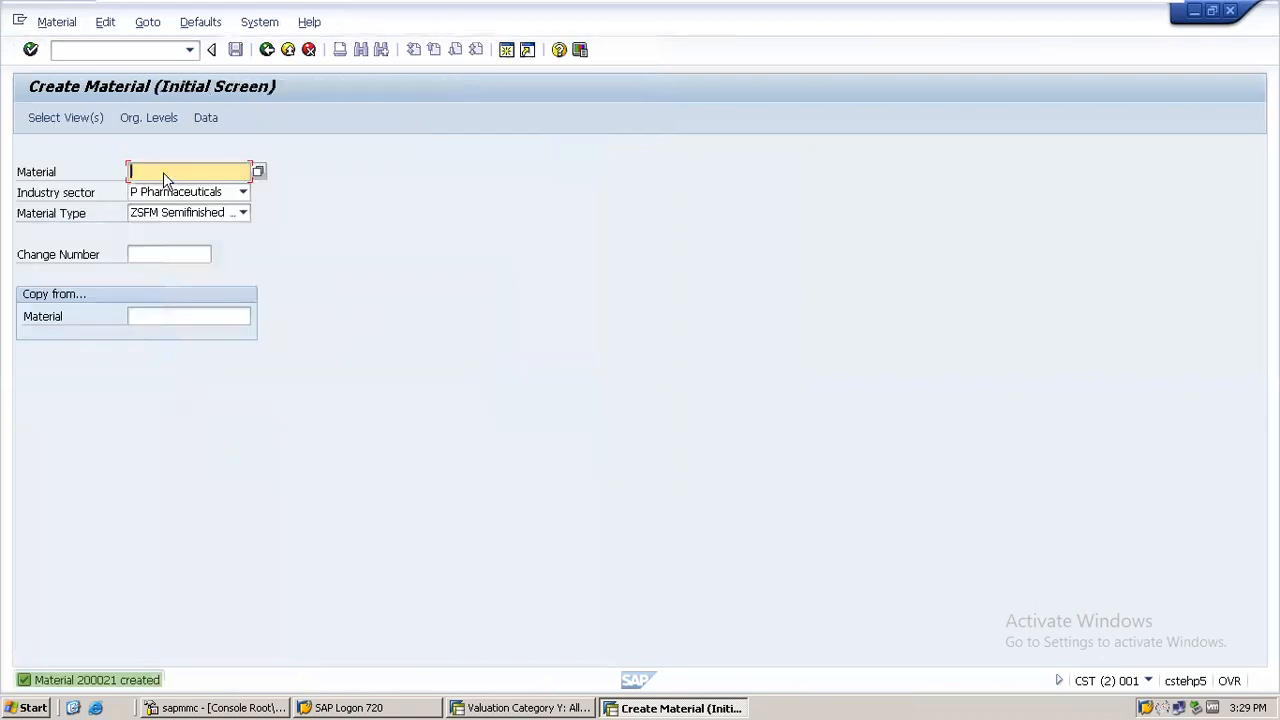
Step: Start one more extension of material 200021 and enter plant EBER as its organizational level
click(161, 172)
key(Down)
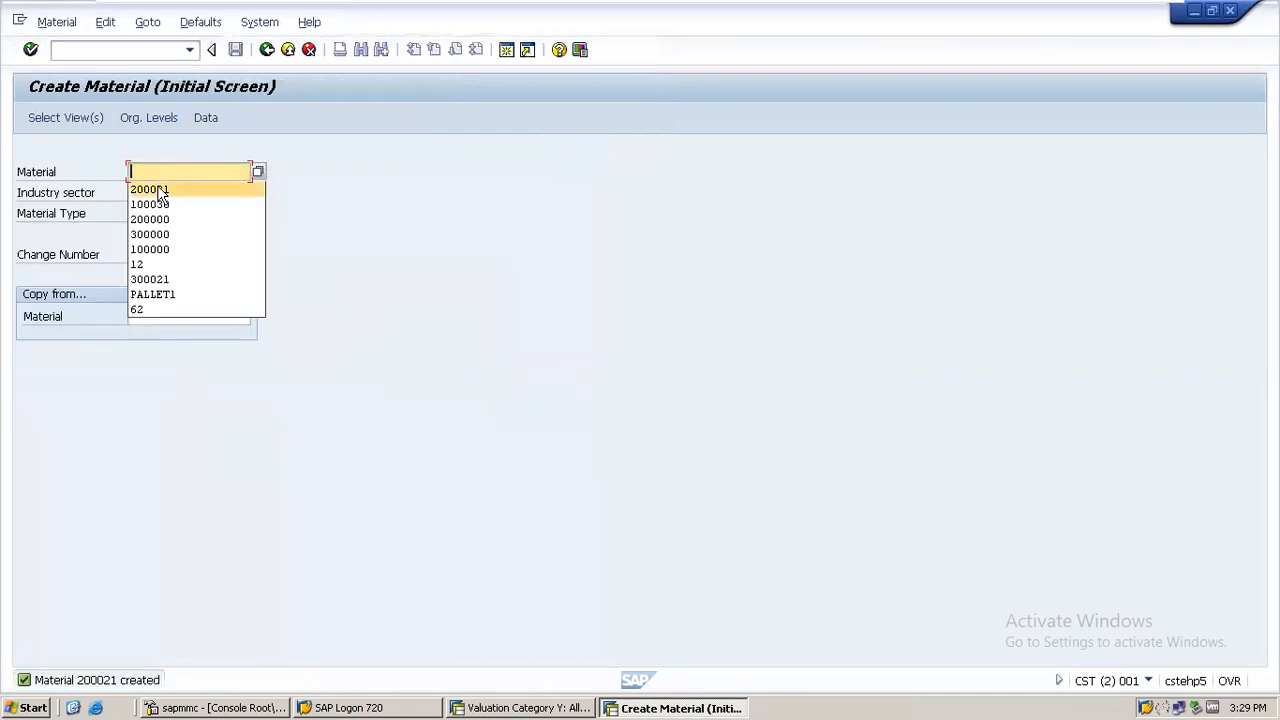
key(Return)
key(Return)
click(333, 668)
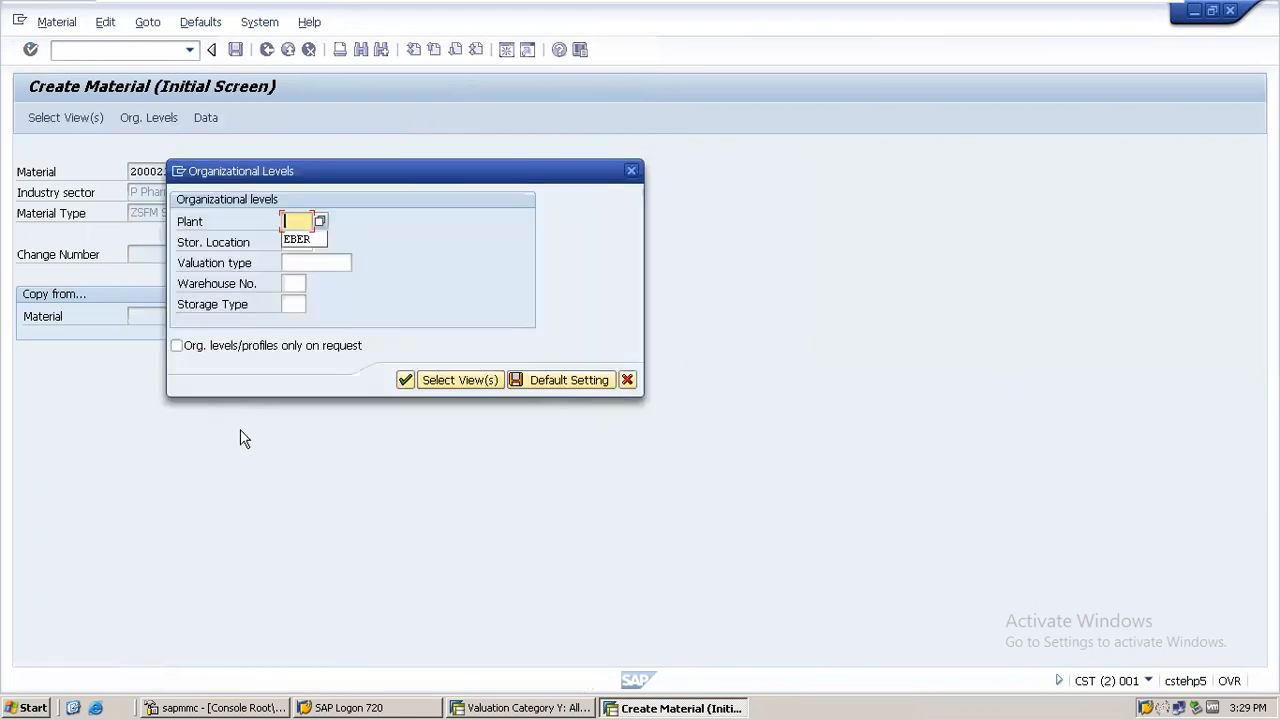
click(295, 239)
Step: Check which valuation types are already maintained, choose Z-MEDIUM and confirm the organizational levels
click(330, 263)
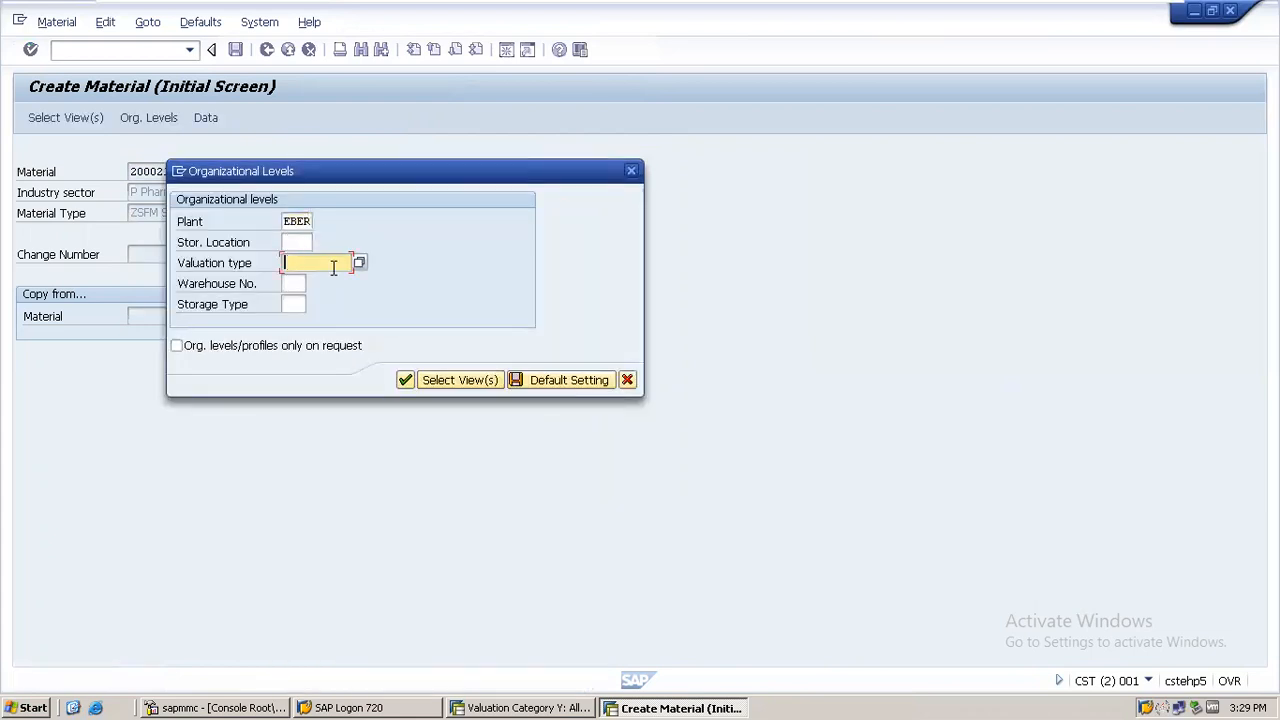
click(356, 266)
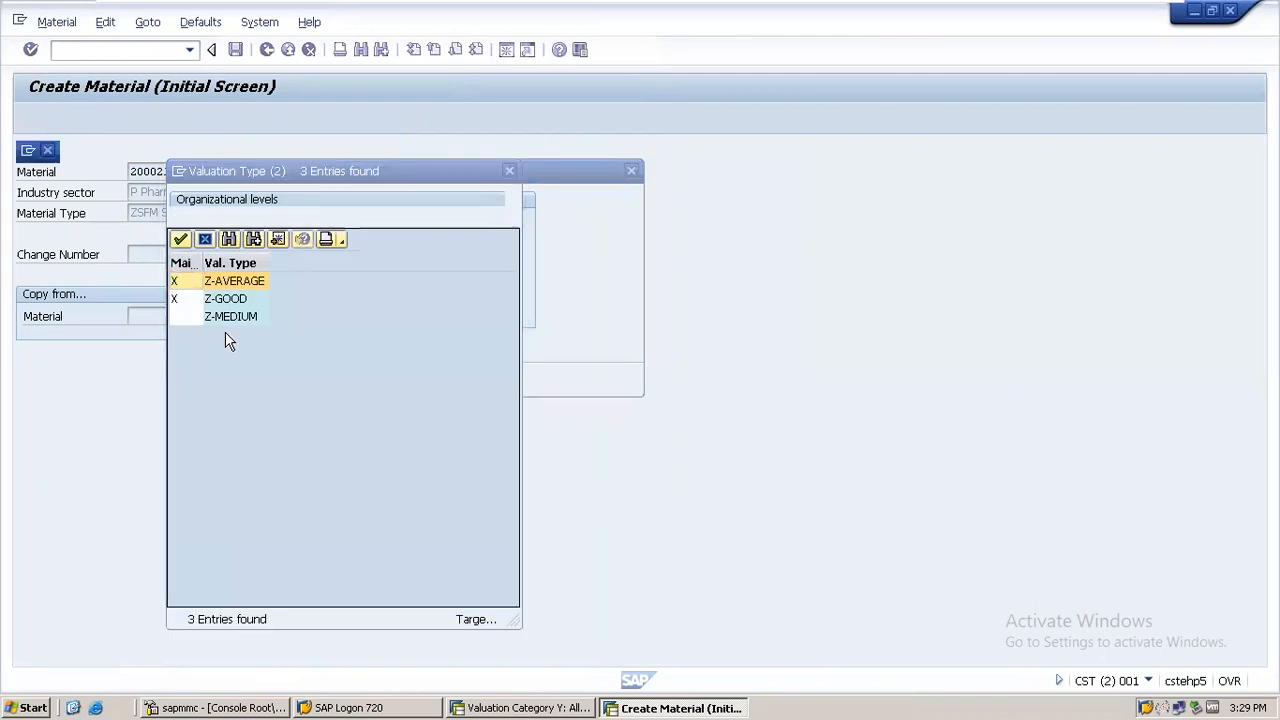
click(183, 302)
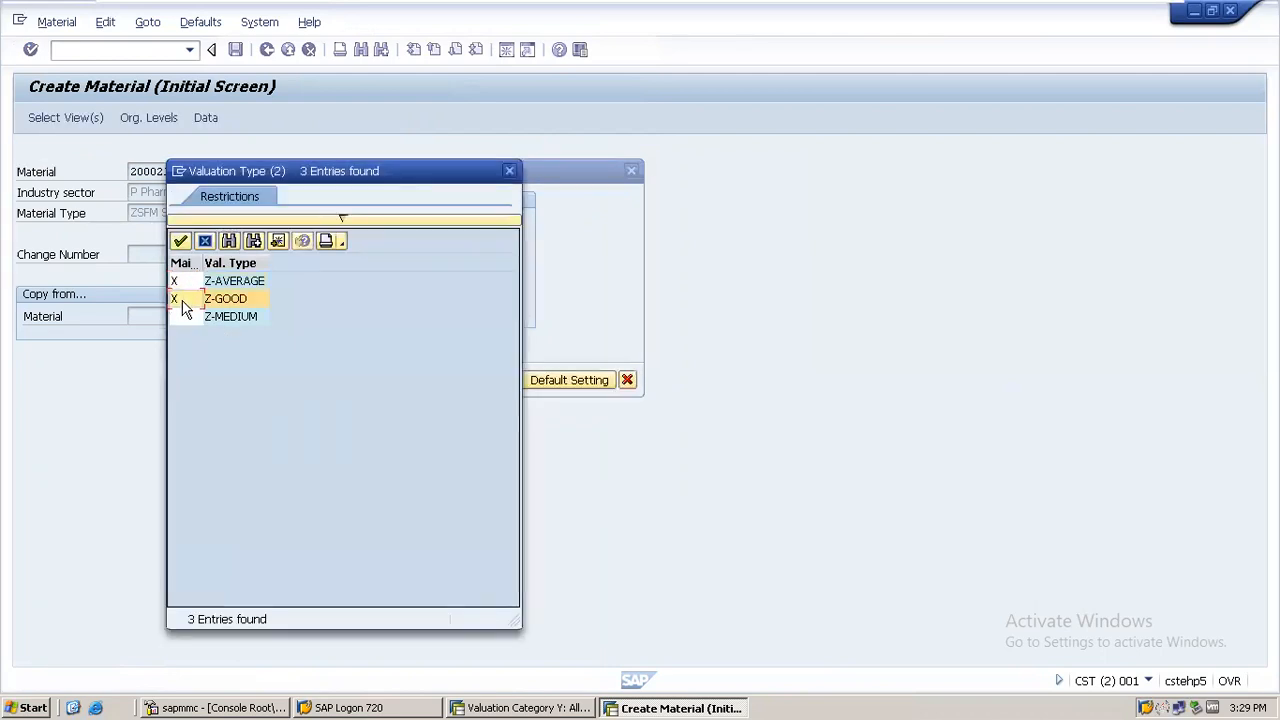
click(180, 281)
click(182, 319)
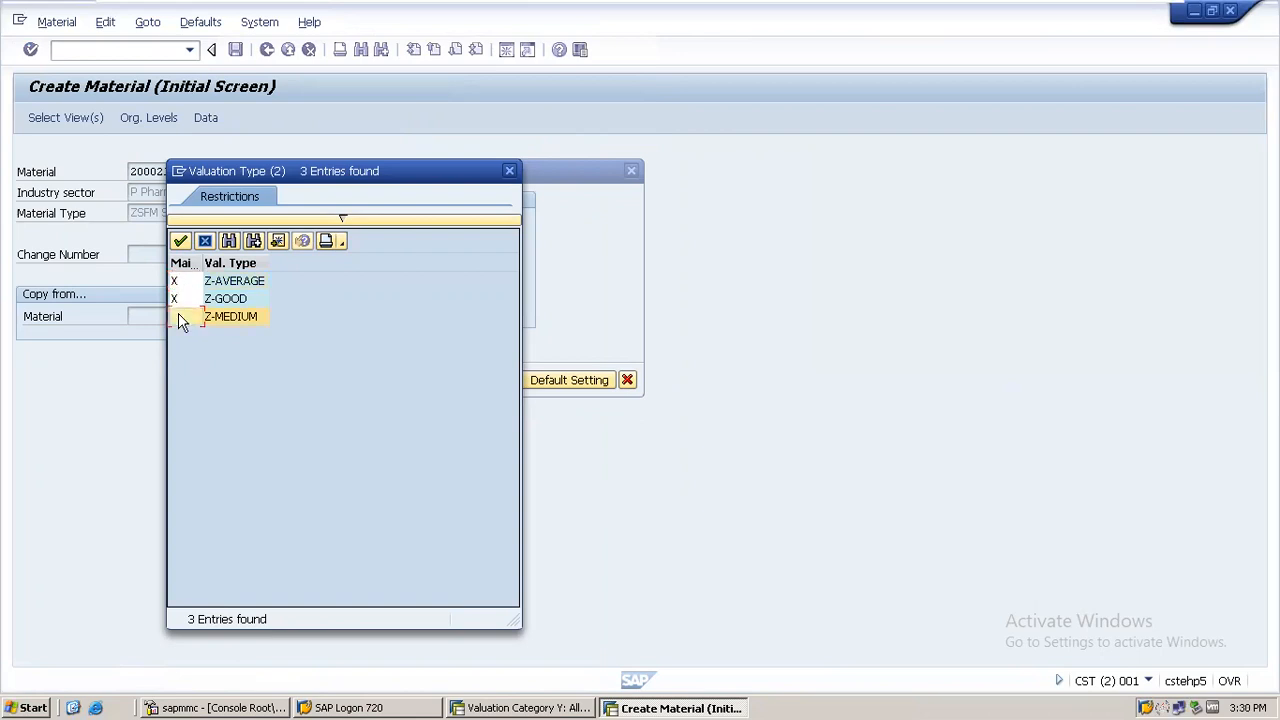
double_click(182, 319)
key(Return)
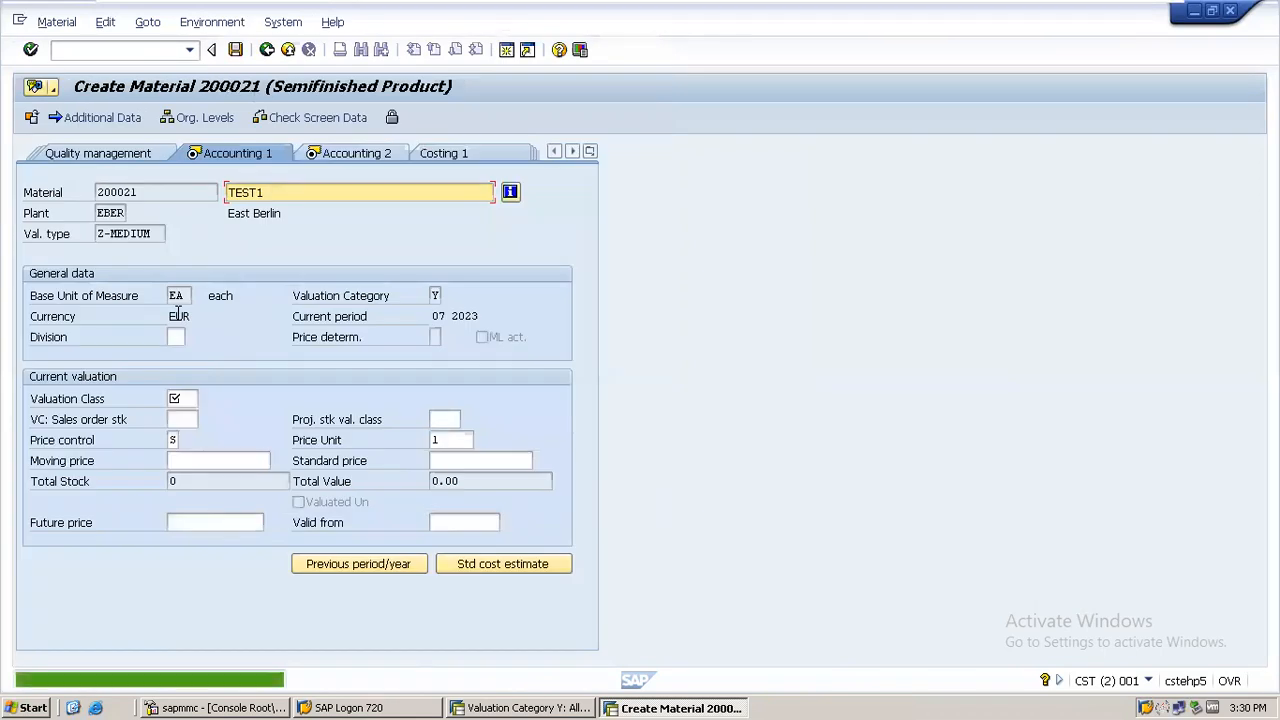
Step: Set valuation class 3000 and the price control for valuation type Z-MEDIUM, and save the material extension
click(177, 399)
click(182, 416)
click(173, 440)
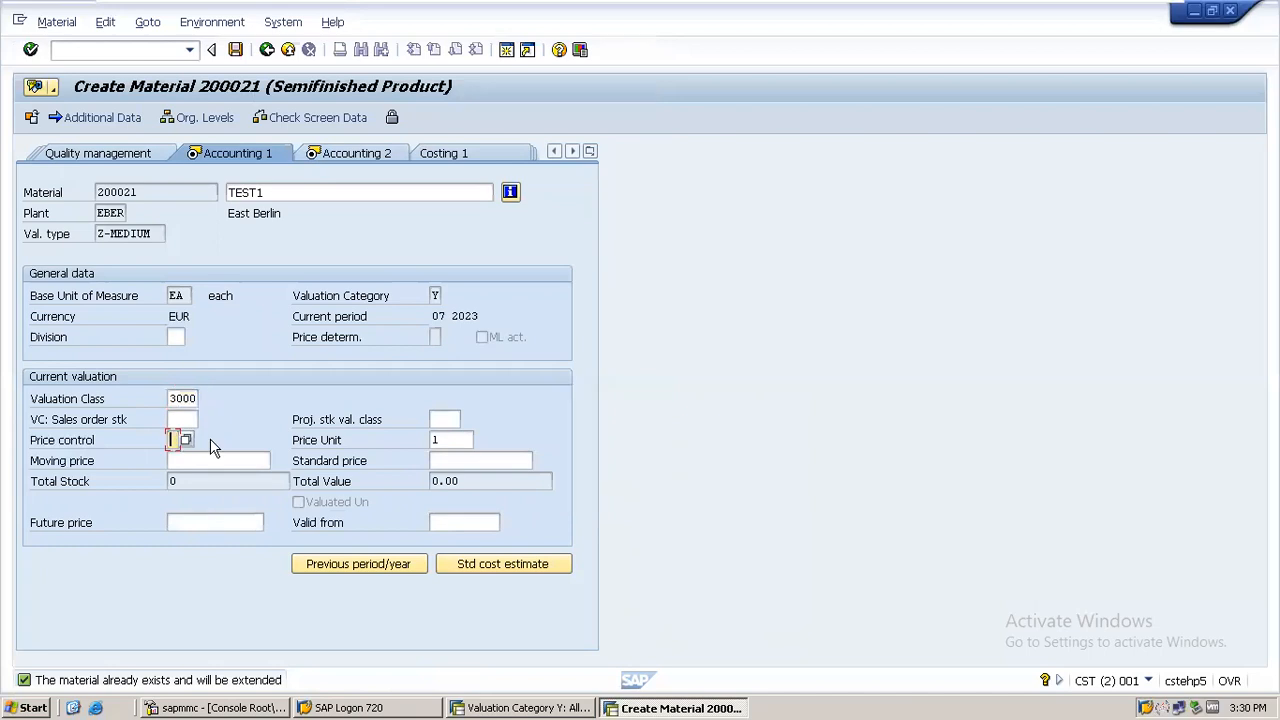
key(Return)
key(Return)
key(Return)
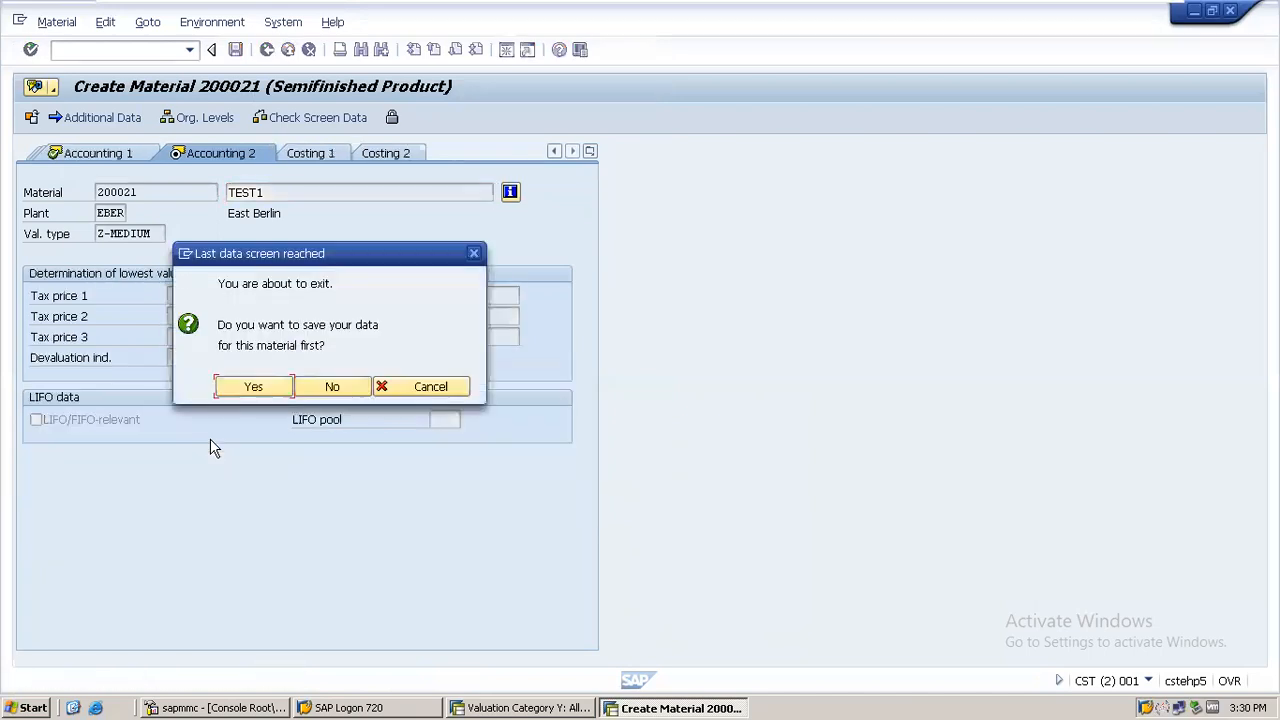
key(Return)
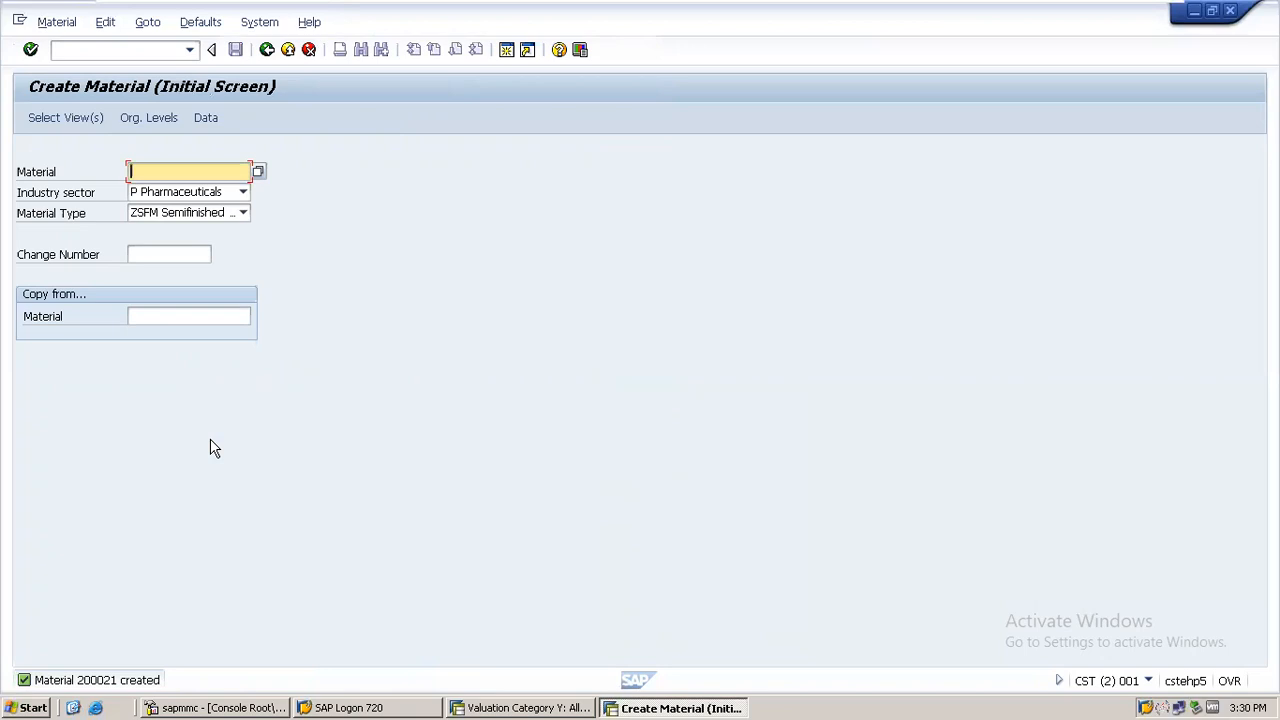
Step: Open transaction ME21N in a new session and enter Salim Enterprise as the vendor of a standard purchase order
click(506, 50)
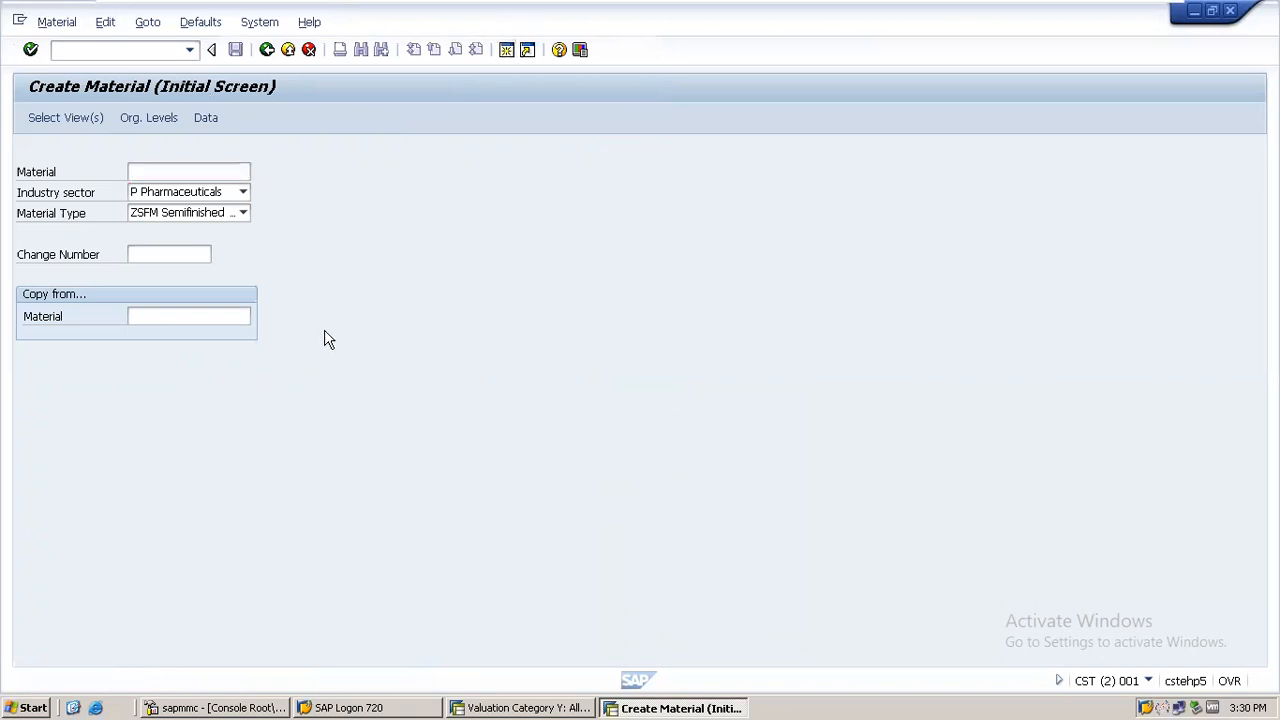
text(Me21n)
key(Return)
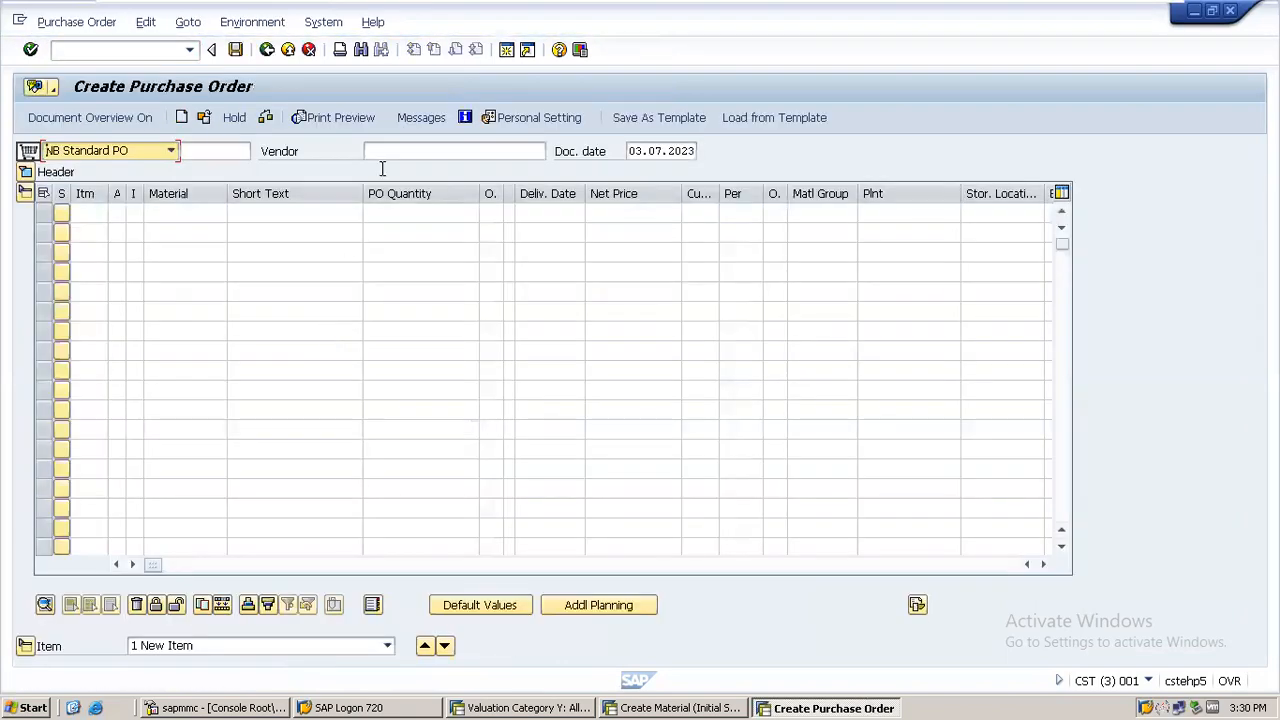
click(380, 151)
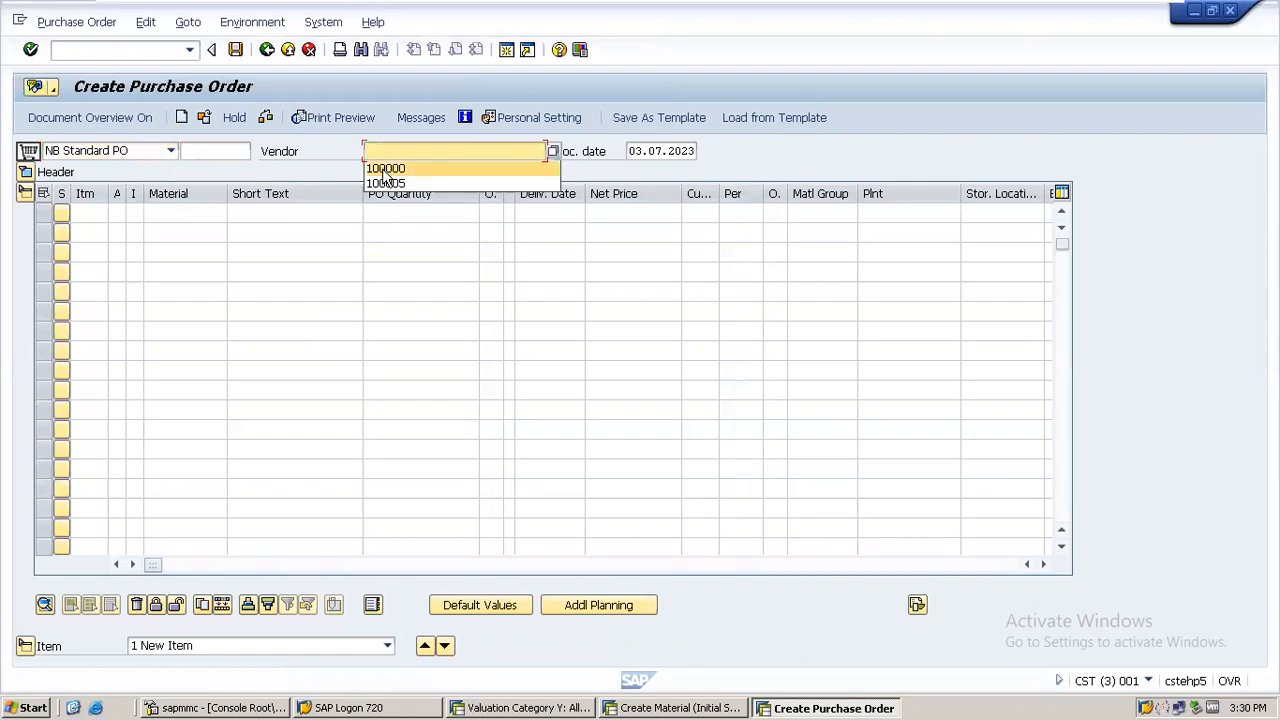
click(382, 168)
key(Return)
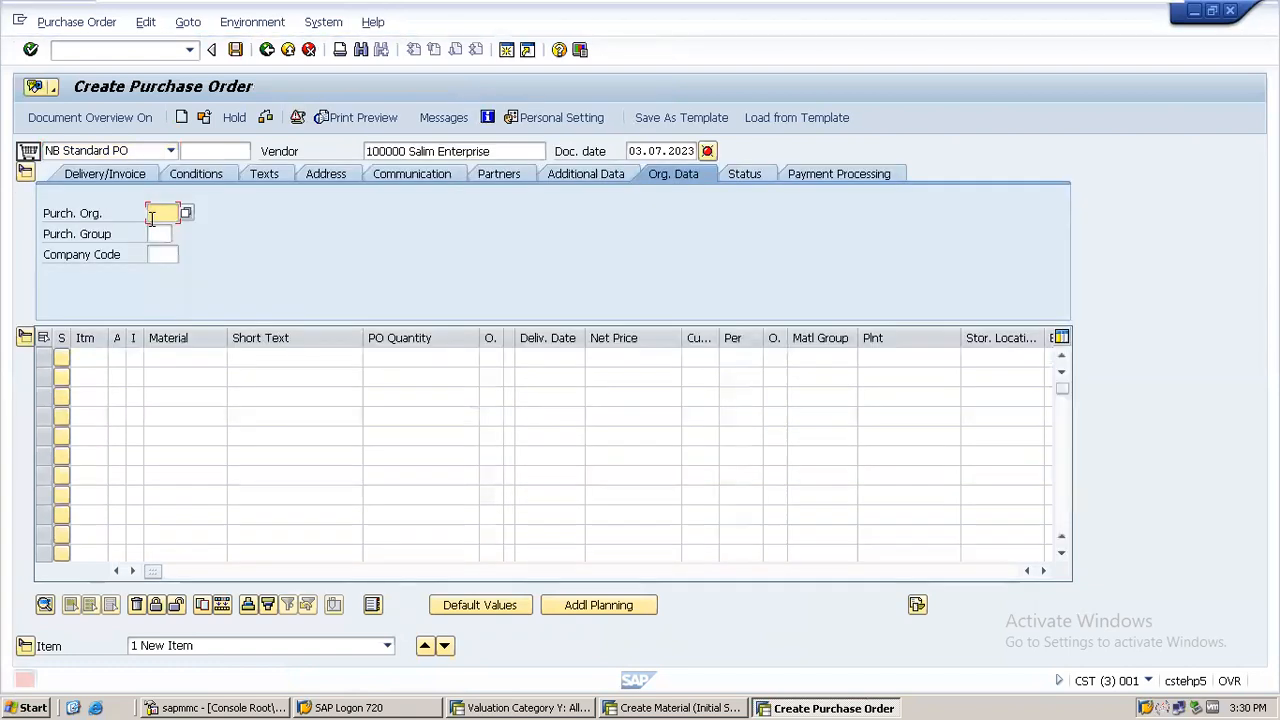
Step: Set the purchase order's organizational data to purchasing organization EGPO, purchasing group PG1 and company code EG00
text(EGPU)
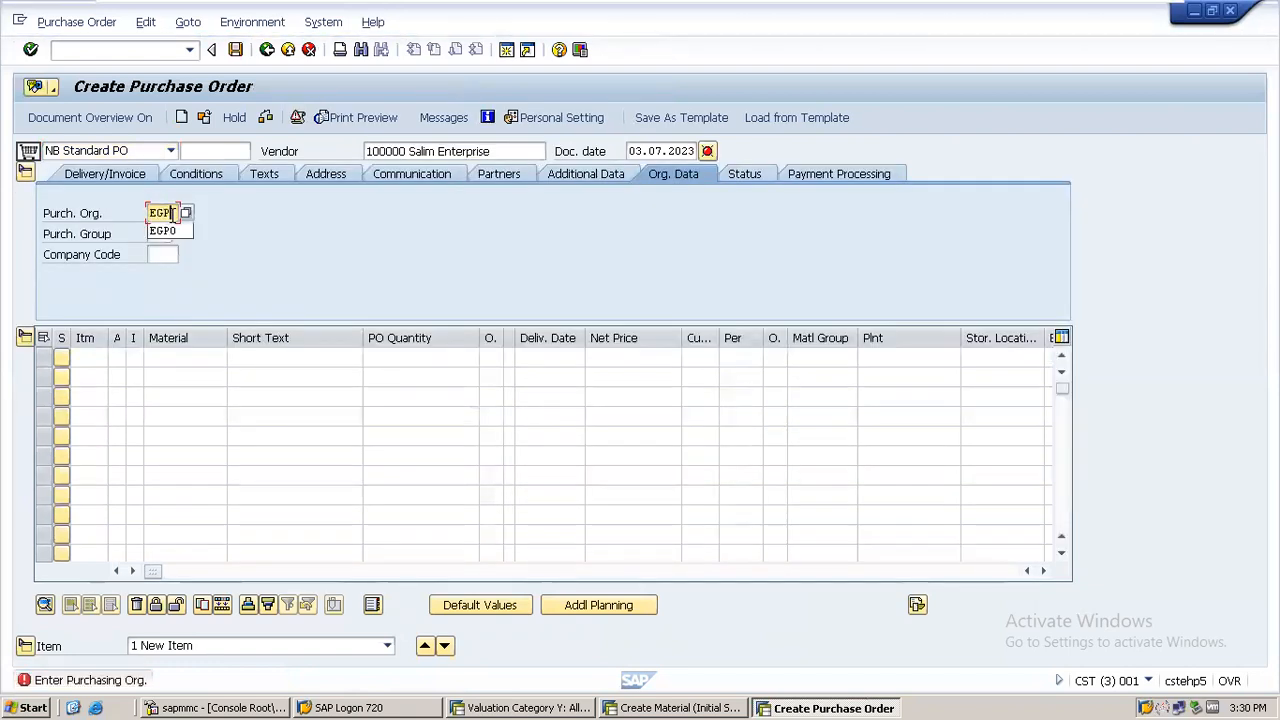
key(Tab)
text(Pg1)
key(Tab)
text(EG)
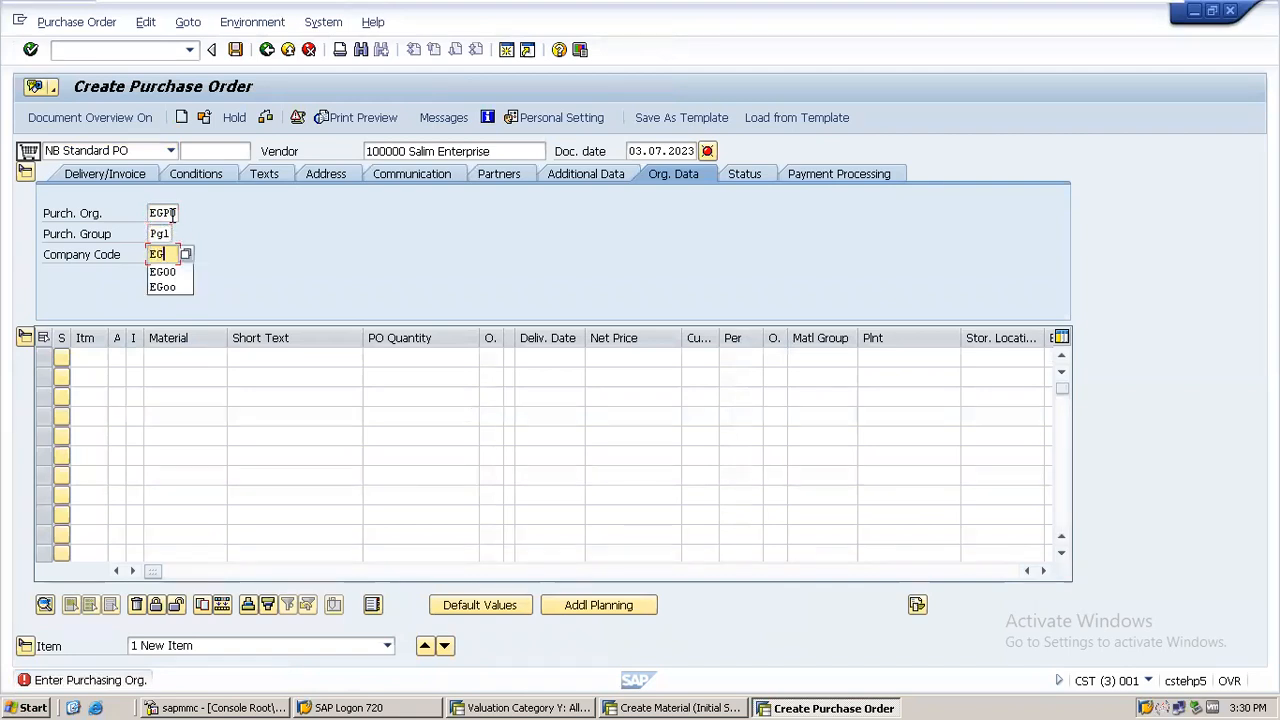
text(00)
key(Return)
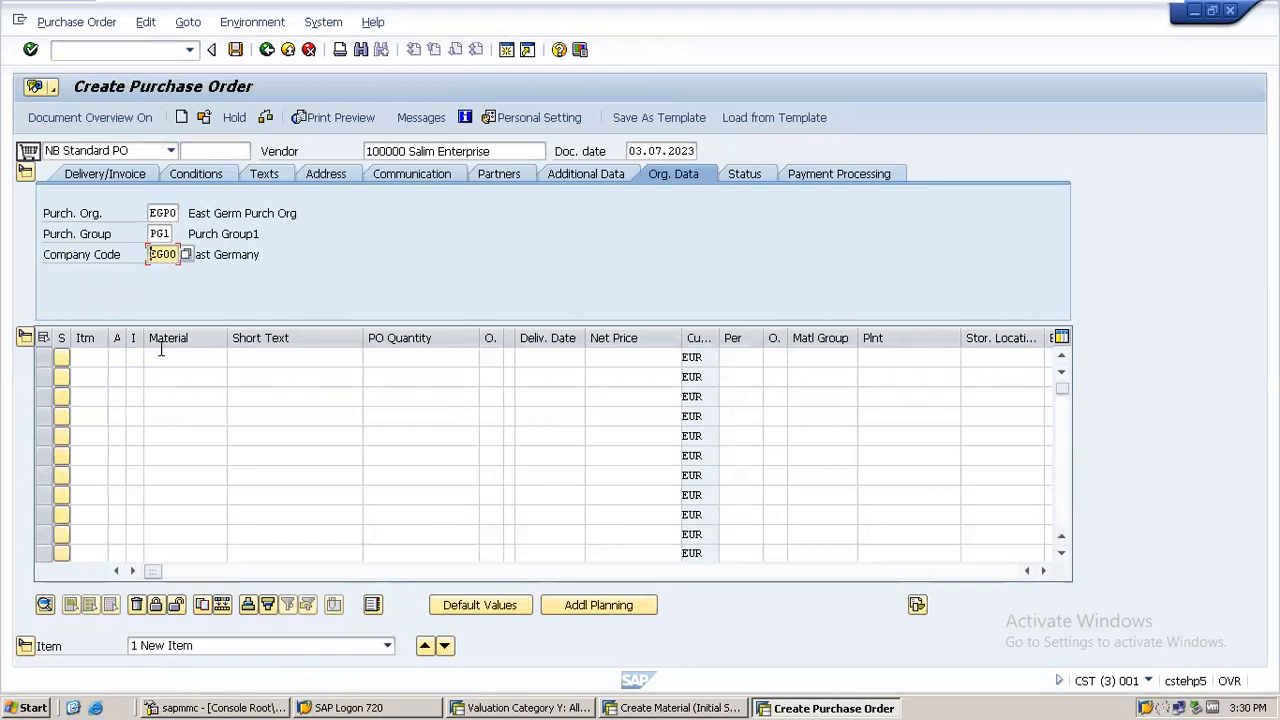
Step: Add material 200021 as the first purchase order item with plant EBER
click(160, 350)
text(200021)
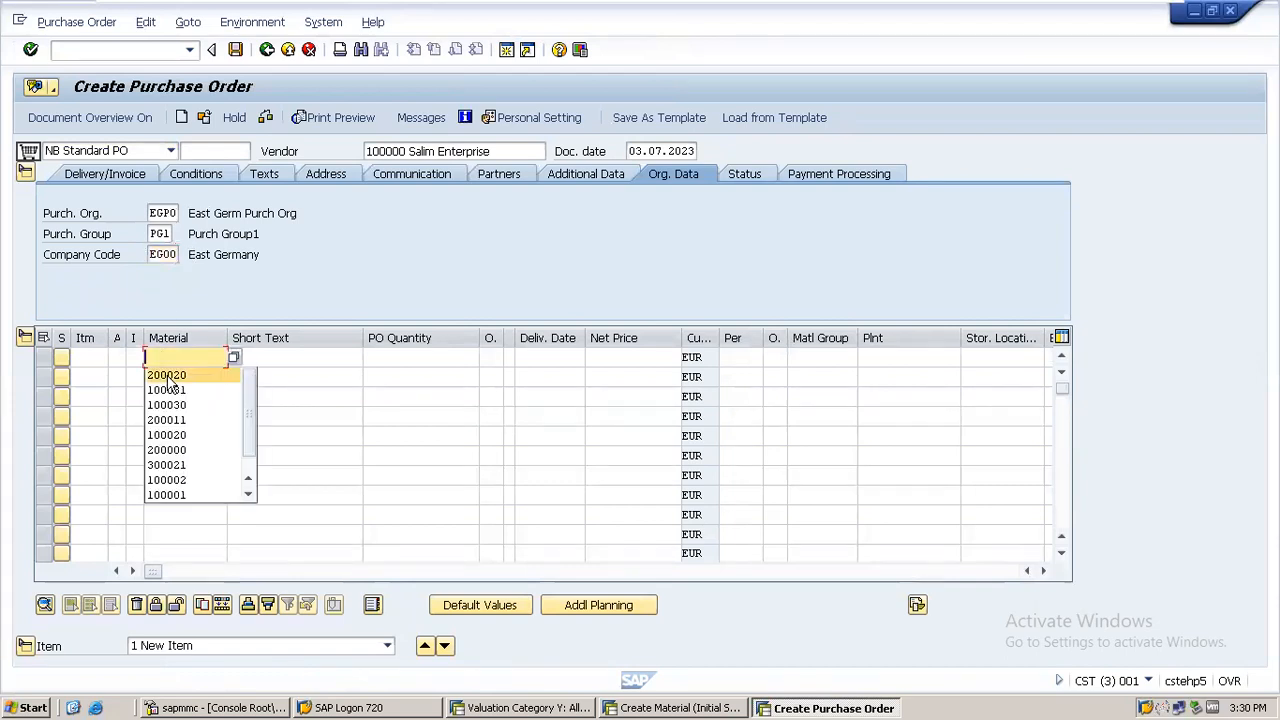
key(Return)
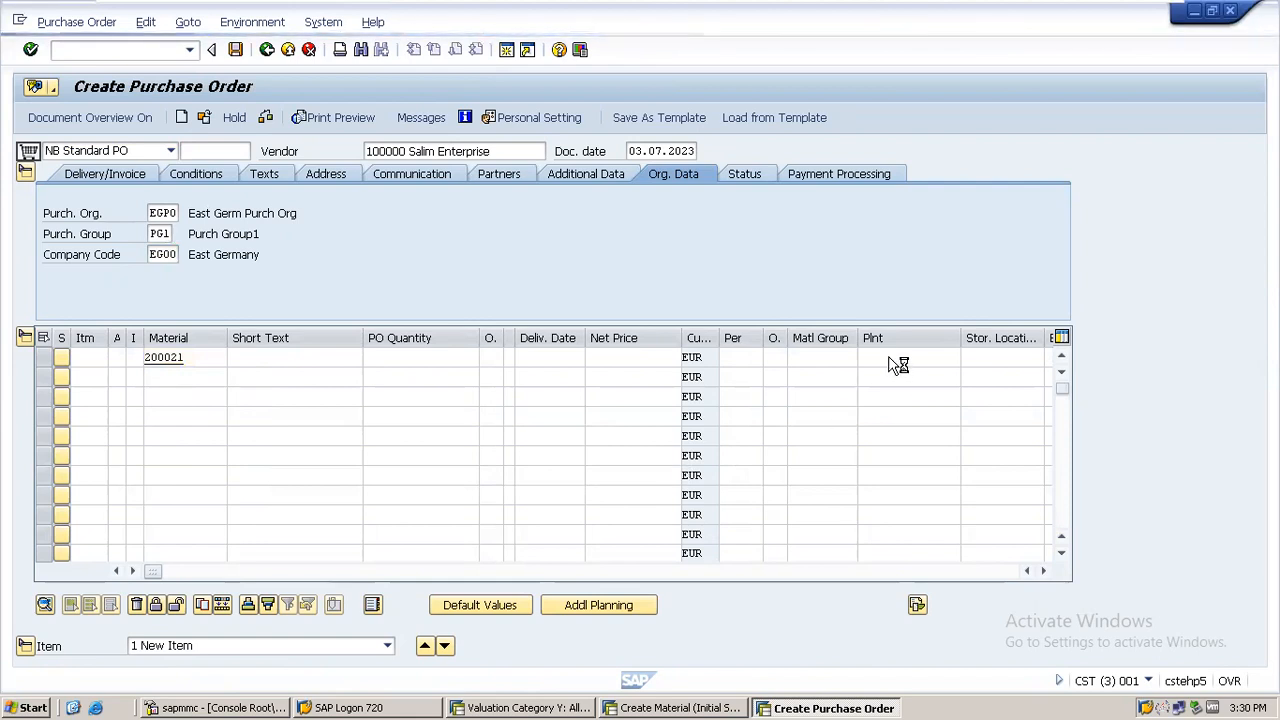
text(EBER)
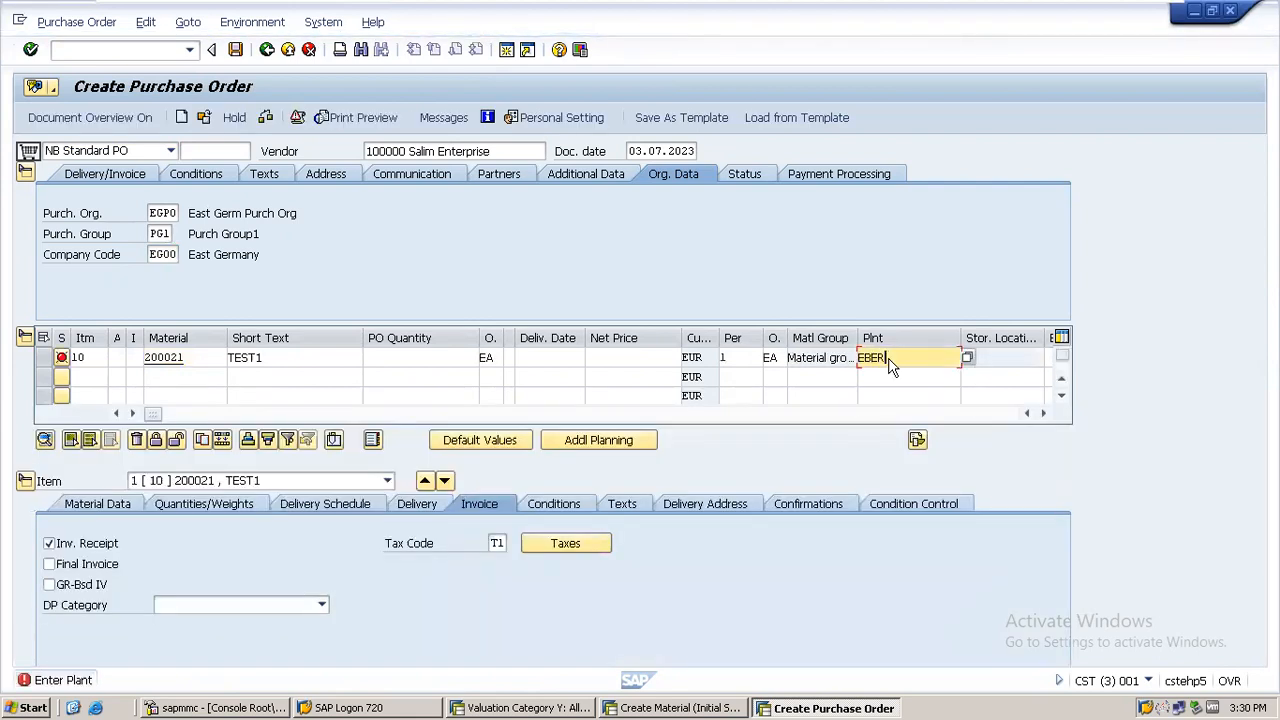
key(Return)
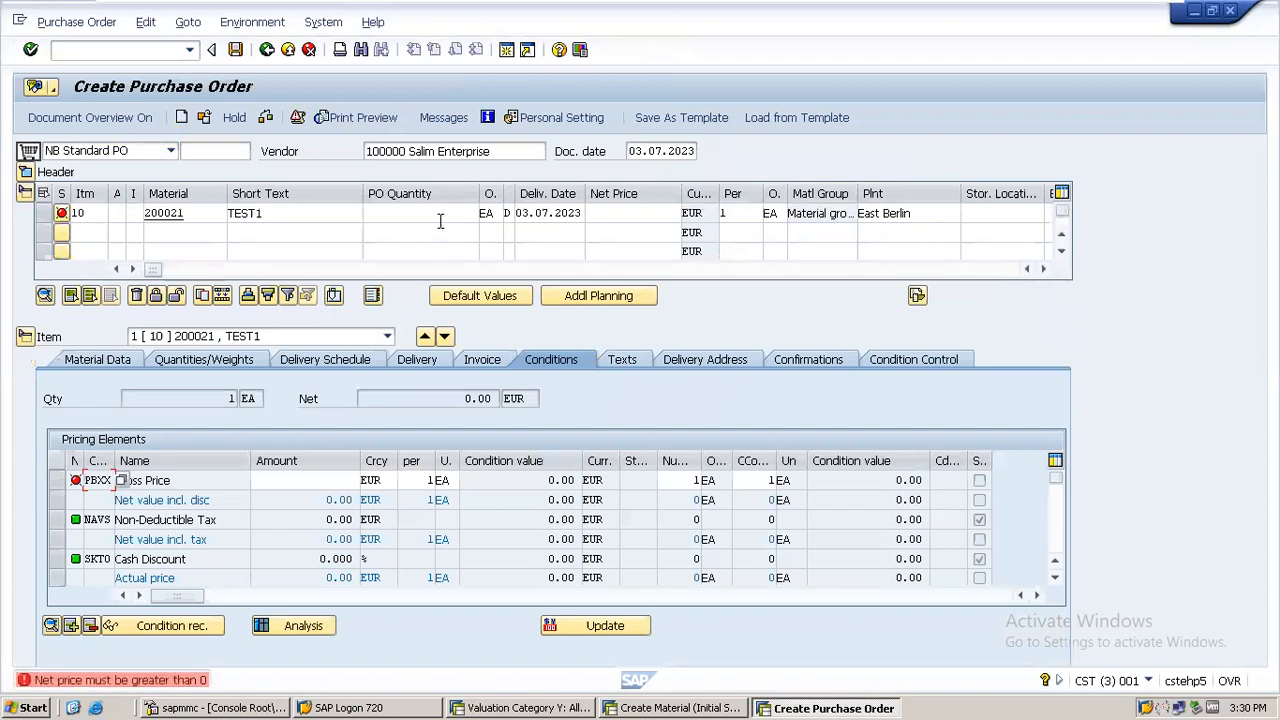
Step: Set item 10 to a quantity of 100 EA and a net price of 10 EUR
click(431, 216)
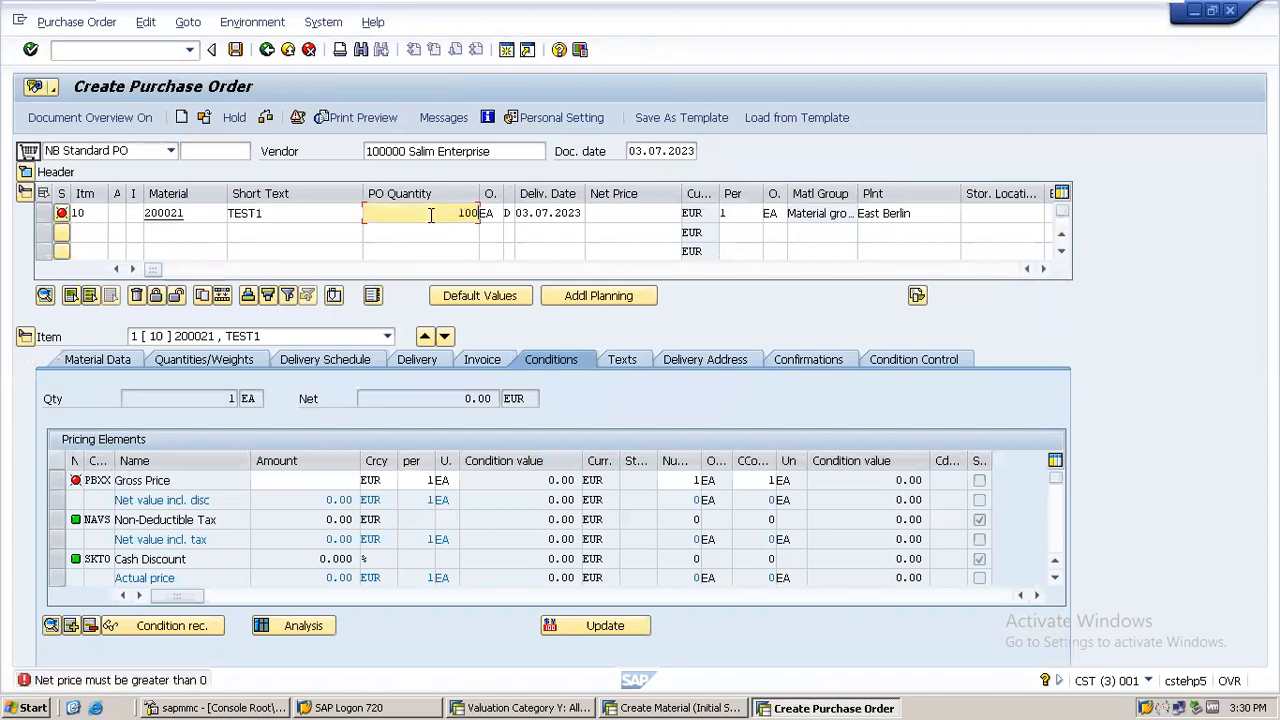
click(635, 210)
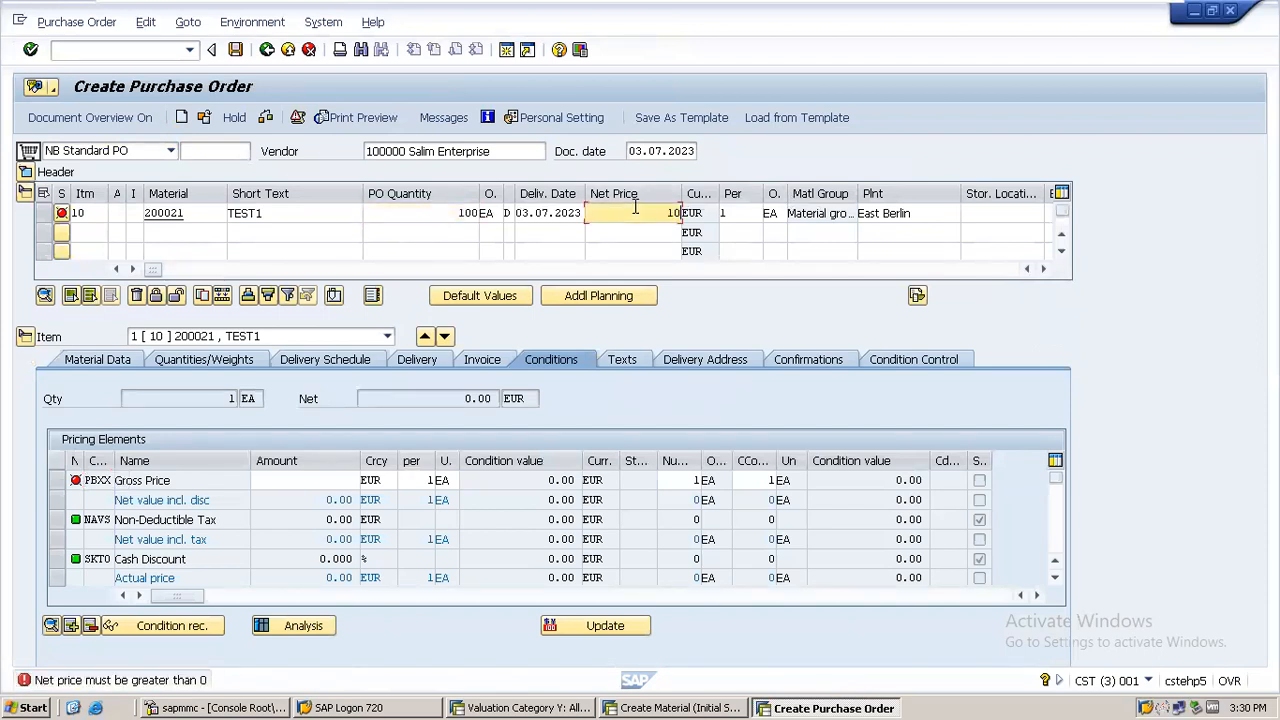
key(Return)
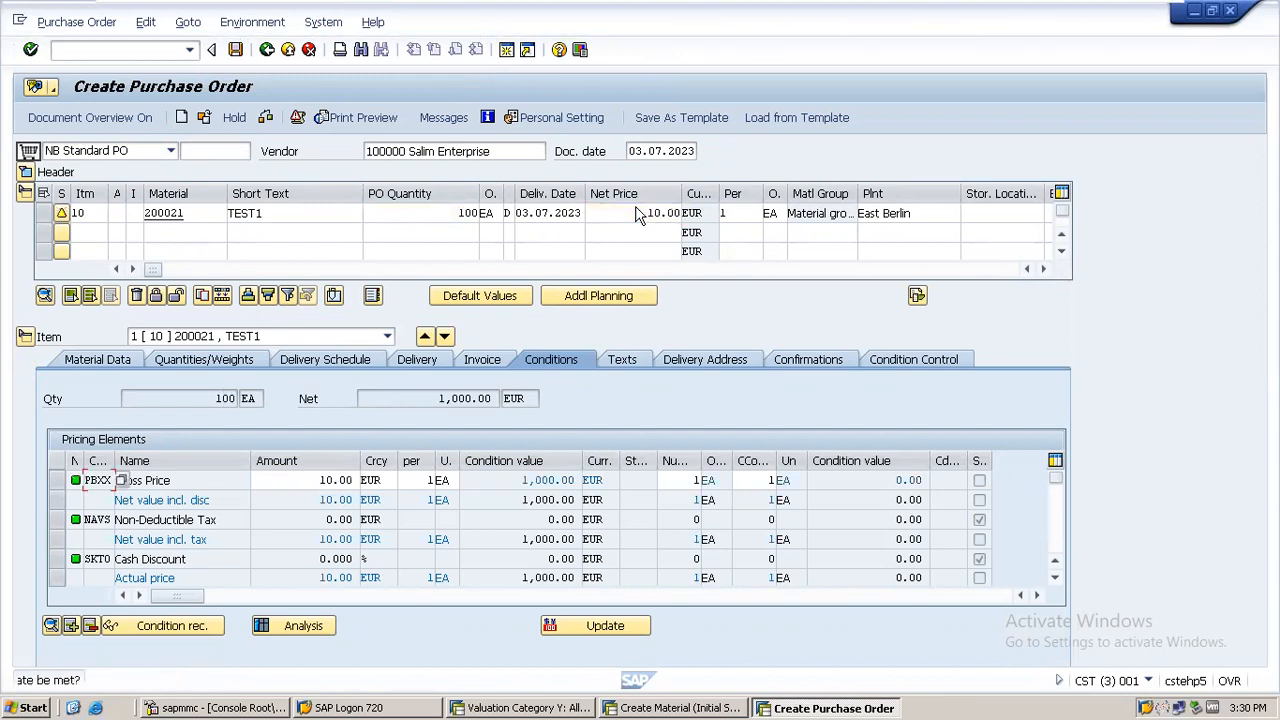
Step: Change the valuation type in item 10's delivery data to Z-AVERAGE and save the purchase order
click(417, 362)
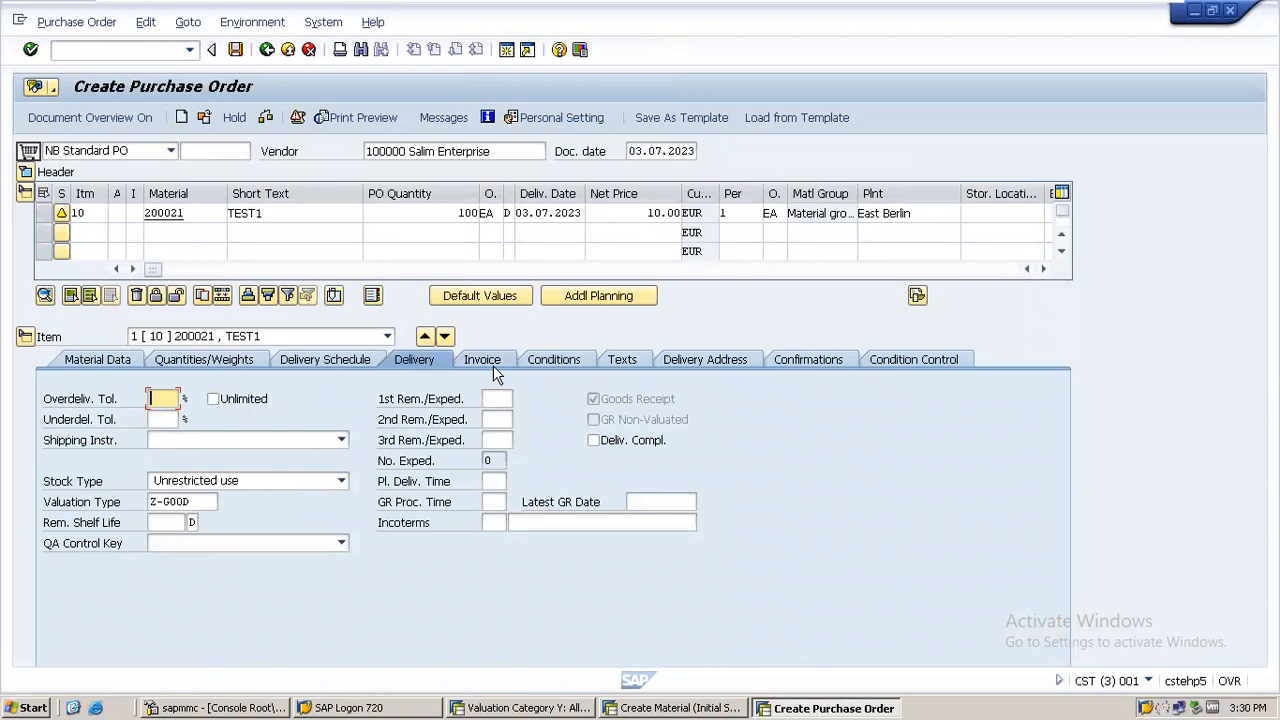
click(106, 506)
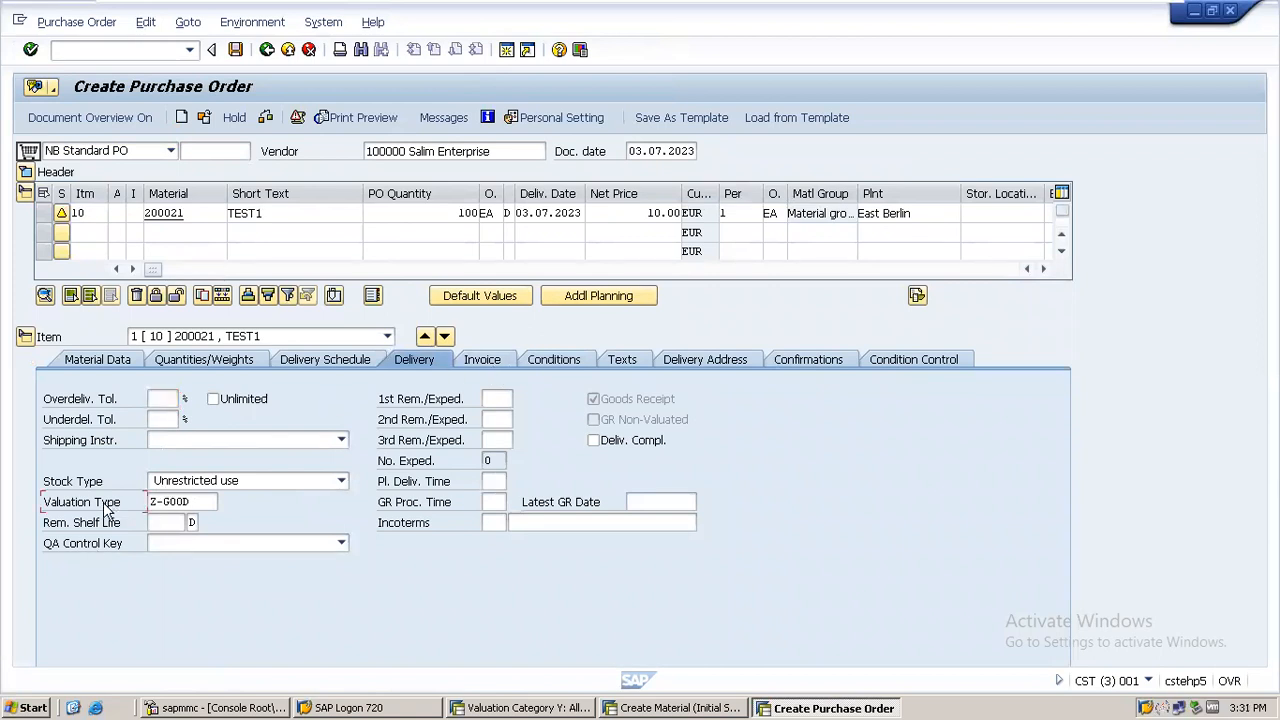
click(191, 505)
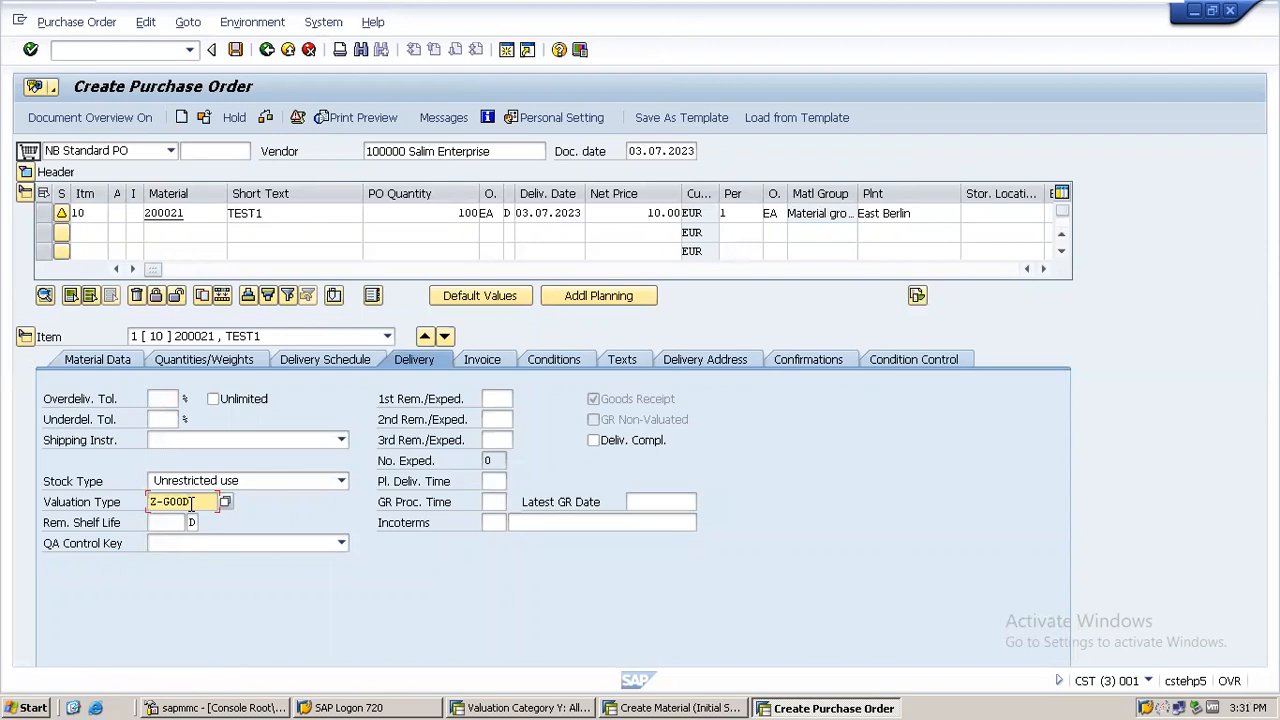
drag(195, 502, 127, 512)
click(226, 503)
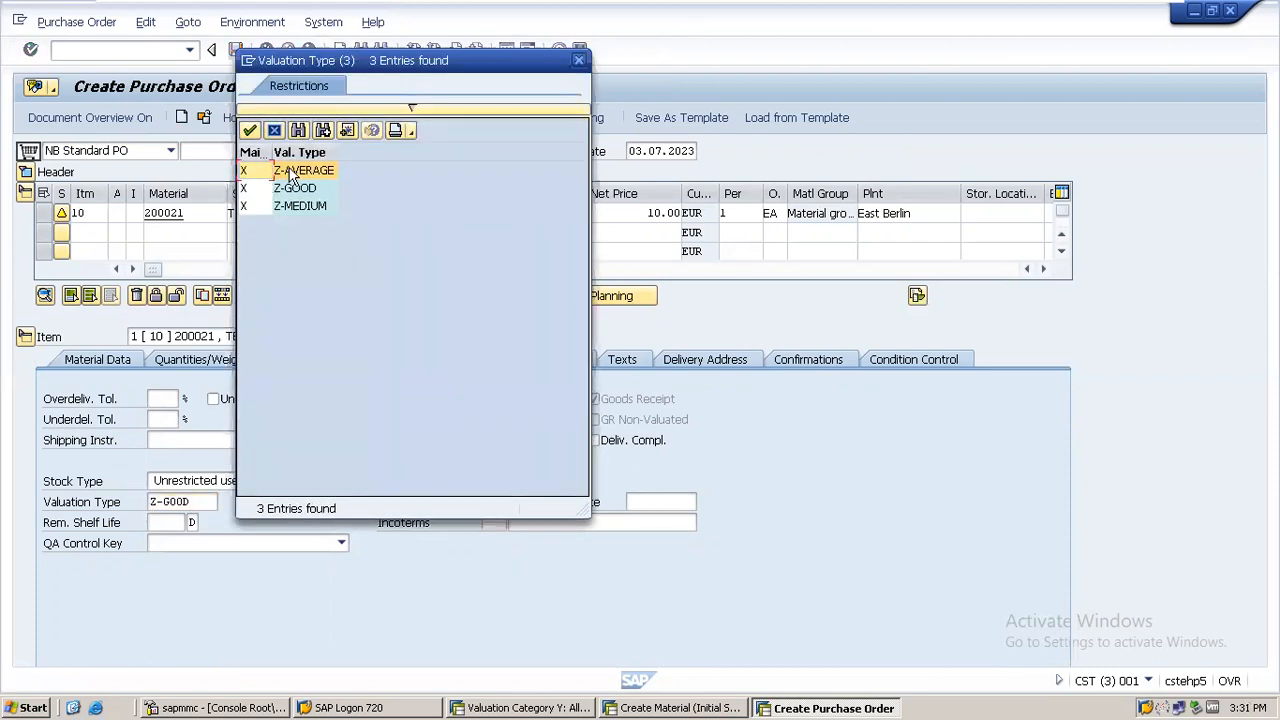
double_click(292, 174)
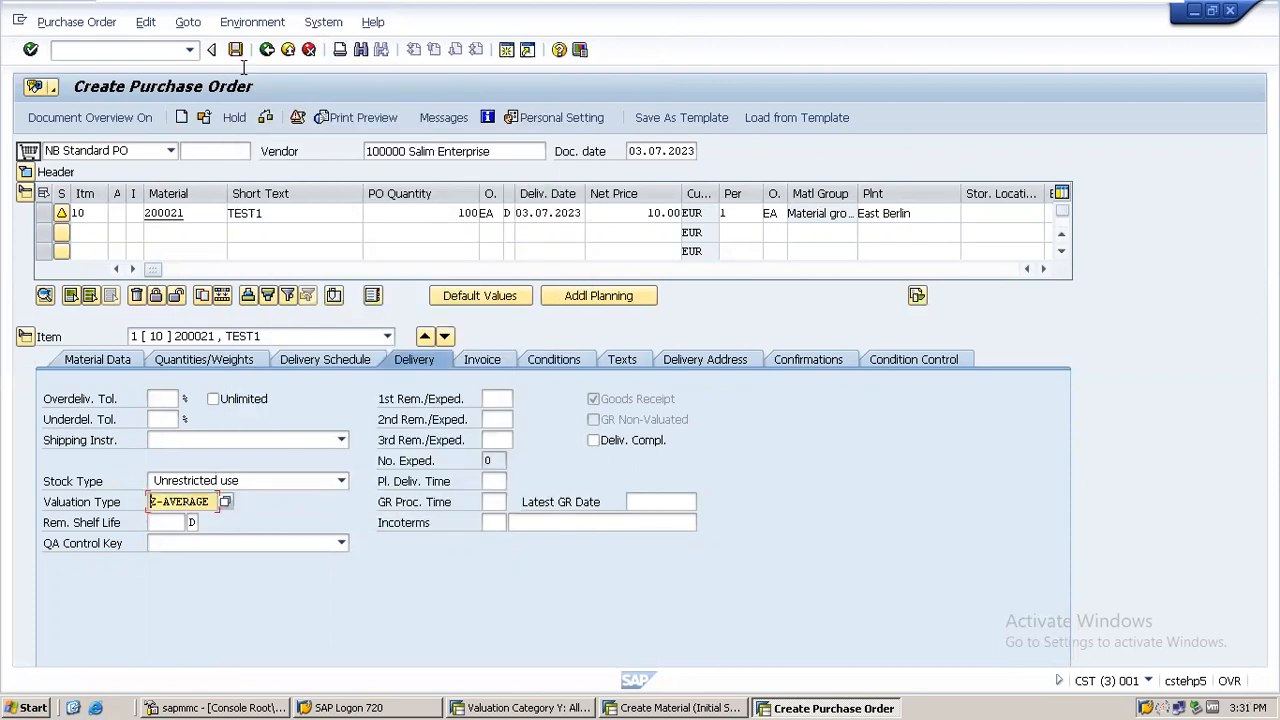
click(266, 118)
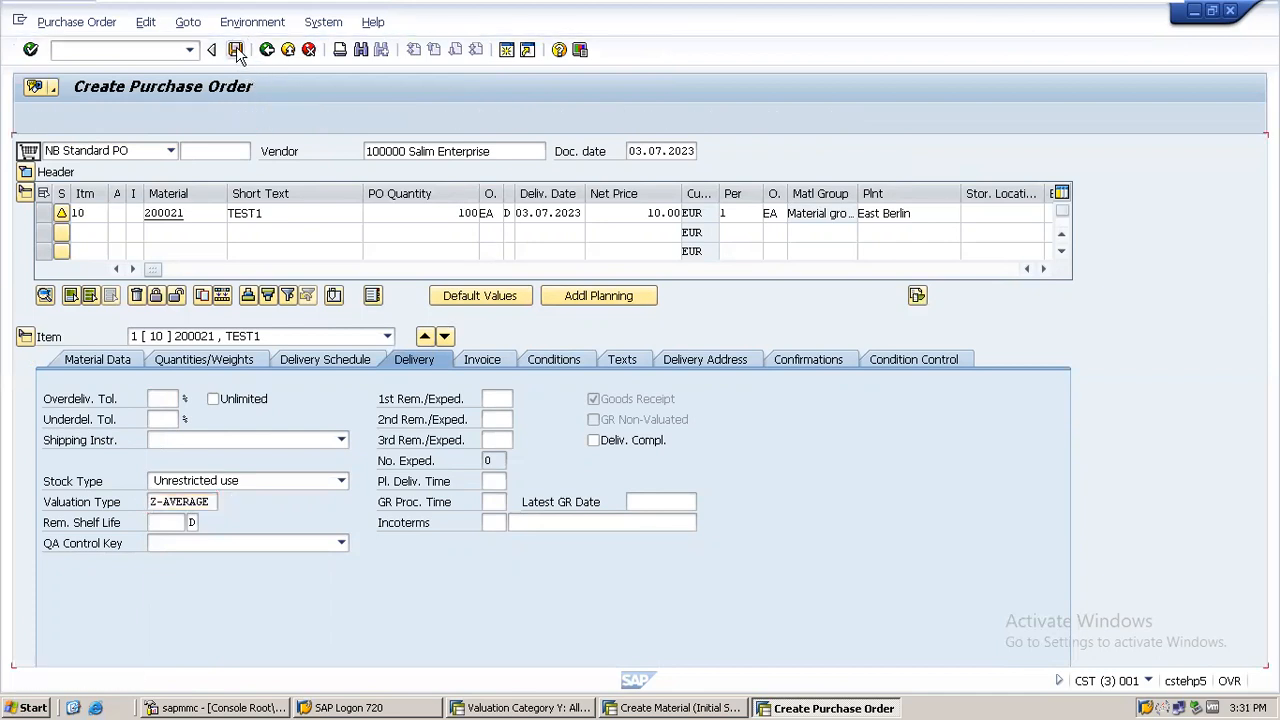
click(236, 51)
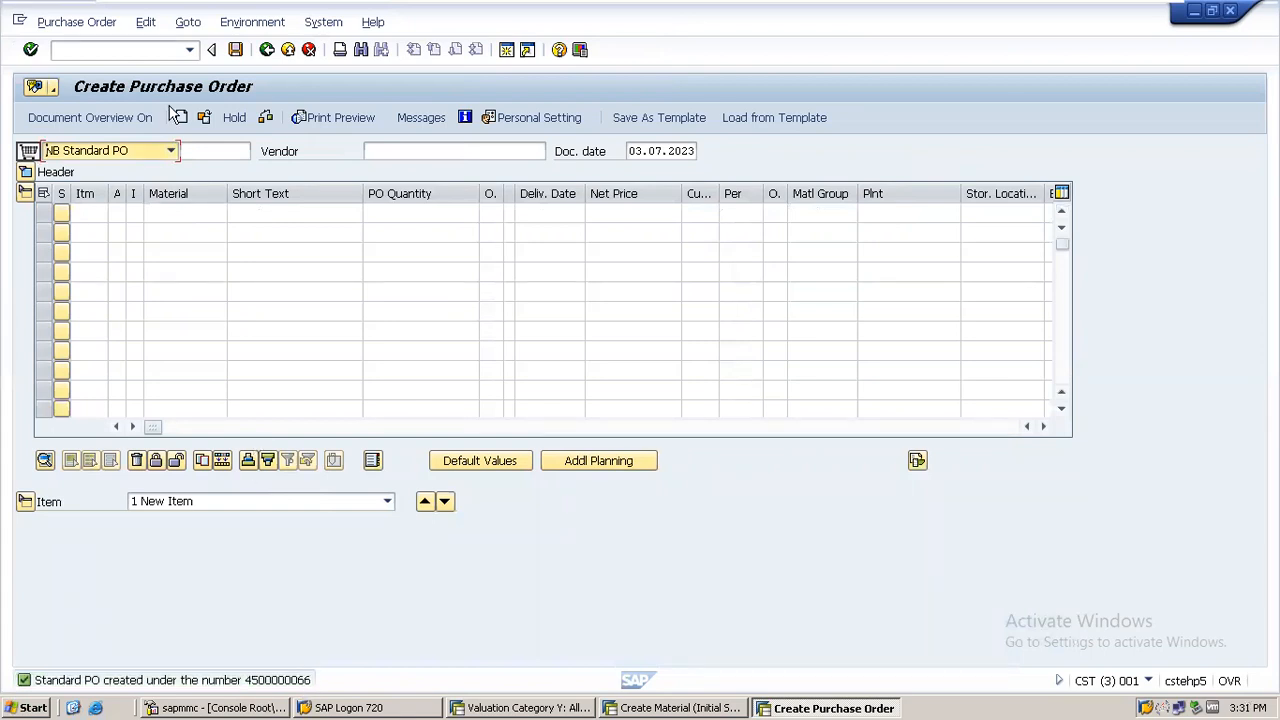
Step: Begin a second standard purchase order for vendor Salim Enterprise with purchasing organization EGPO and purchasing group PG1
click(378, 150)
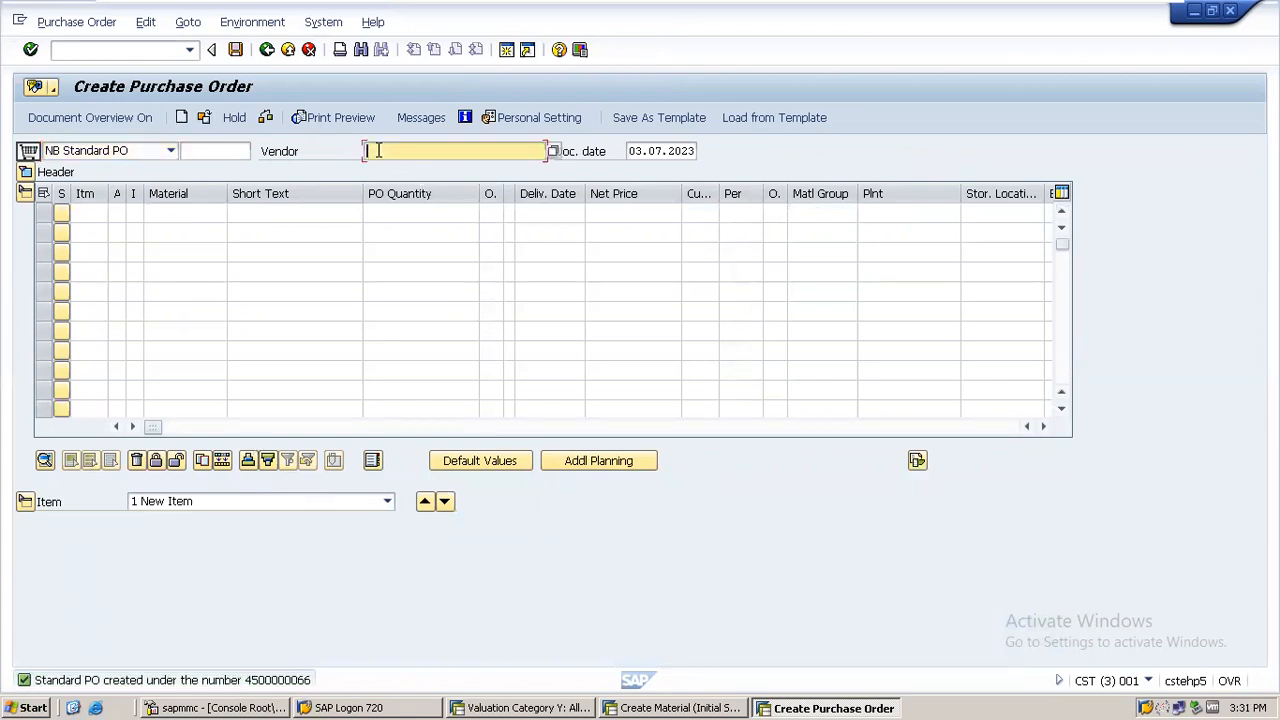
text(1)
click(380, 166)
key(Return)
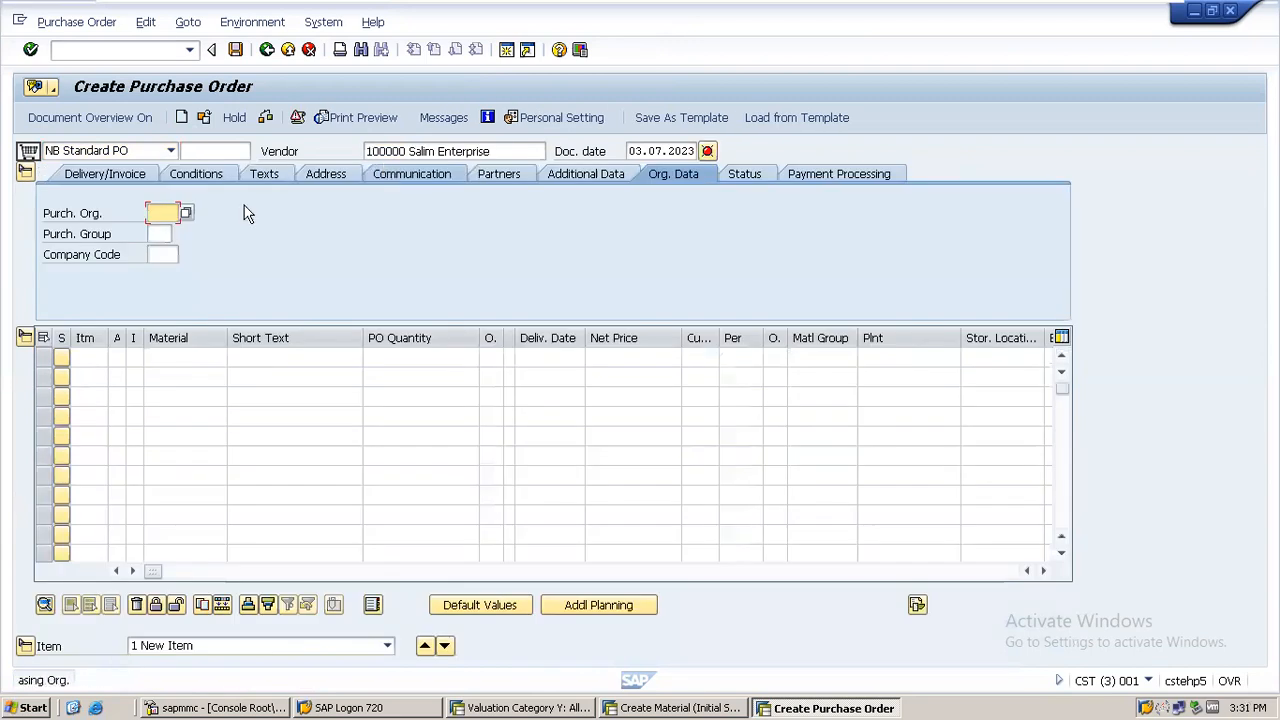
text(E)
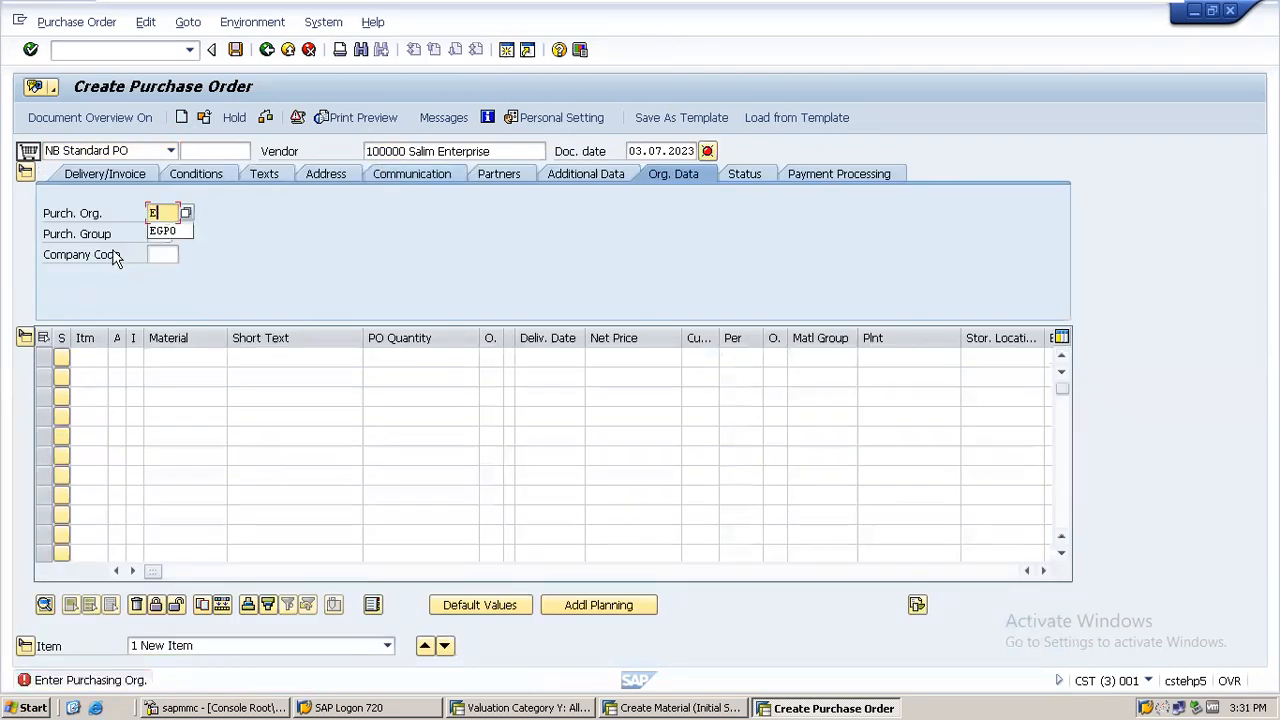
text(GPO)
key(Return)
text(PG1)
key(Return)
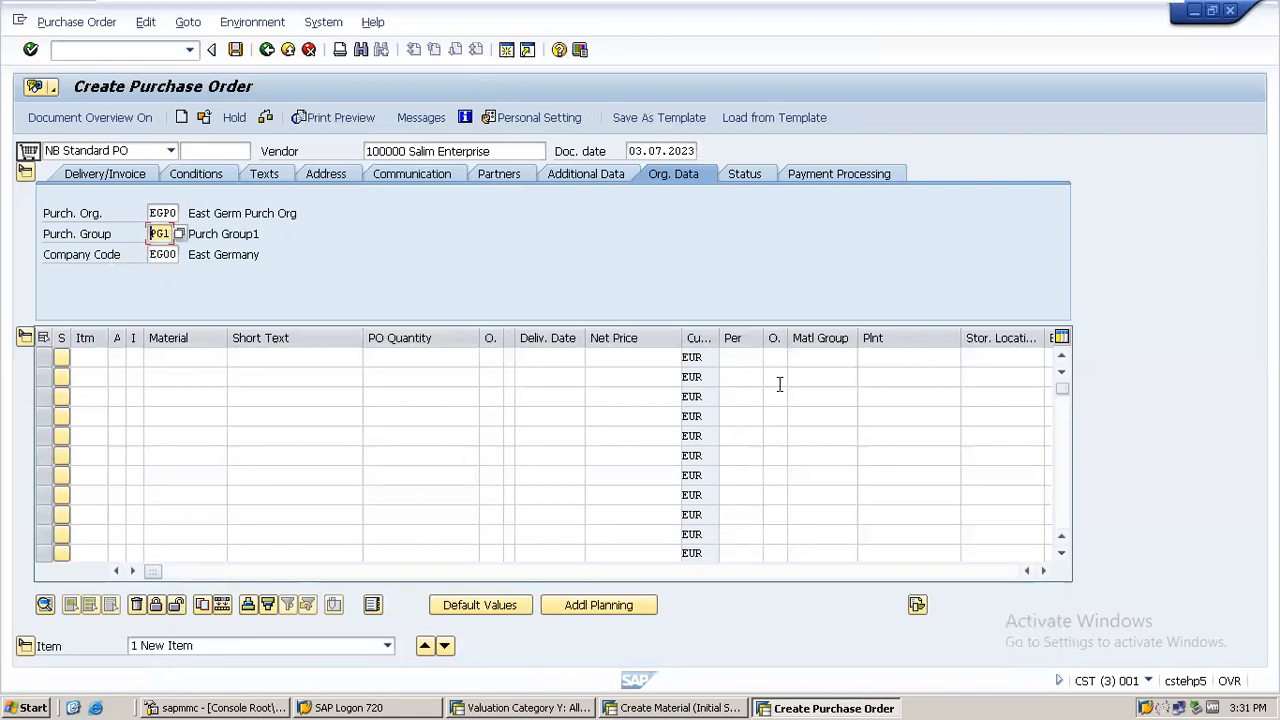
Step: Add material 200021 as item 10 of the purchase order with plant EBER and a quantity of 100 EA
click(160, 356)
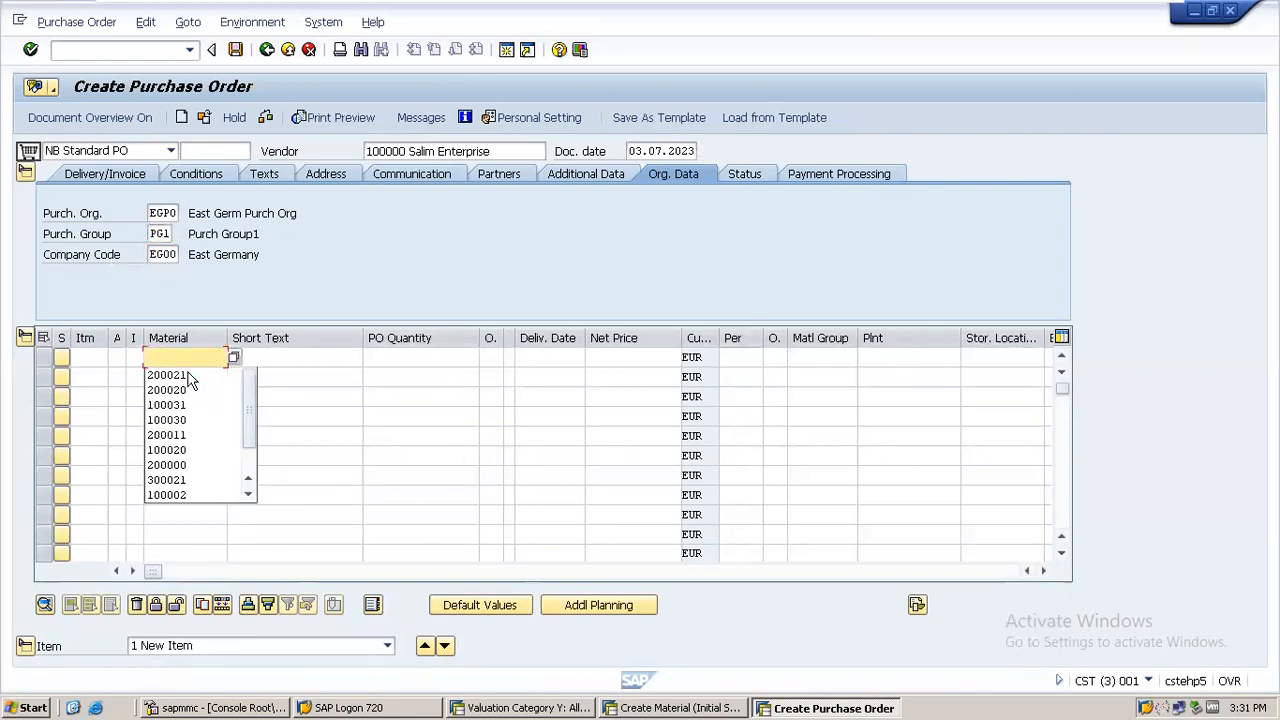
click(190, 380)
key(Return)
text(EB00)
key(Return)
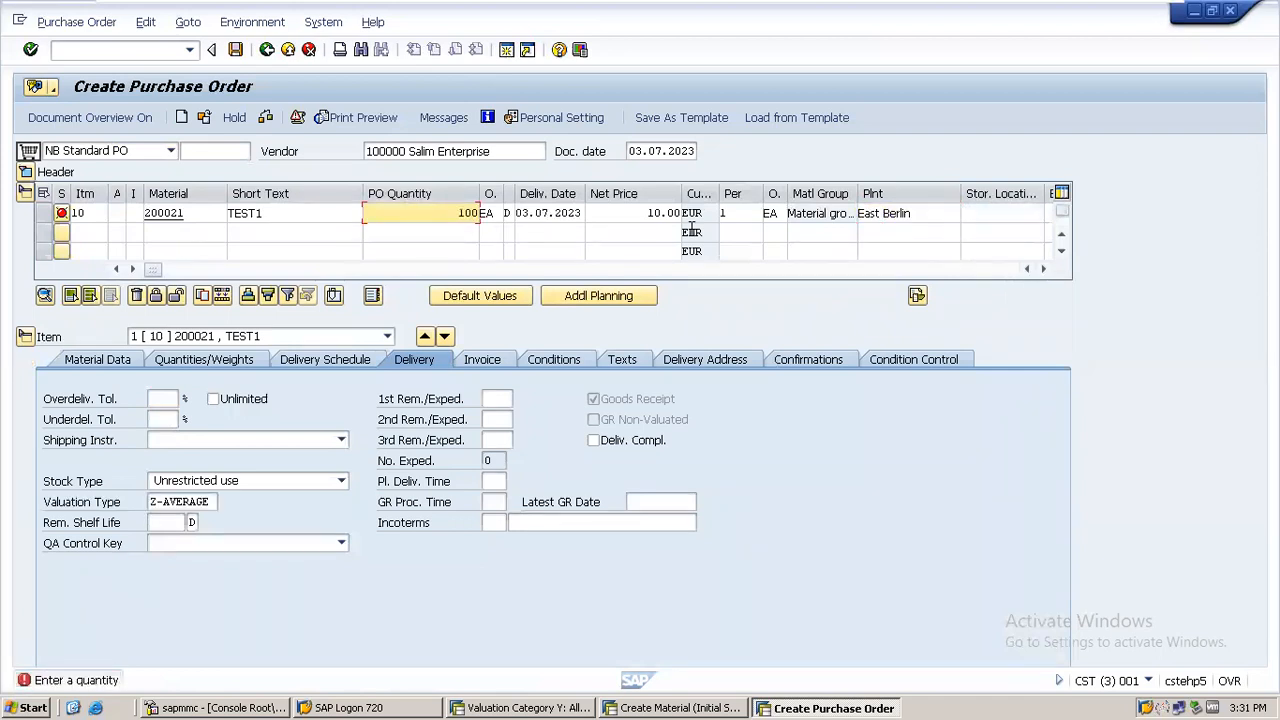
Step: Set item 10's net price to 15 EUR
double_click(645, 212)
text(1)
key(Return)
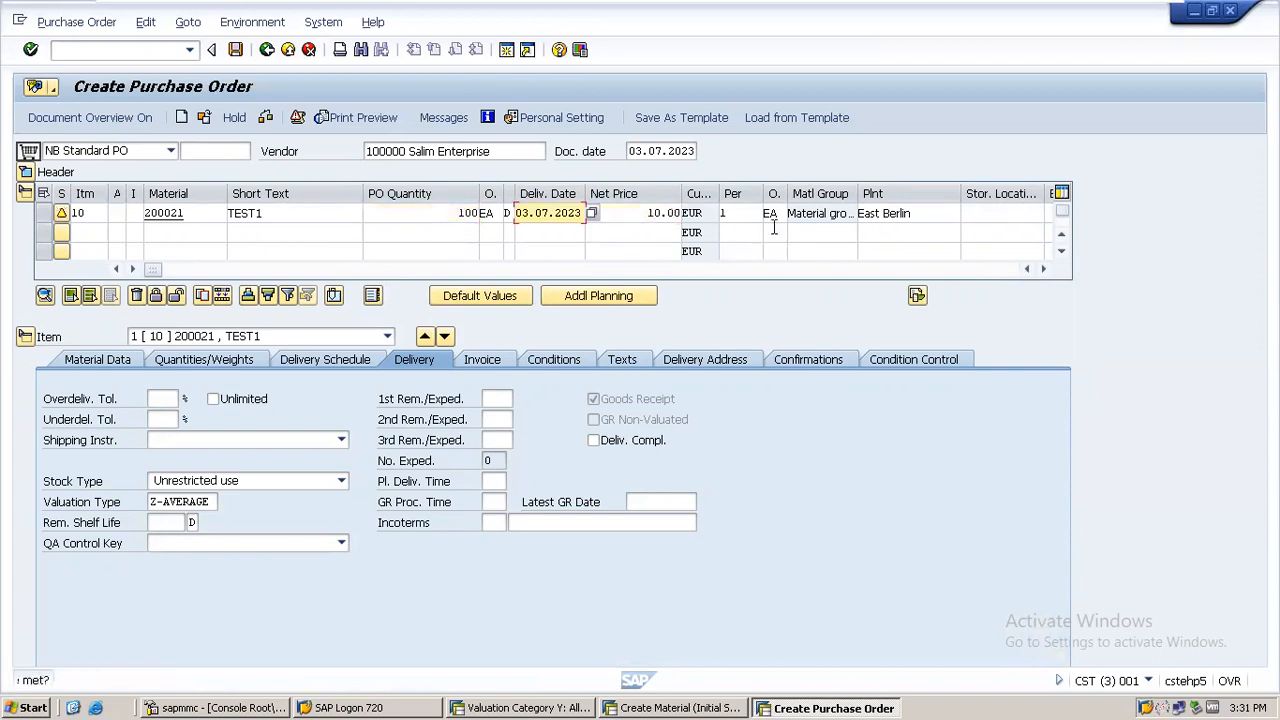
double_click(640, 212)
text(15)
key(Return)
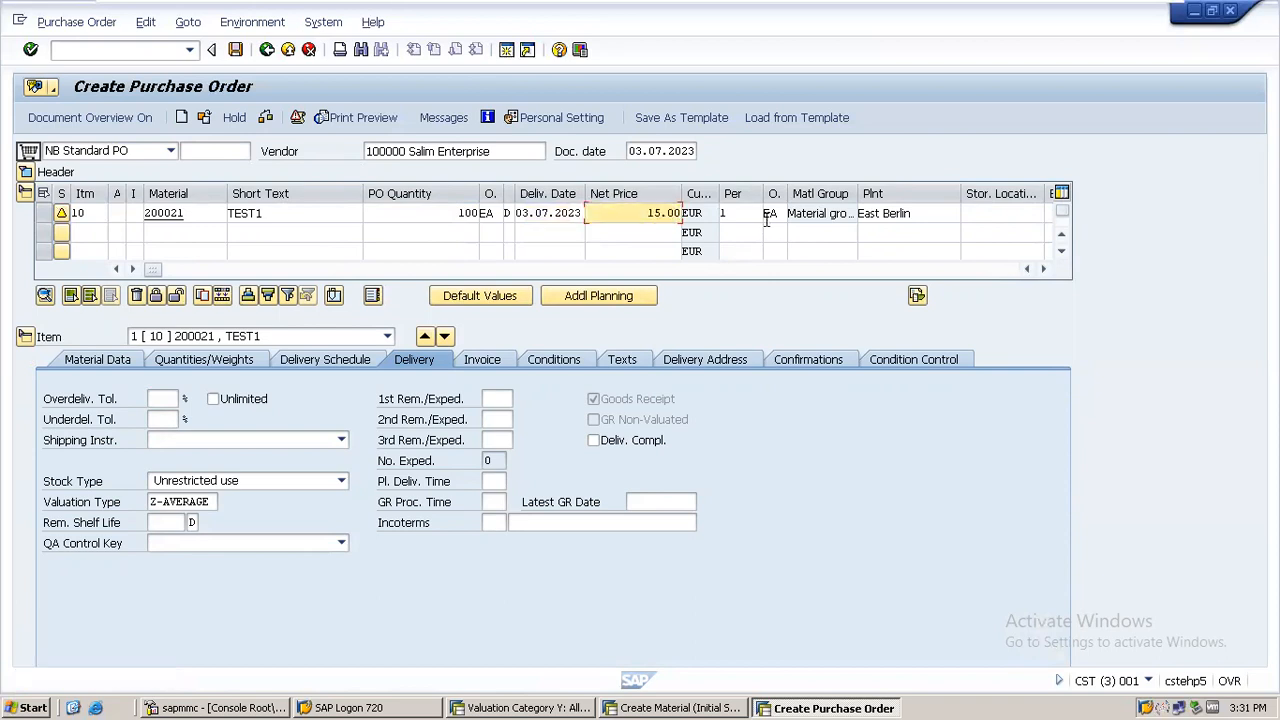
Step: Change the valuation type in item 10's delivery data to Z-MEDIUM and save the purchase order
click(193, 505)
drag(214, 501, 112, 508)
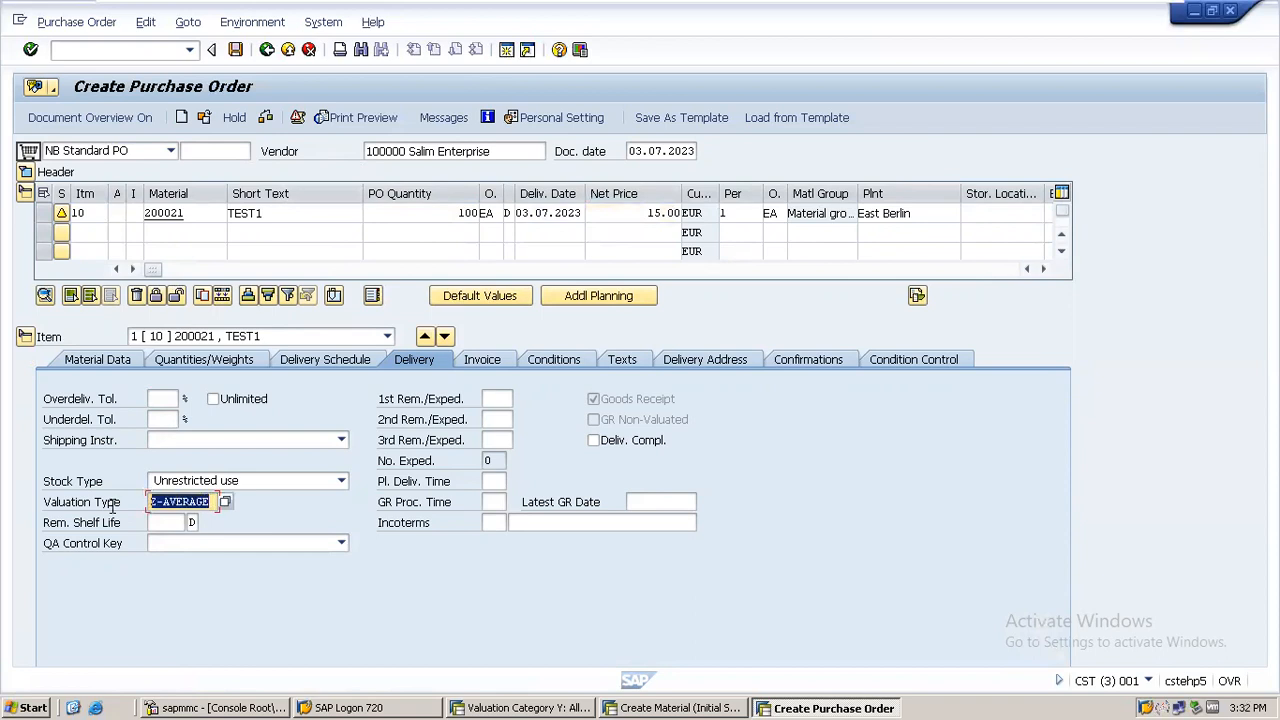
key(BackSpace)
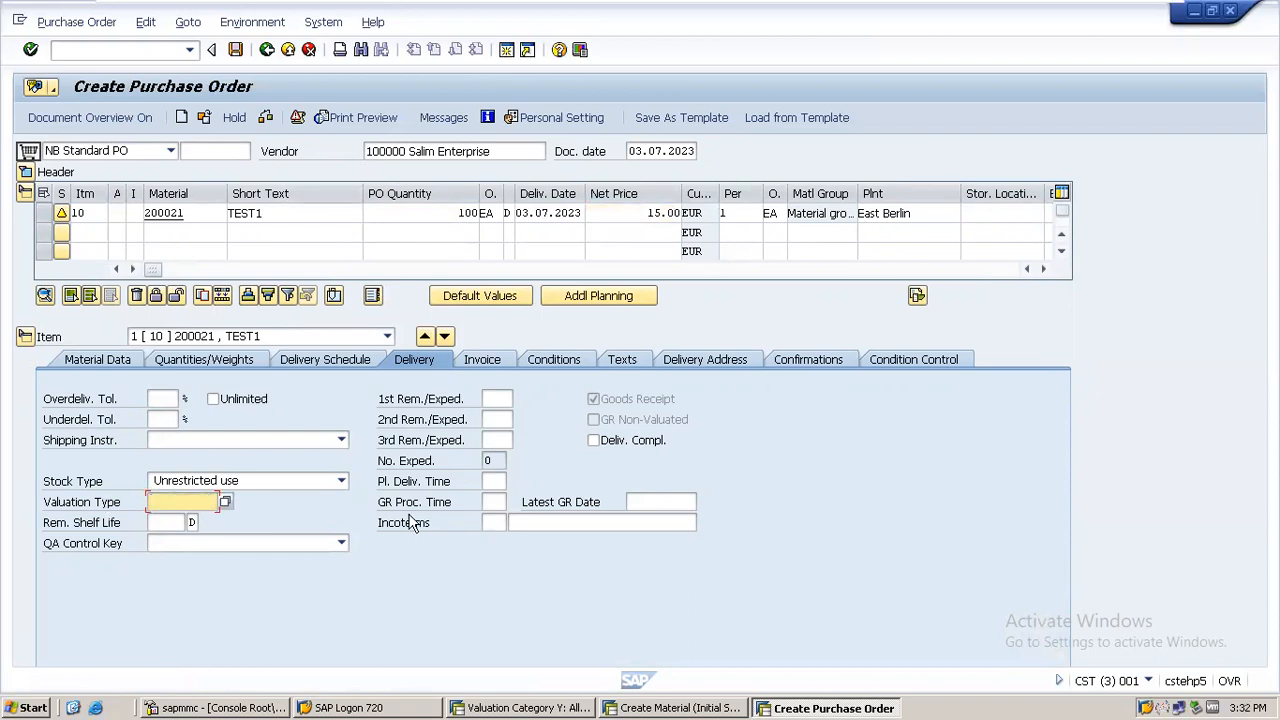
click(225, 502)
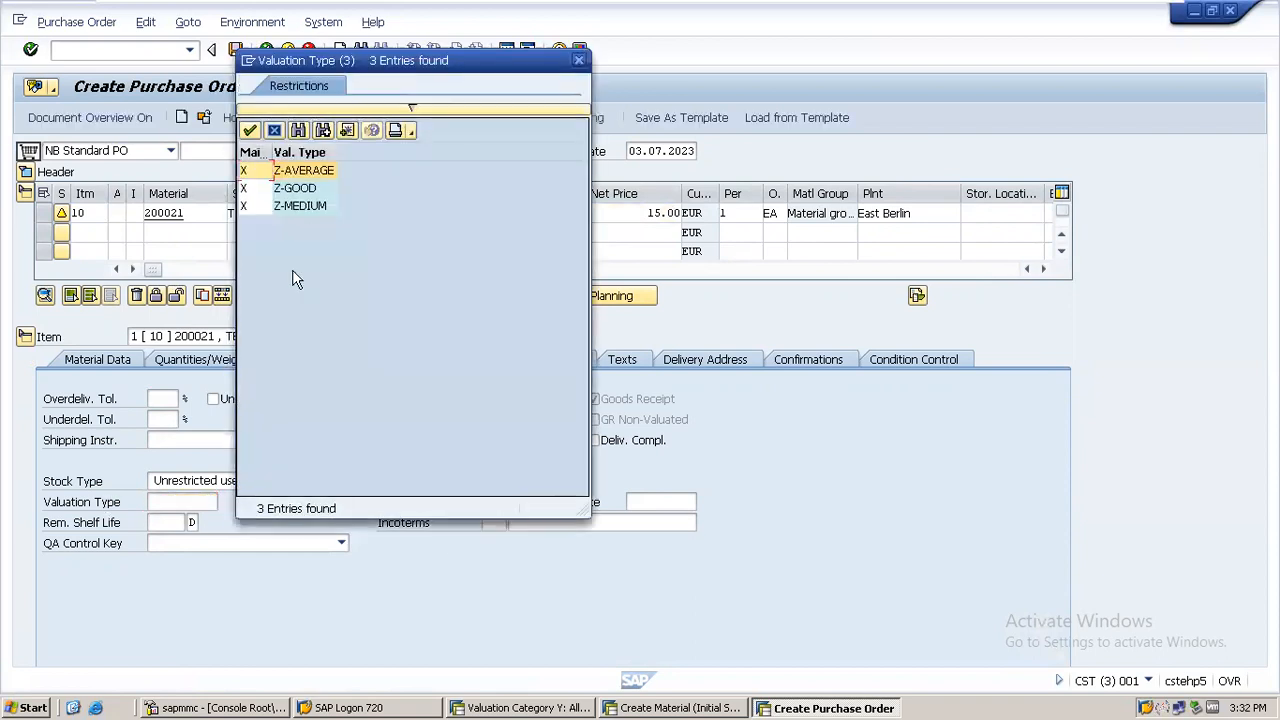
click(294, 195)
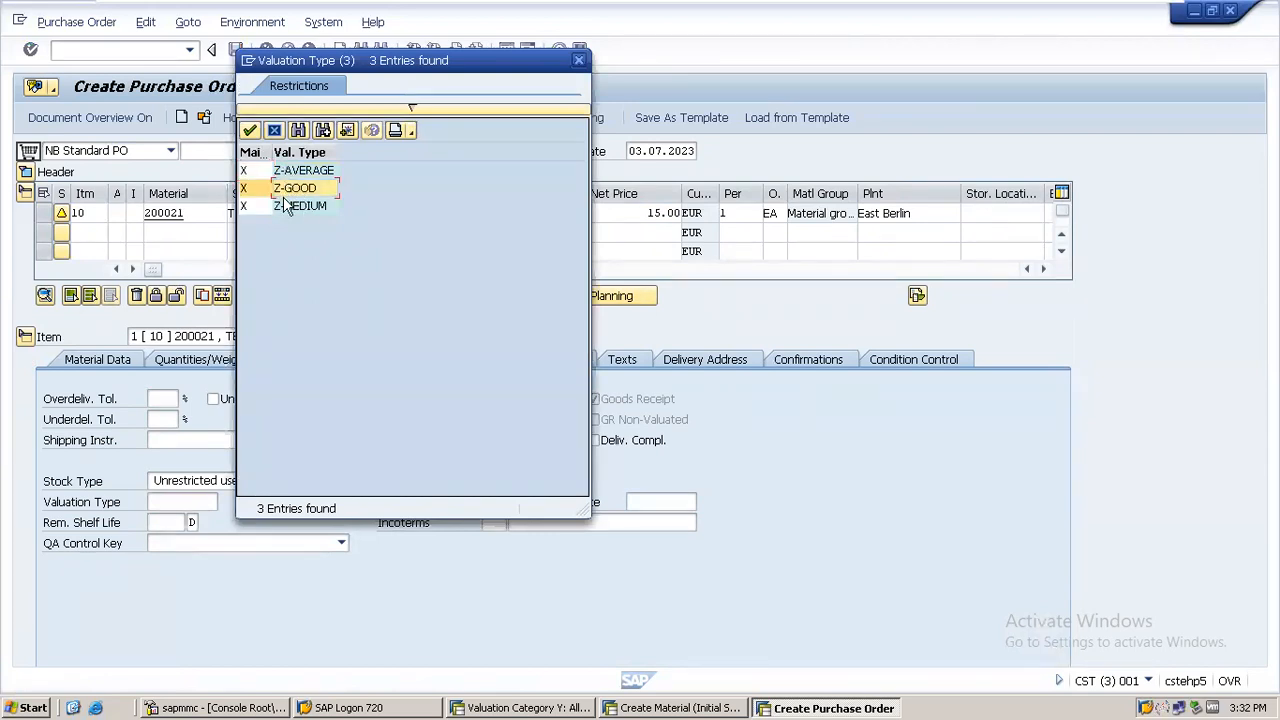
double_click(285, 207)
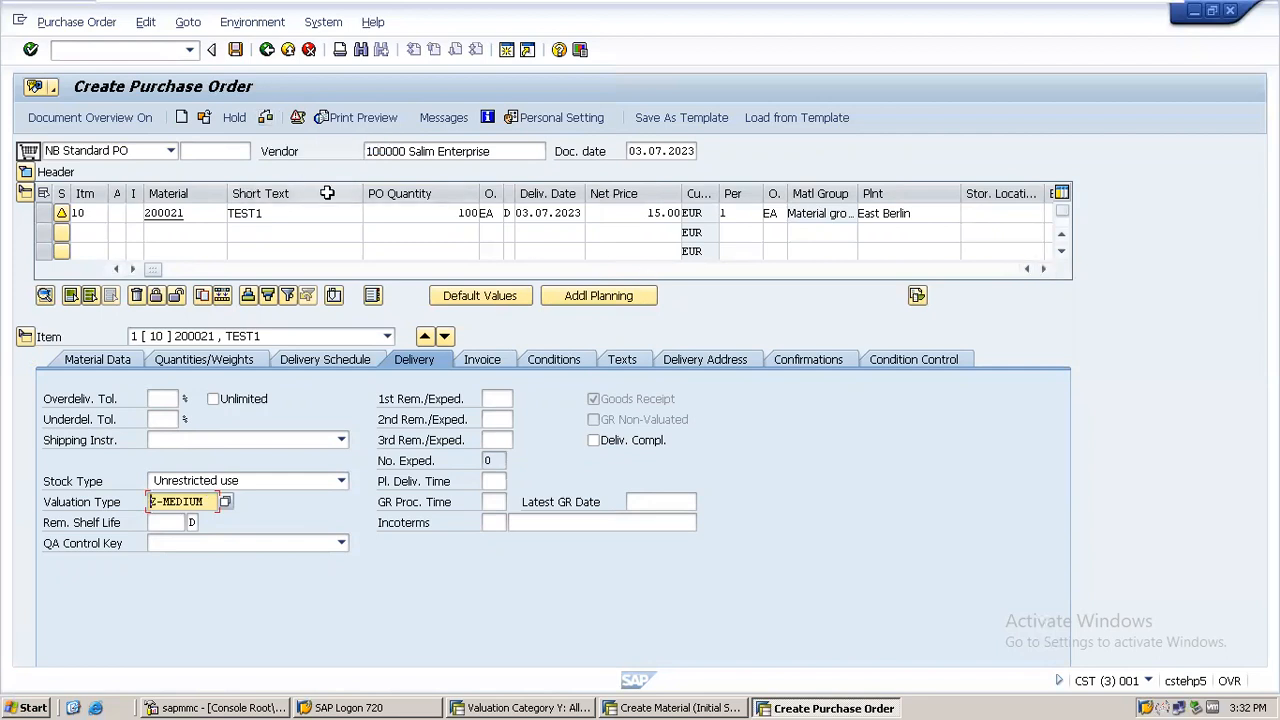
click(236, 52)
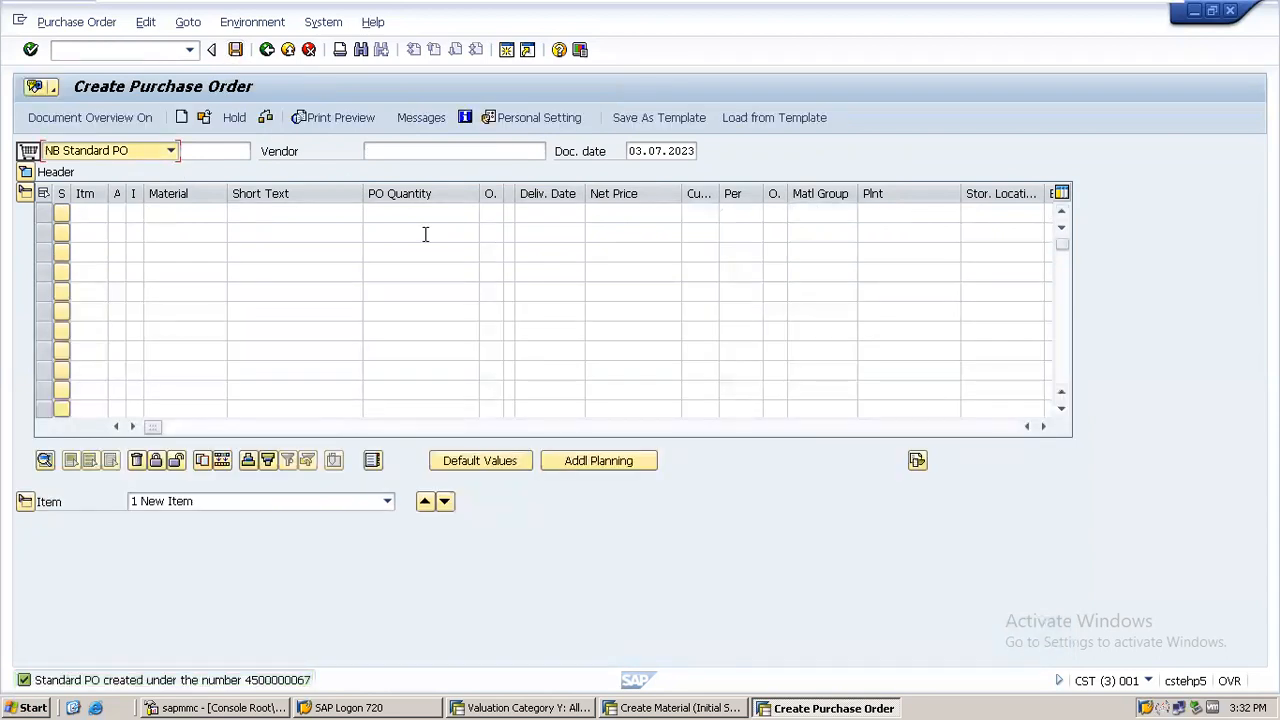
Step: Exit the current order entry and reopen the purchase order creation transaction with a blank order
click(383, 154)
click(384, 155)
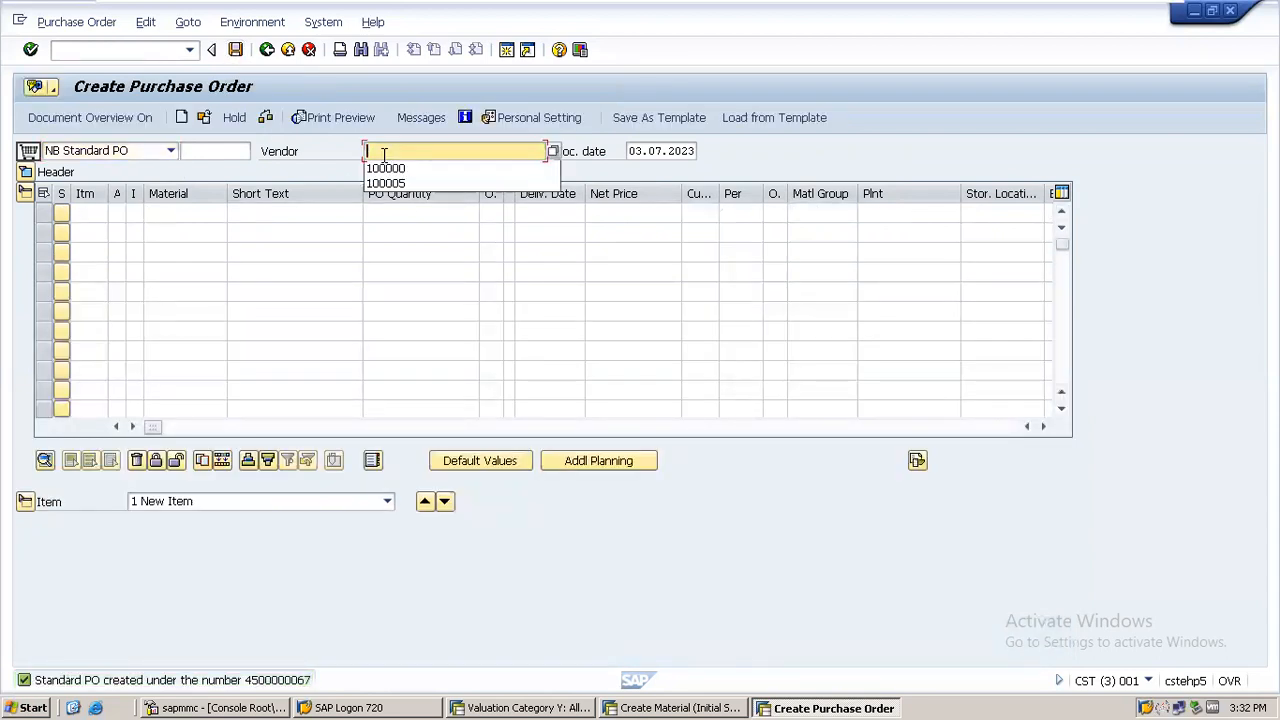
click(131, 49)
text(/n)
key(Return)
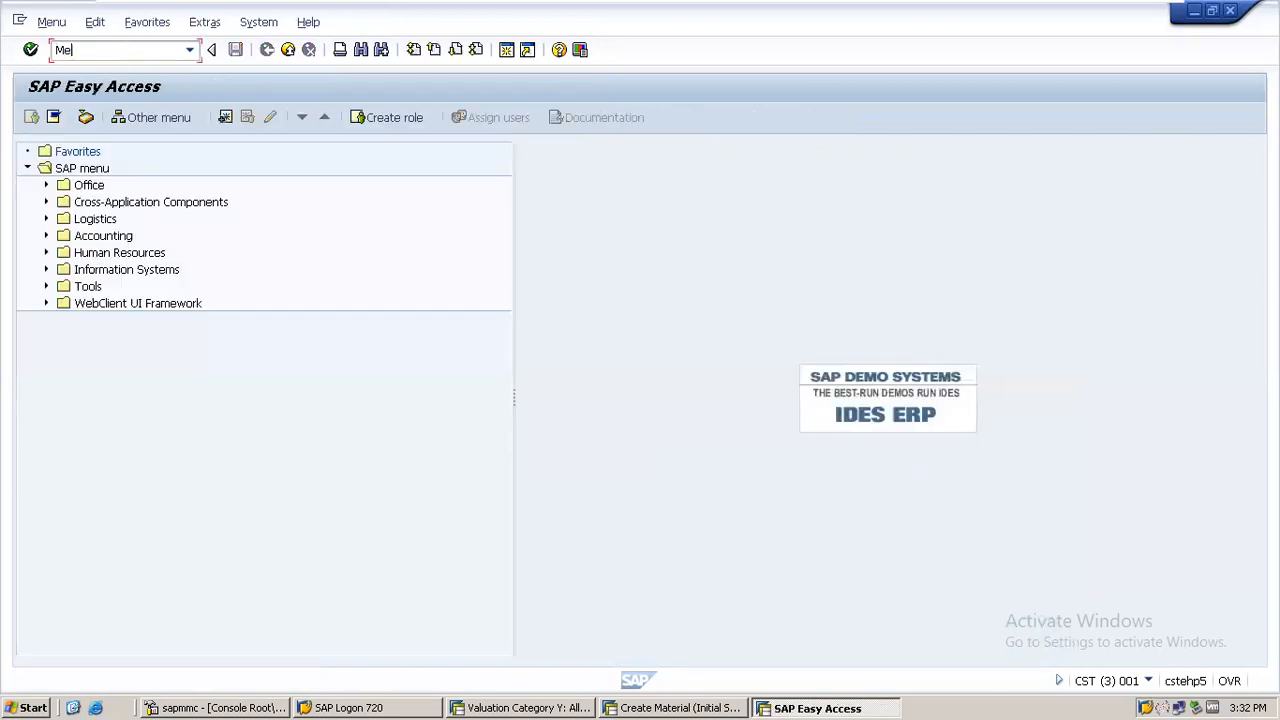
key(Return)
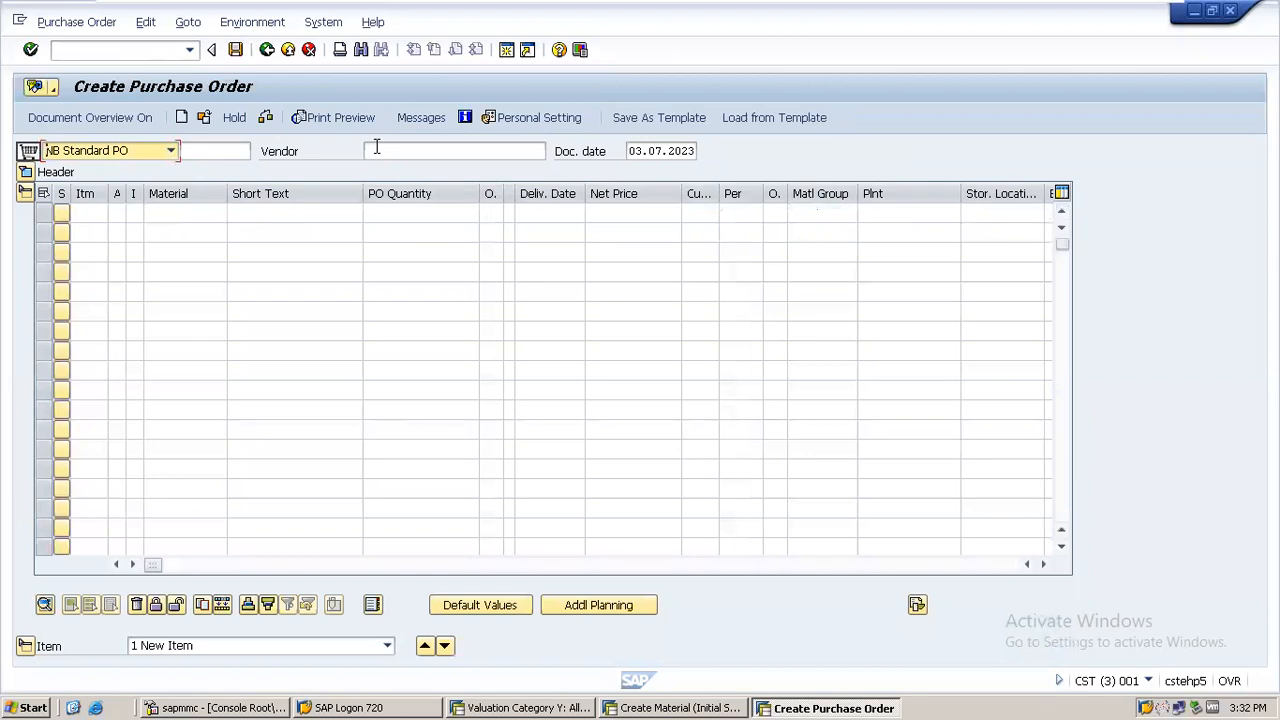
Step: Enter vendor Salim Enterprise, purchasing organization EGP0 and purchasing group PG1 in the new standard purchase order
click(376, 147)
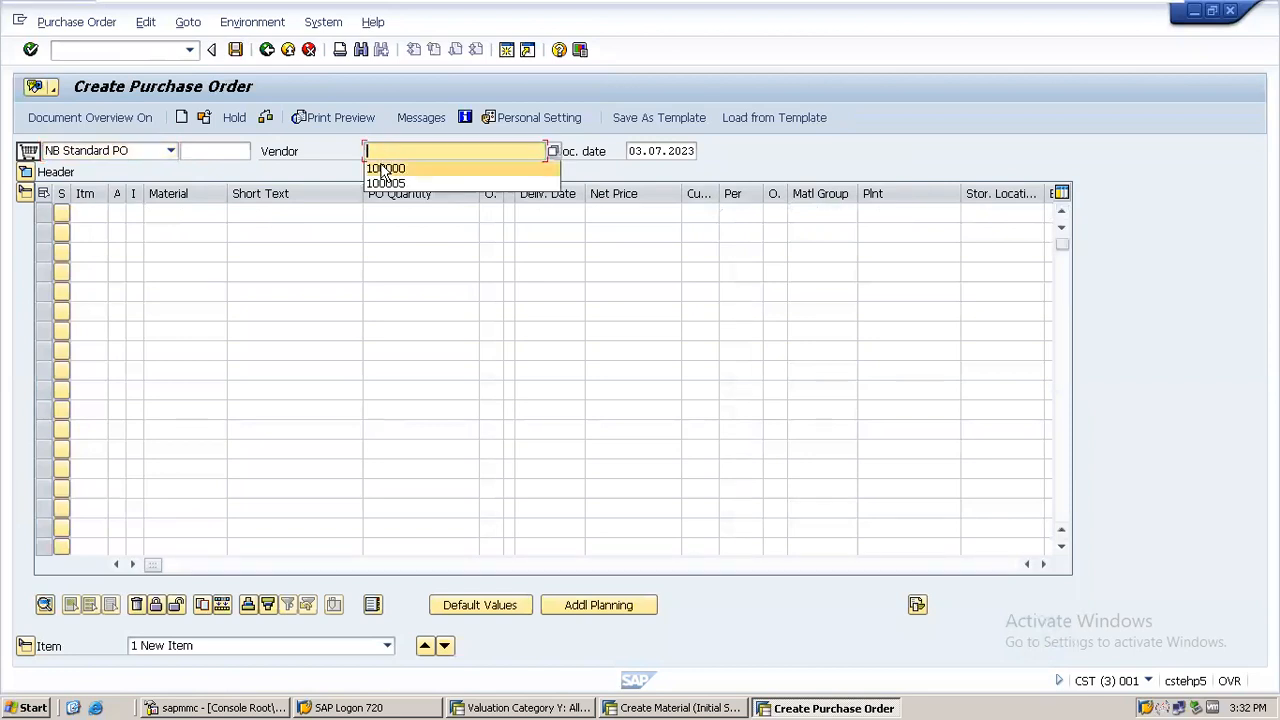
click(385, 168)
key(Return)
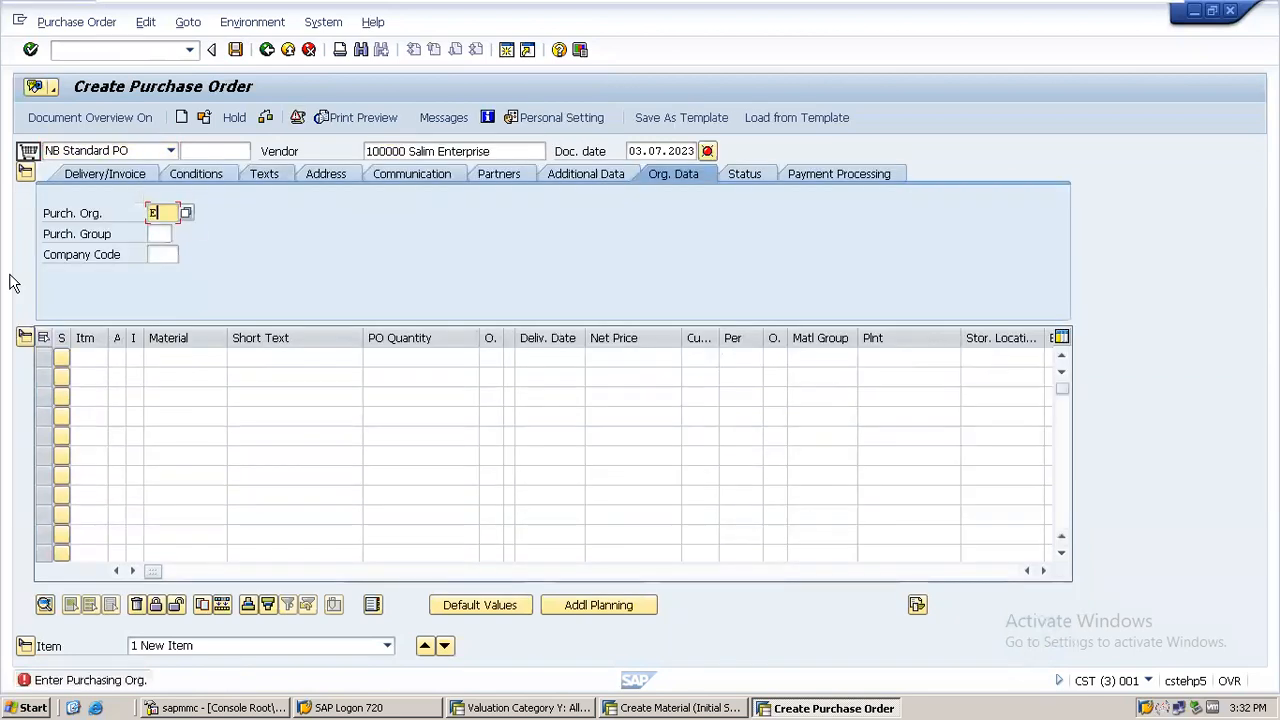
text(EGP0)
key(Return)
key(Tab)
text(Pg1)
key(Return)
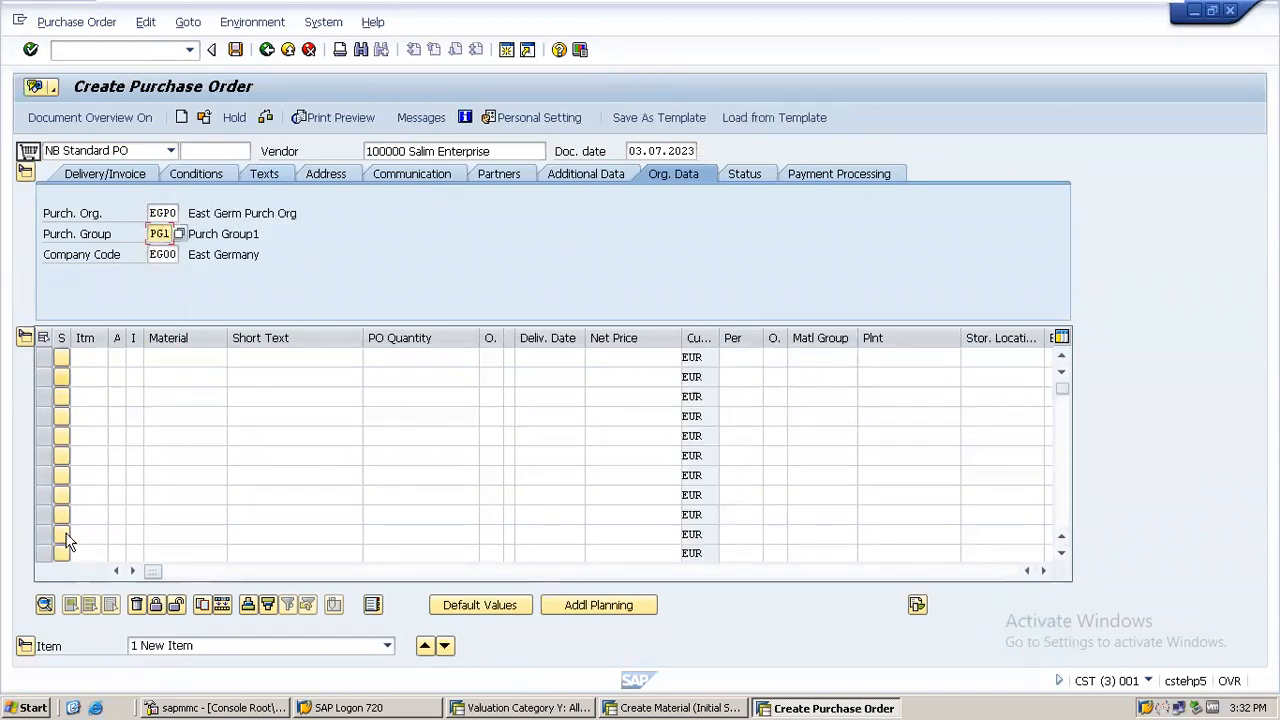
Step: Add material 200021 as the third purchase order's first item, with plant EBER and a quantity of 100 EA
click(174, 358)
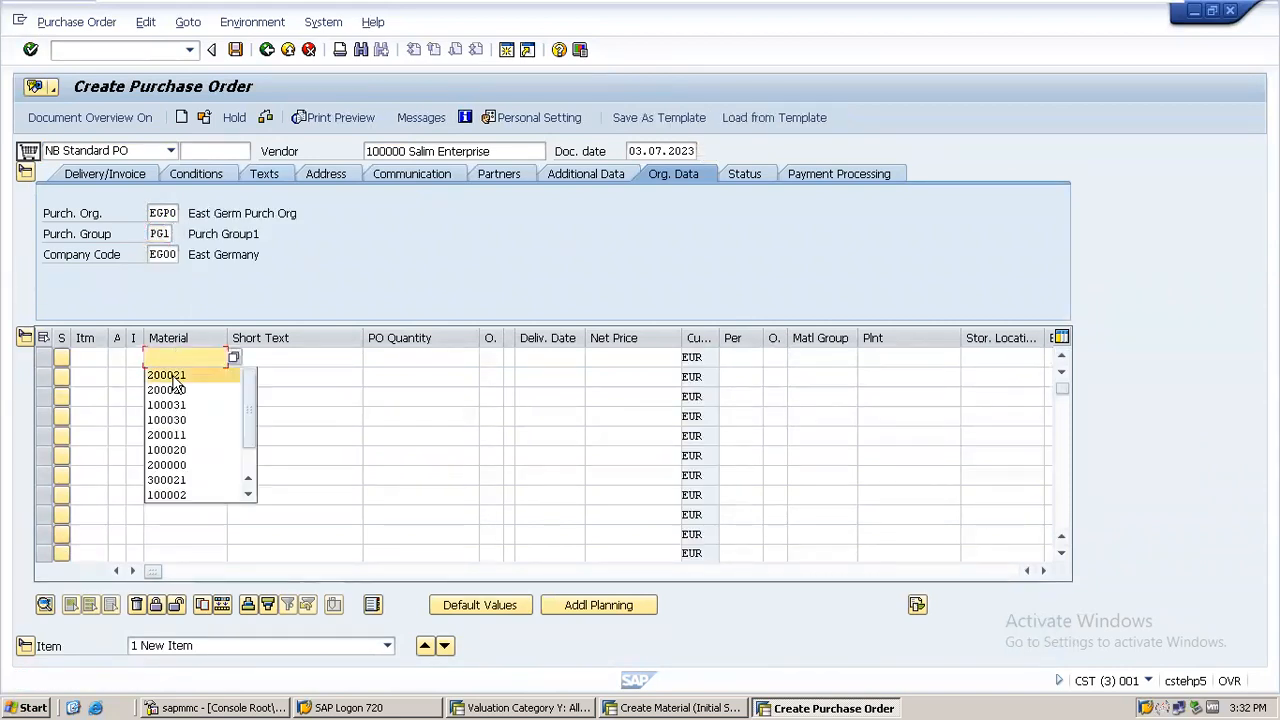
key(Return)
text(EBER)
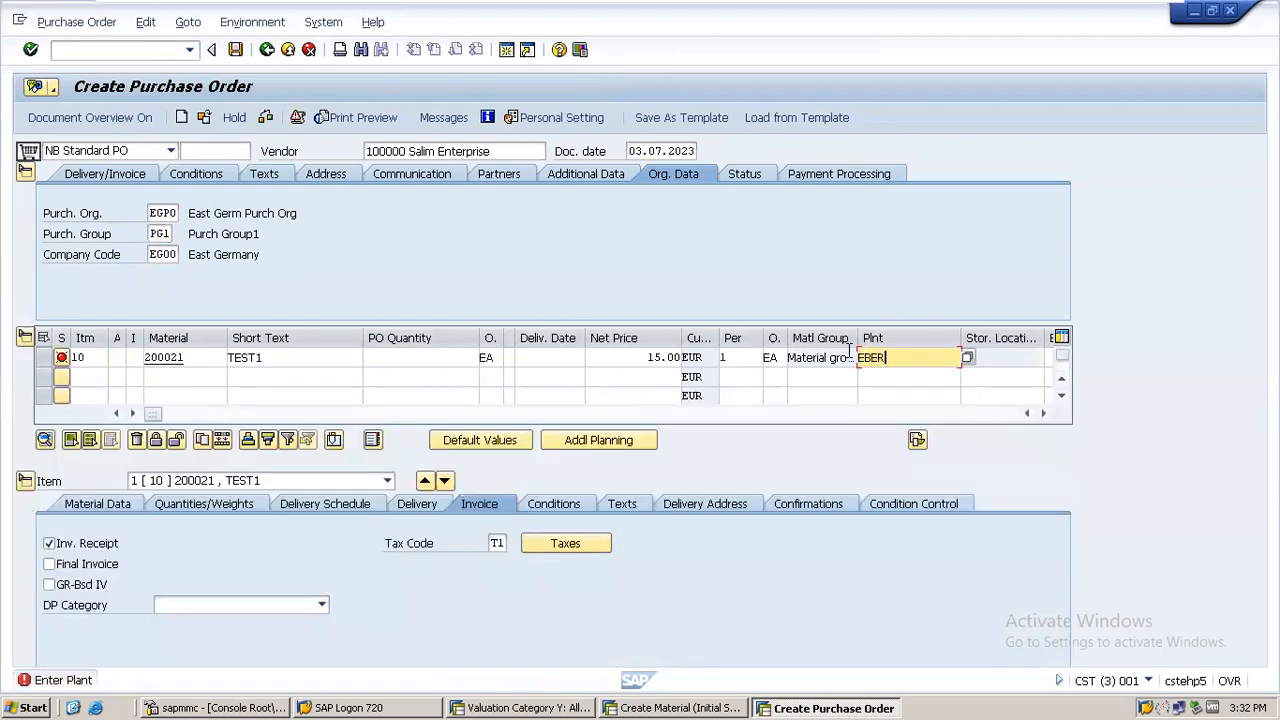
key(Return)
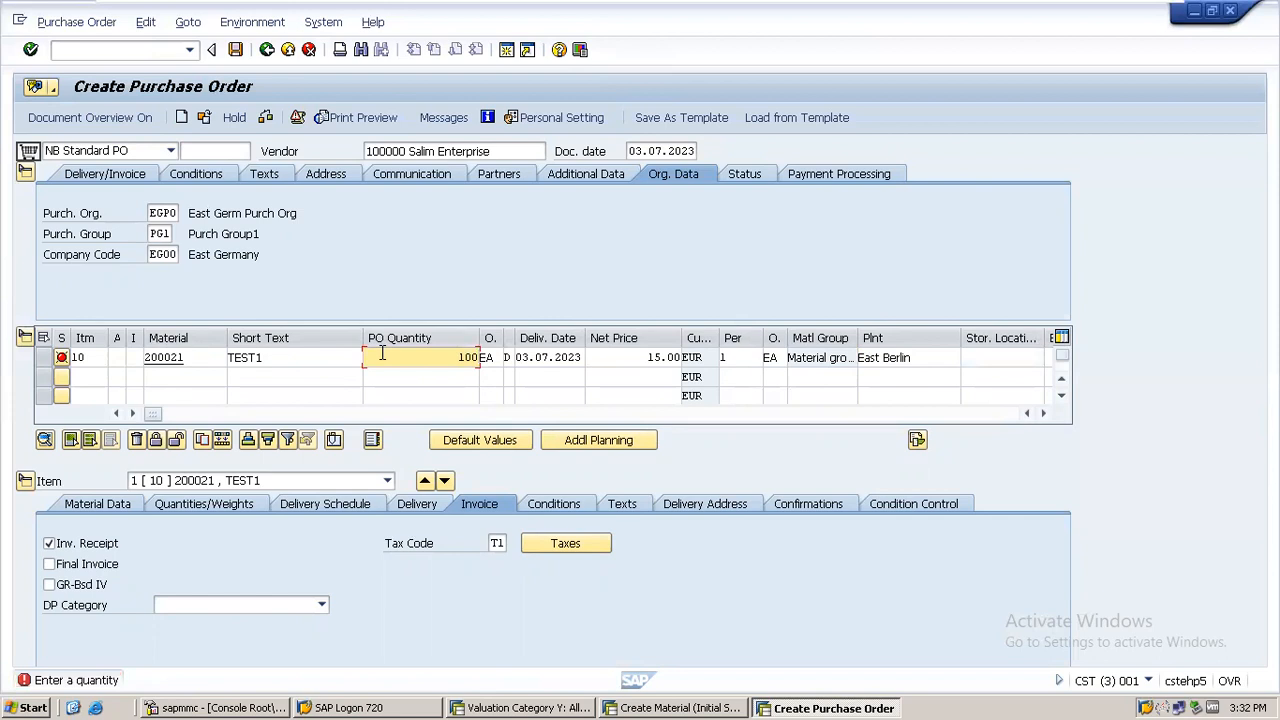
Step: Set the net price of material 200021 in the third purchase order to 20 EUR
drag(633, 364, 718, 366)
text(20)
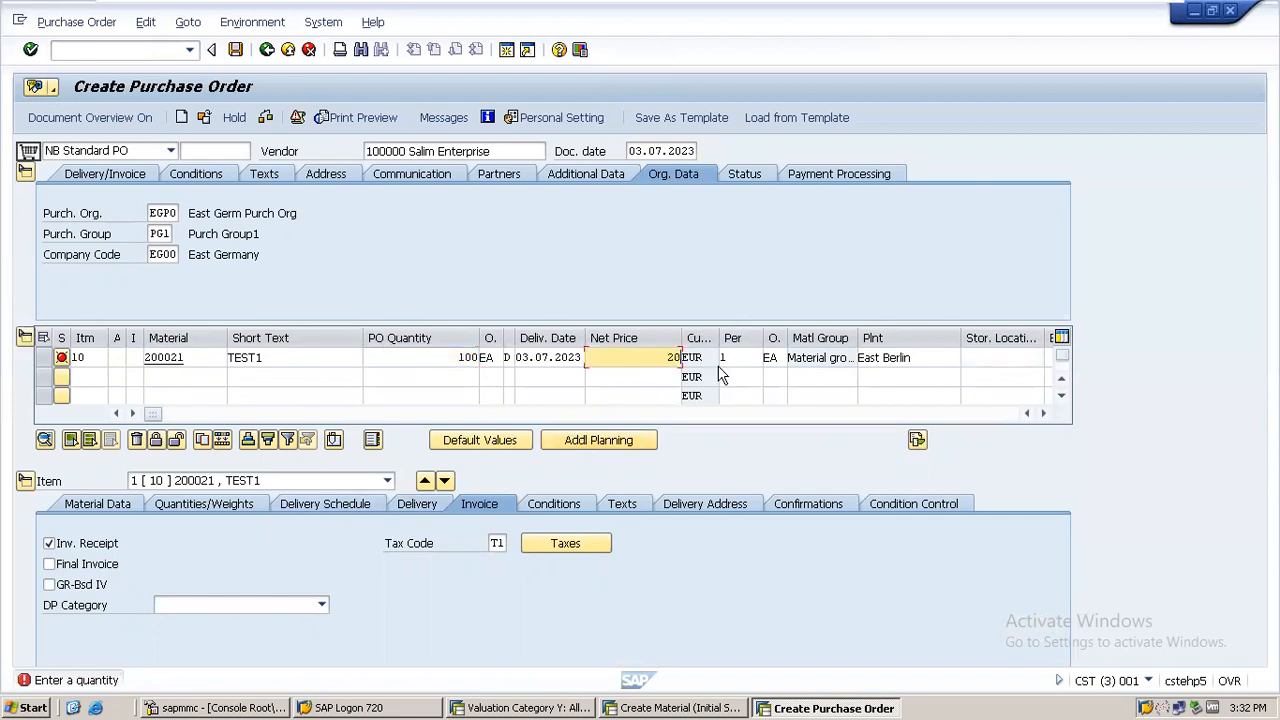
key(Return)
drag(644, 356, 755, 362)
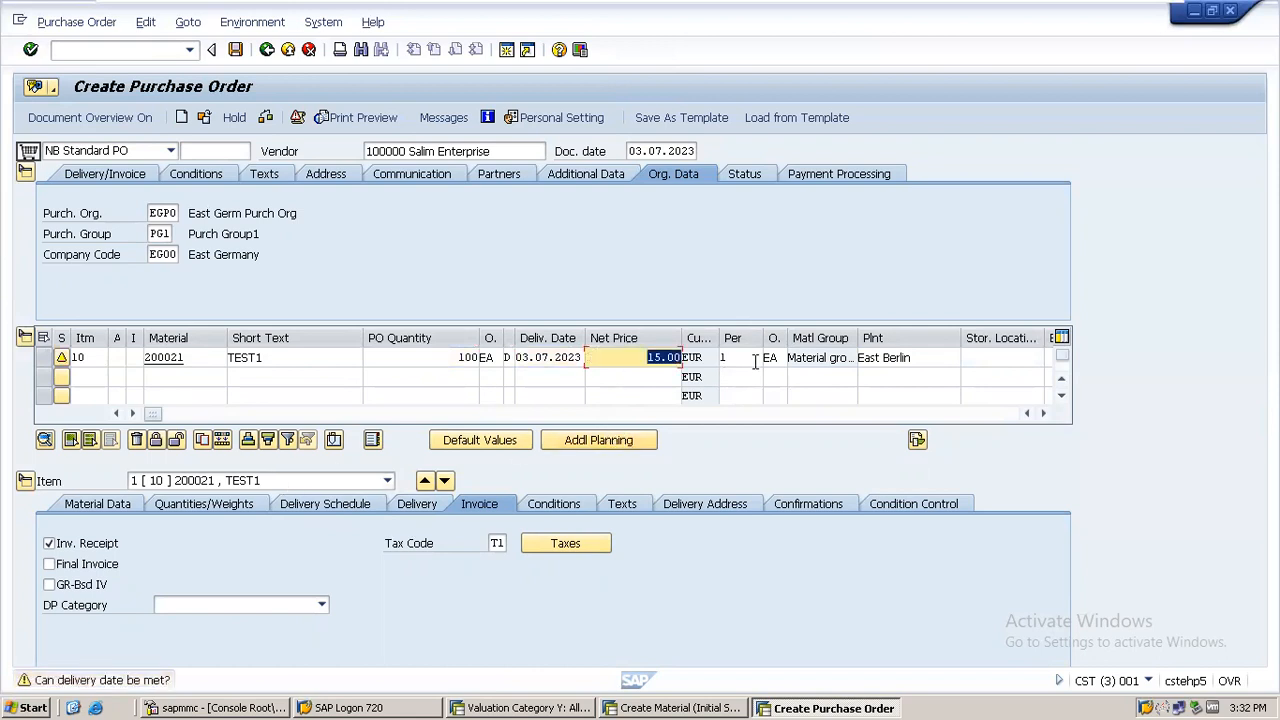
text(20)
key(Return)
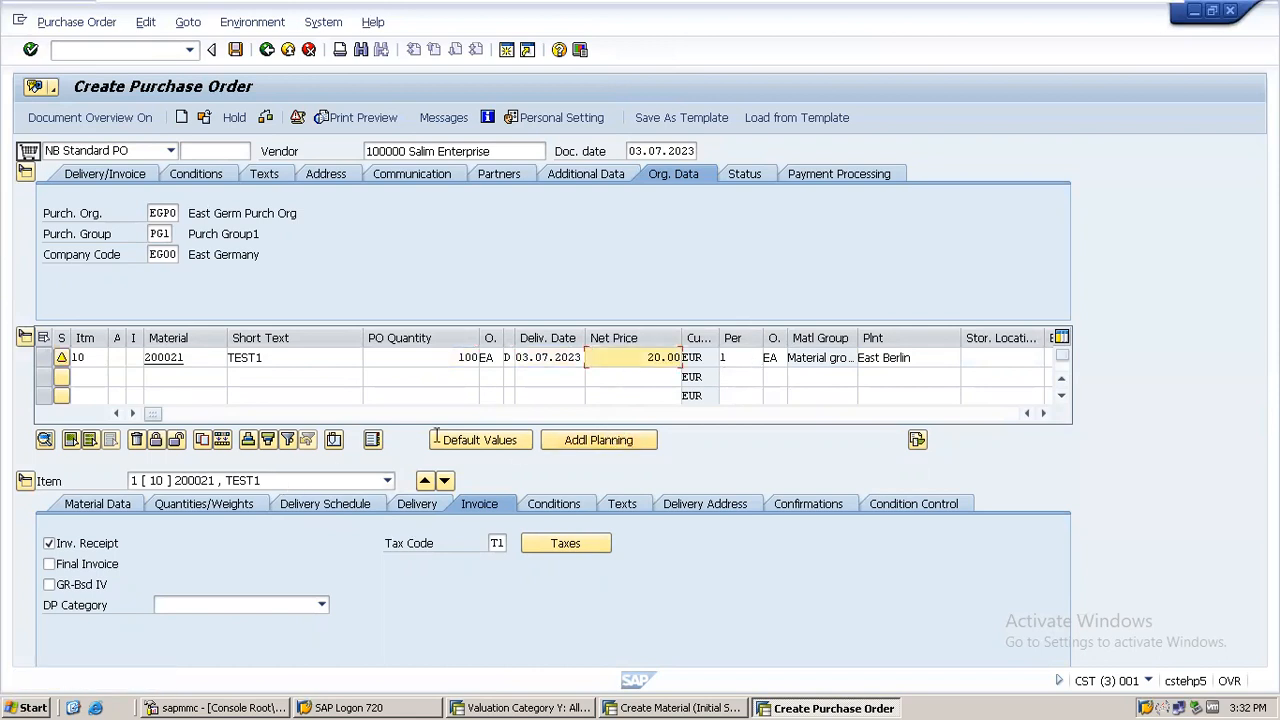
Step: Change the item's valuation type in its delivery data to Z-GOOD and save the purchase order
click(401, 503)
click(180, 502)
click(226, 503)
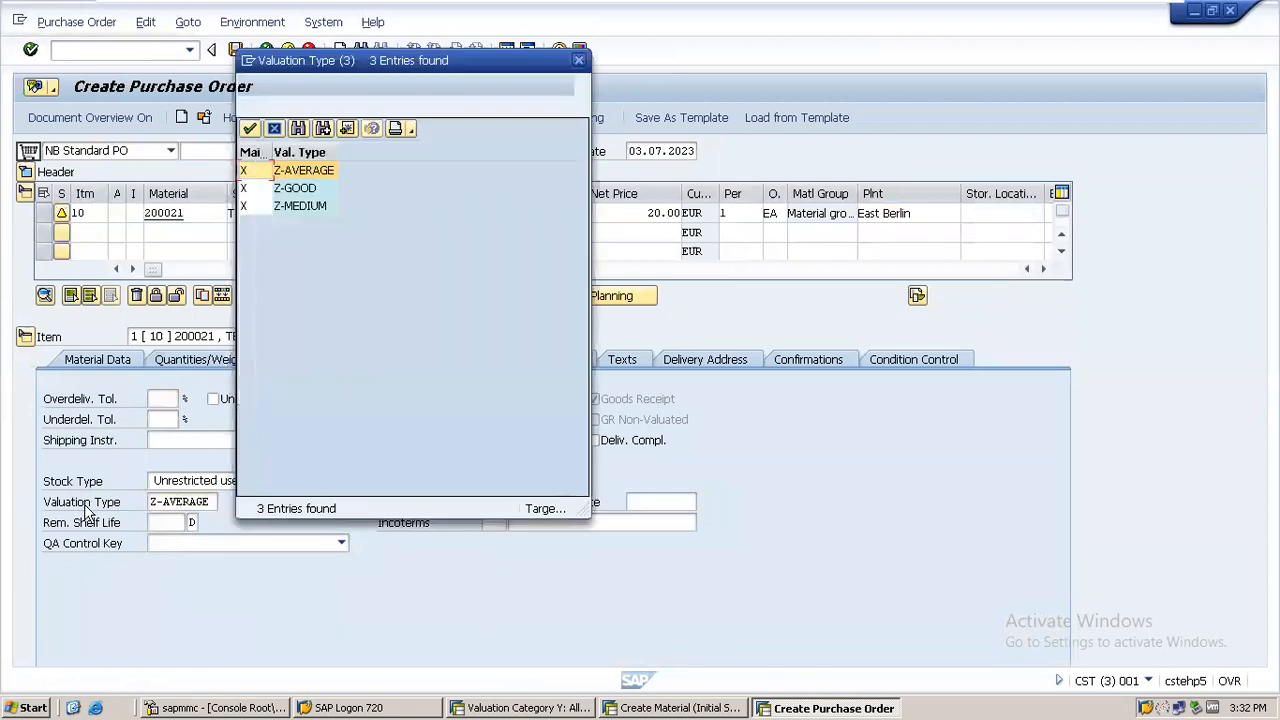
double_click(292, 189)
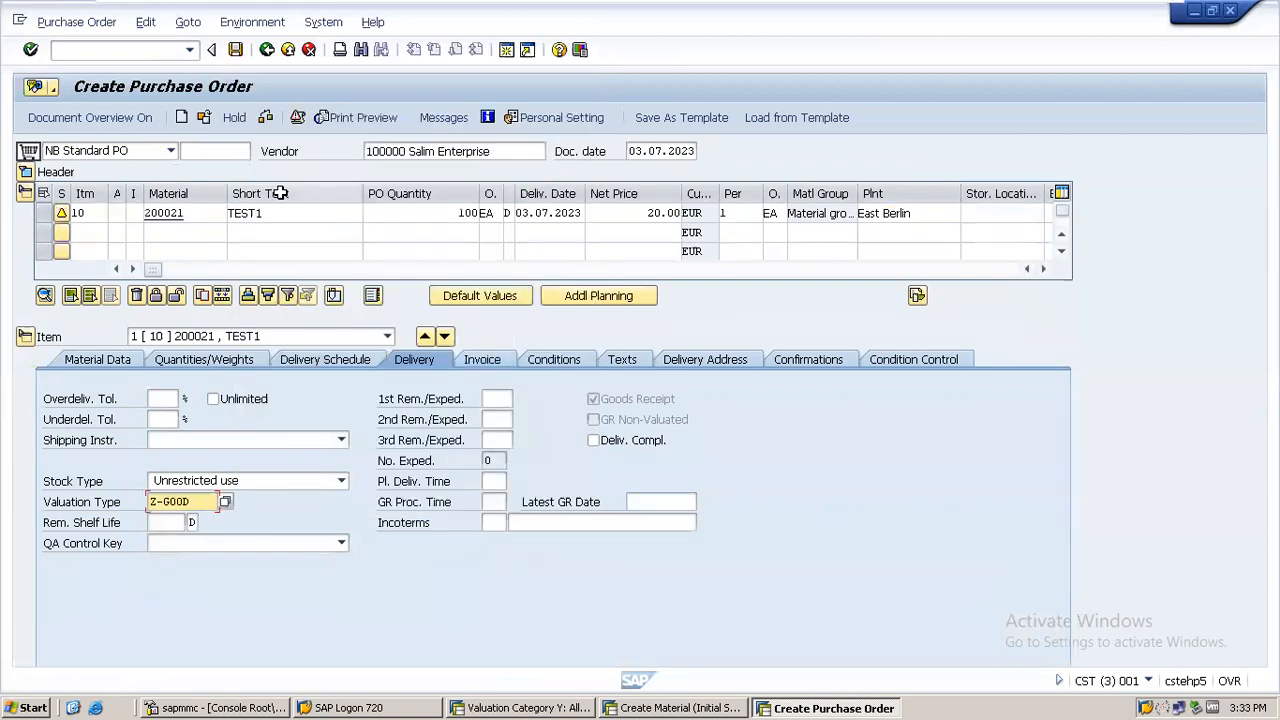
click(25, 172)
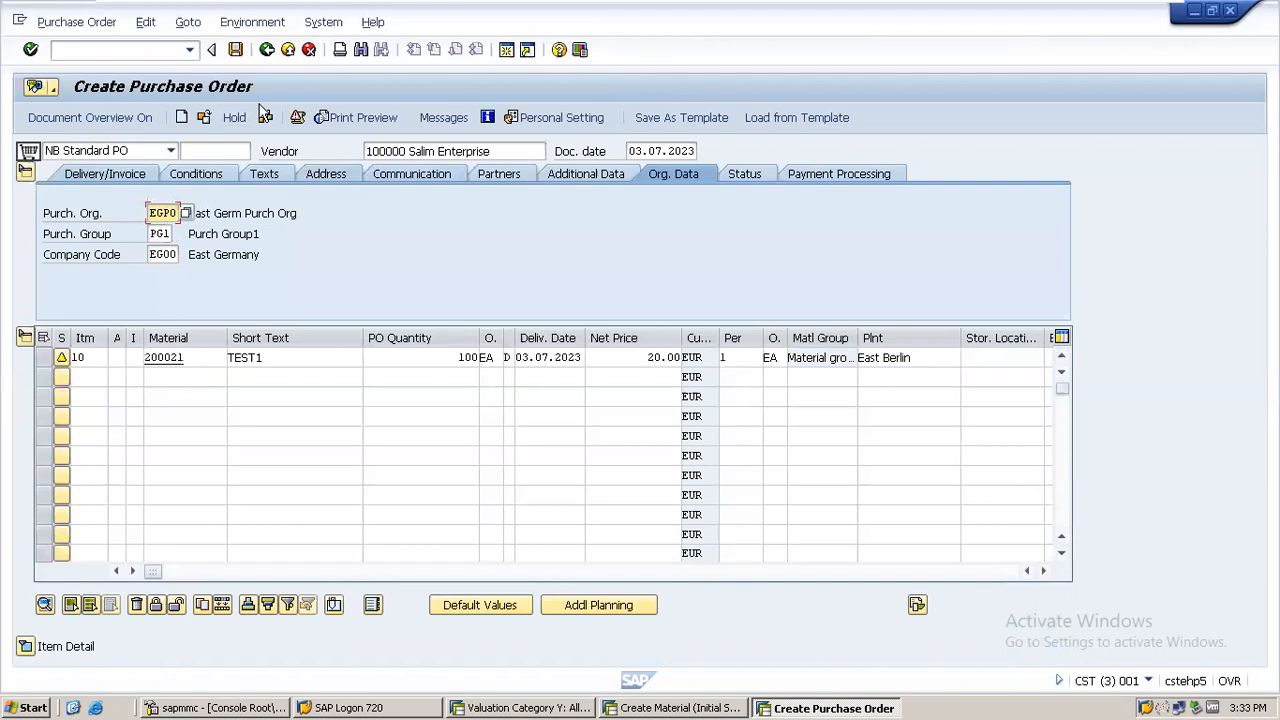
click(237, 50)
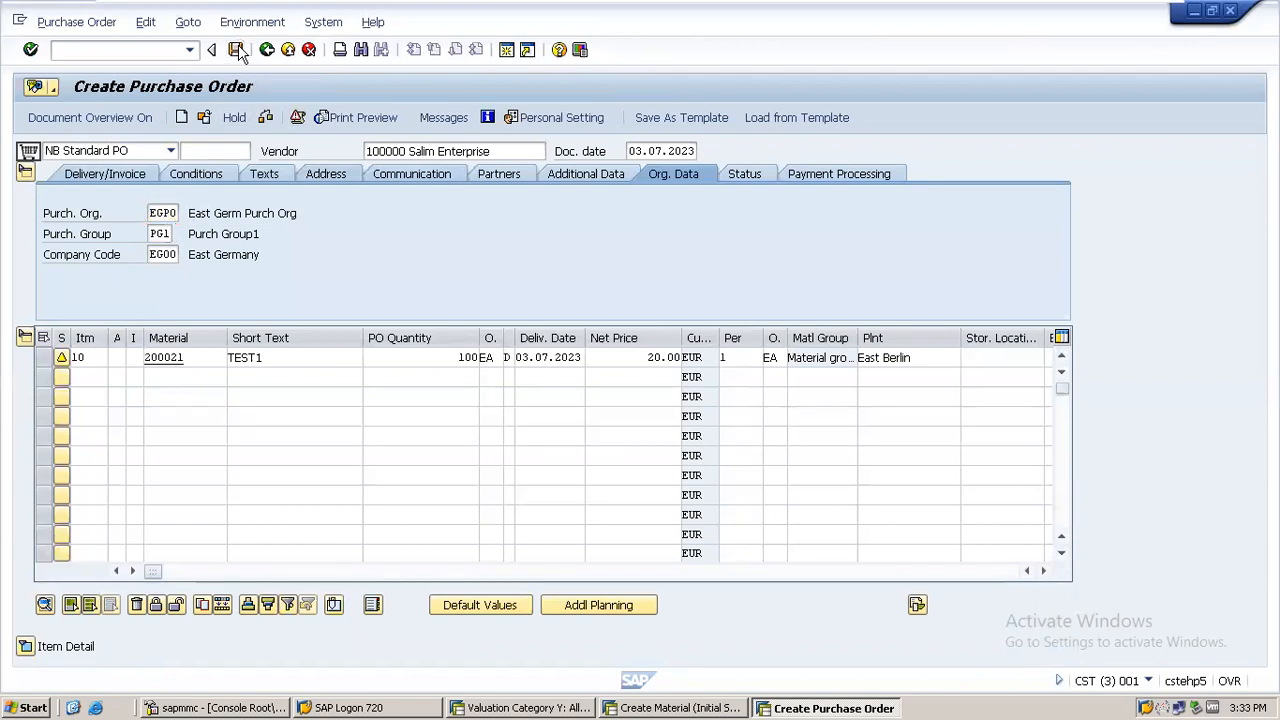
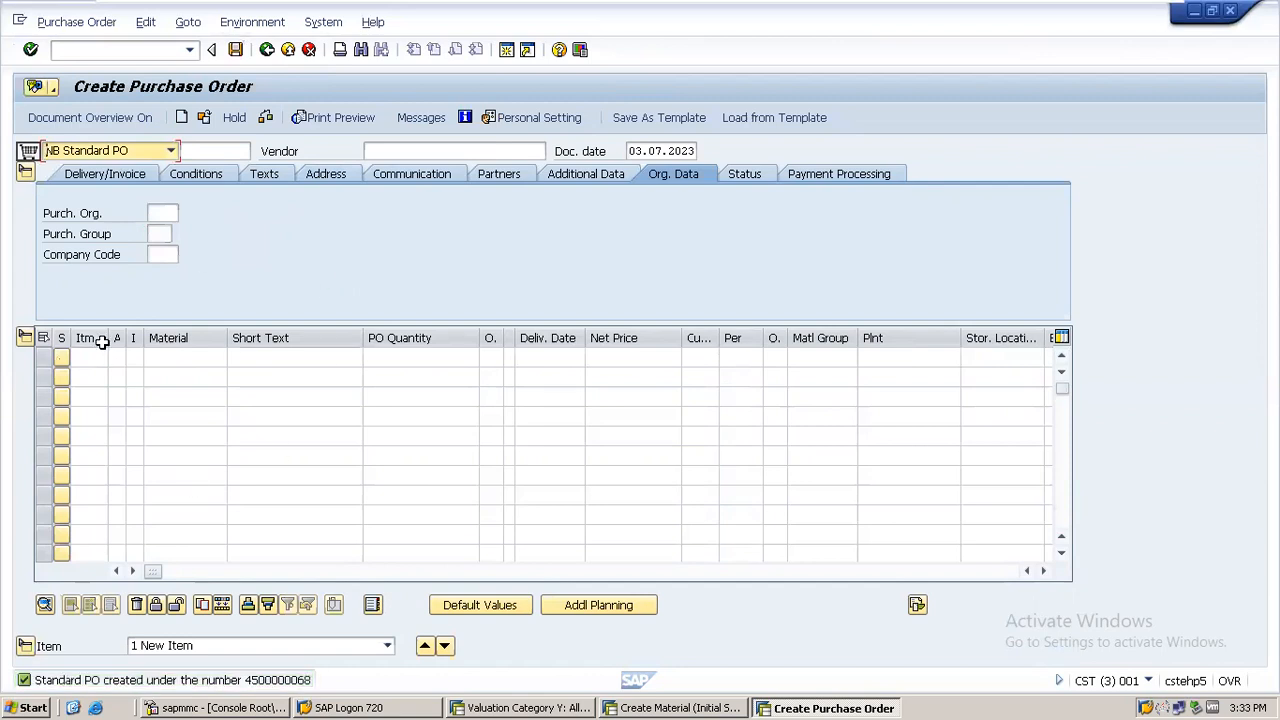
Step: Open the goods movement transaction and set it to A01 Goods Receipt against R01 Purchase Order
click(97, 52)
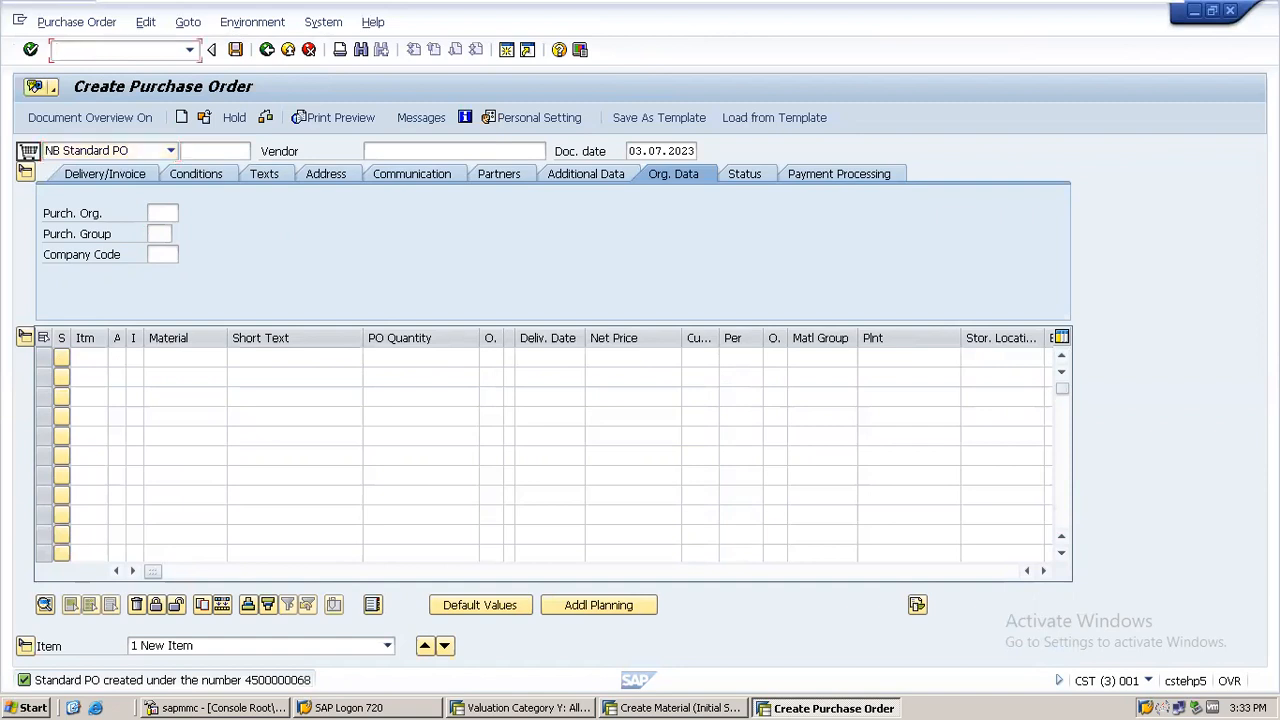
key(Return)
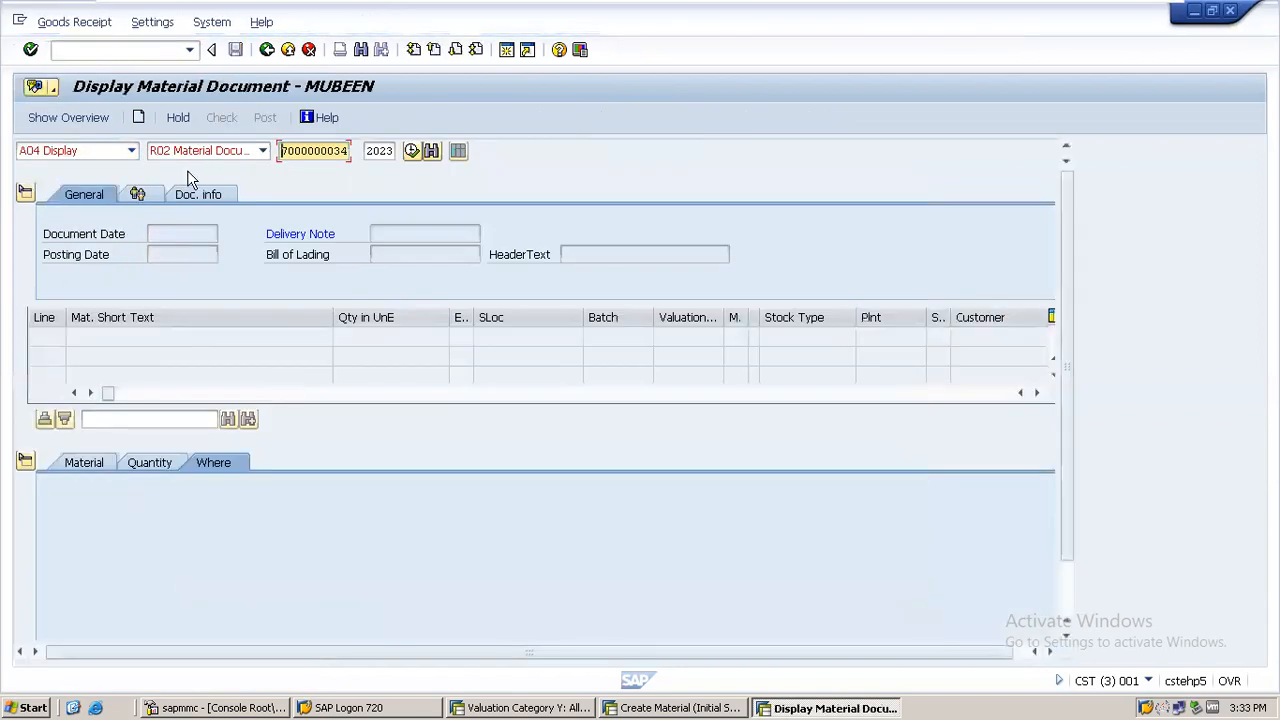
click(131, 151)
drag(176, 202, 180, 171)
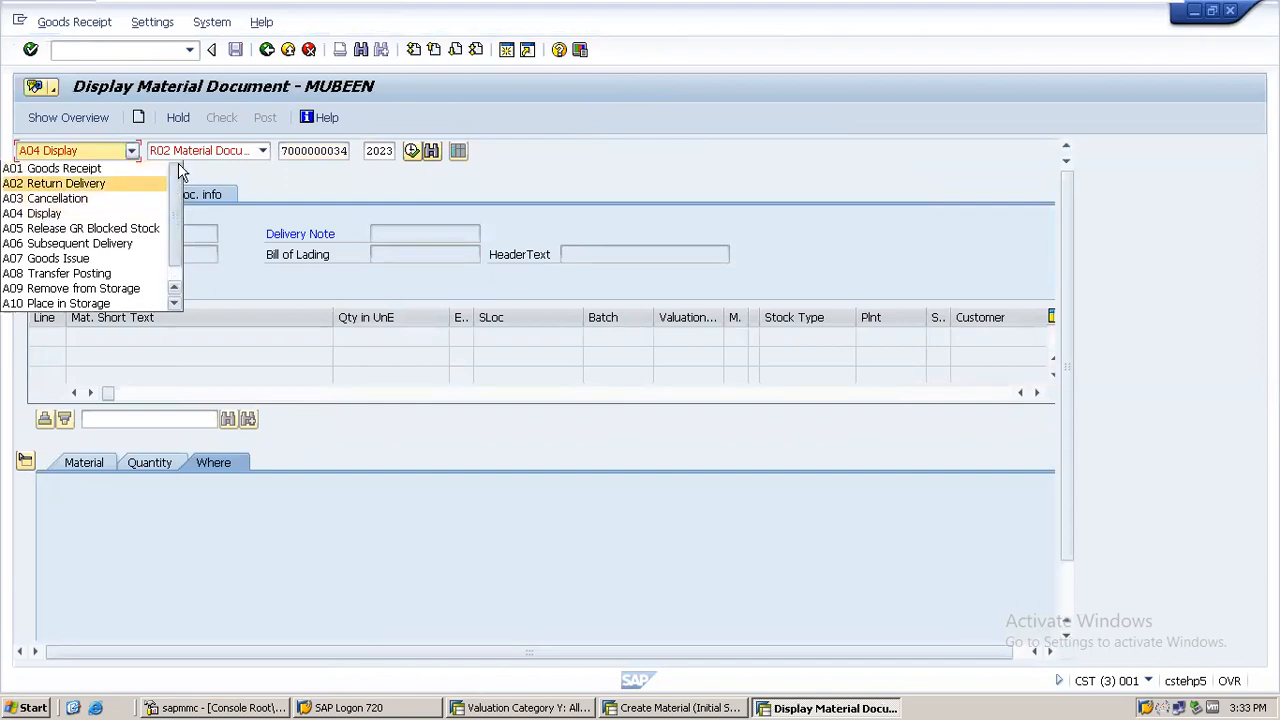
click(113, 170)
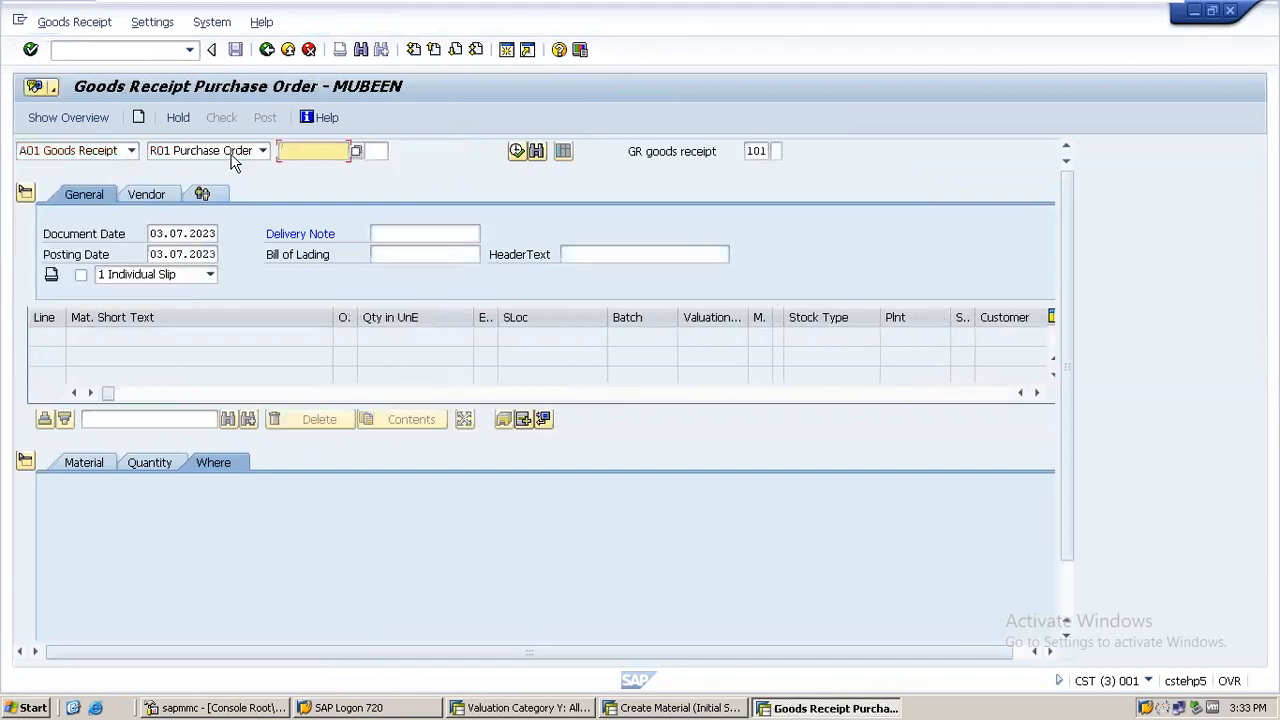
Step: Load the first purchase order for material 200021, the Z-AVERAGE one, into the goods receipt by its order number
click(305, 148)
text(450000006)
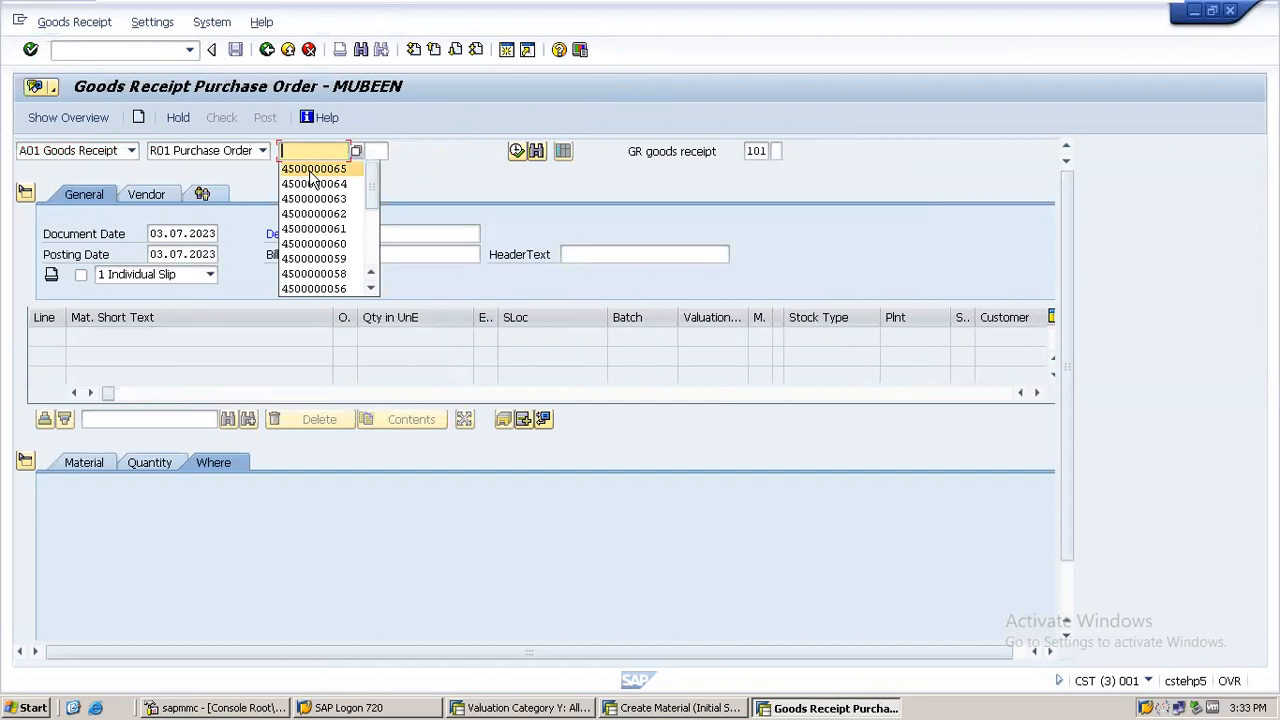
text(6)
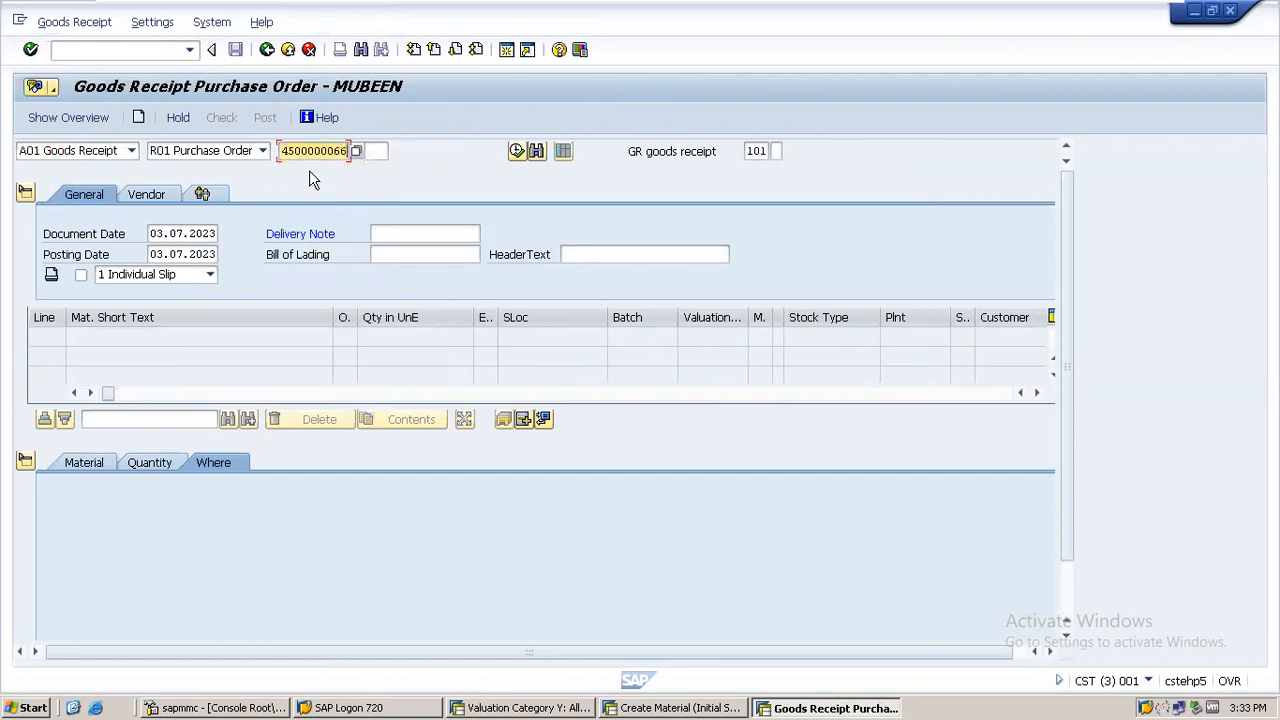
key(Return)
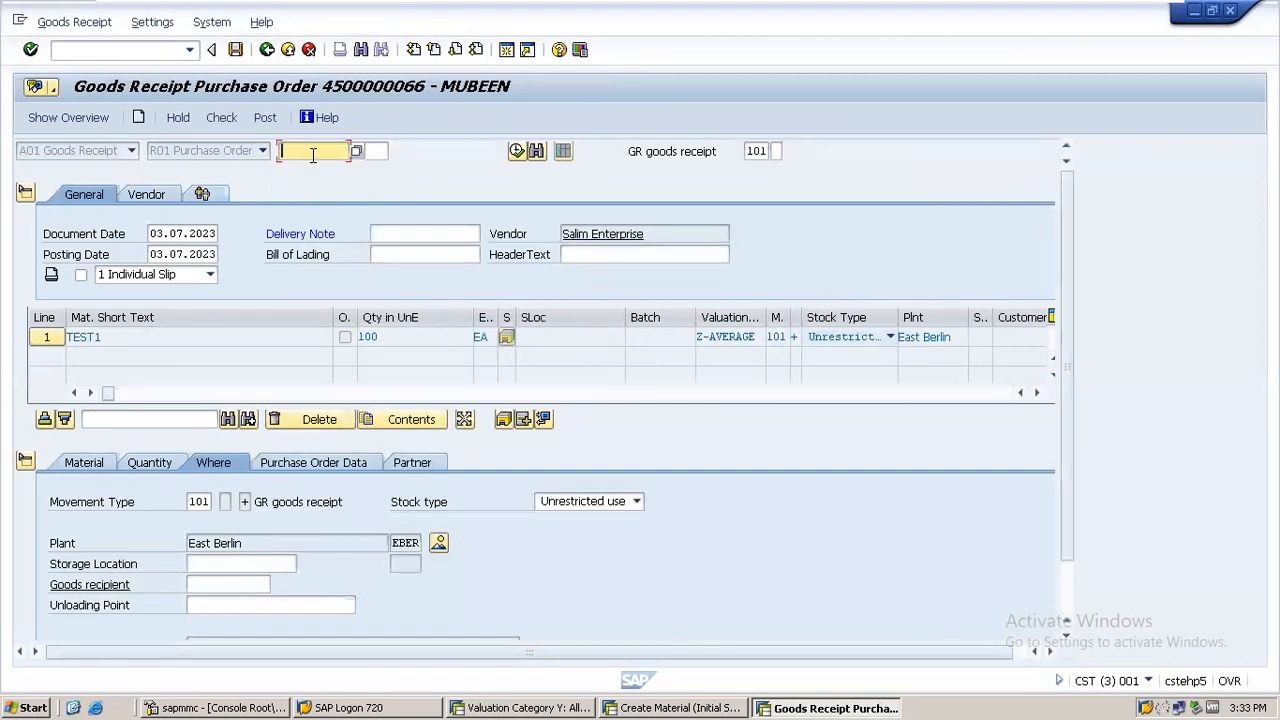
Step: Add the second and third purchase orders, with valuation types Z-MEDIUM and Z-GOOD, to the same goods receipt
click(311, 152)
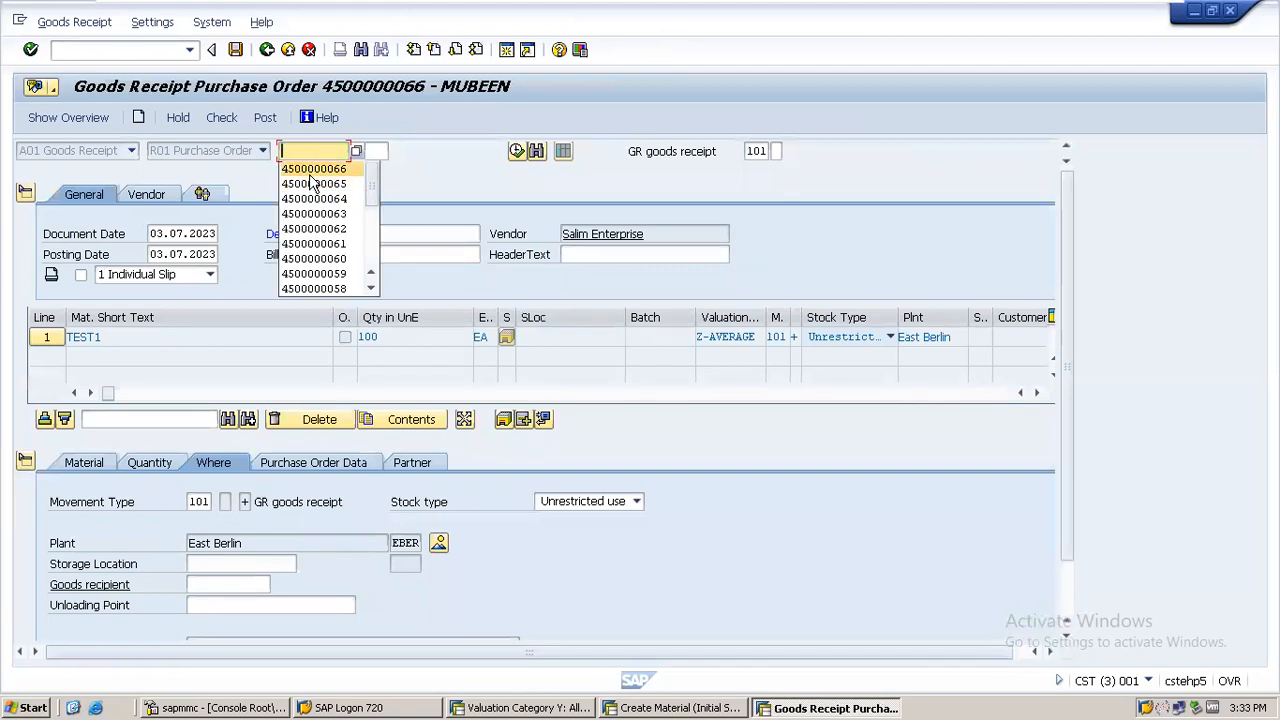
click(310, 175)
key(BackSpace)
text(7)
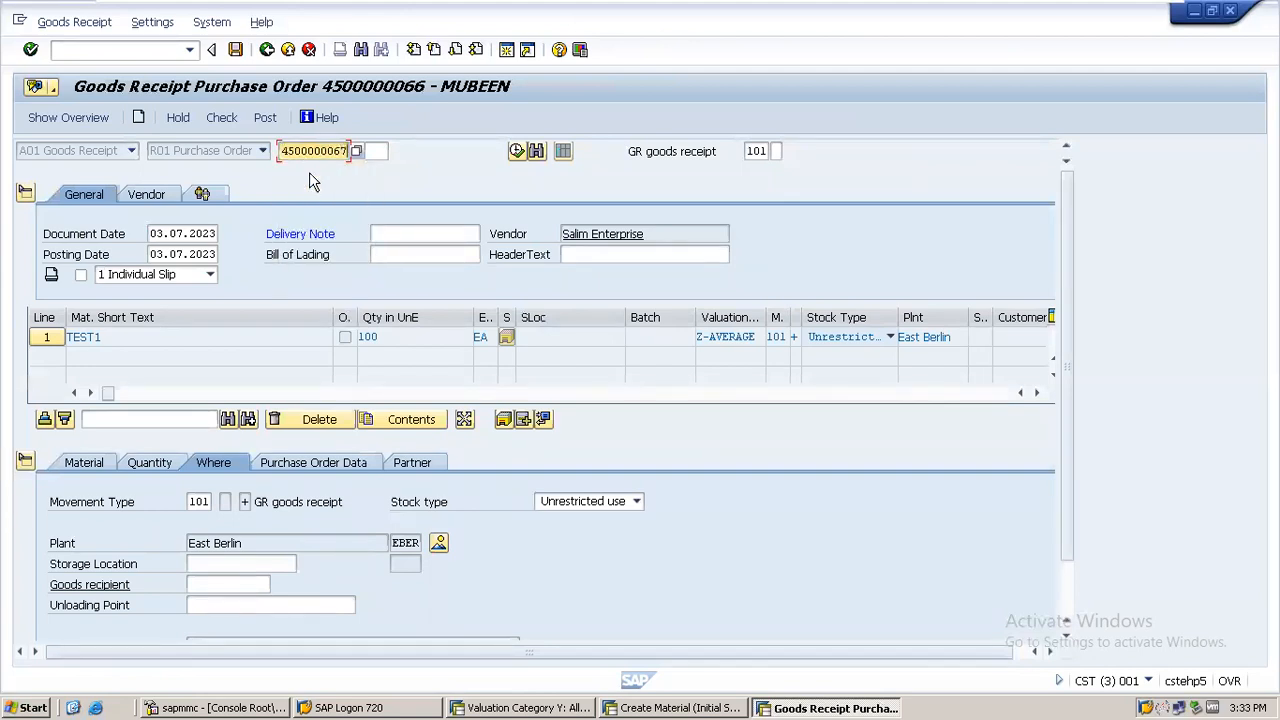
key(Return)
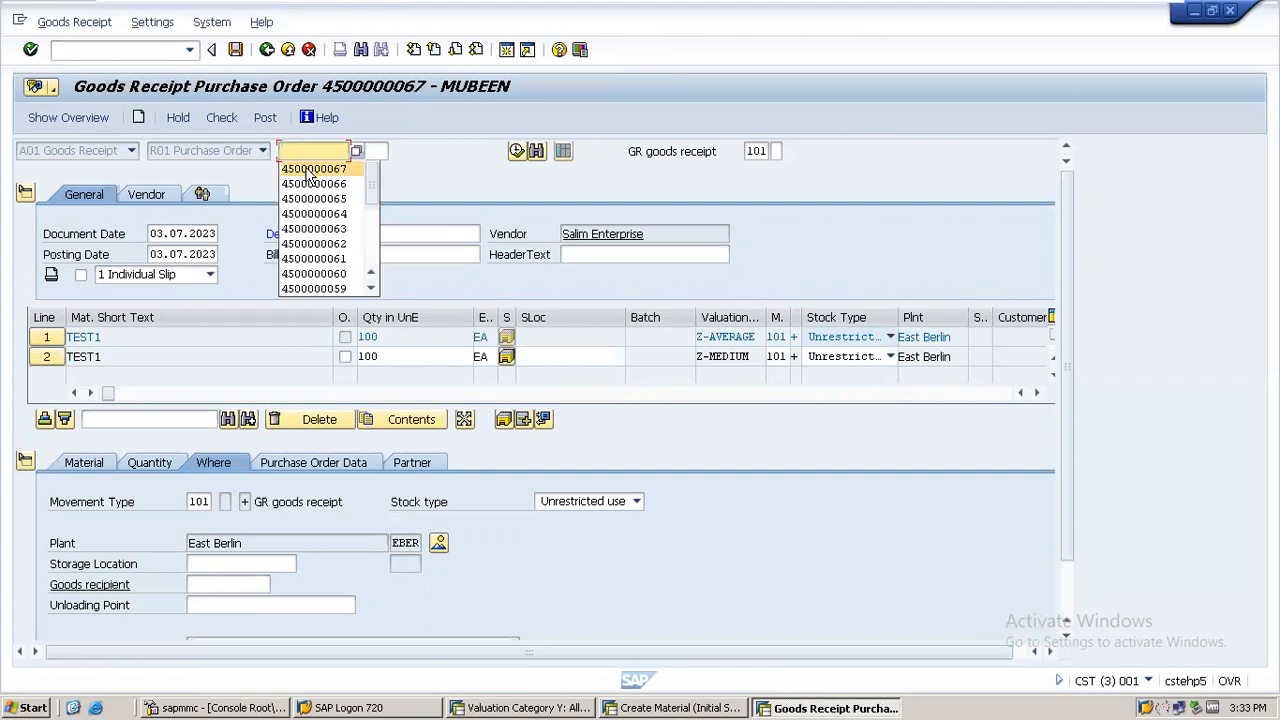
click(309, 170)
key(BackSpace)
text(8)
key(Return)
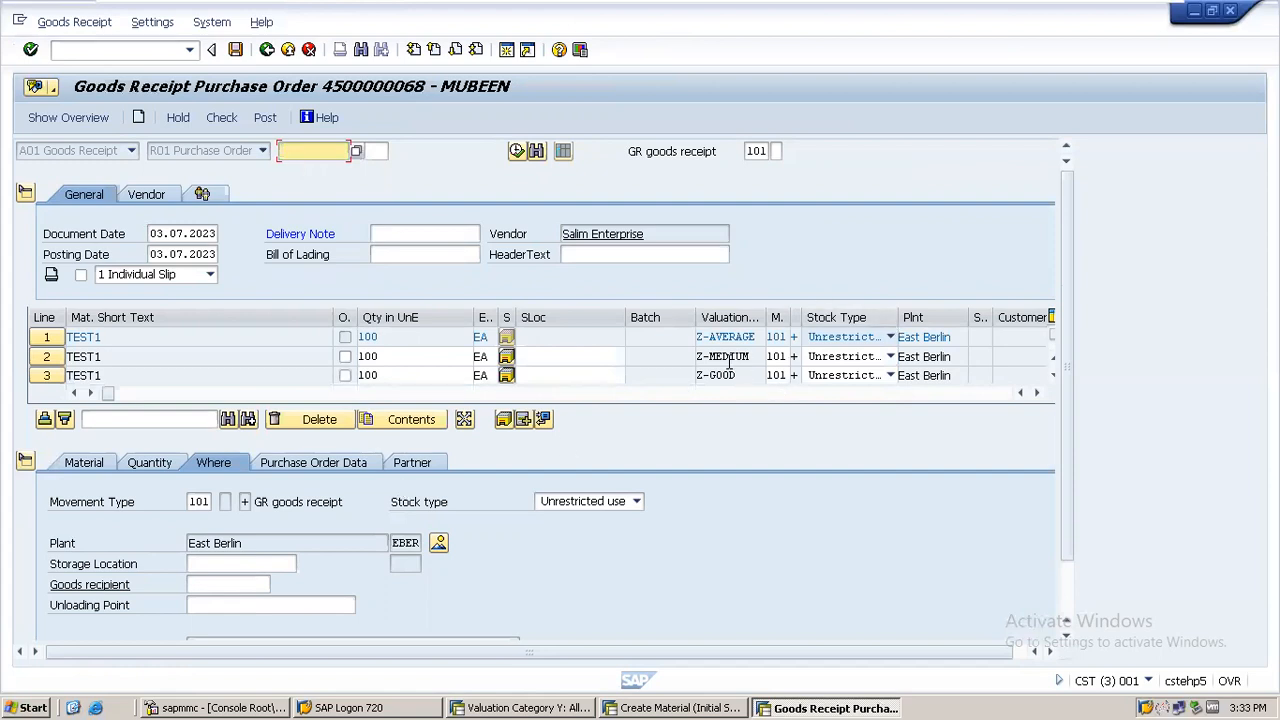
Step: Mark lines 2 and 3 of the goods receipt, Z-MEDIUM and Z-GOOD, as OK
click(721, 375)
click(724, 339)
click(723, 356)
click(344, 370)
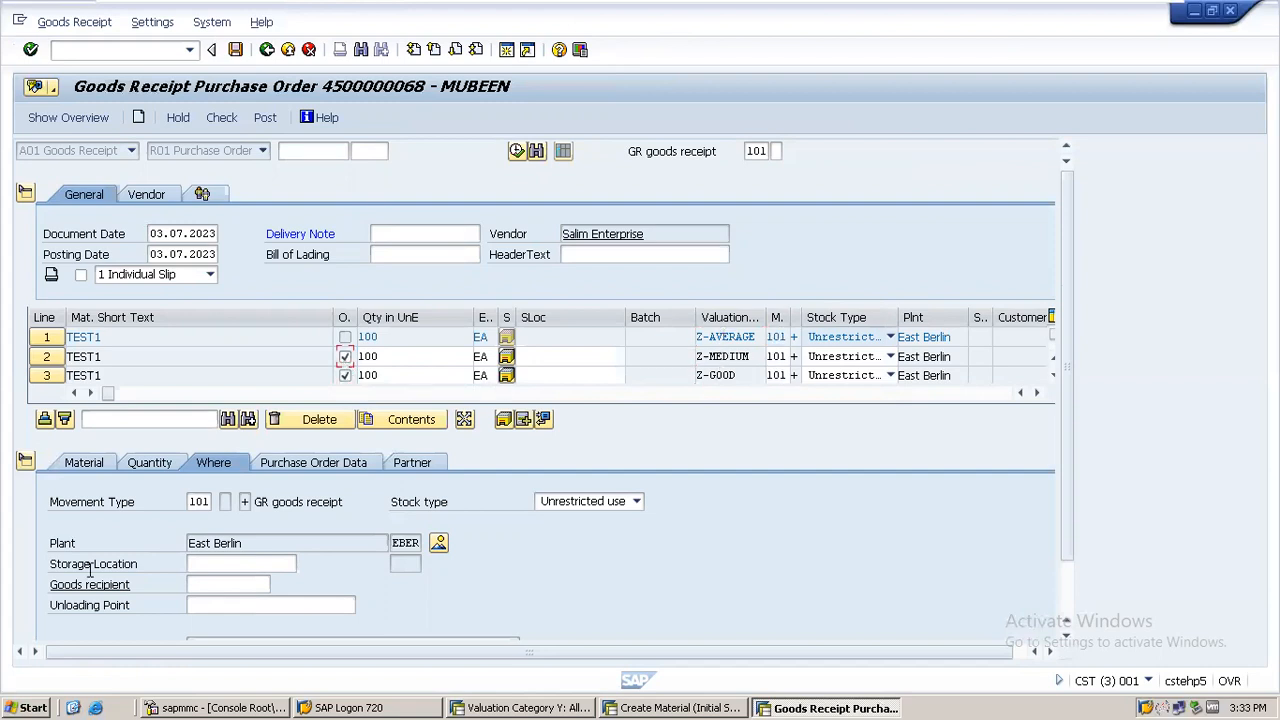
Step: Mark line 1, Z-AVERAGE, as OK and set its storage location to 3000
drag(1069, 454, 1057, 579)
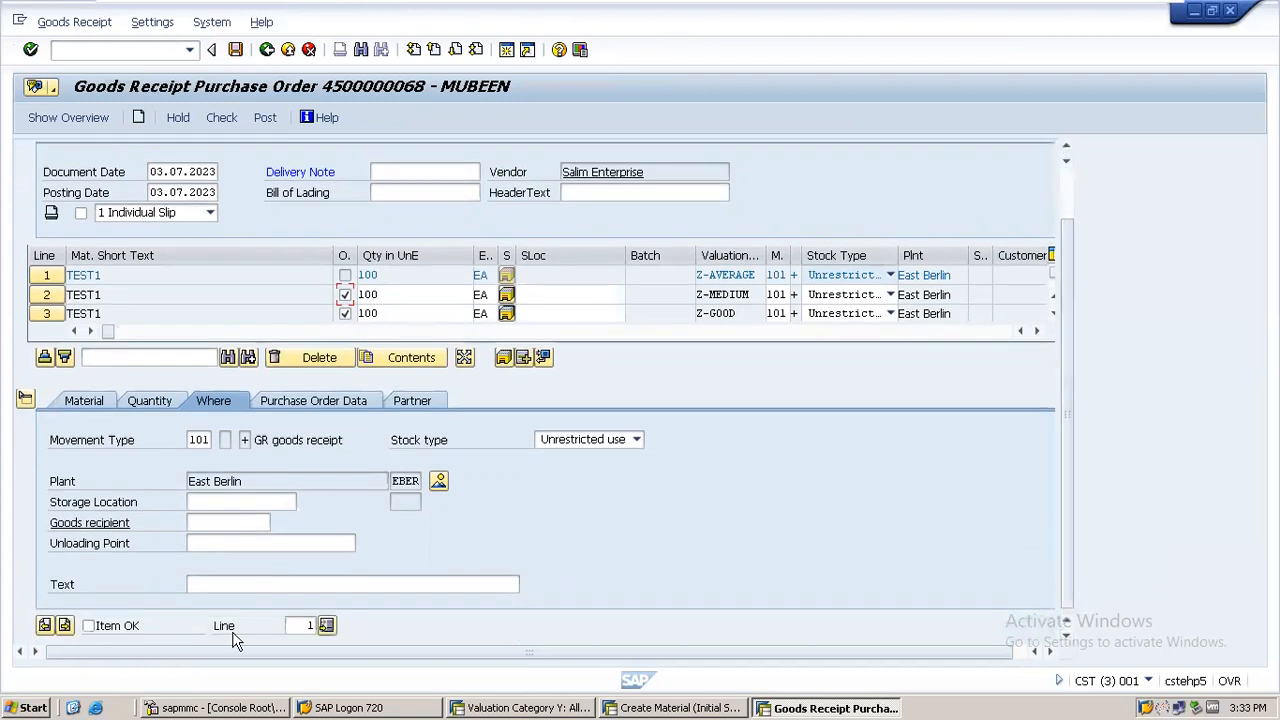
click(205, 503)
text(SLOC3)
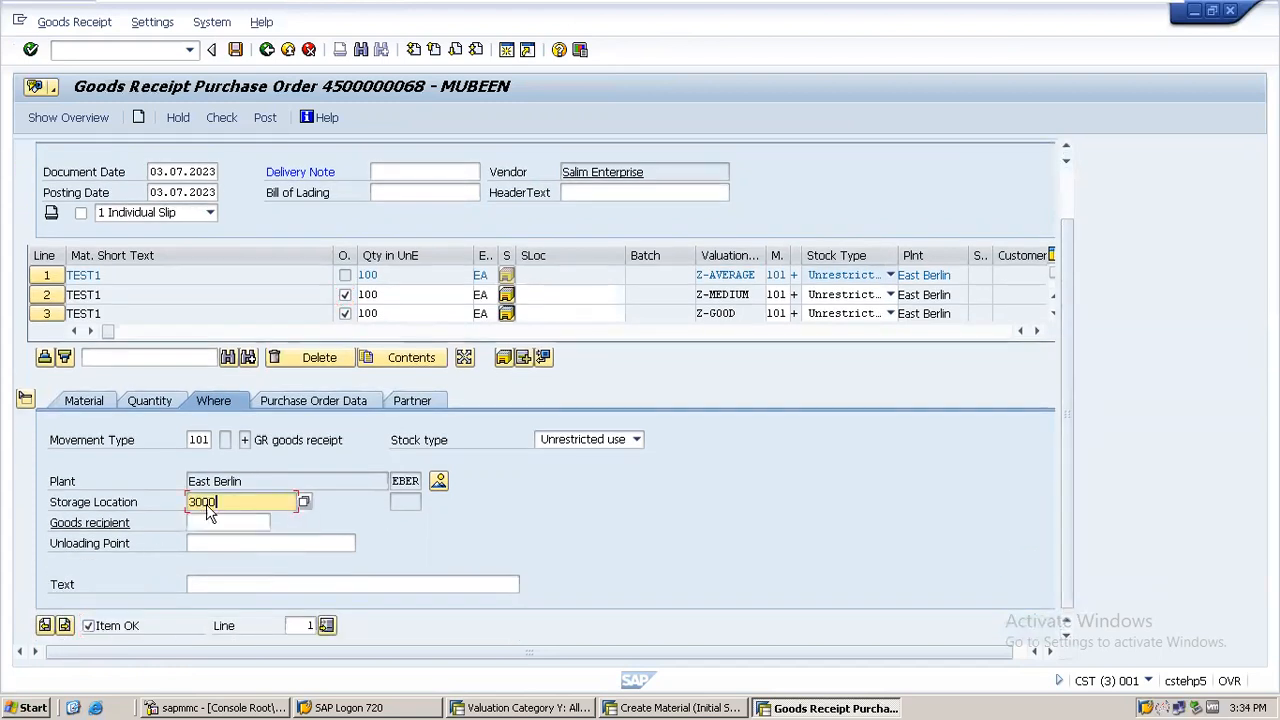
key(Return)
Step: Set the storage location of lines 2 and 3 to 3000
click(45, 295)
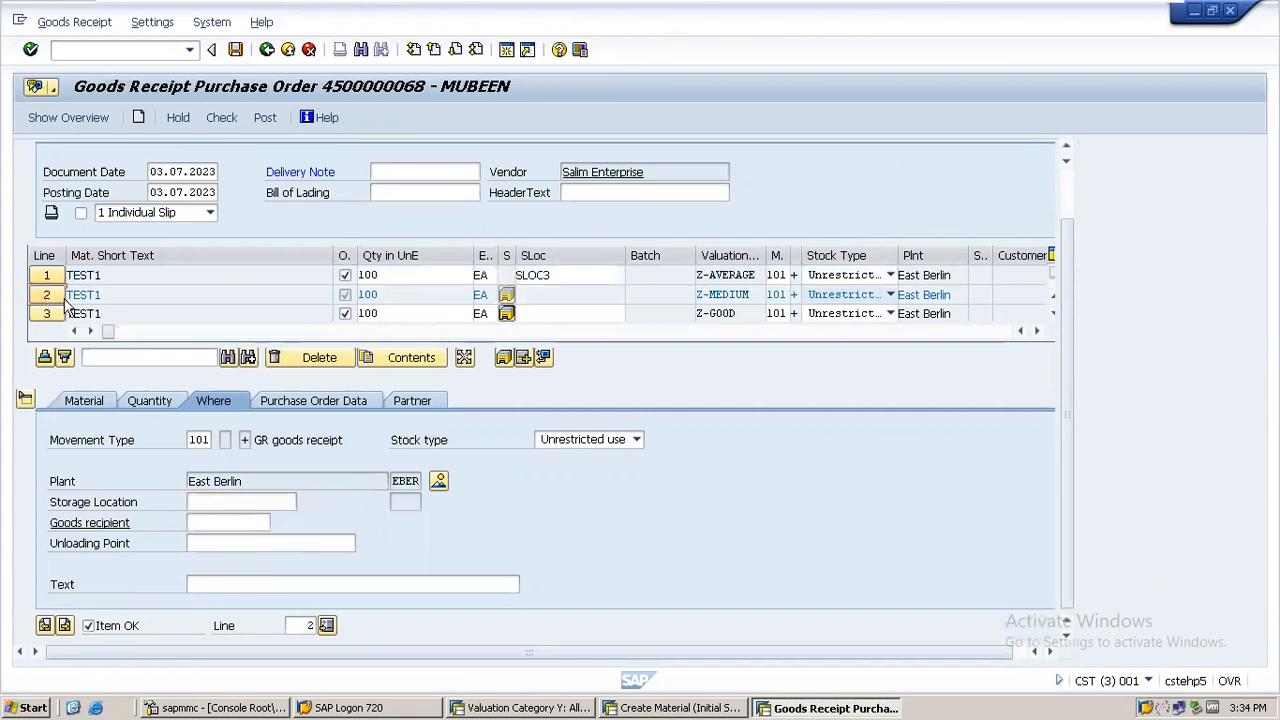
click(228, 501)
text(3000)
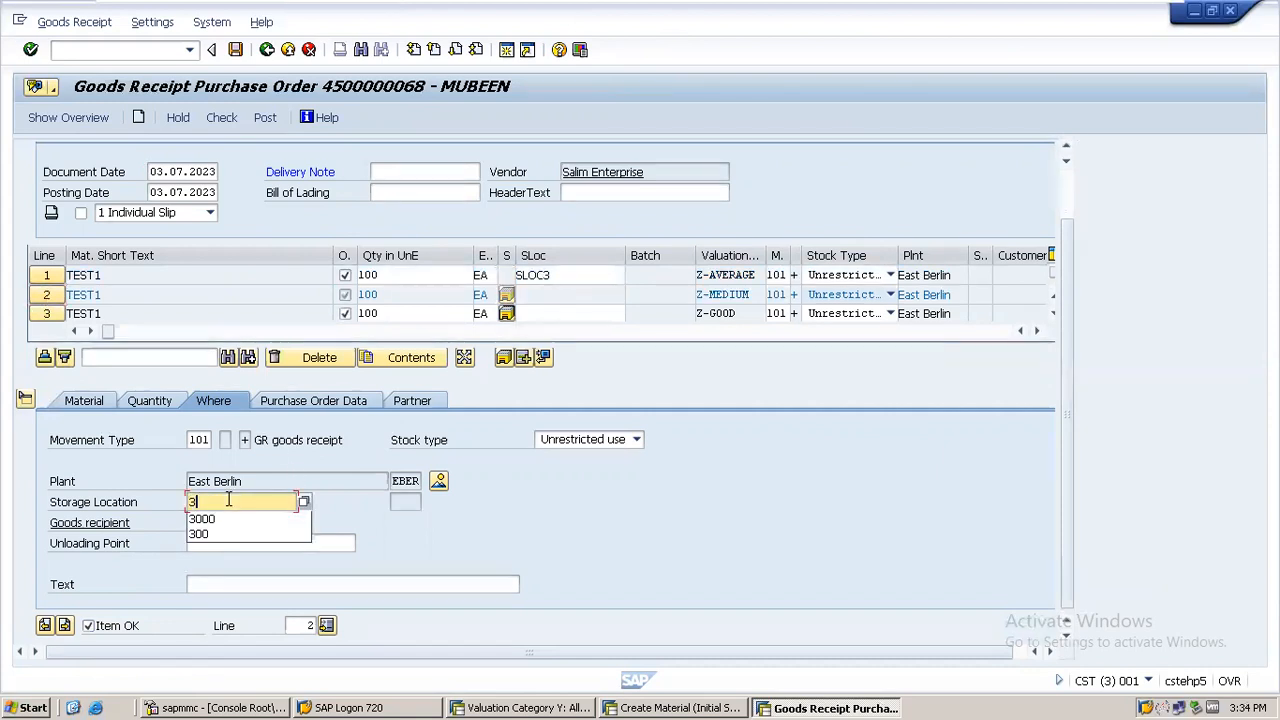
click(535, 314)
text(3000)
key(Return)
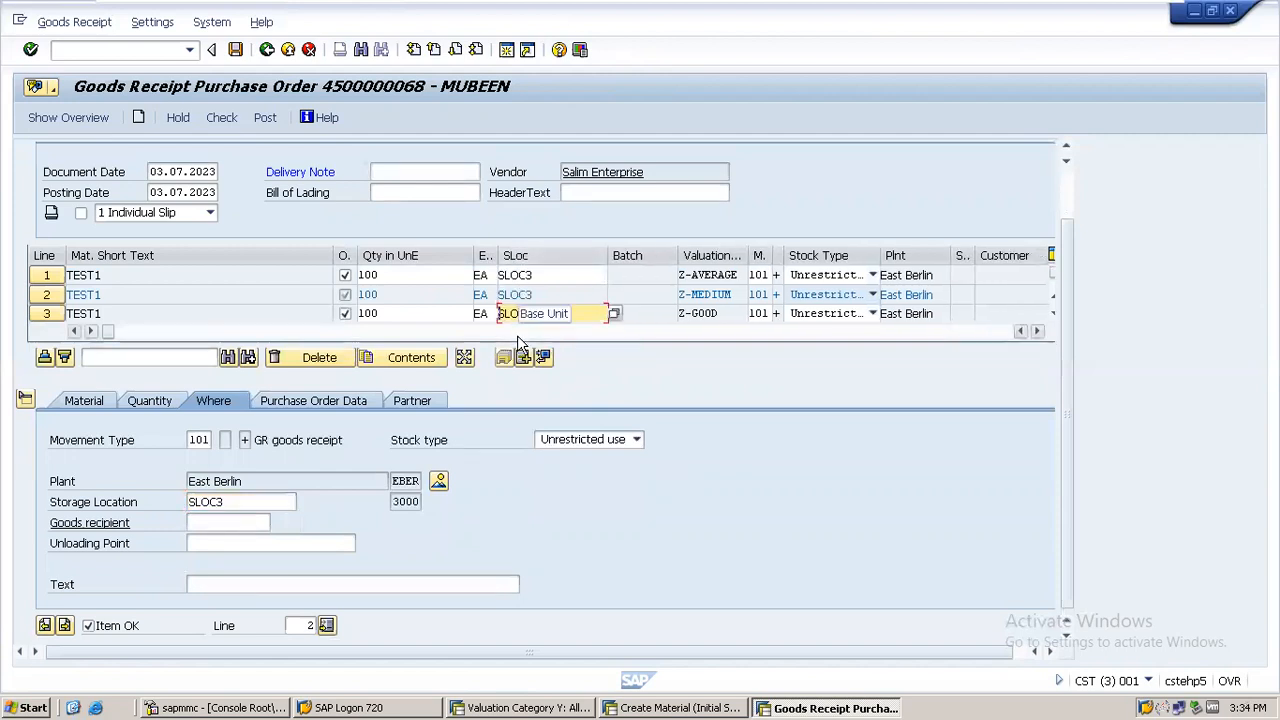
Step: Review line 2's quantity and material details and run a check of the goods receipt
click(148, 404)
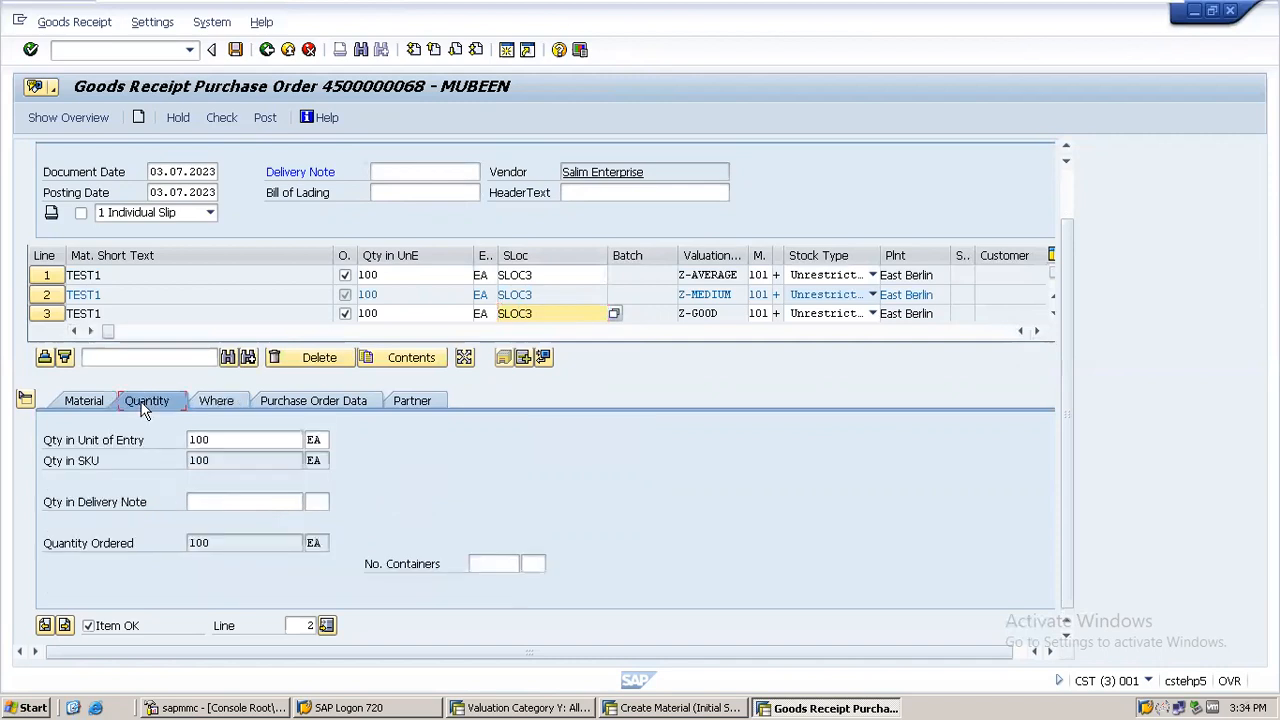
click(88, 400)
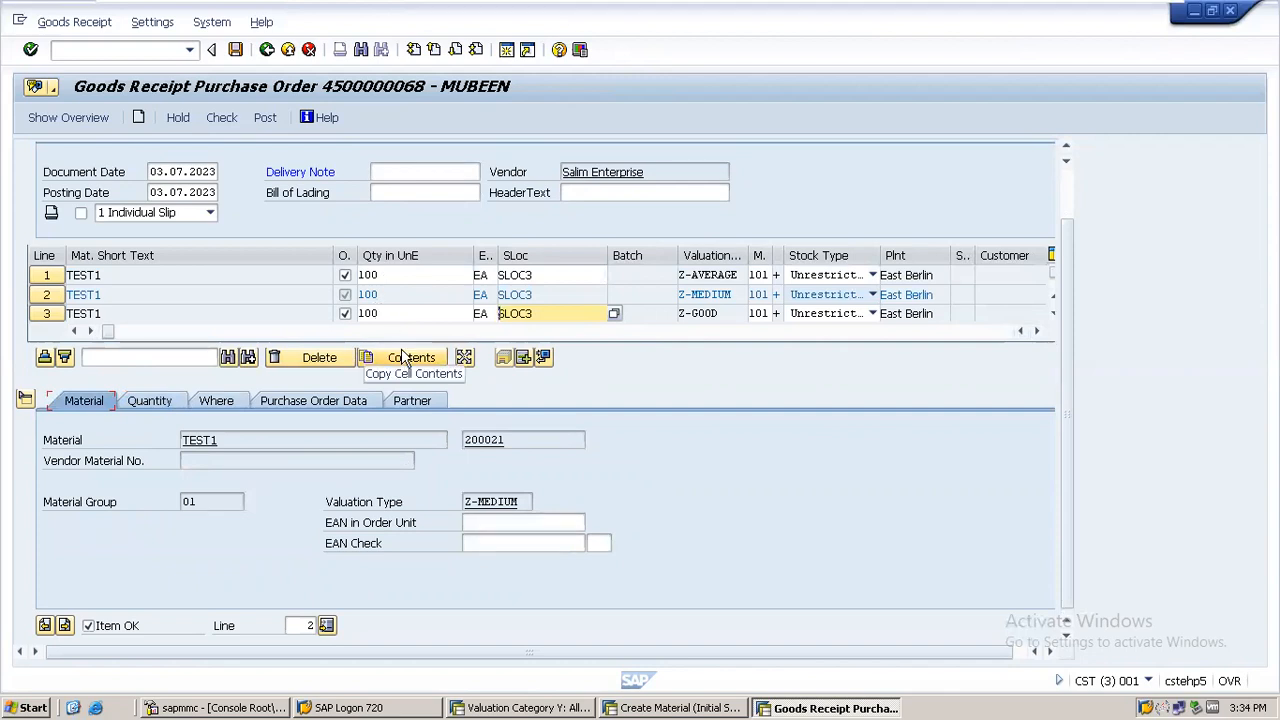
click(1067, 188)
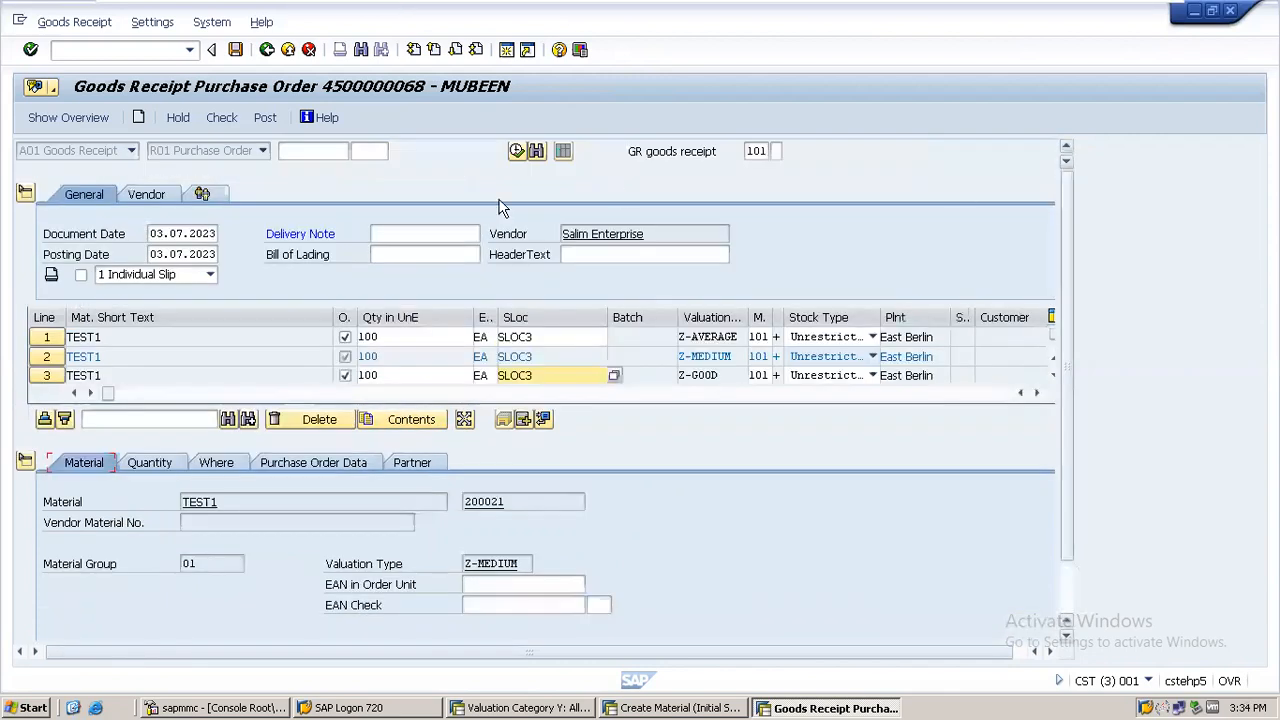
click(222, 117)
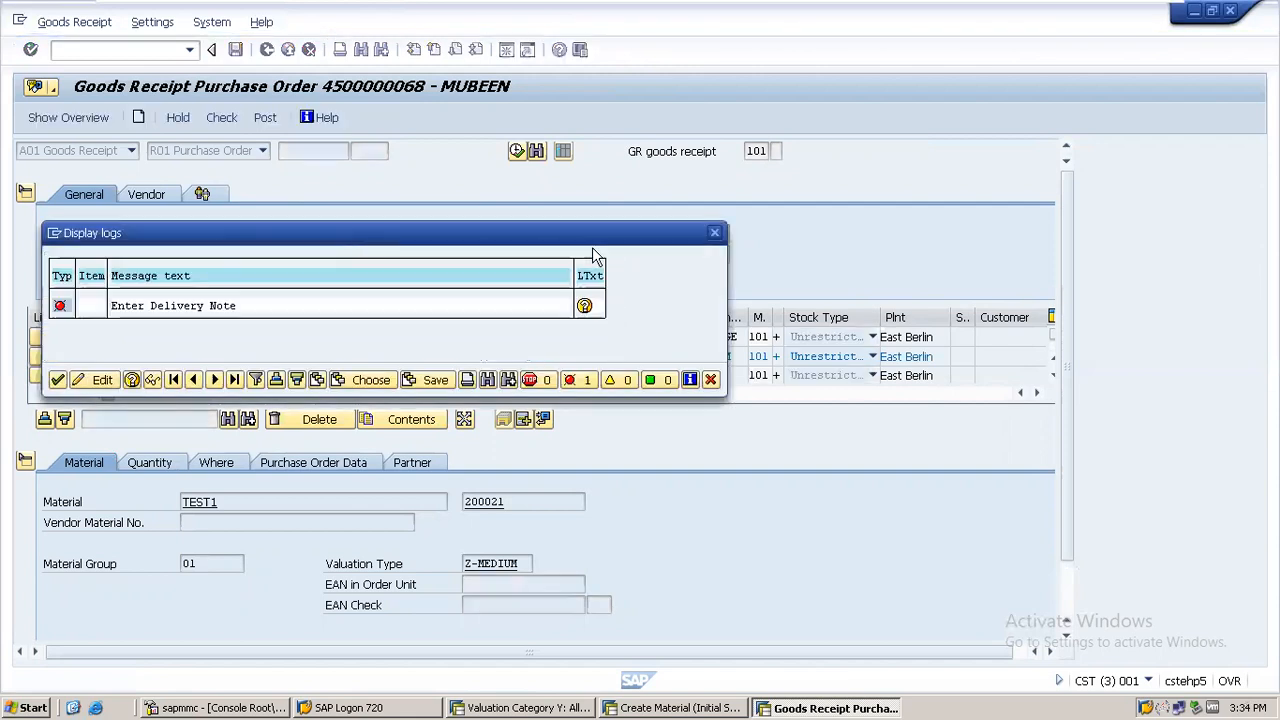
click(714, 232)
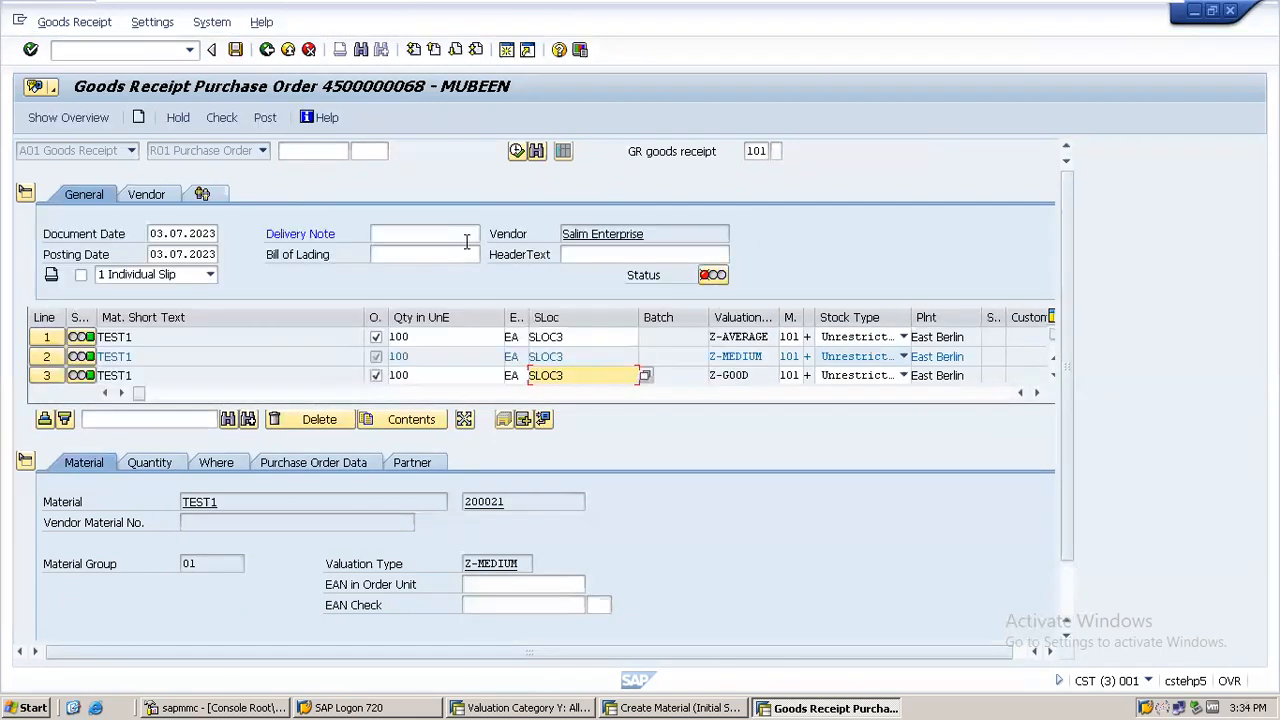
Step: Enter 3456 as the delivery note, recheck the goods receipt and post it
click(436, 233)
text(3456)
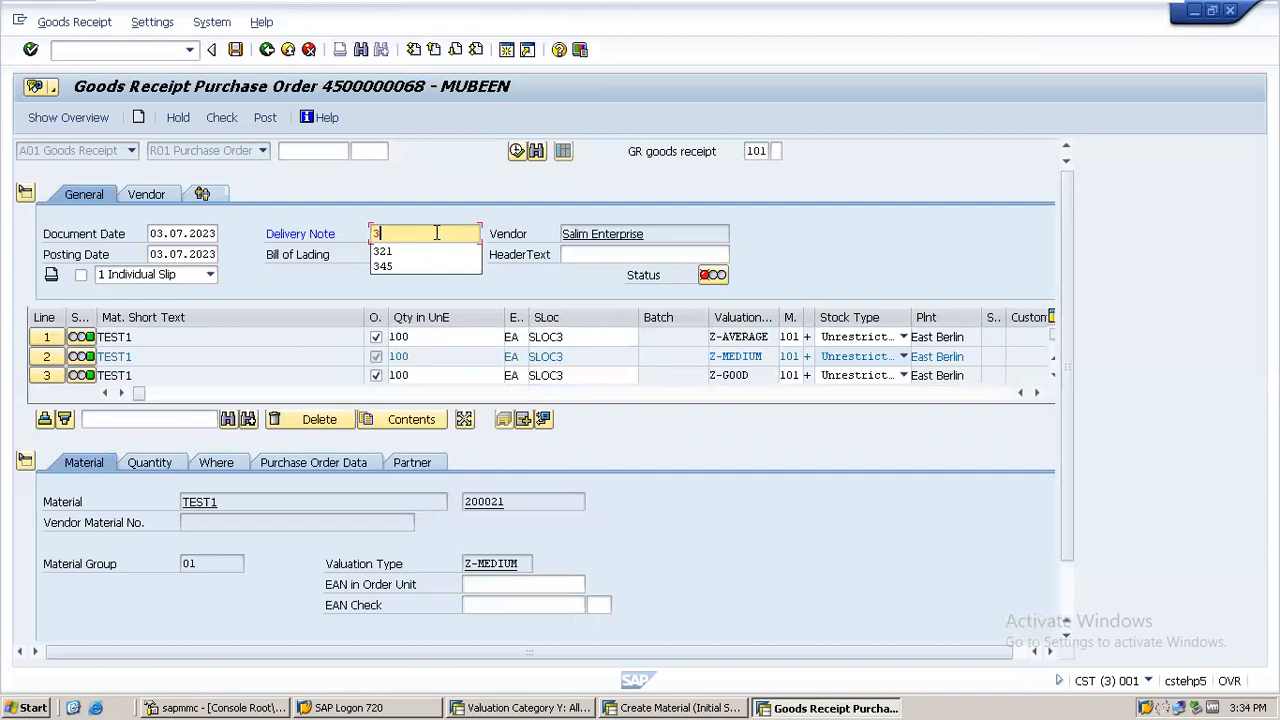
click(222, 117)
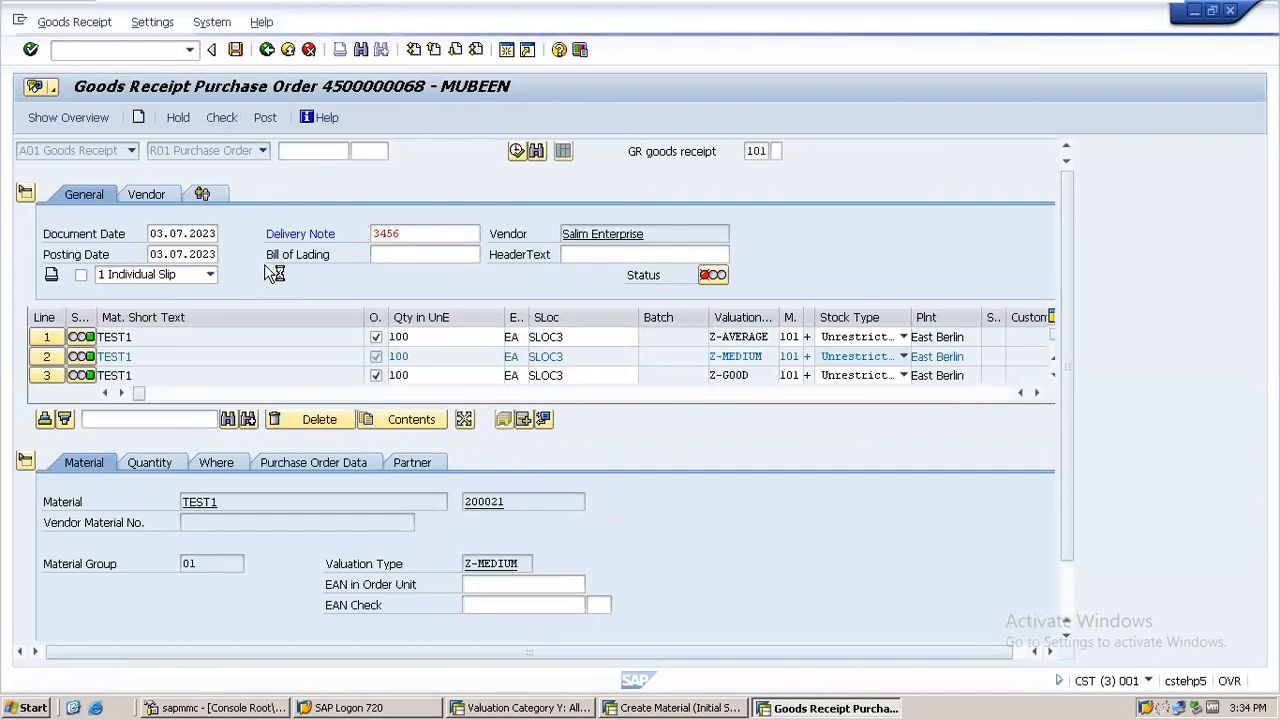
click(235, 49)
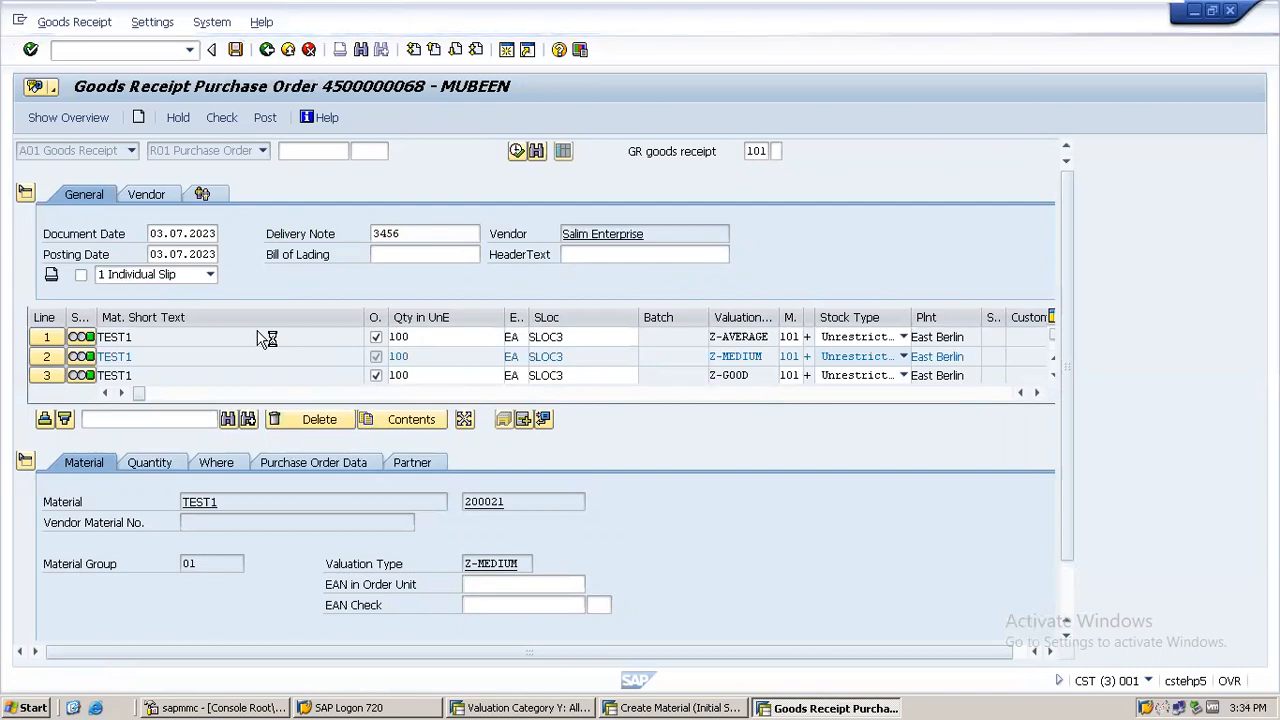
Step: Switch to the Split Valuation sheet in Excel and enter 100 in D20 and 10 in E20
mouse_move(1105, 15)
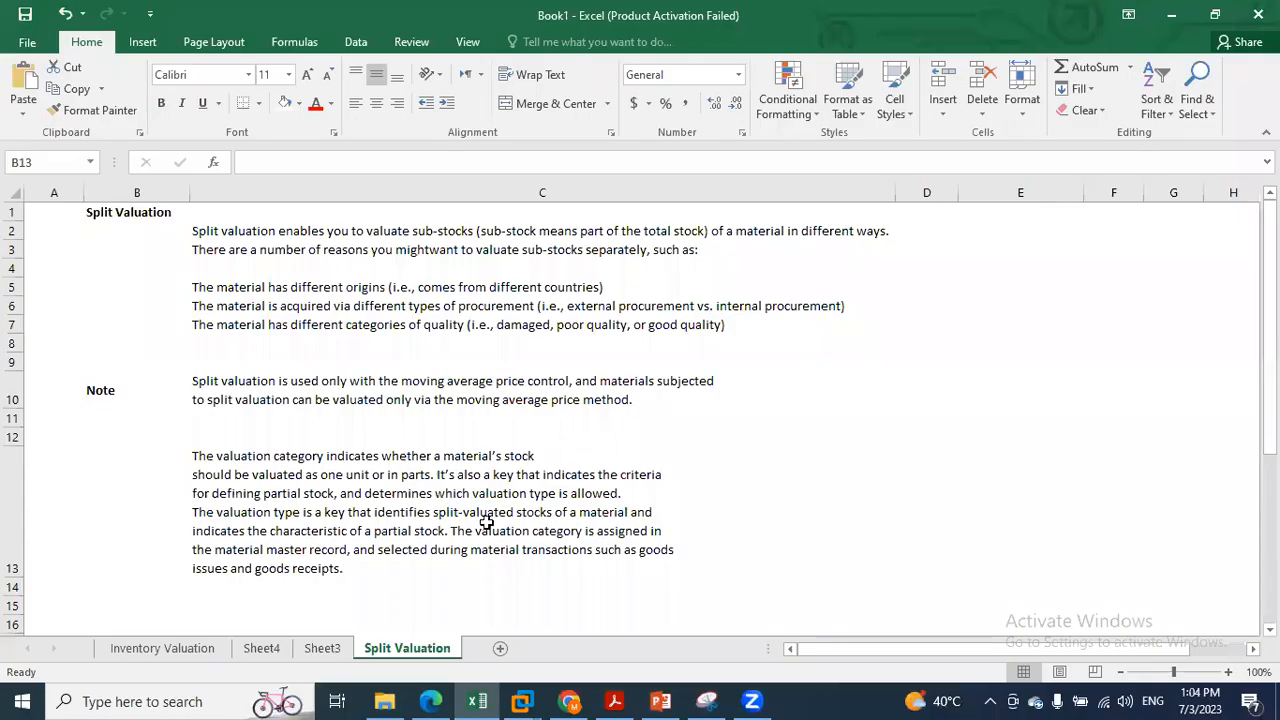
click(1110, 13)
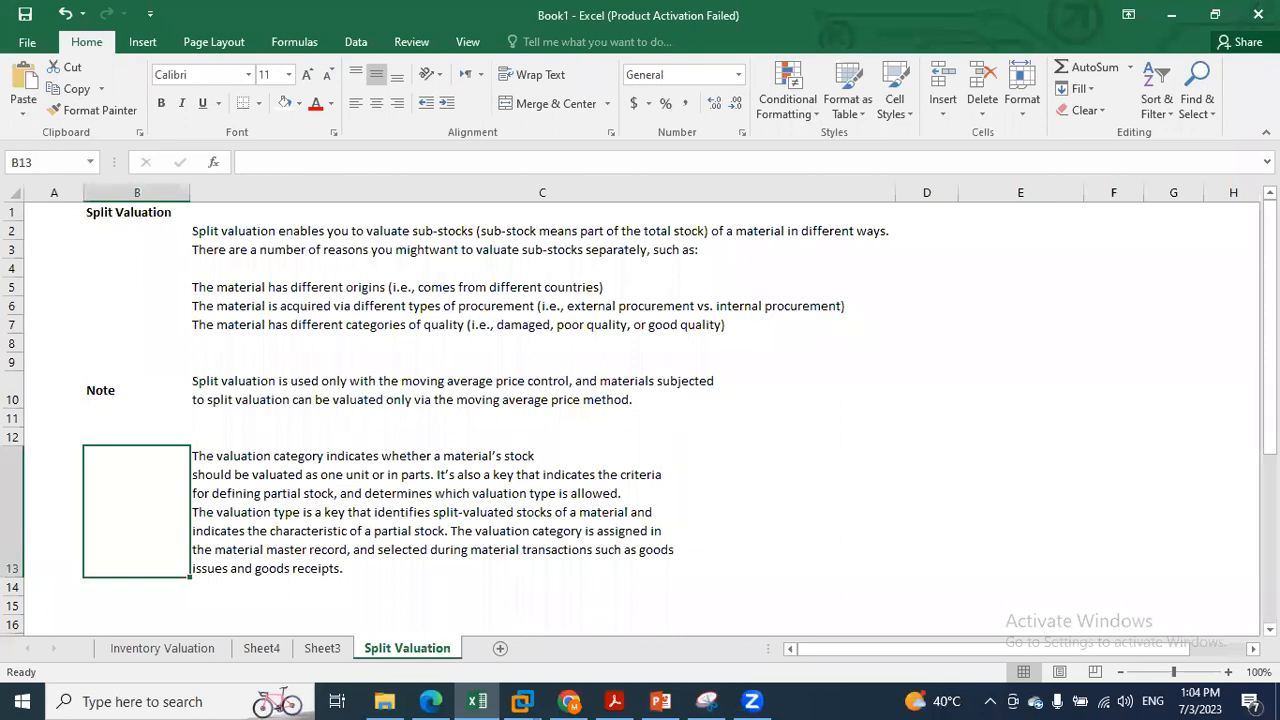
scroll(640, 415, down, 3)
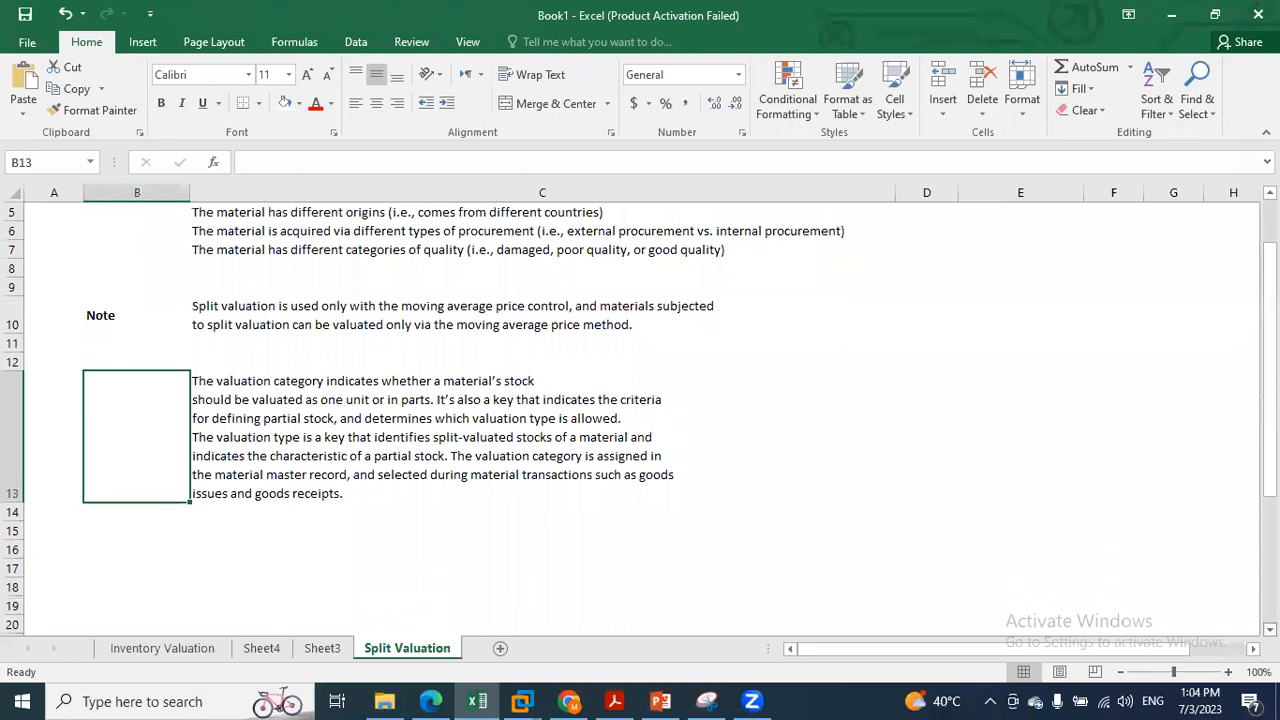
click(869, 590)
click(921, 562)
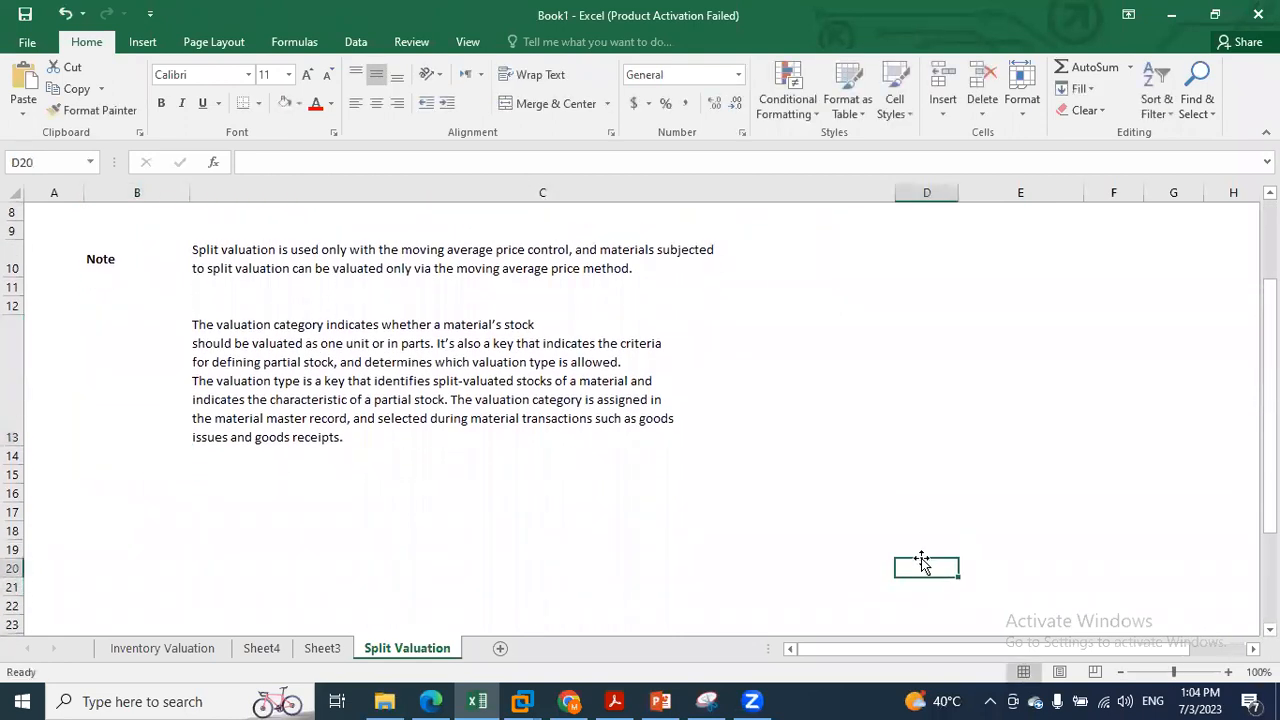
text(100)
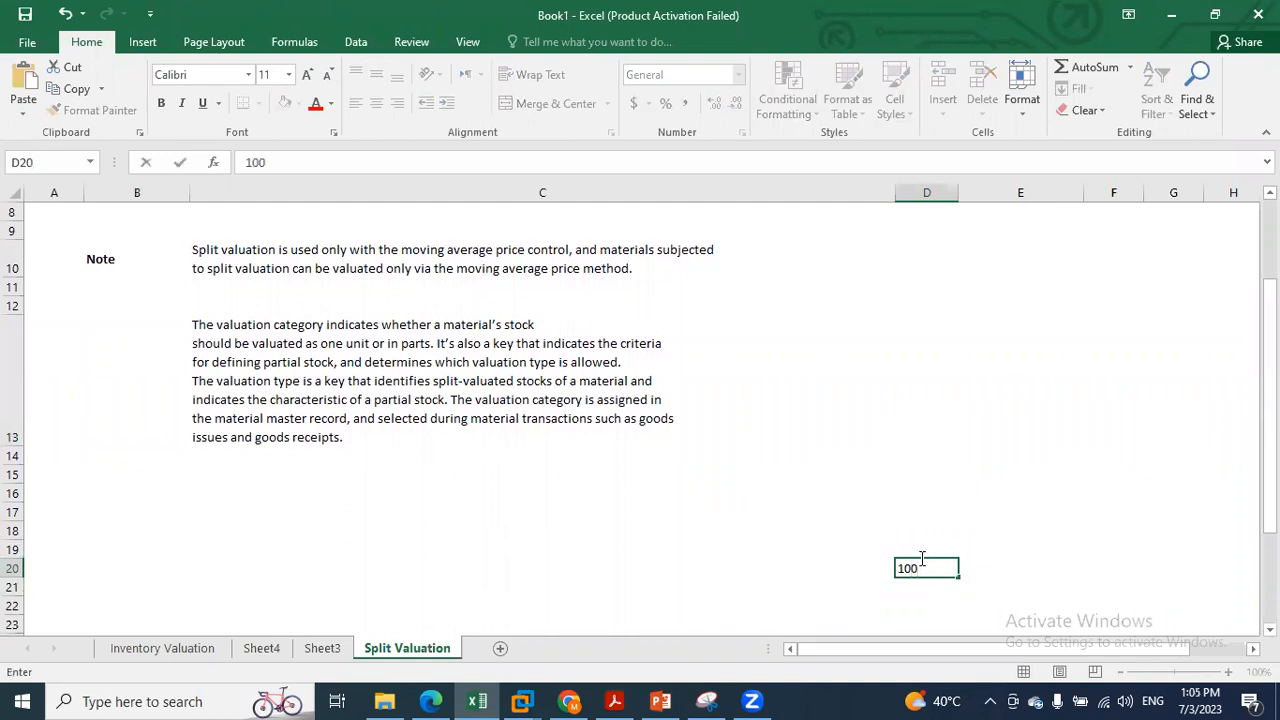
click(997, 561)
text(10)
Step: Enter 100 and 15 in D21:E21, and 100 and 20 in D22:E22
click(928, 585)
text(100)
click(1000, 585)
text(15)
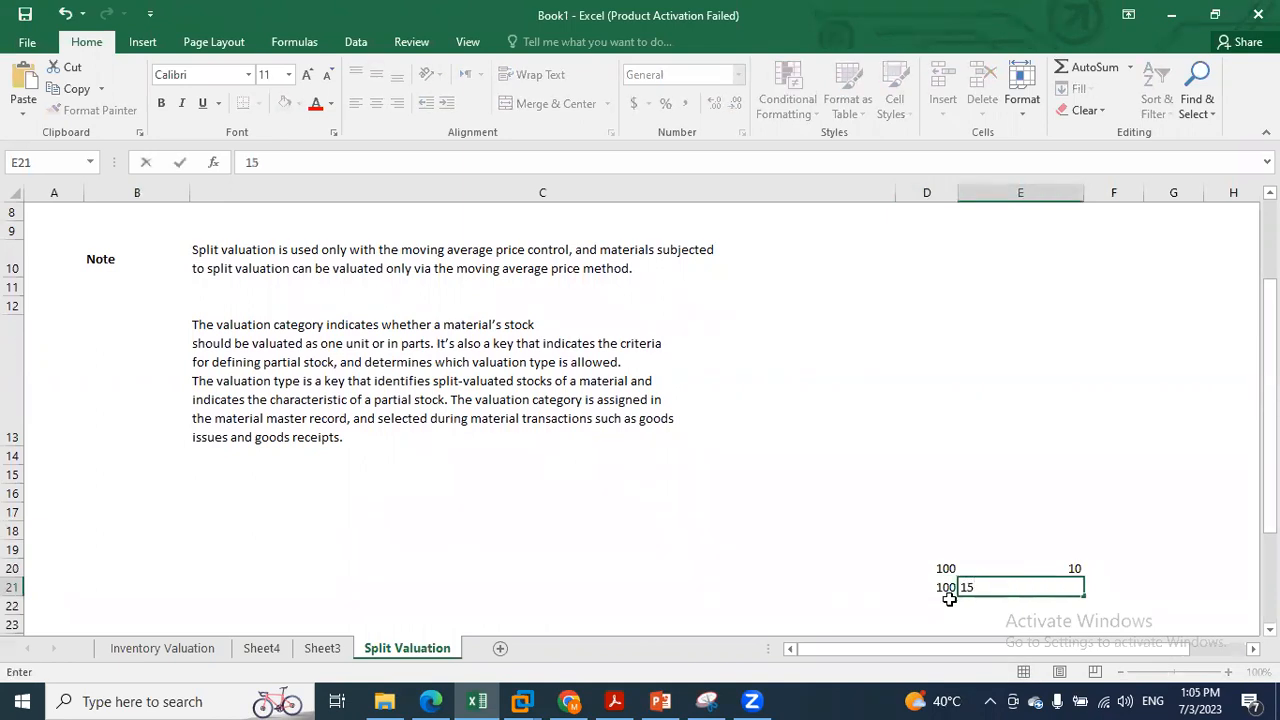
click(949, 601)
text(100)
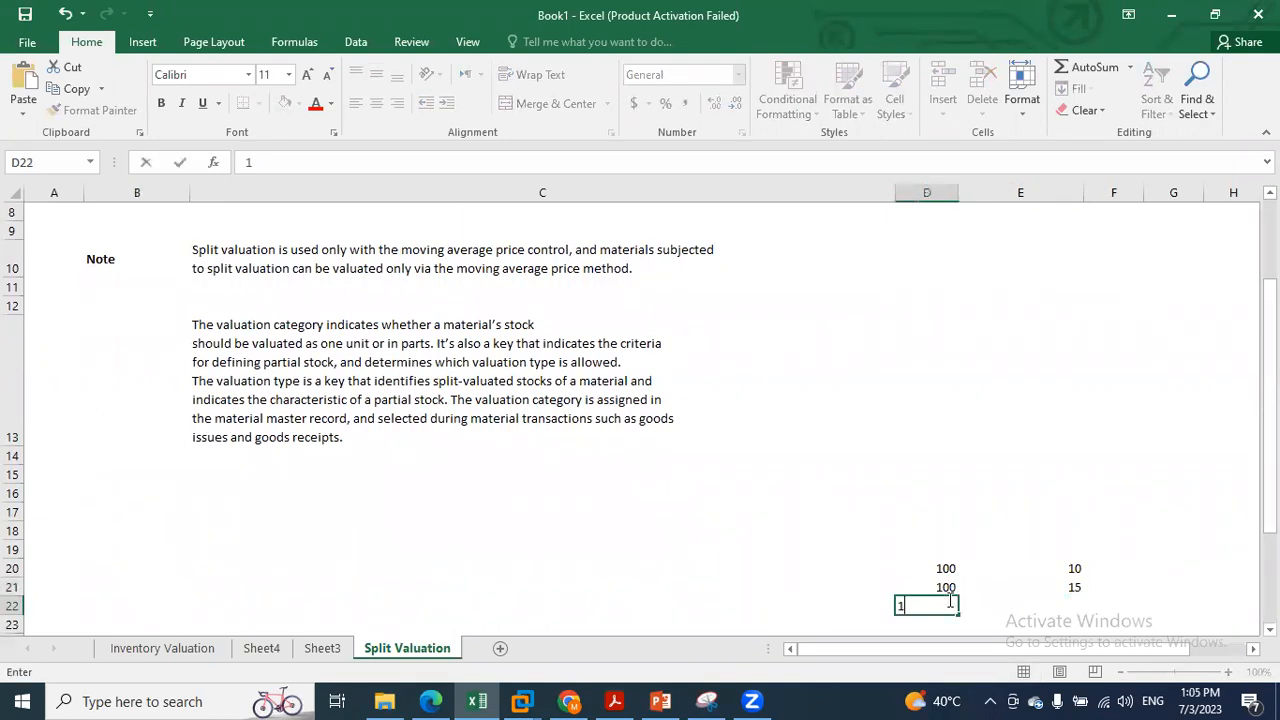
click(1013, 612)
text(20)
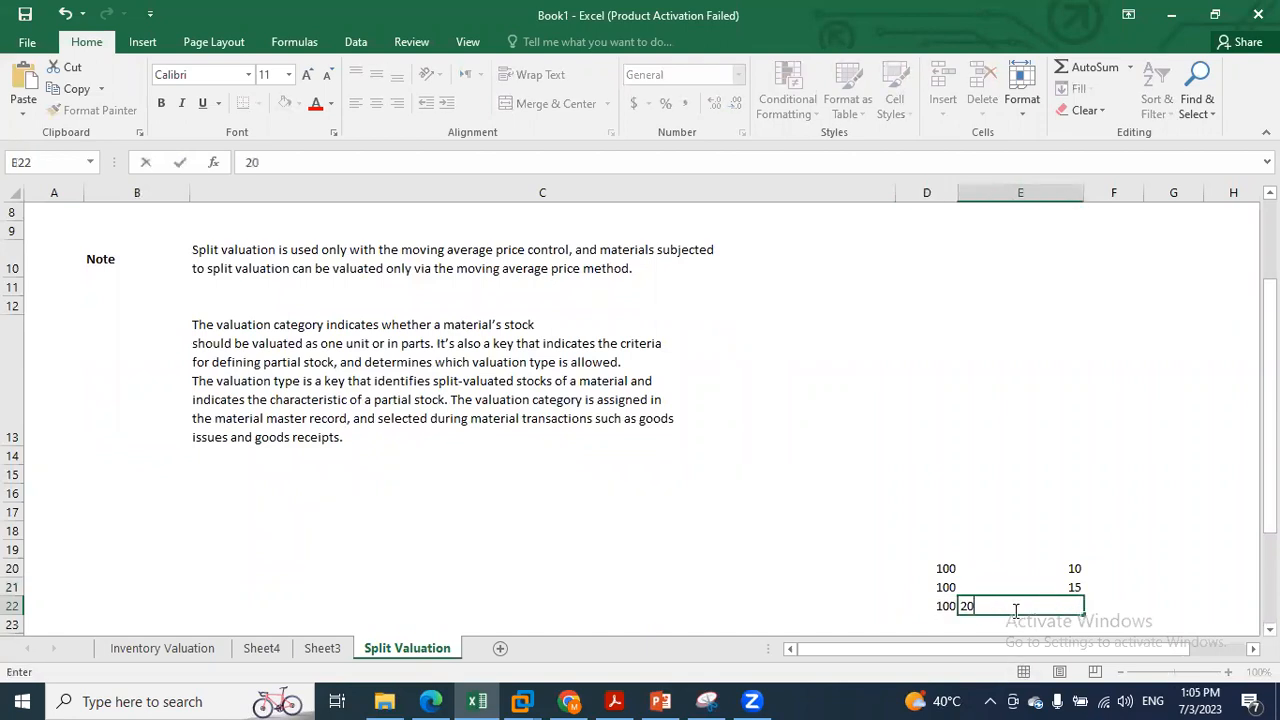
Step: Multiply D20 by E20 in cell F20 and fill the formula down to F22
click(1112, 567)
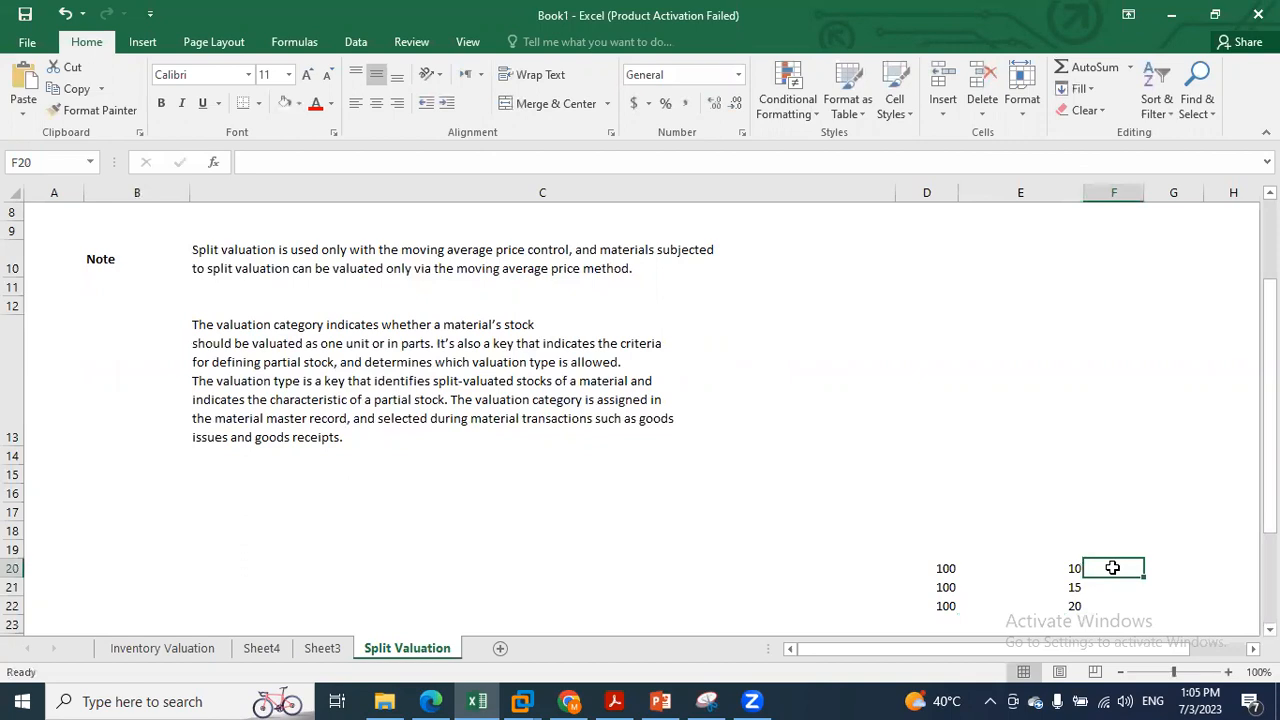
text(=)
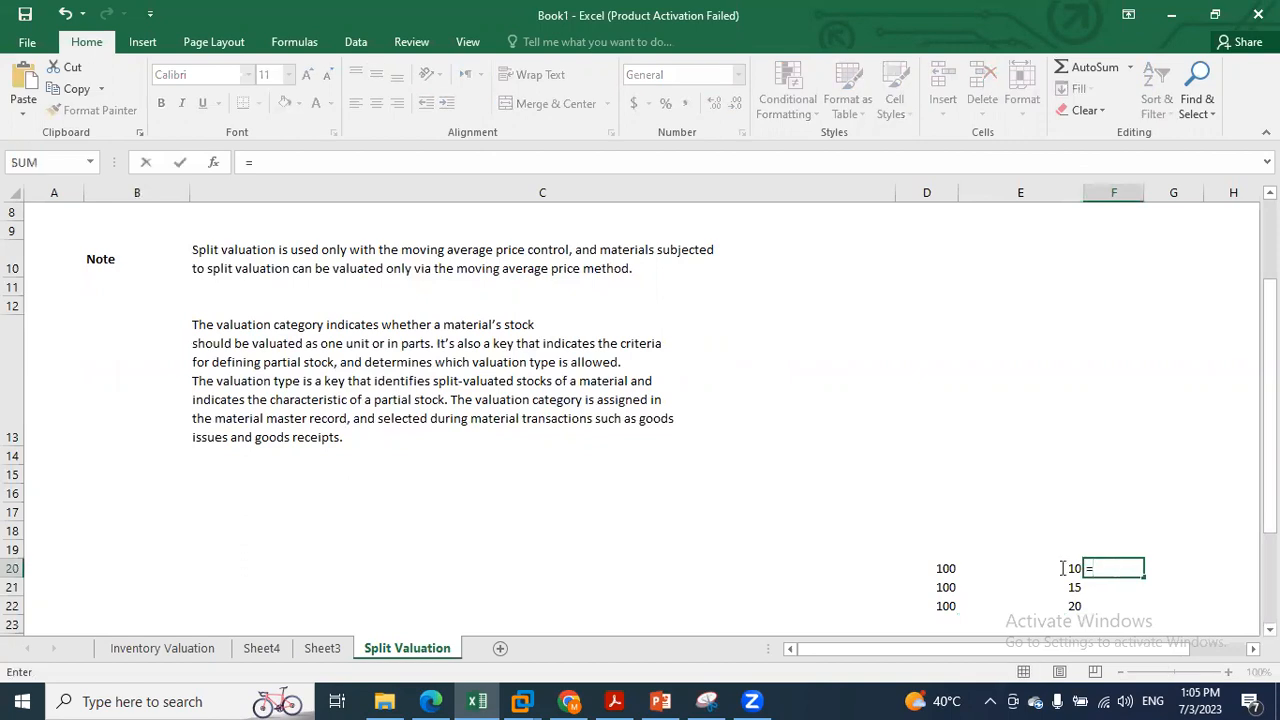
click(941, 571)
text(*)
click(1036, 568)
text())
key(Return)
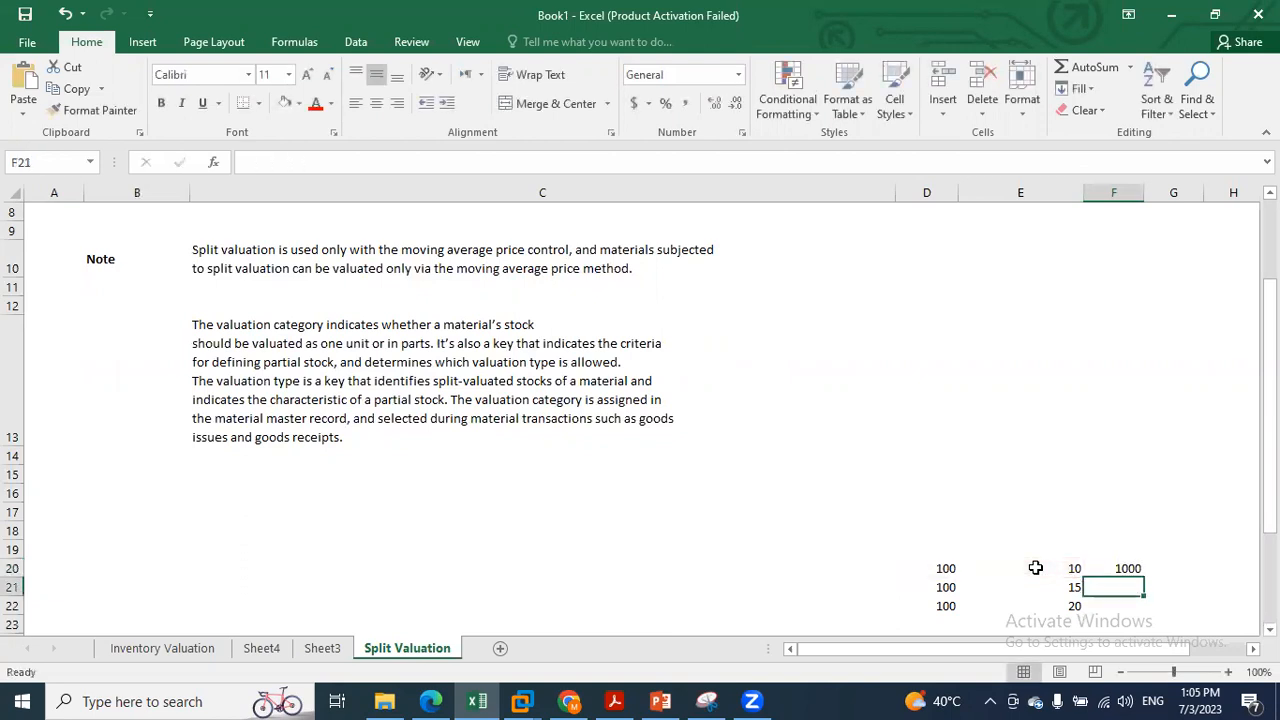
click(1117, 570)
drag(1144, 577, 1141, 608)
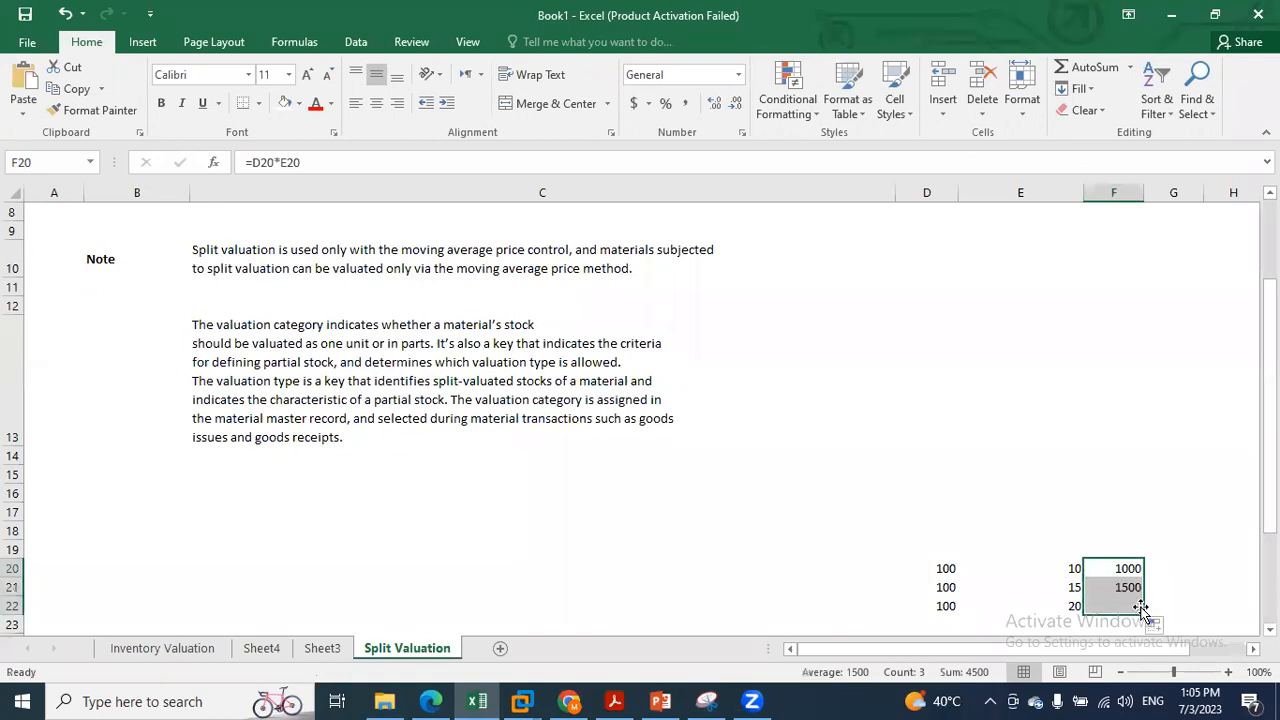
Step: Sum the stock values F20:F22 in cell F23
scroll(1211, 580, down, 2)
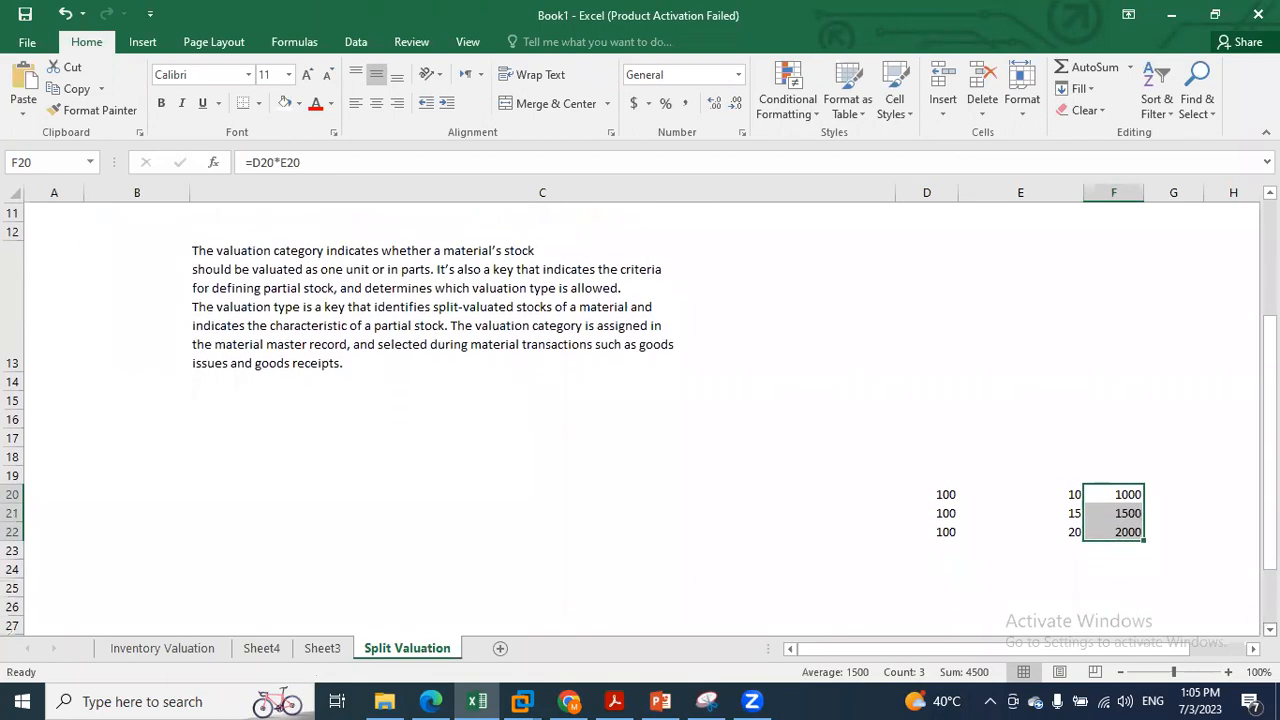
click(1123, 378)
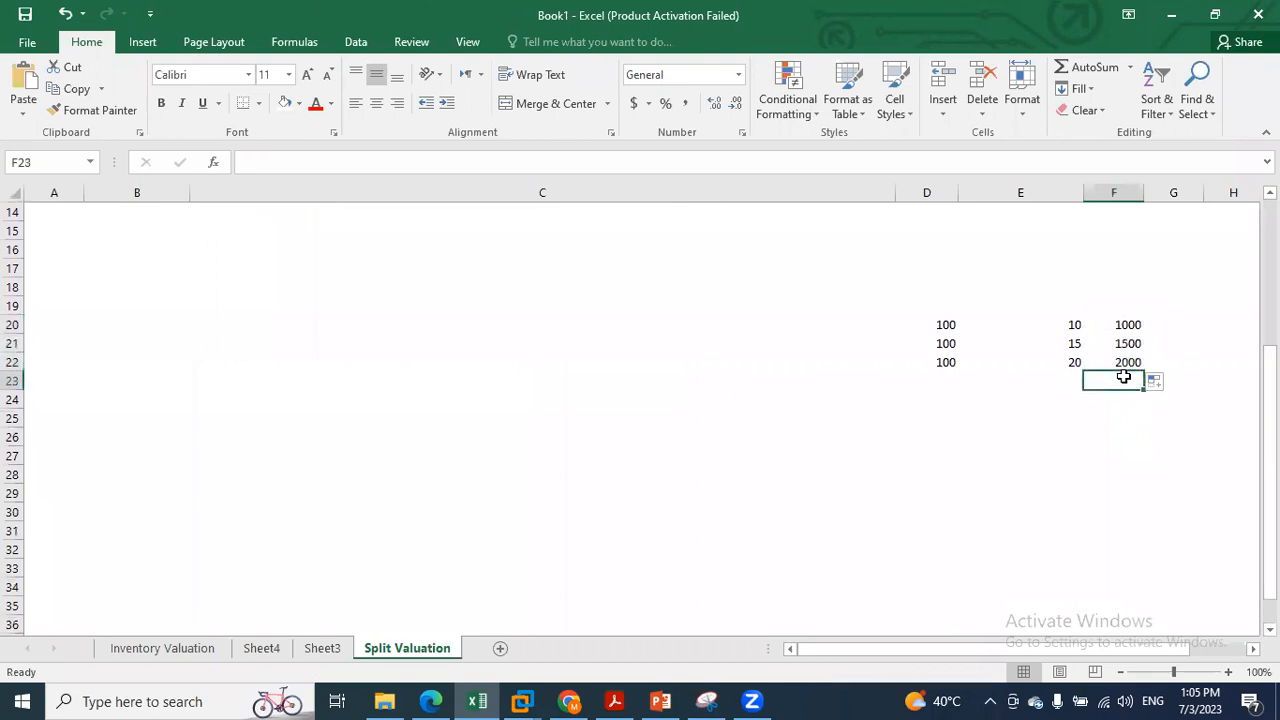
text(=Sum)
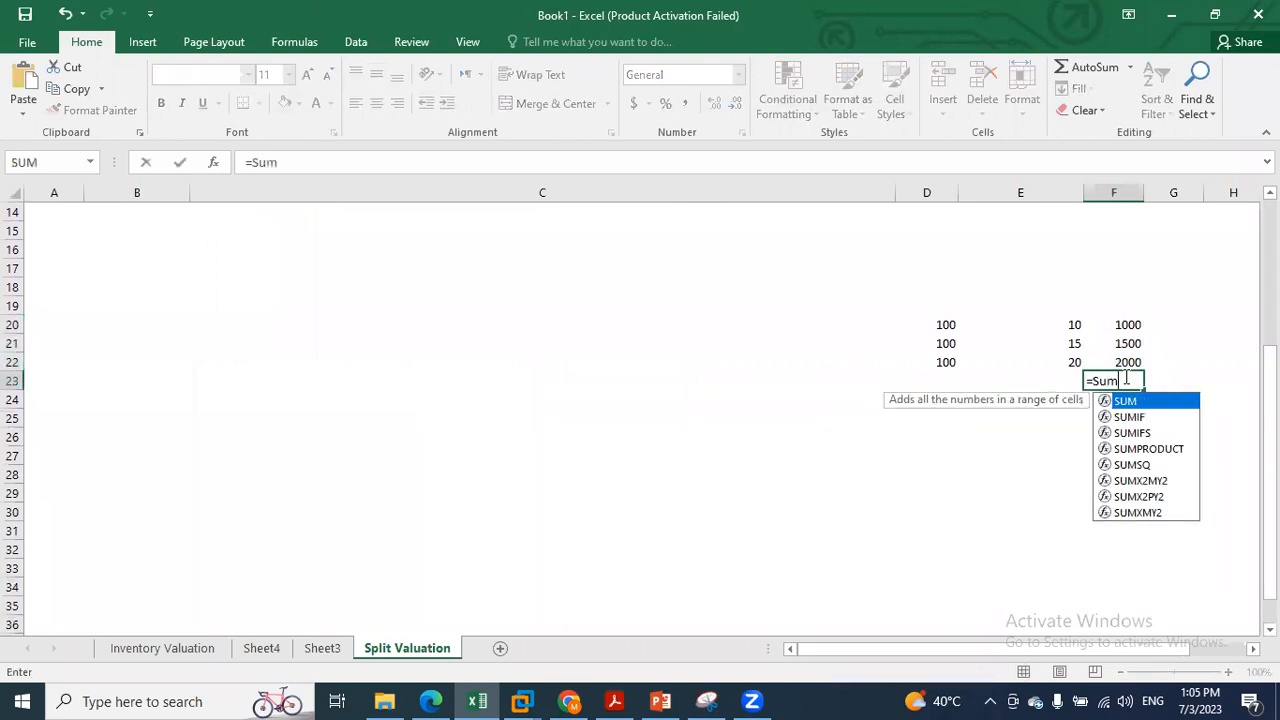
text(()
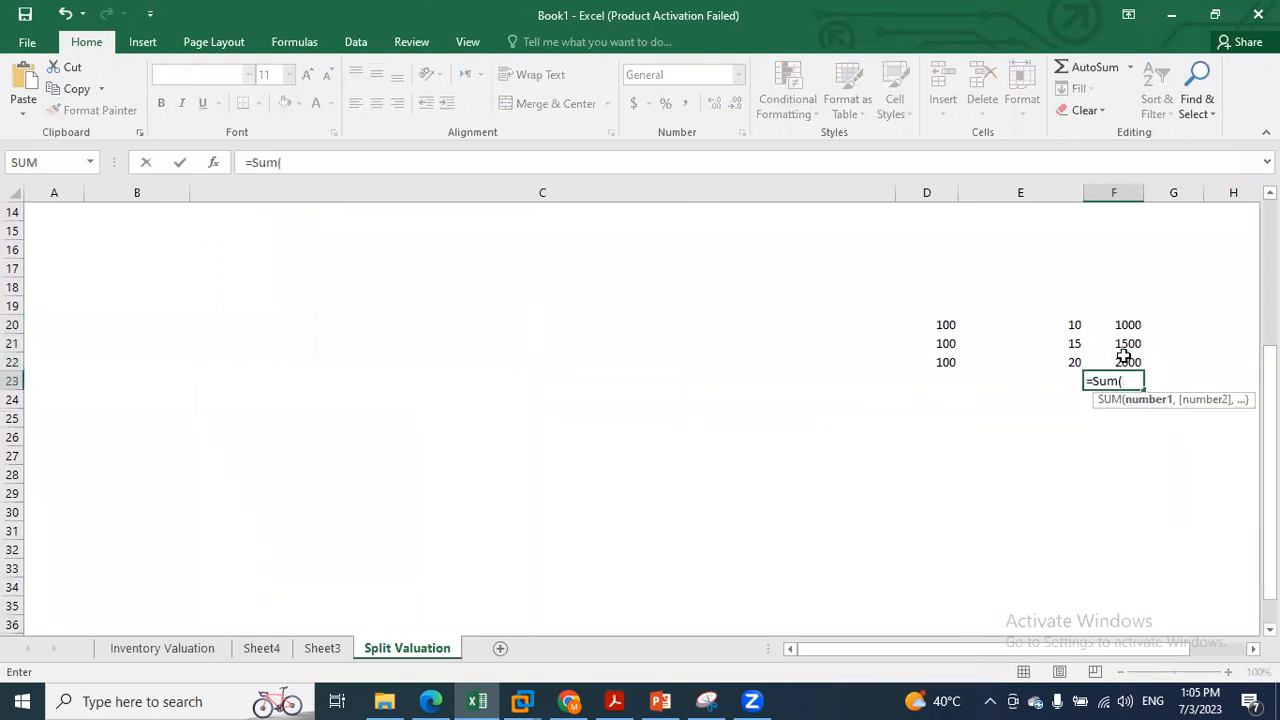
drag(1128, 324, 1128, 355)
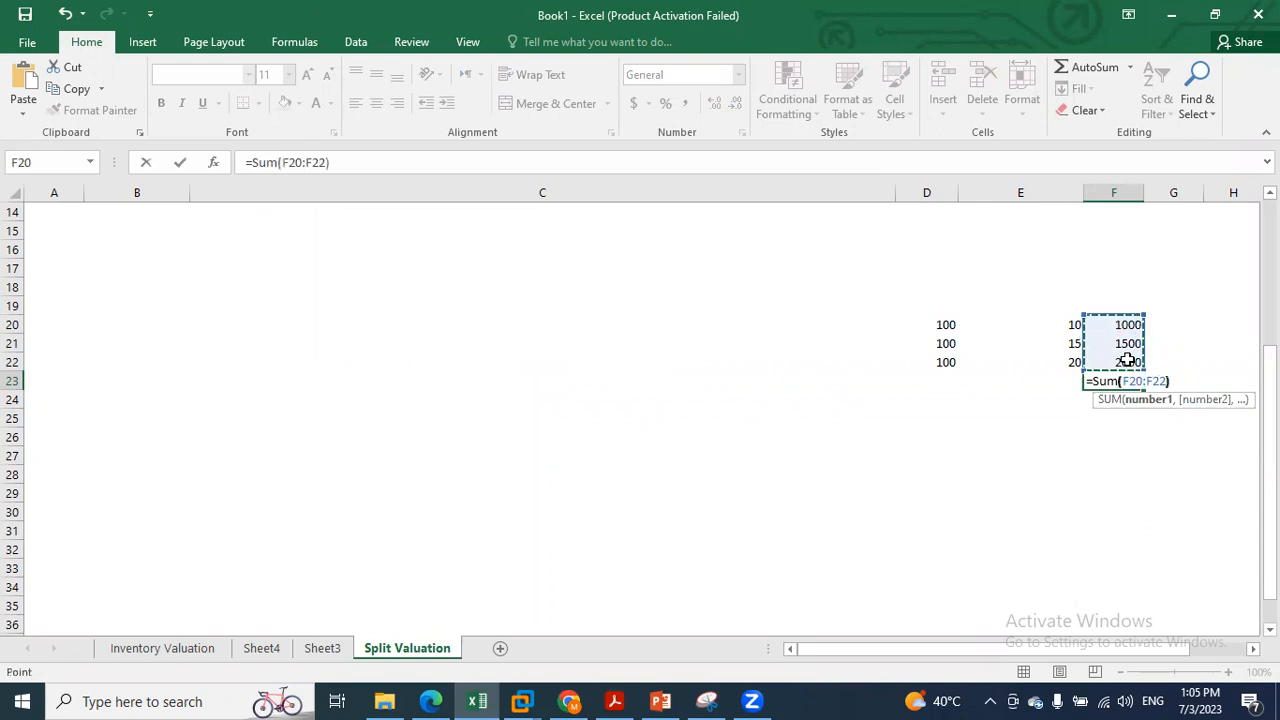
text())
key(Return)
click(1124, 378)
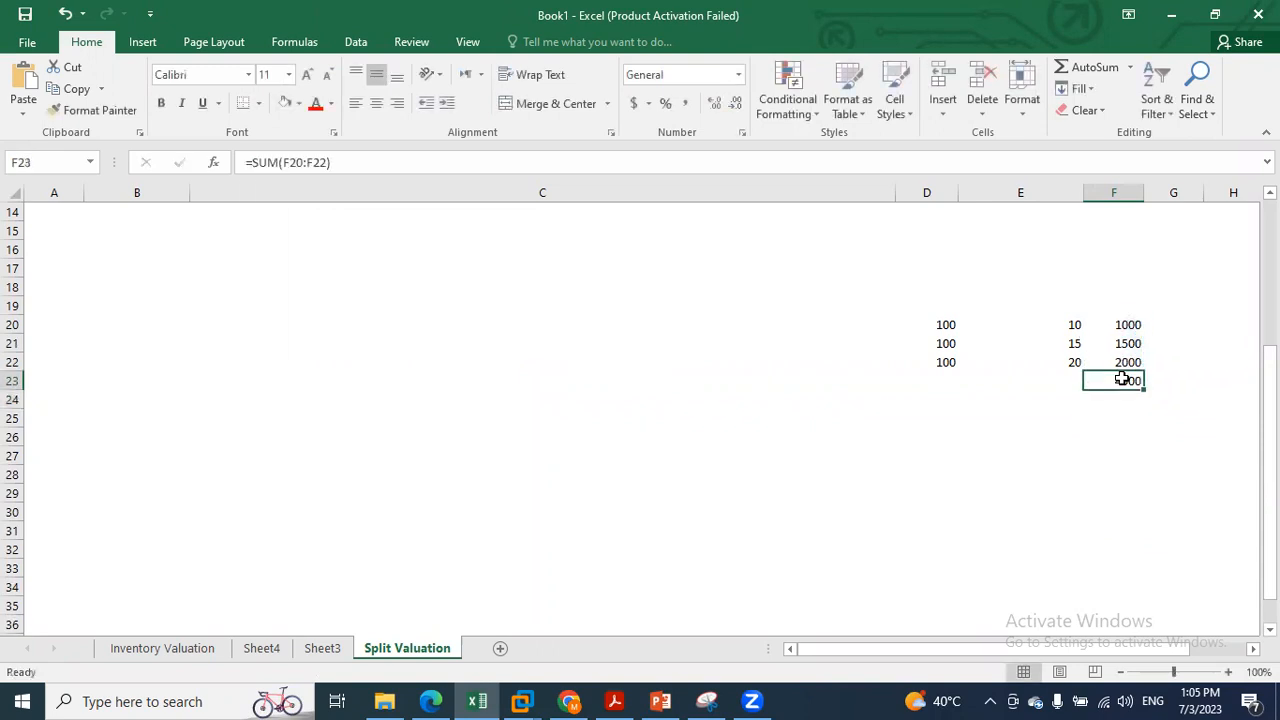
Step: Enter the total quantity 300 in D23 and calculate the average price in F25 with =4500/300
click(936, 383)
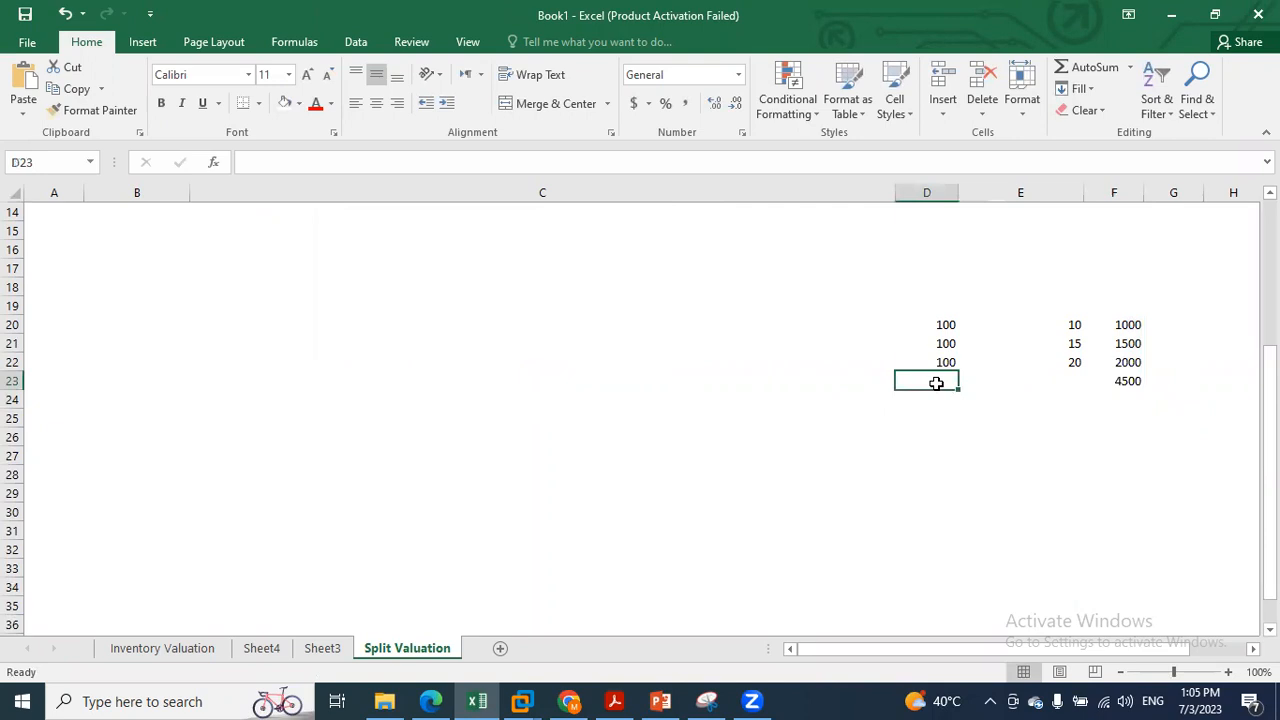
text(300)
click(983, 434)
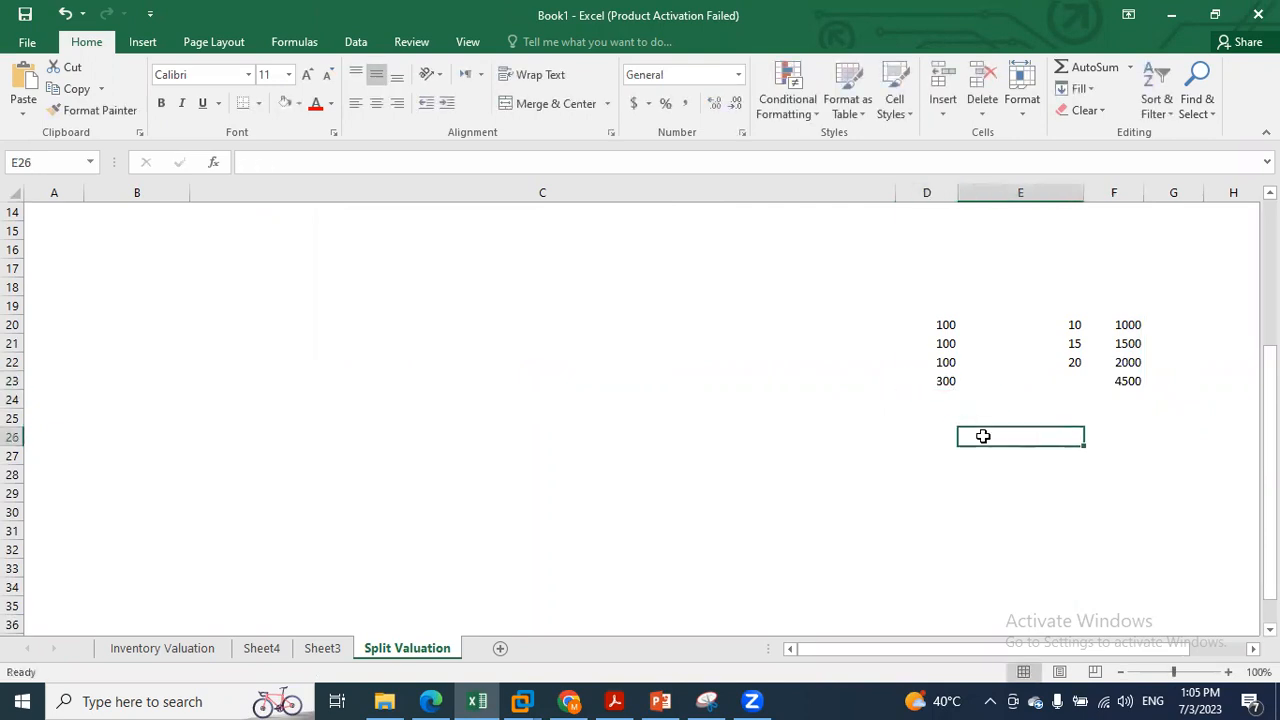
click(1114, 423)
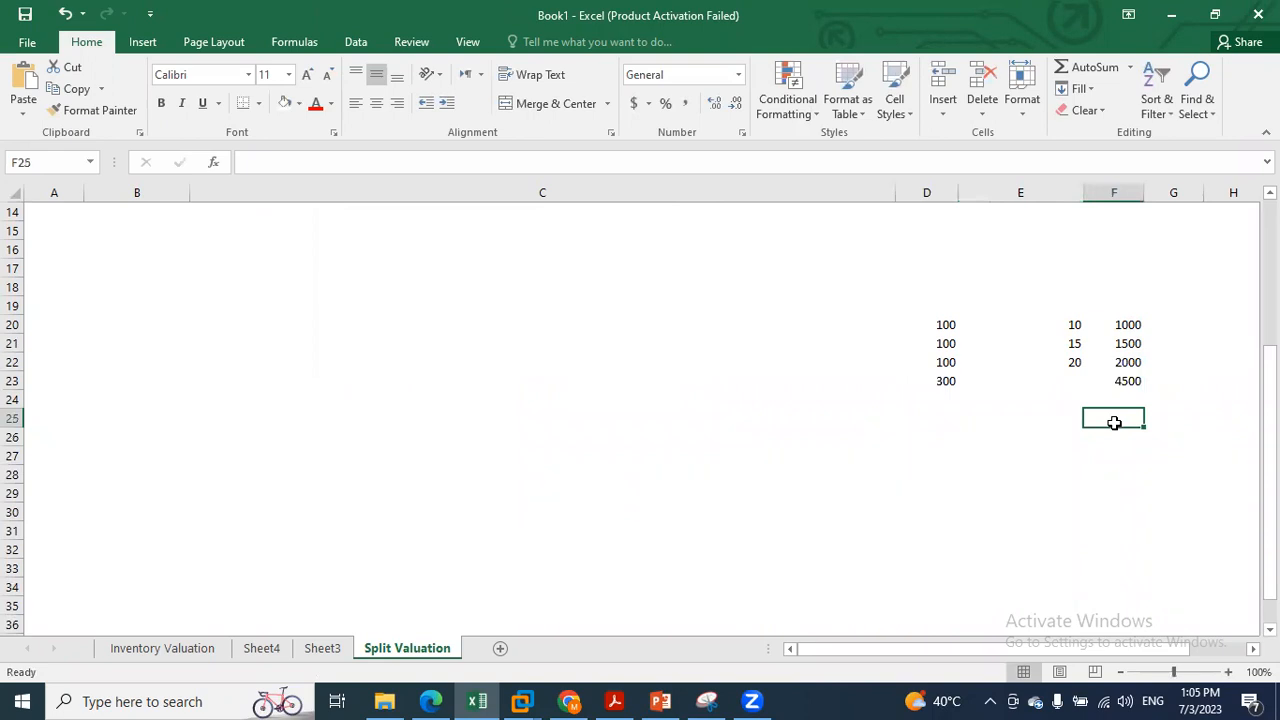
text(=4500)
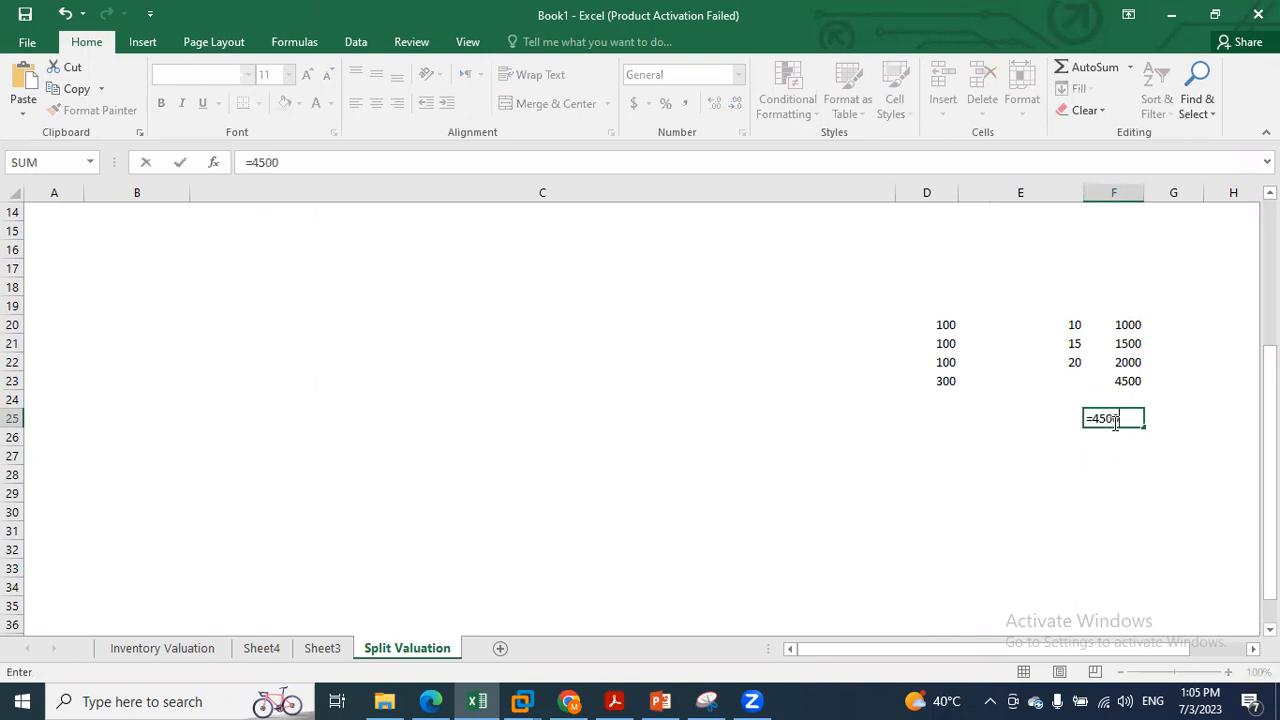
text(/300)
key(Left)
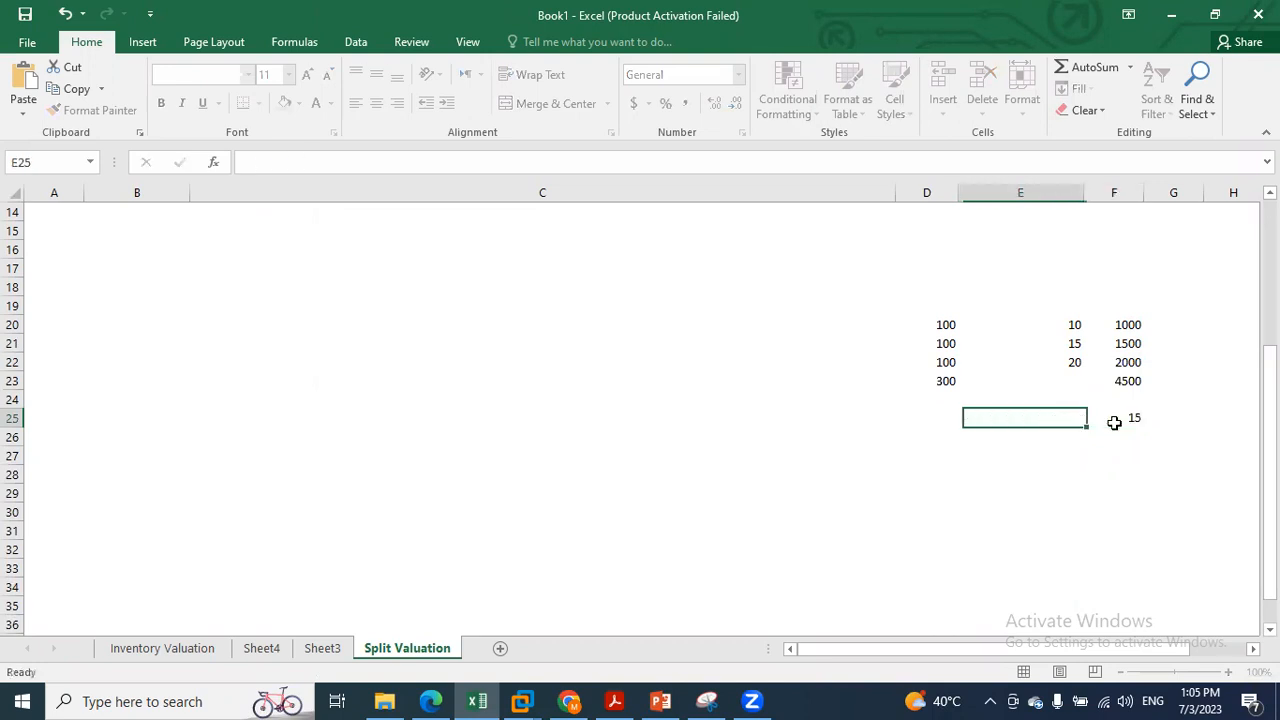
click(1125, 421)
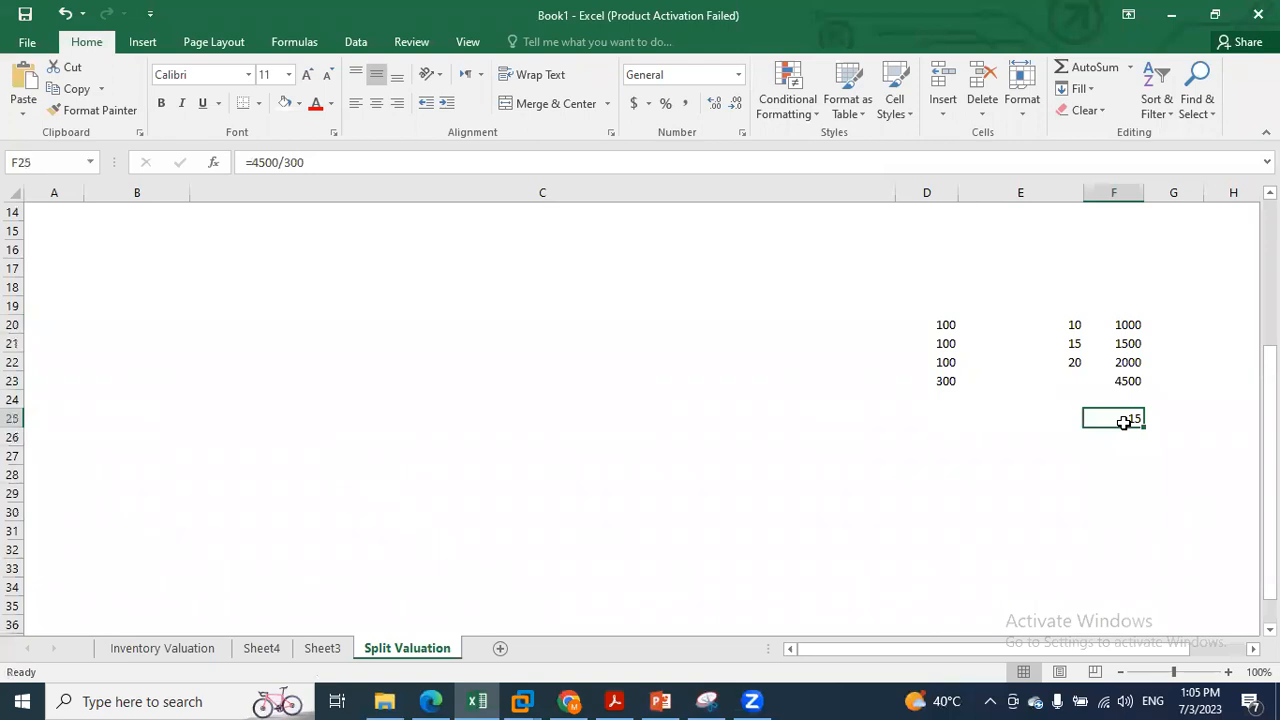
Step: Label the totals row by entering Plant EBER in cell C23
click(861, 378)
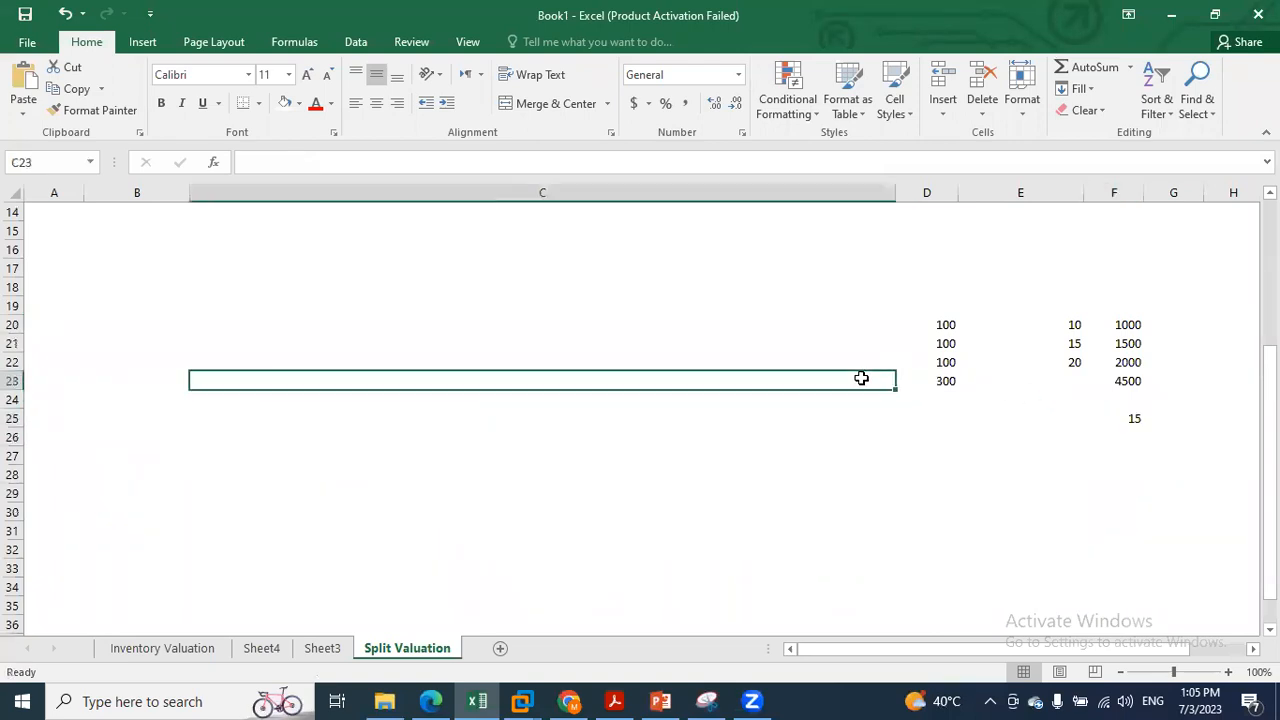
text(Plamnt)
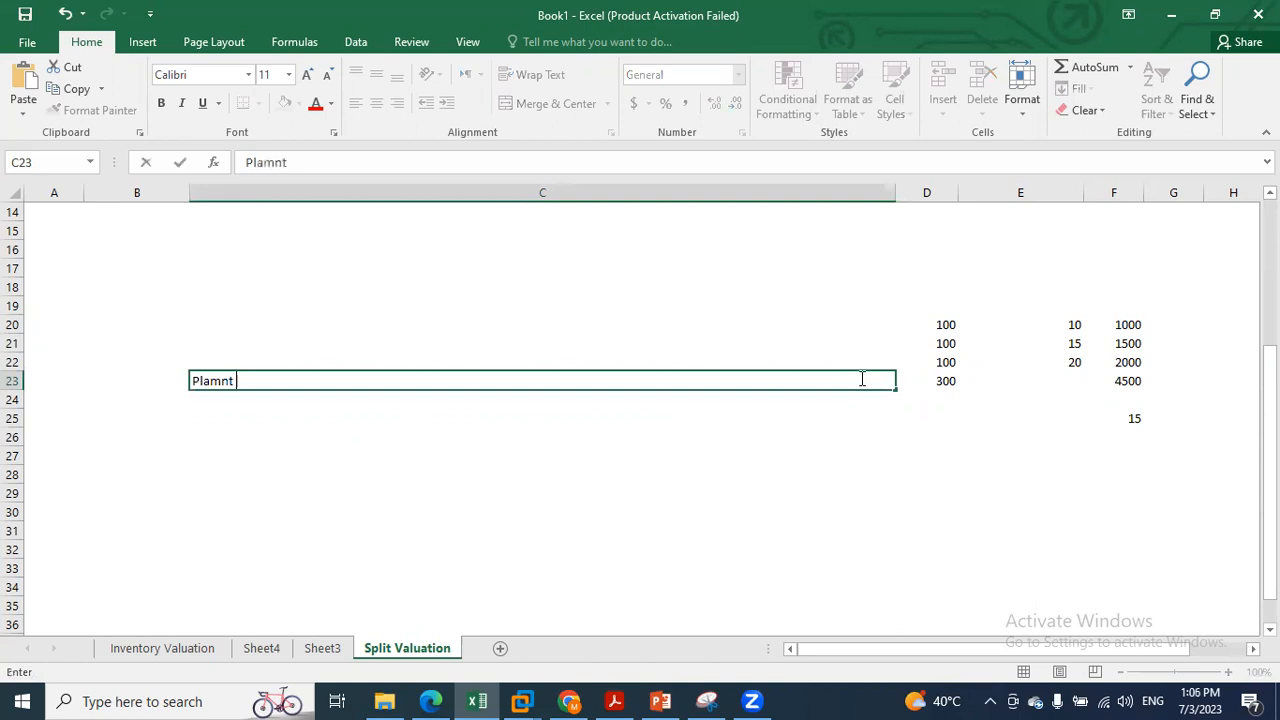
key(BackSpace)
key(BackSpace)
text(nt EBER)
click(1116, 505)
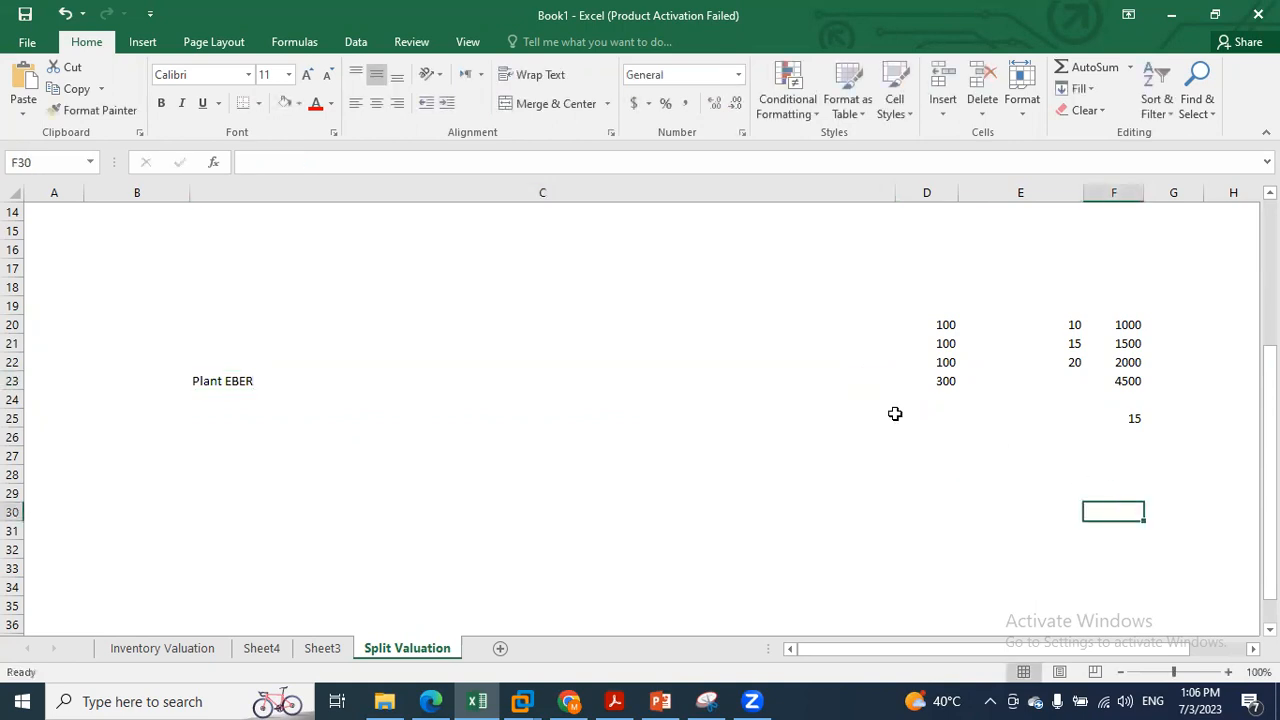
click(280, 385)
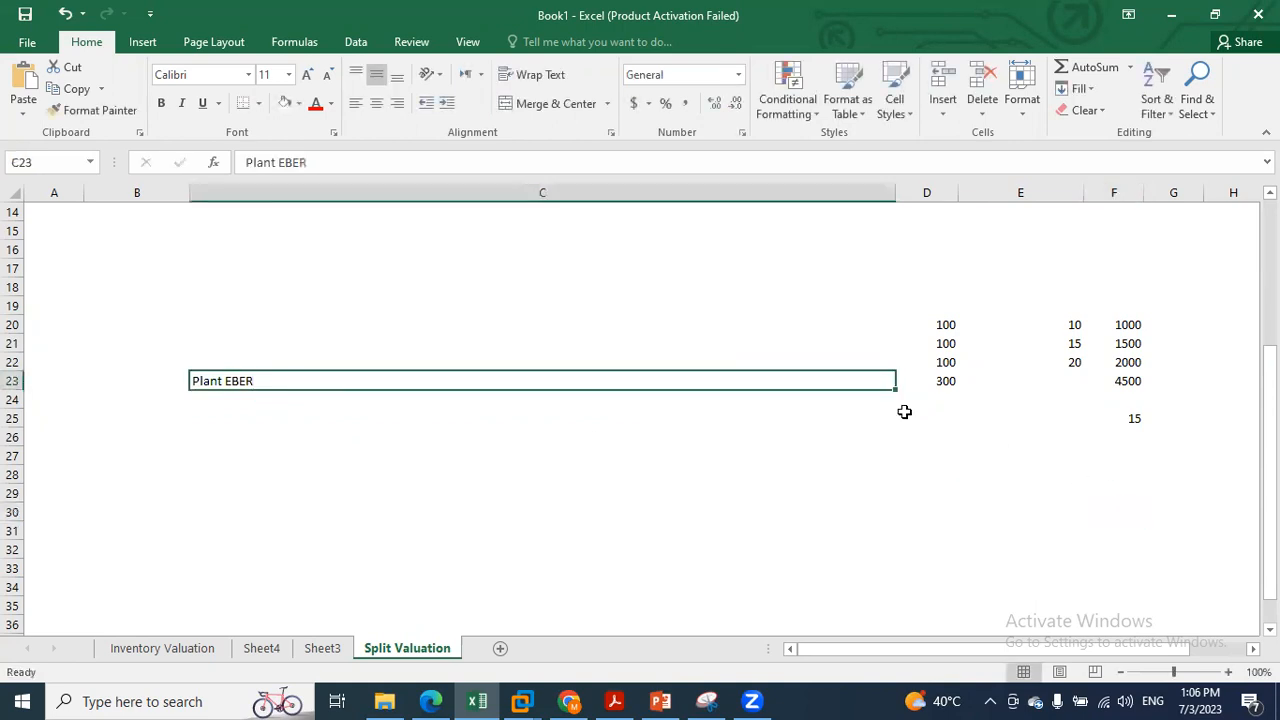
click(955, 380)
click(1128, 419)
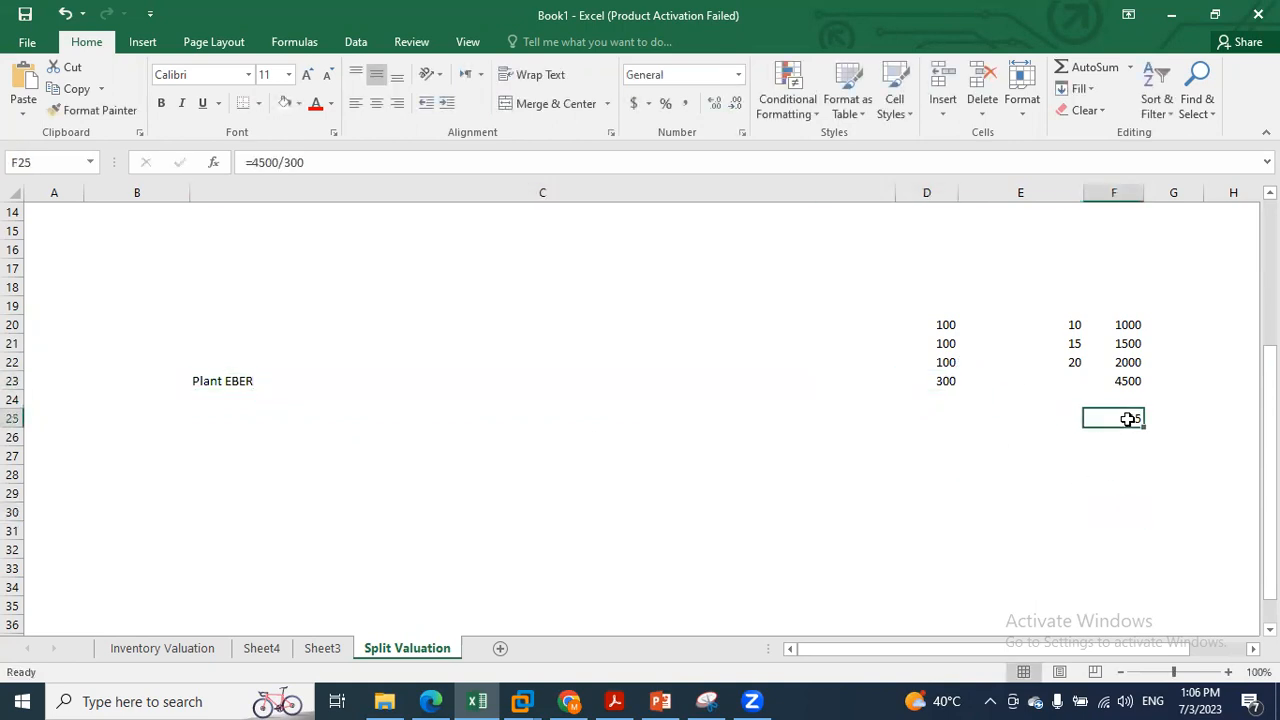
Step: Switch to the Create Material session in SAP and start transaction MM03 for material 200021
key(alt+Tab)
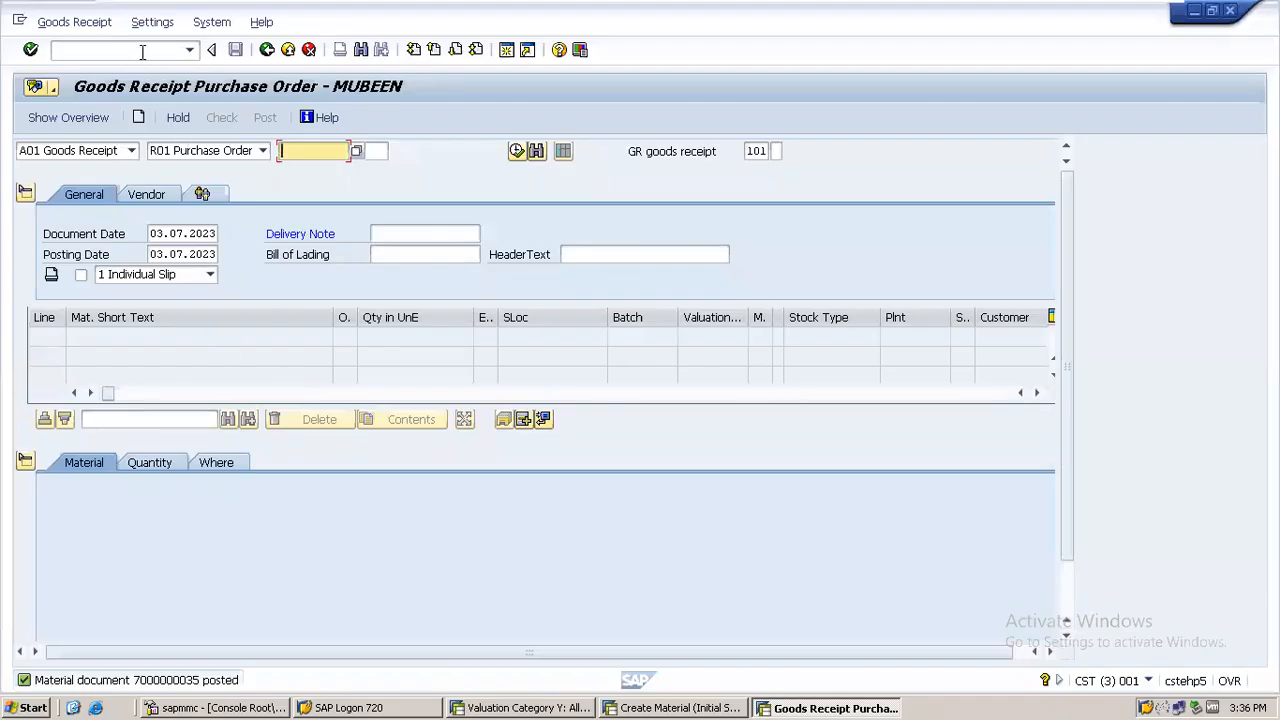
click(665, 708)
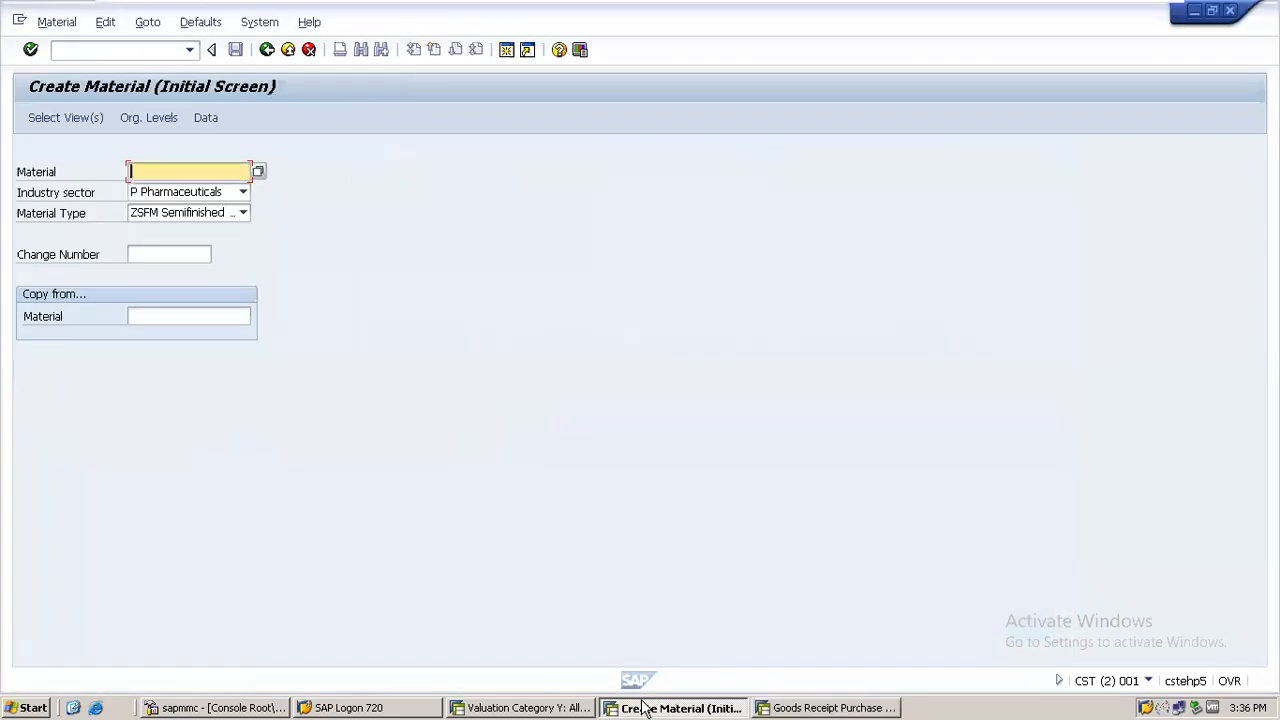
click(75, 54)
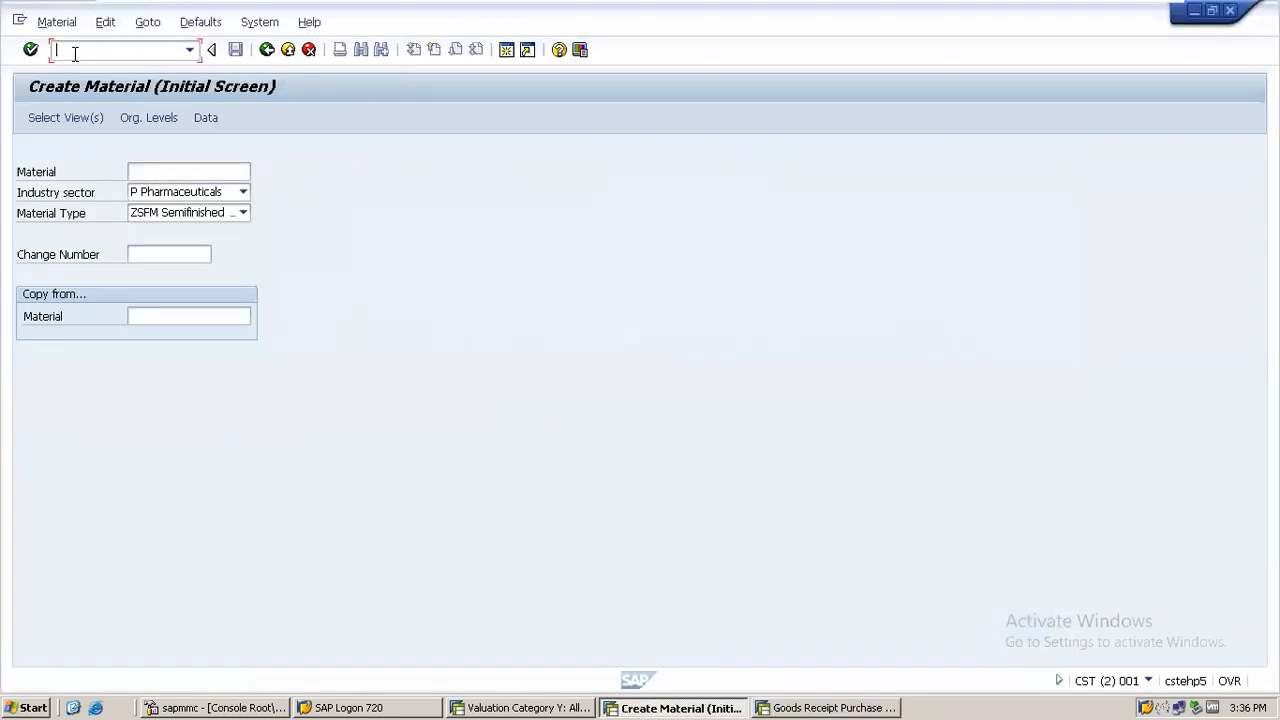
key(Return)
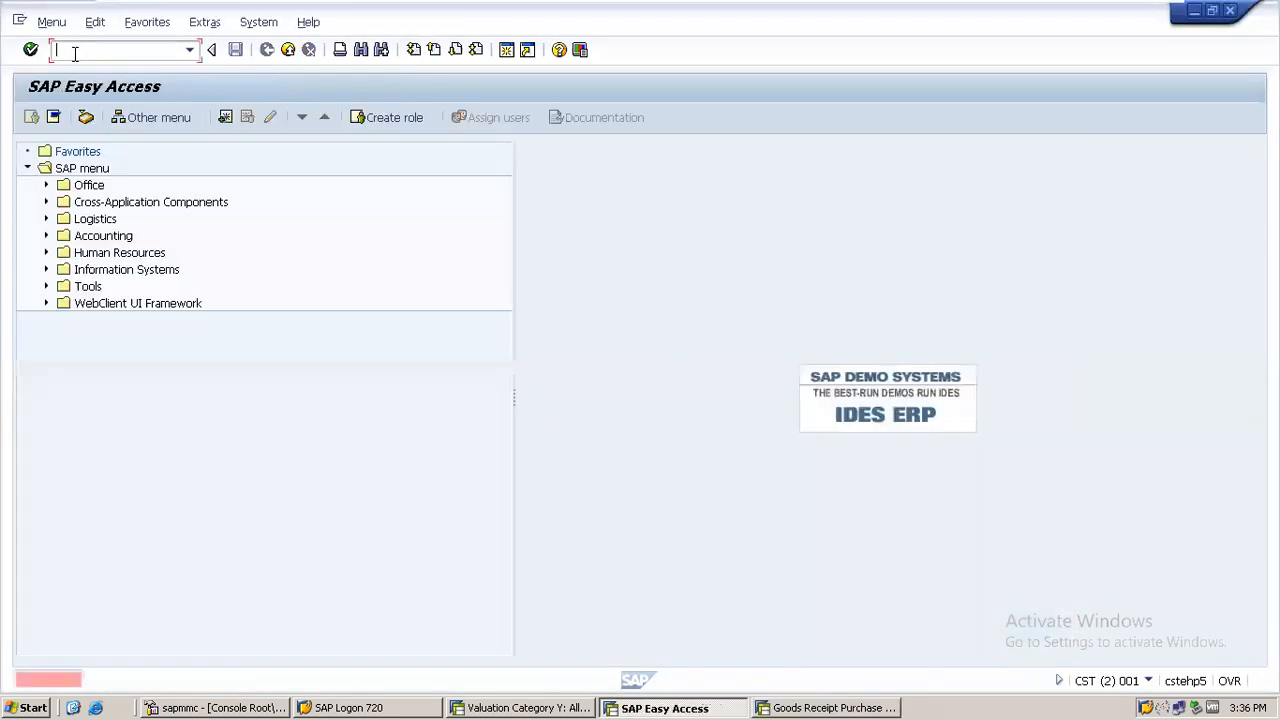
text(MM03)
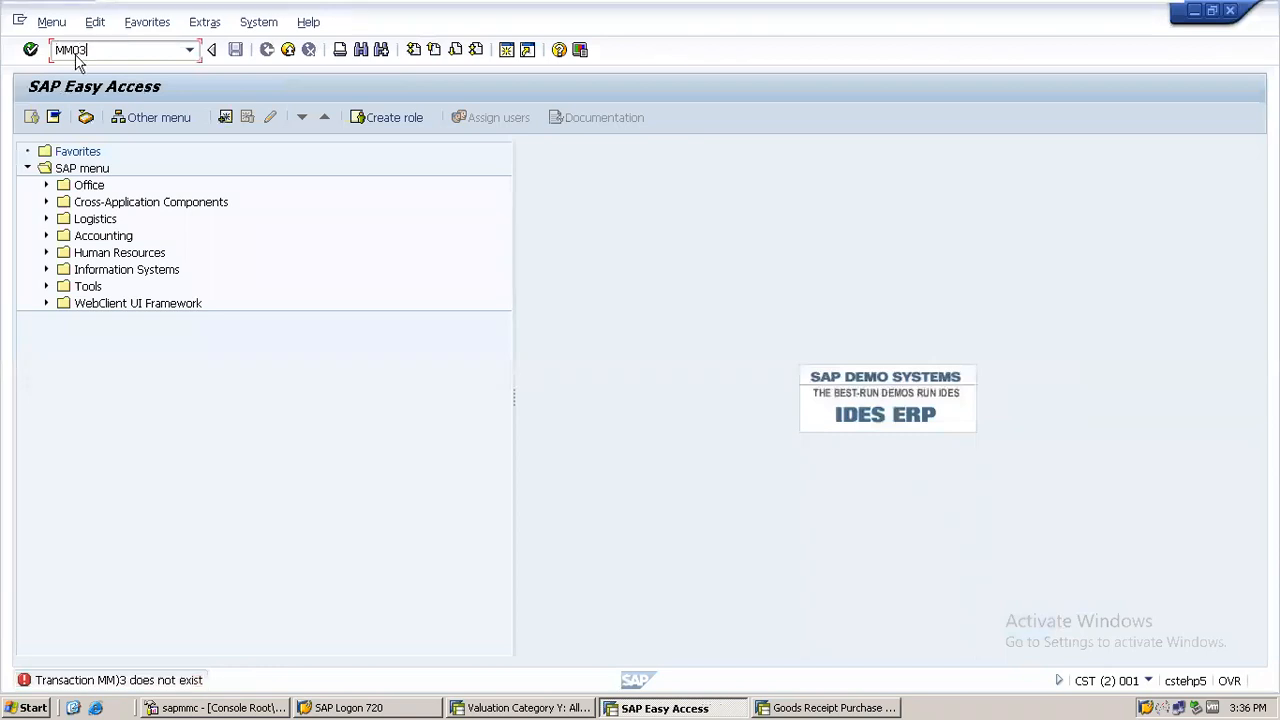
key(Return)
key(Return)
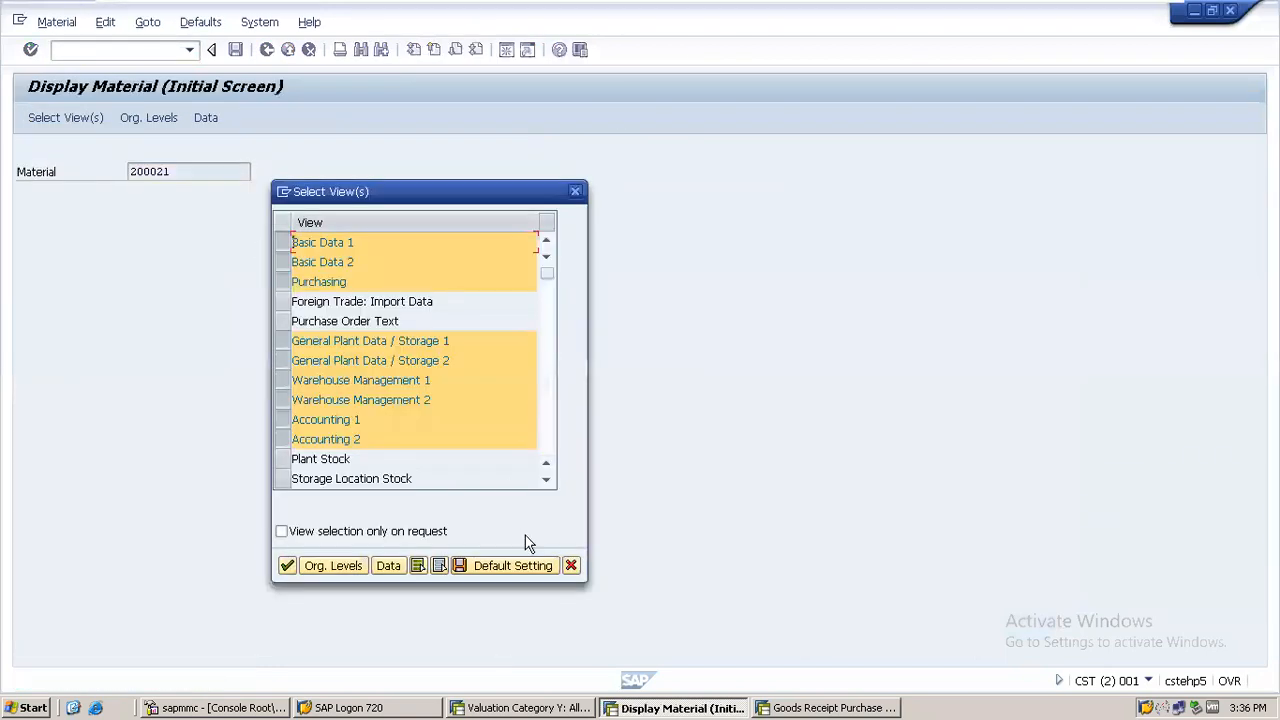
Step: Display material 200021 at plant EBER and open its Accounting 1 view
click(333, 566)
text(3000)
key(Return)
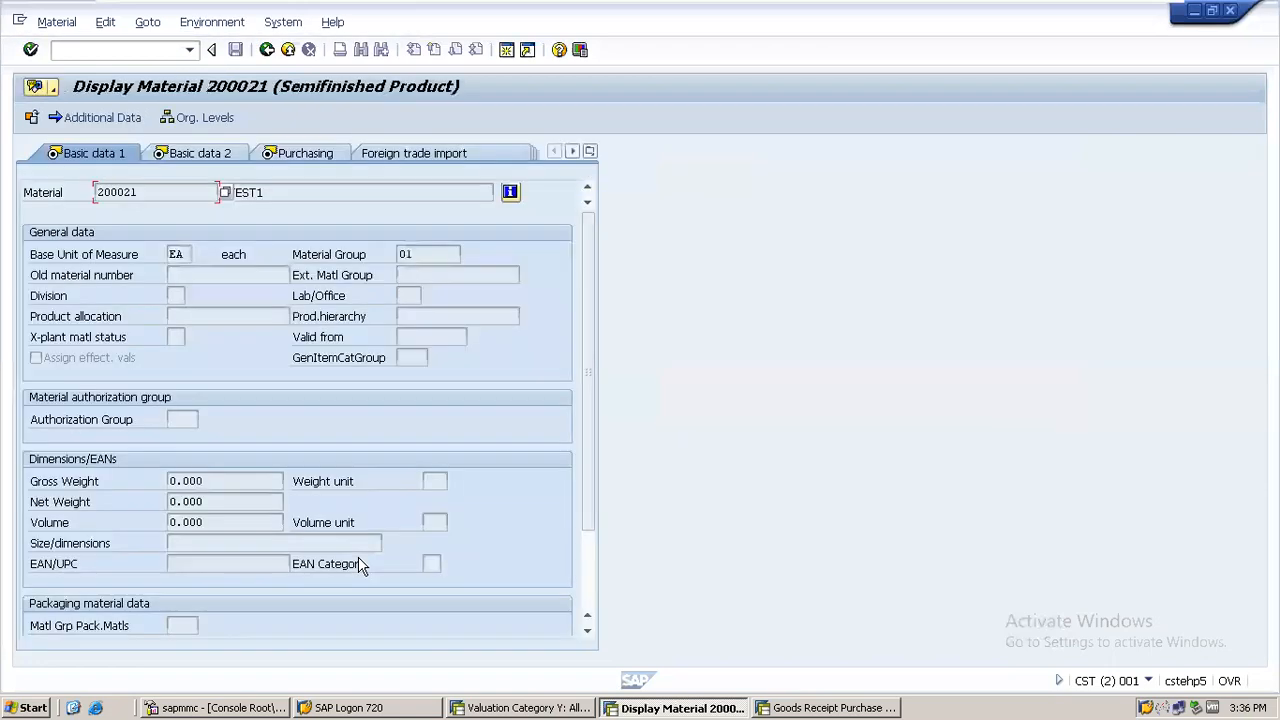
click(591, 151)
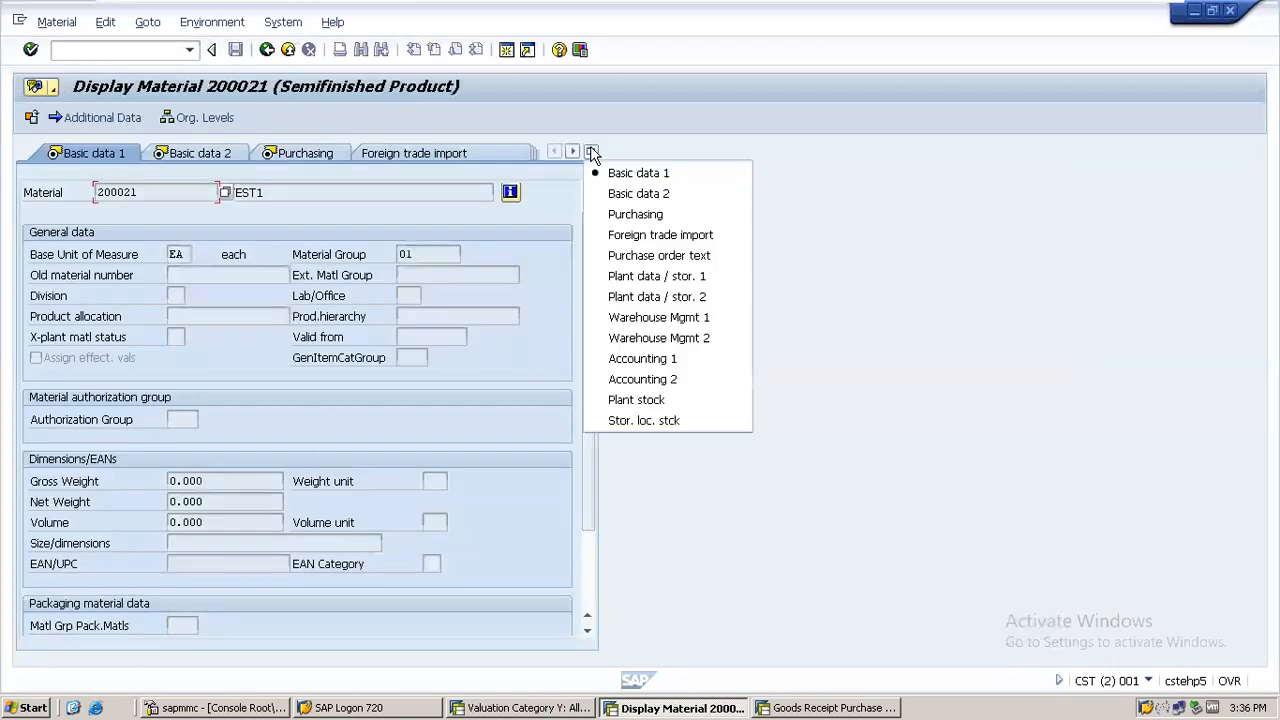
click(615, 361)
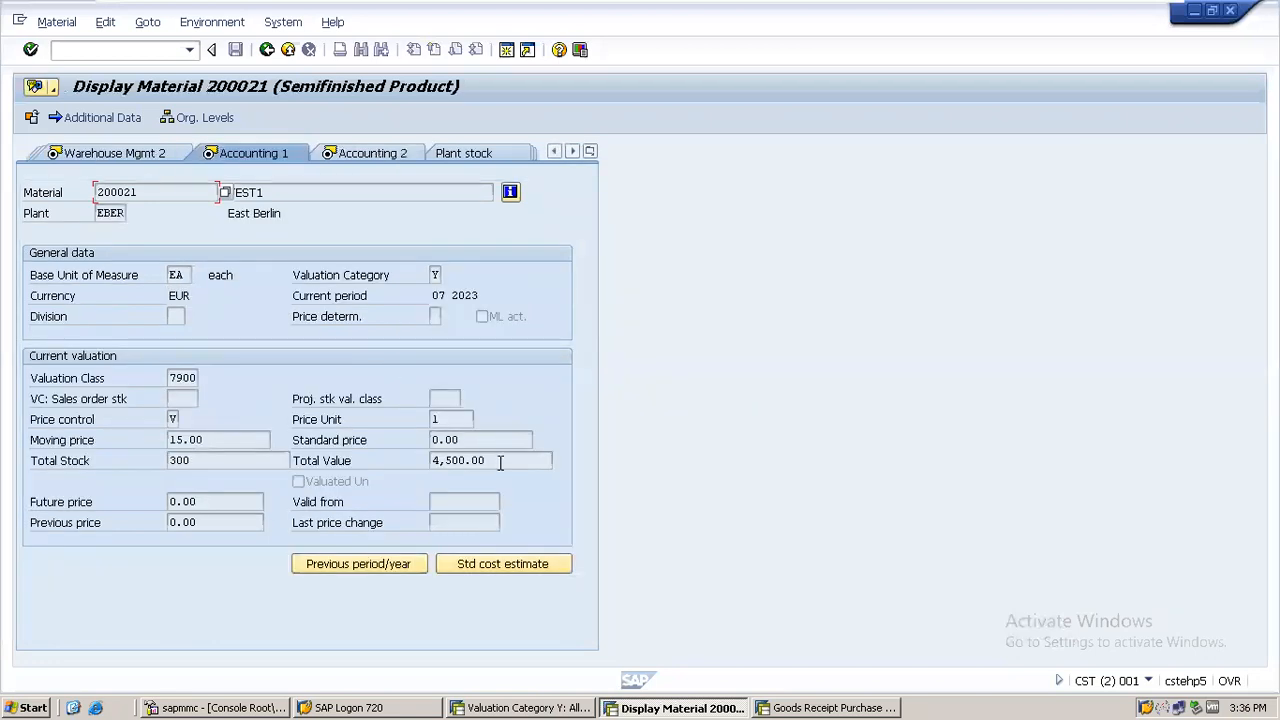
Step: Check the total value, total stock and moving price of material 200021 at plant level in the Accounting 1 view
drag(498, 460, 389, 461)
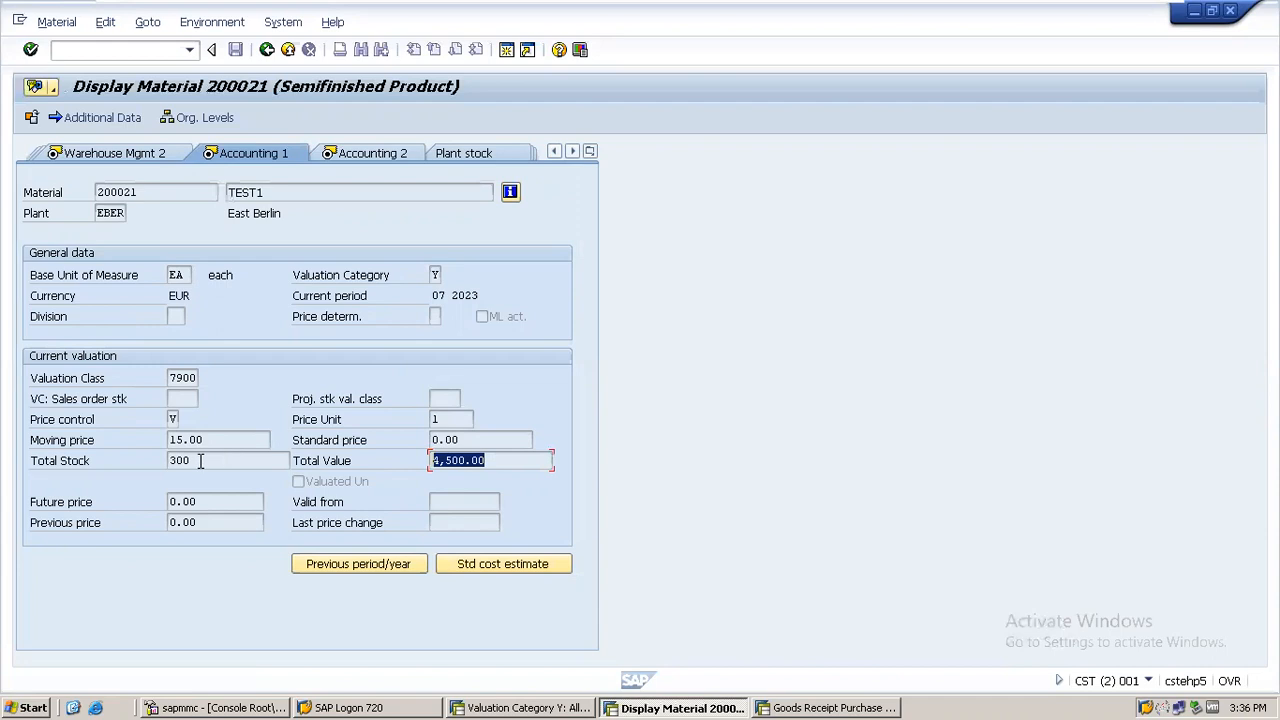
drag(200, 460, 127, 463)
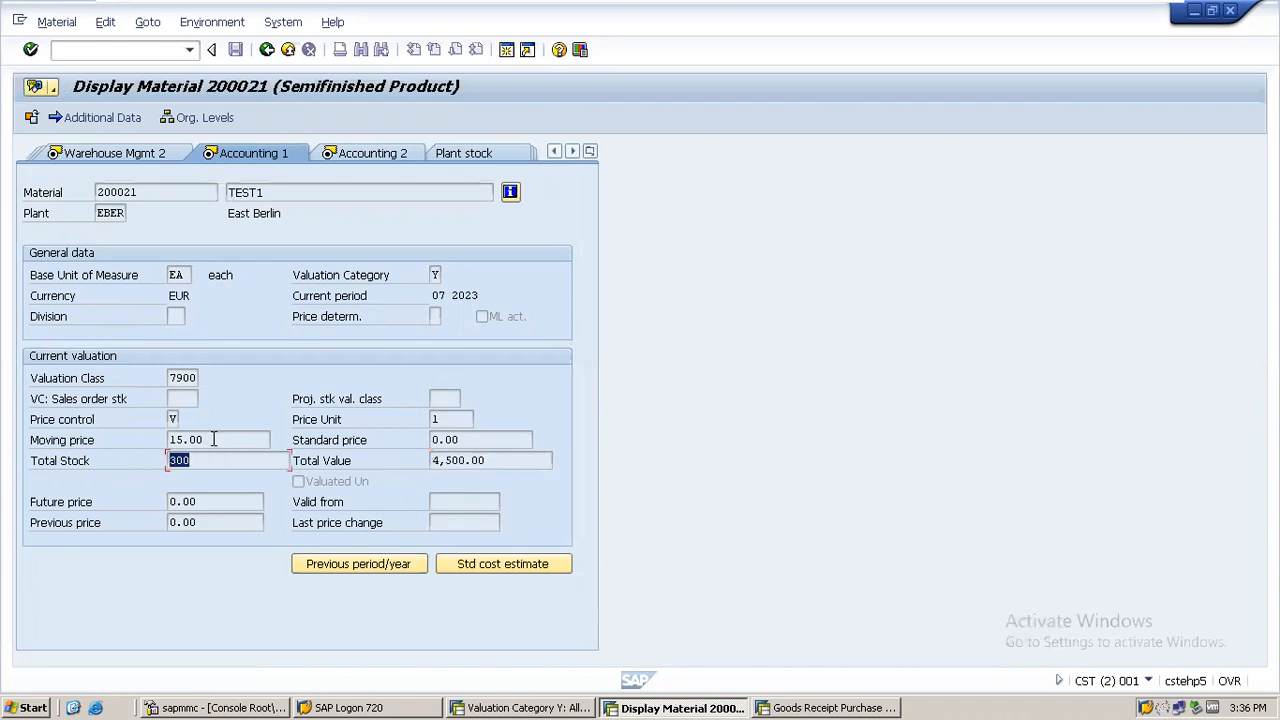
drag(213, 440, 119, 444)
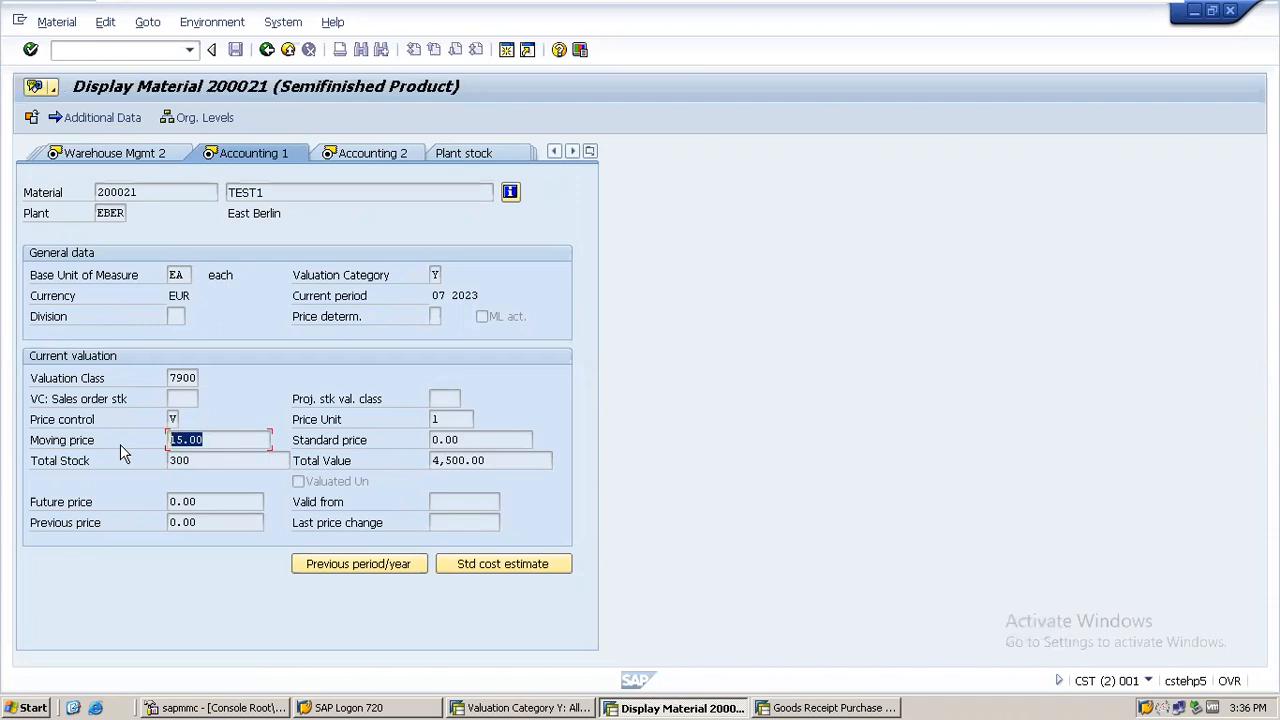
click(112, 192)
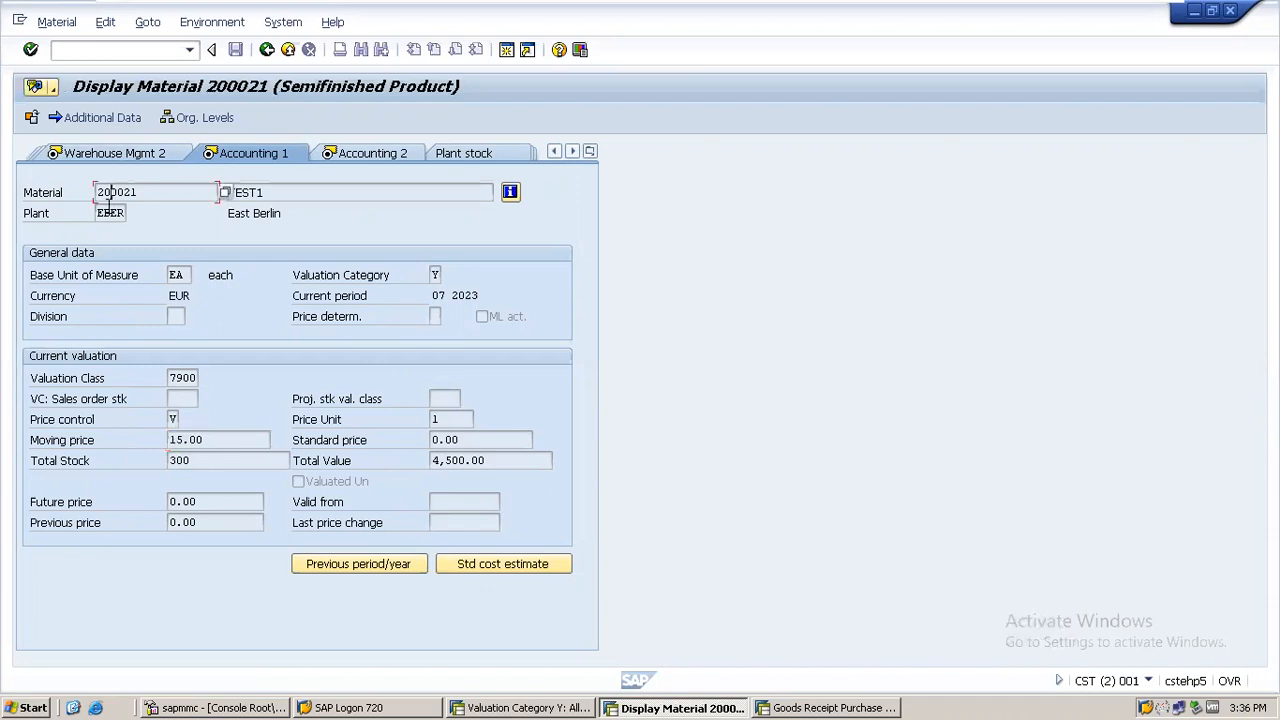
click(107, 212)
Step: In the goods receipt session, start transaction MM03 and display material 200021 with plant EBER as the organizational level
click(820, 708)
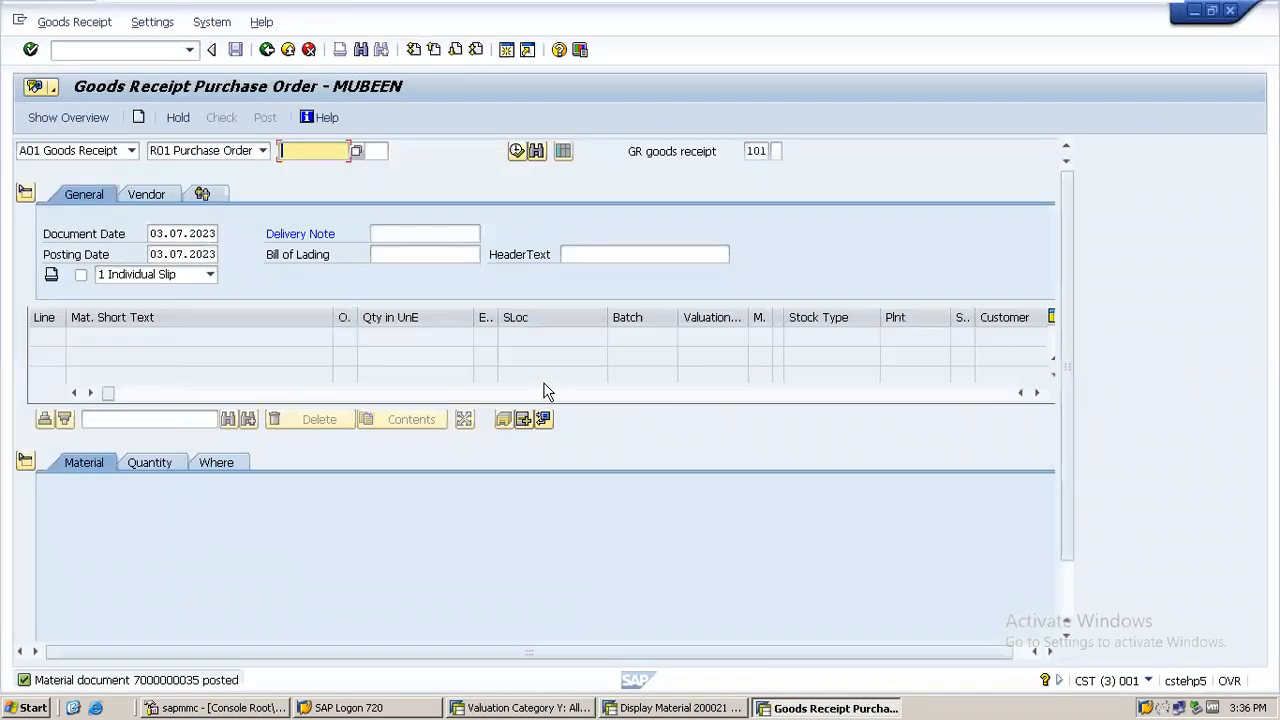
click(84, 50)
text(/n)
key(Return)
text(MM03)
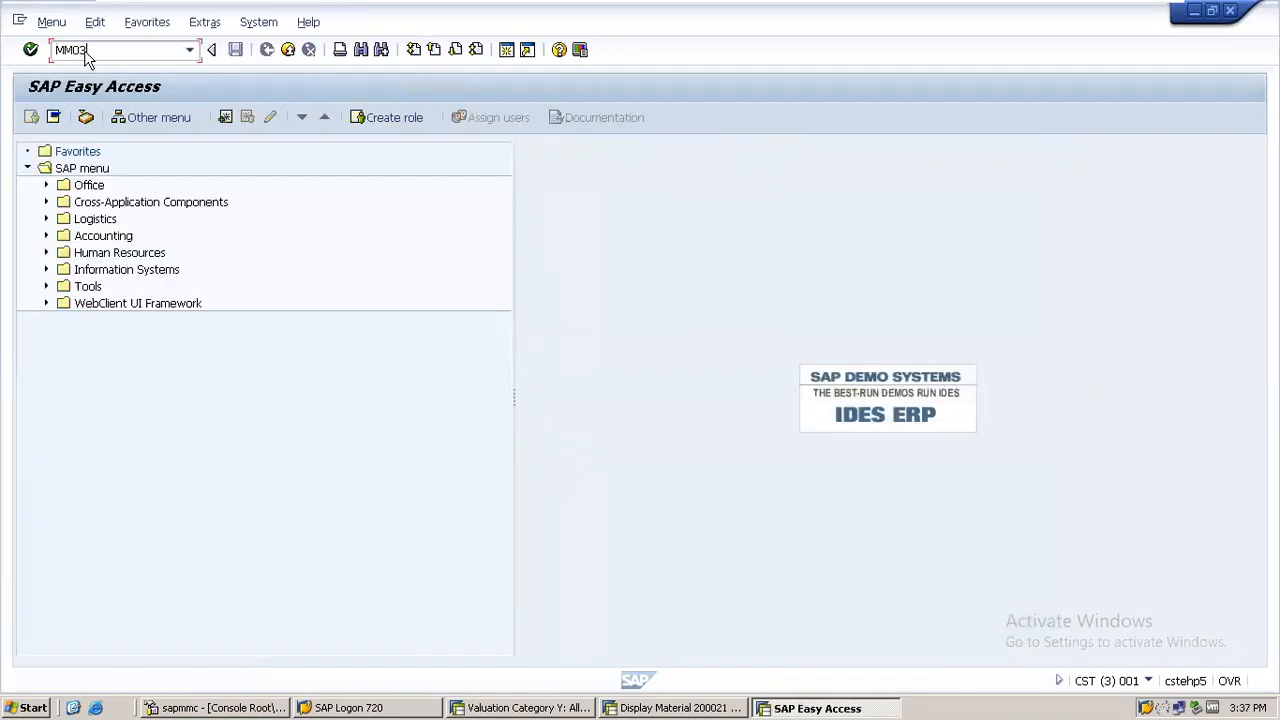
key(Return)
key(Return)
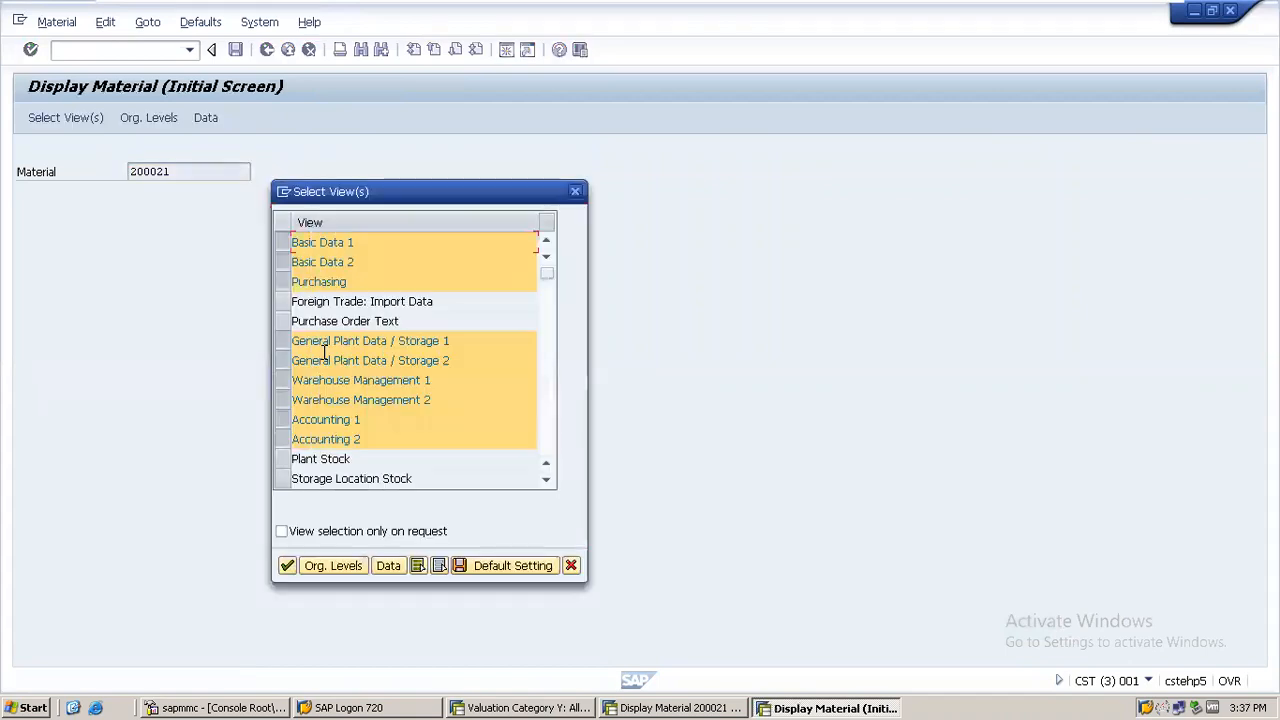
click(318, 566)
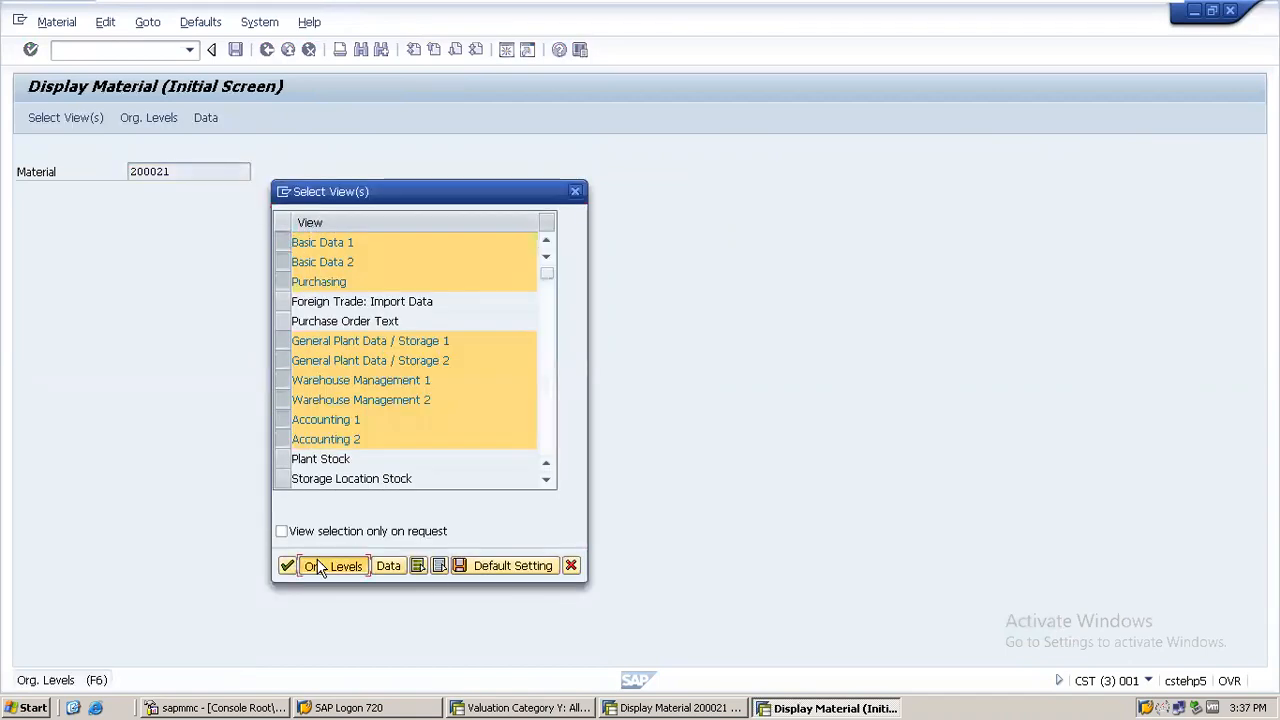
text(EBER)
key(Return)
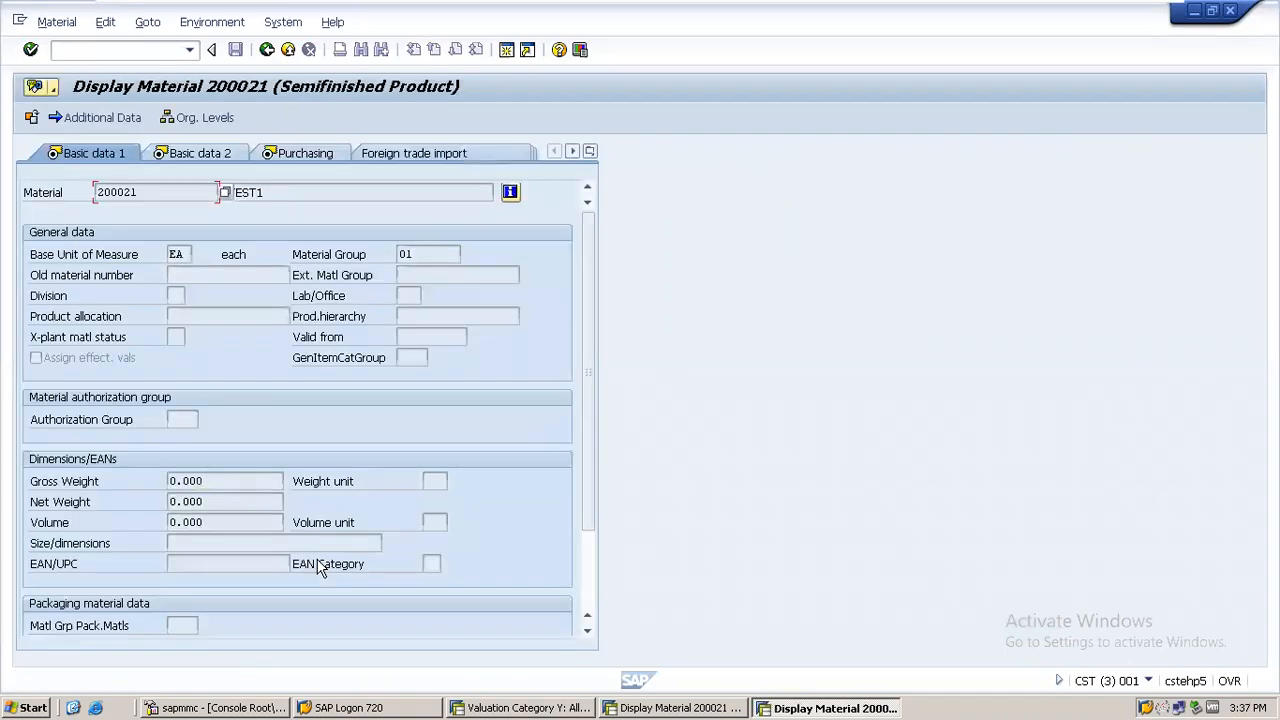
Step: Redisplay material 200021 from the initial screen with plant EBER and valuation type Z-AVERAGE as organizational levels
click(200, 120)
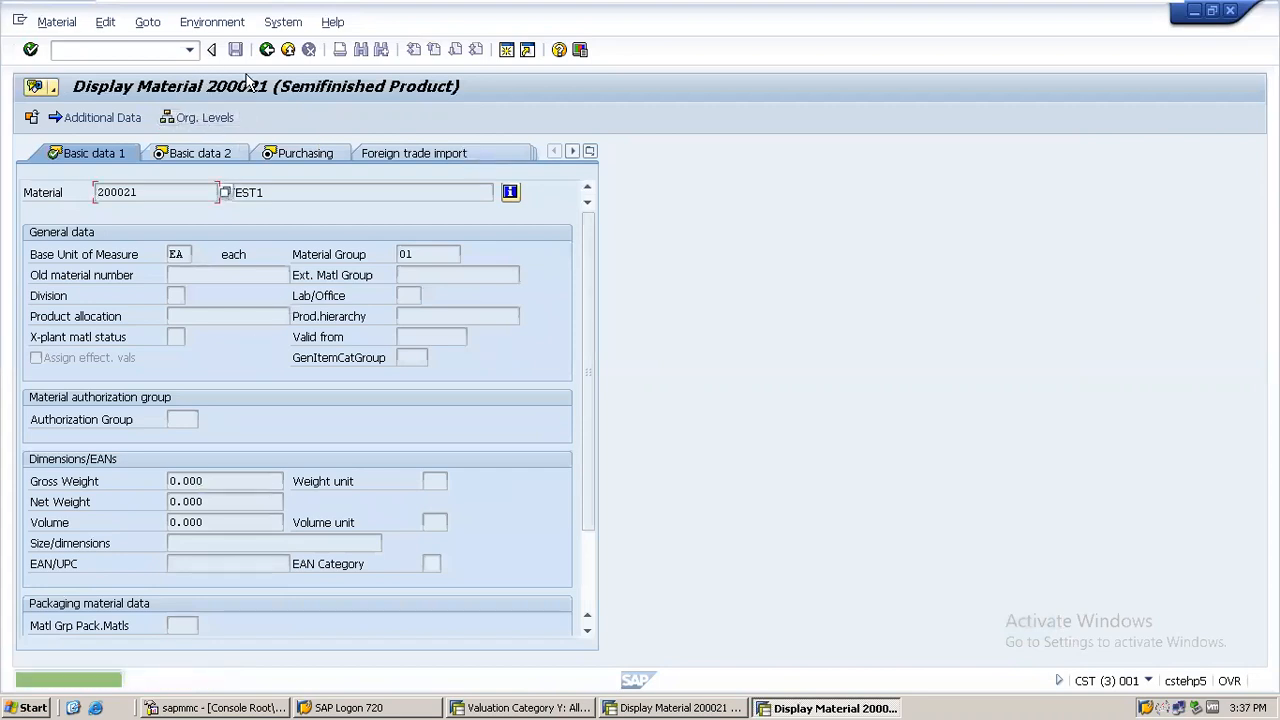
click(266, 49)
key(Return)
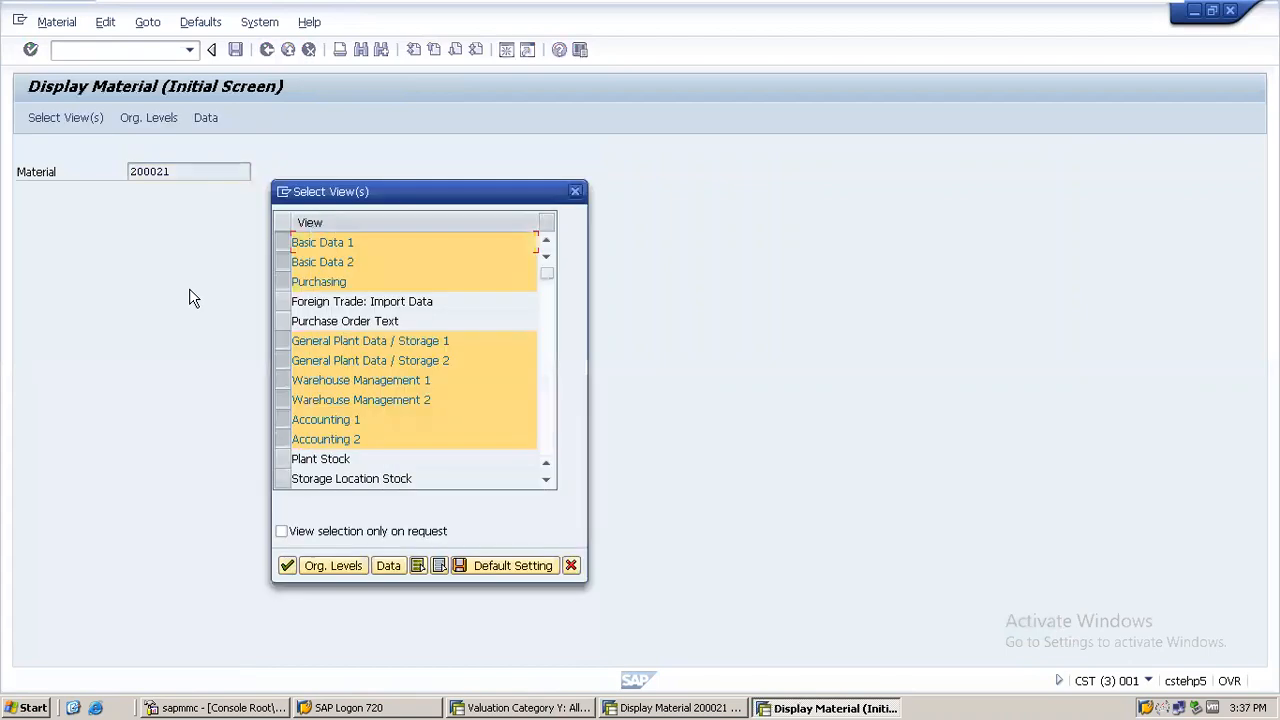
click(335, 566)
text(EBER)
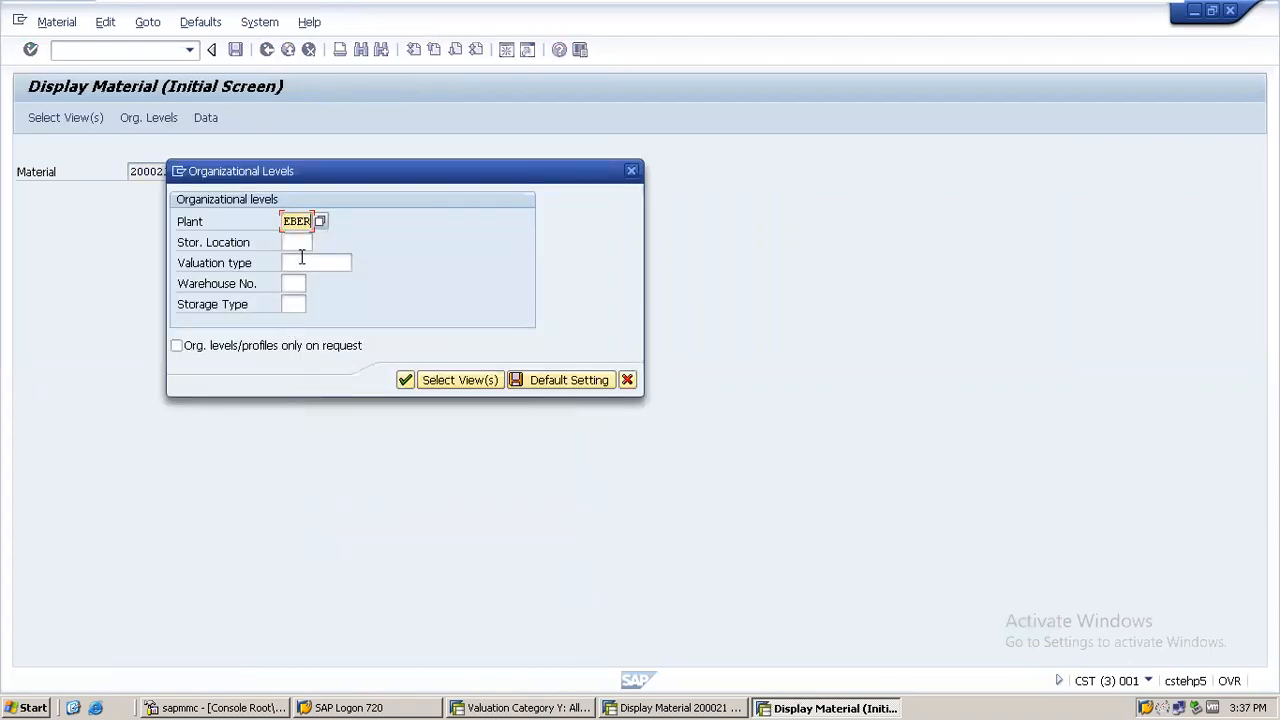
click(301, 258)
click(360, 263)
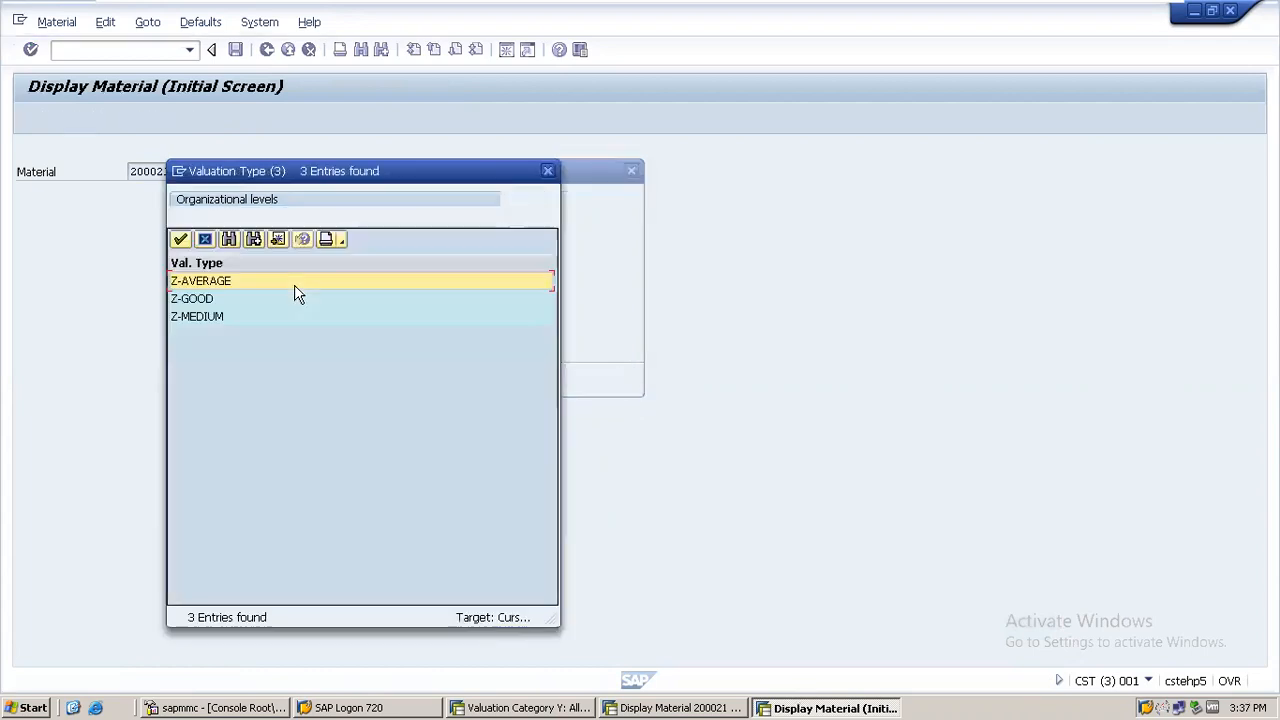
click(195, 285)
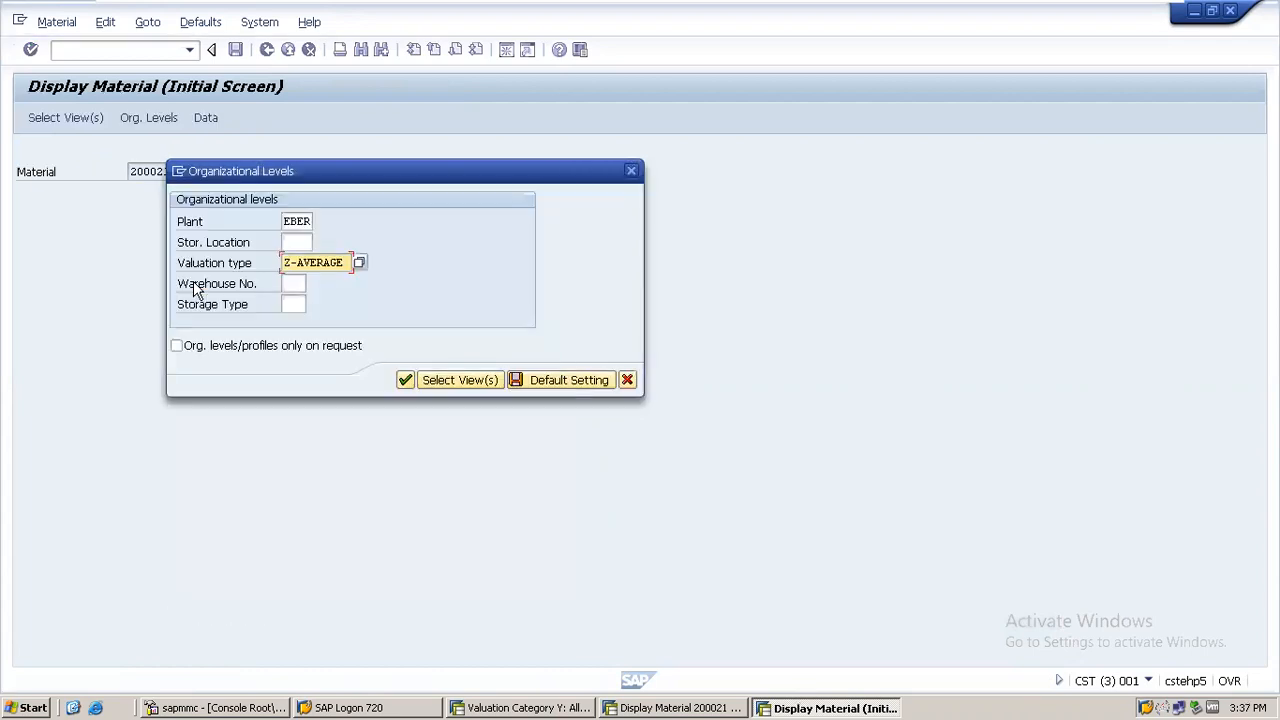
click(360, 263)
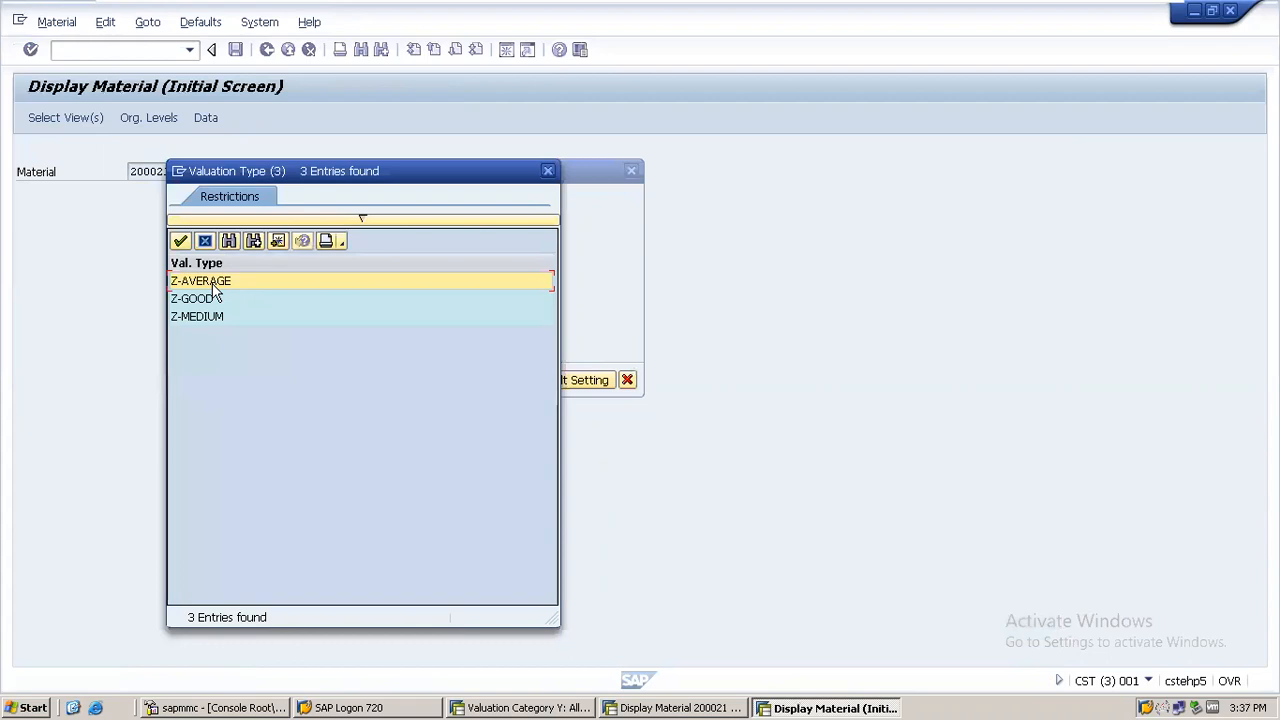
double_click(214, 283)
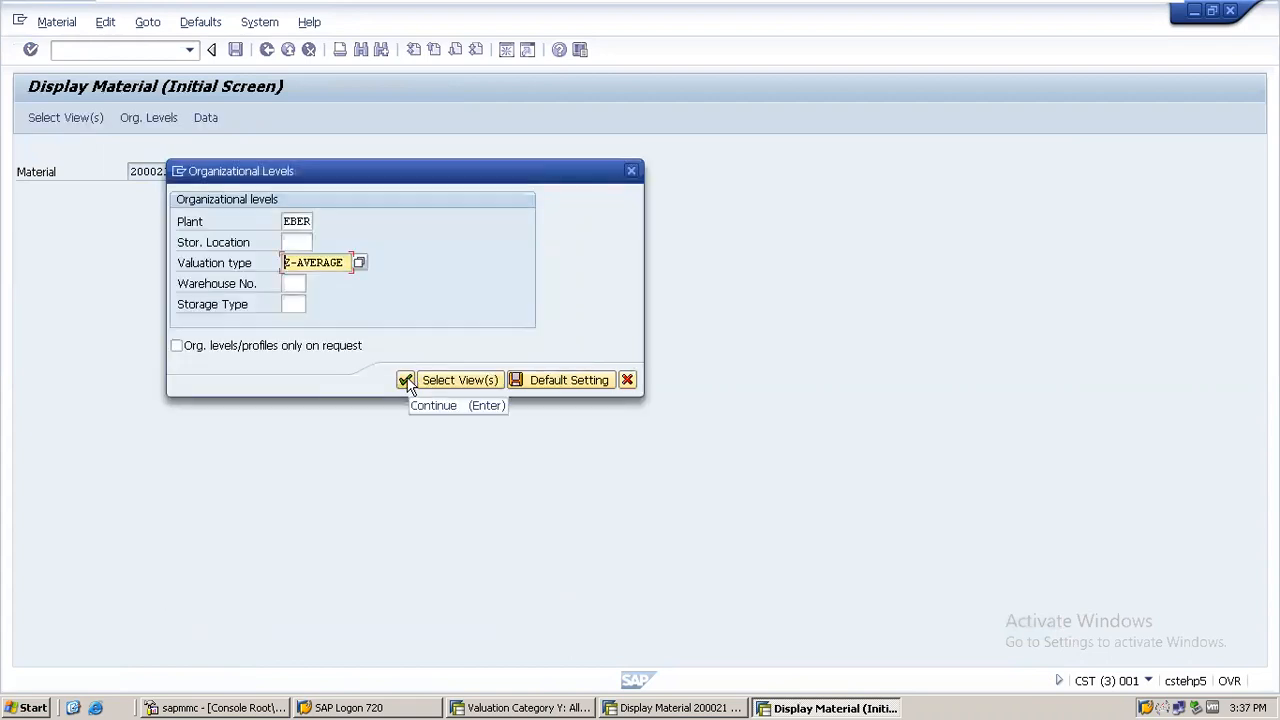
click(414, 382)
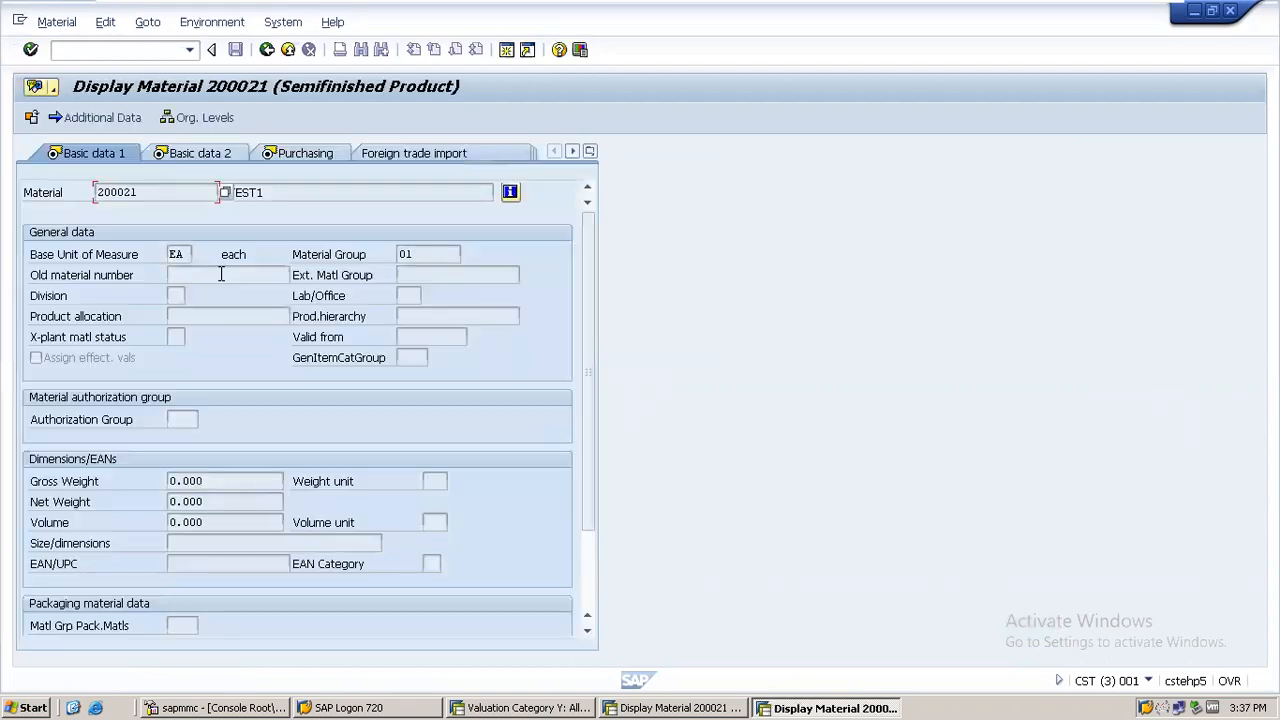
Step: Open the Accounting 1 view for valuation type Z-AVERAGE and check its total value, total stock and moving price
click(590, 151)
click(614, 365)
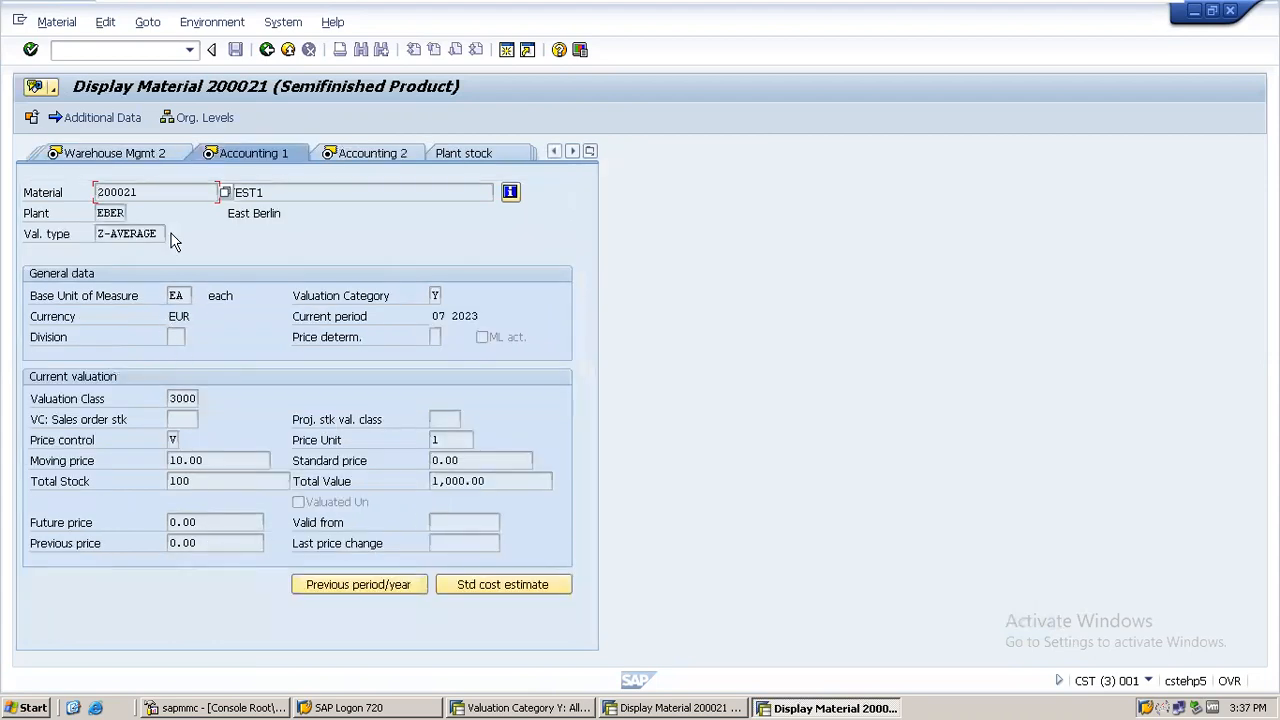
drag(162, 233, 65, 248)
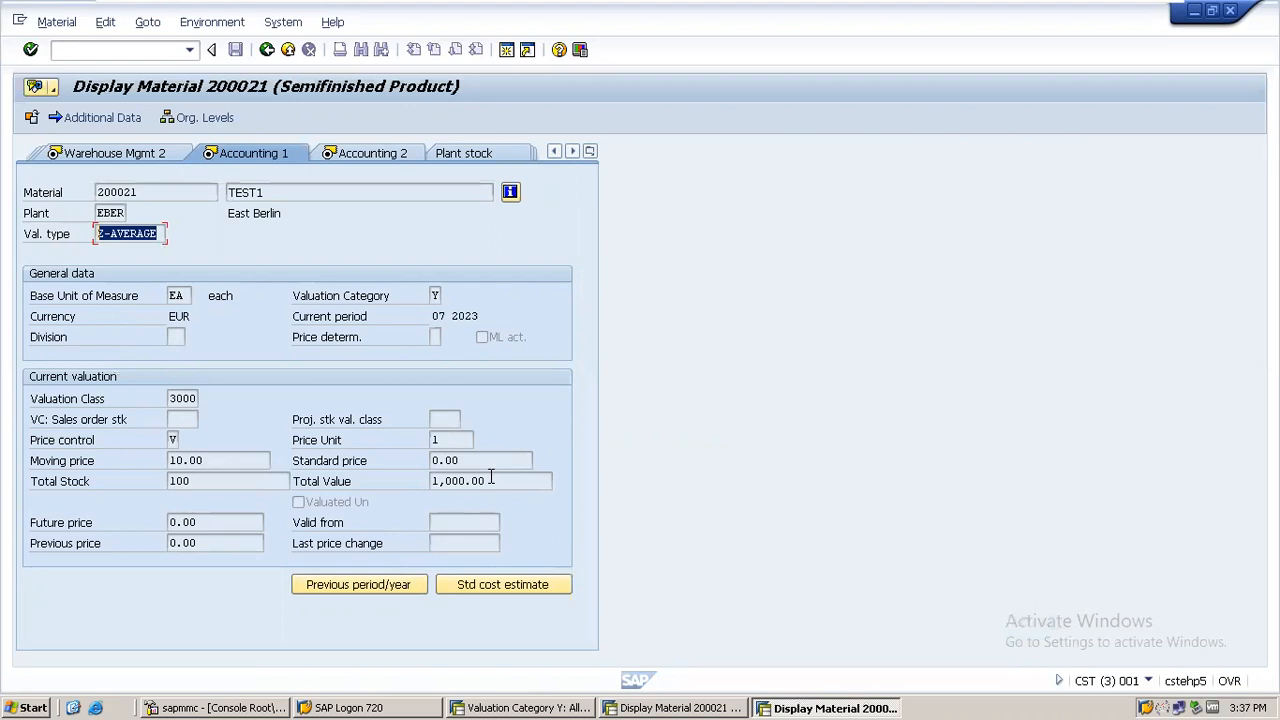
drag(490, 481, 407, 485)
drag(208, 481, 138, 497)
drag(220, 458, 97, 473)
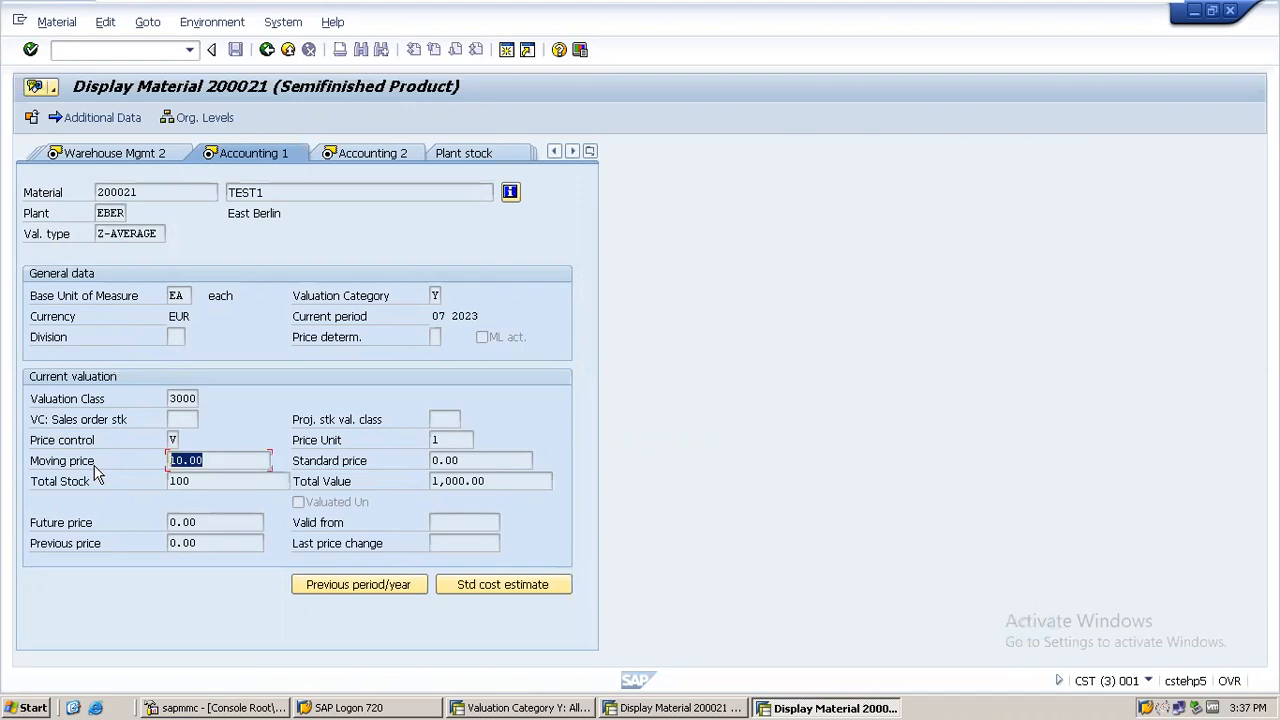
Step: Open a new SAP session and start transaction MM03 for material 200021
click(508, 50)
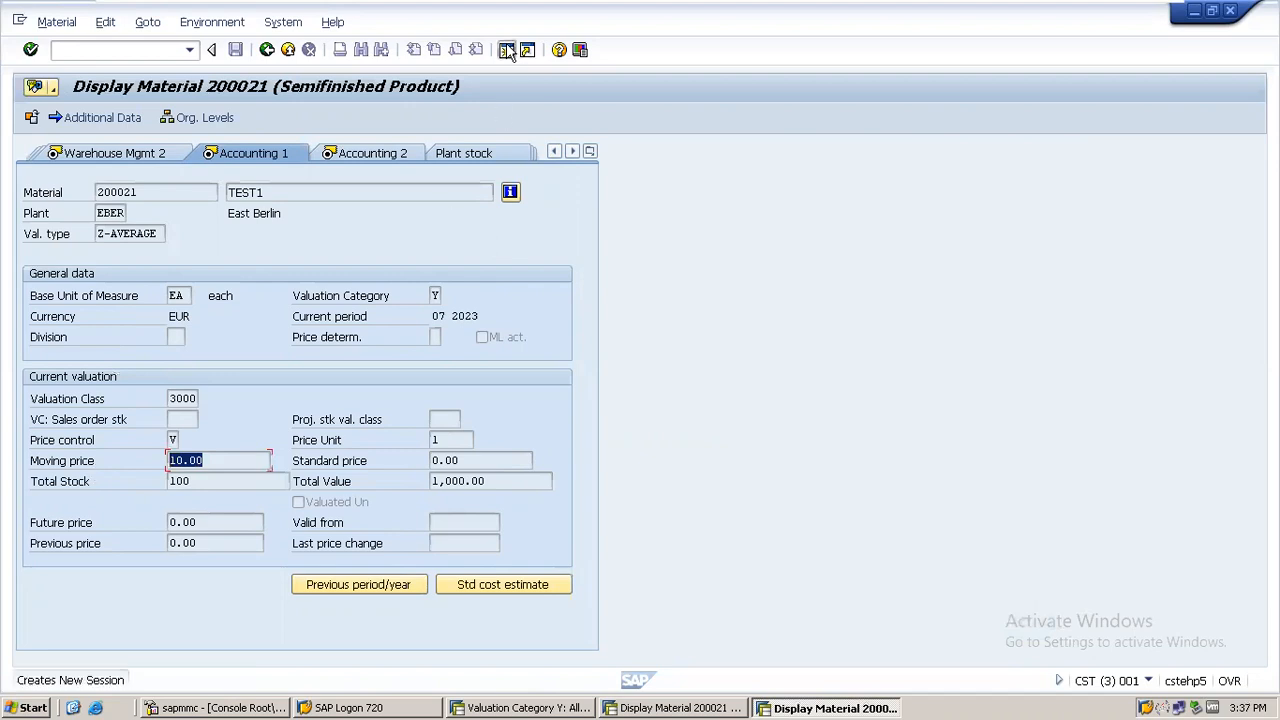
text(mm03)
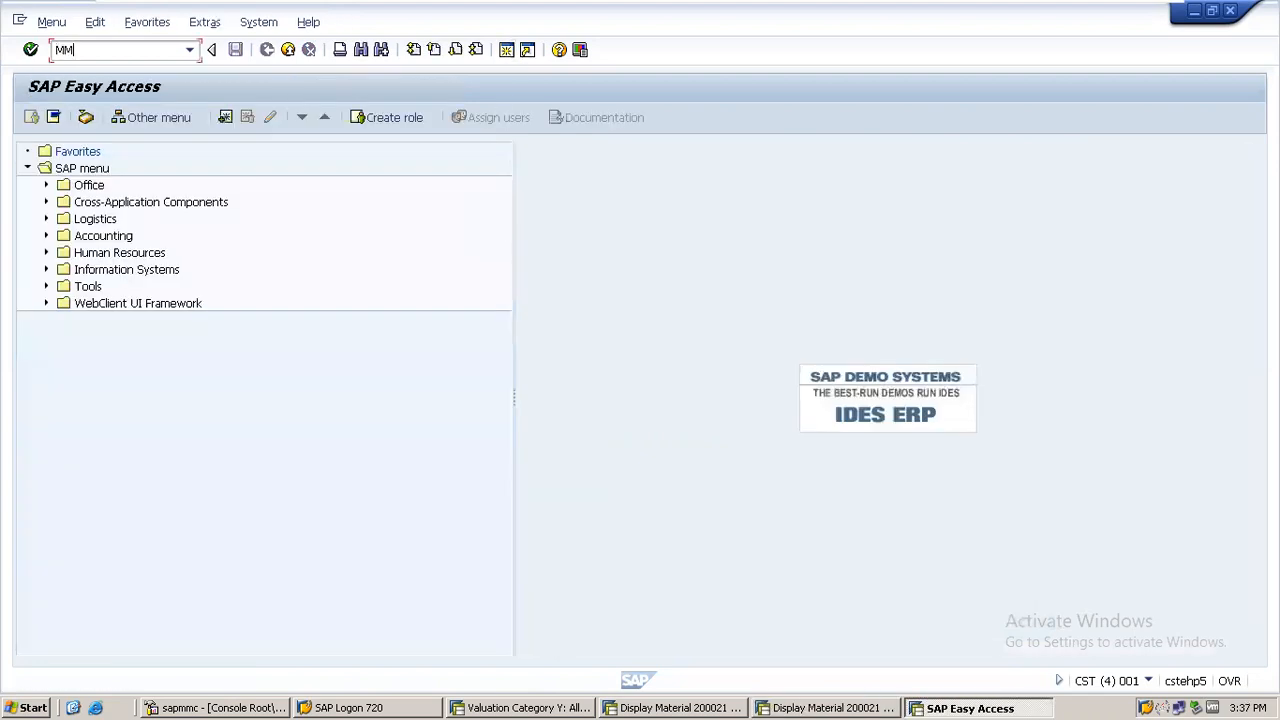
key(Return)
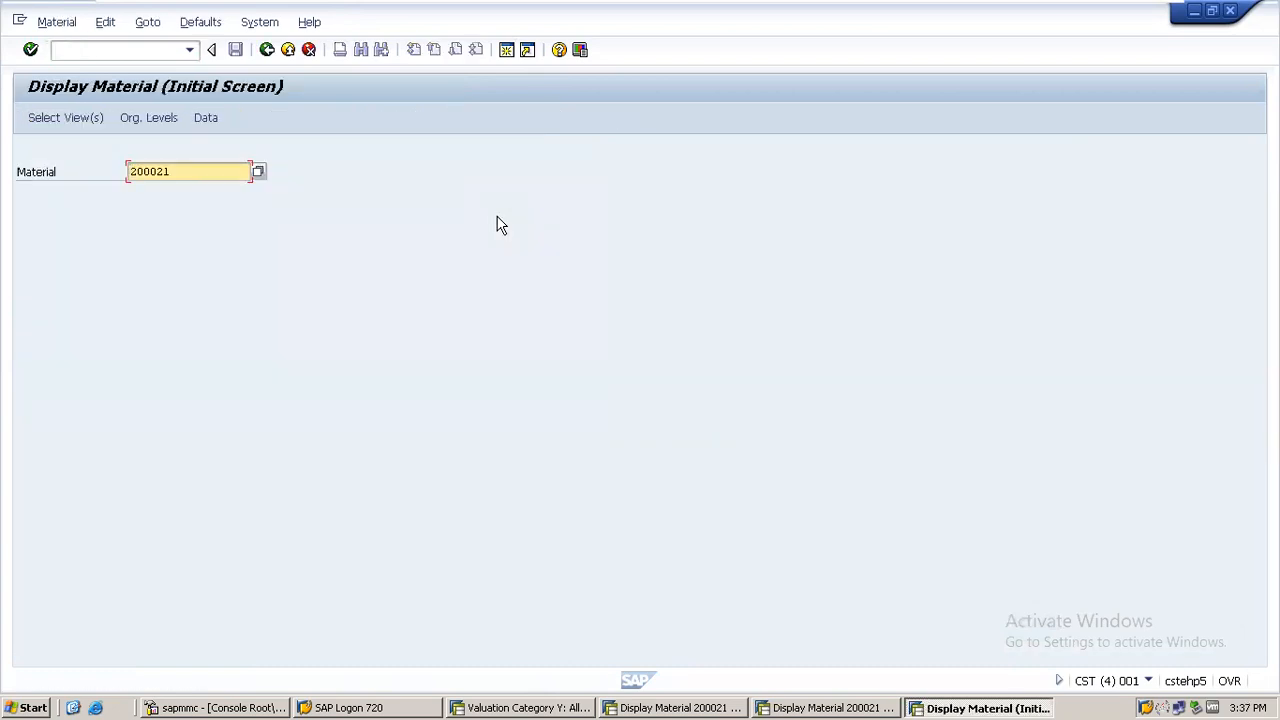
key(Return)
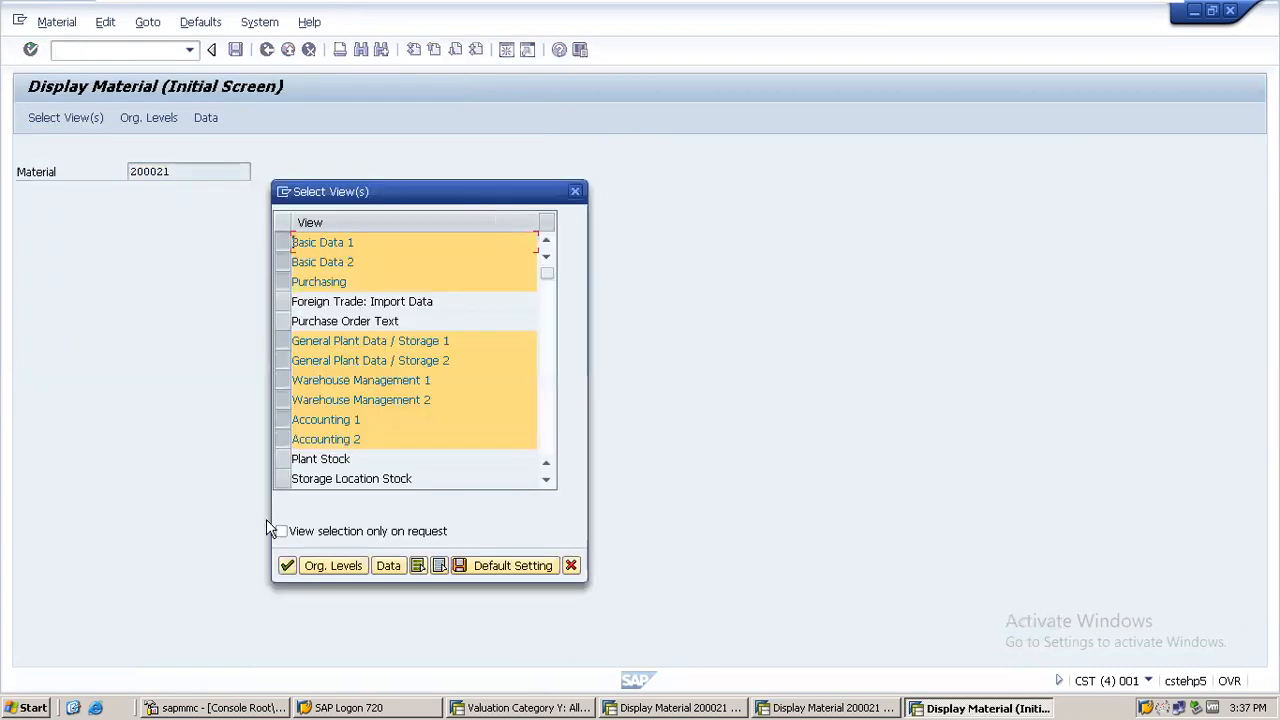
Step: Display material 200021 with plant EBER and valuation type Z-MEDIUM as organizational levels
click(330, 566)
text(EBER)
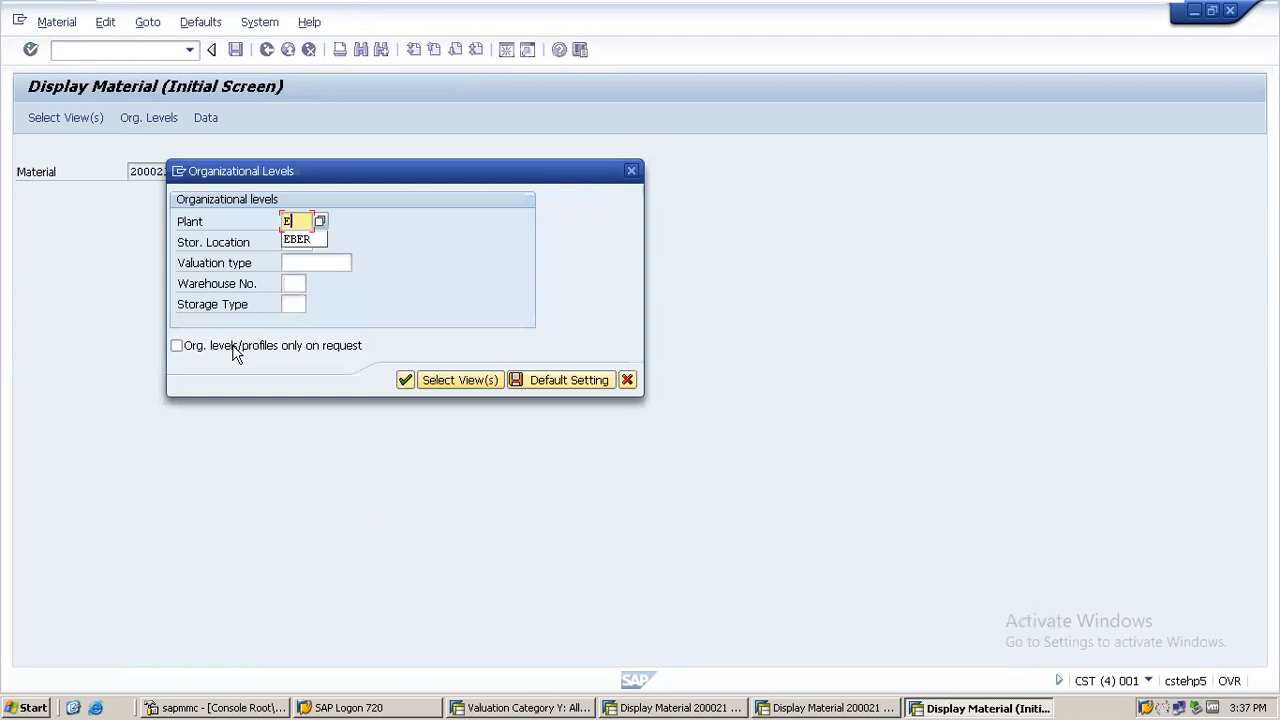
key(Tab)
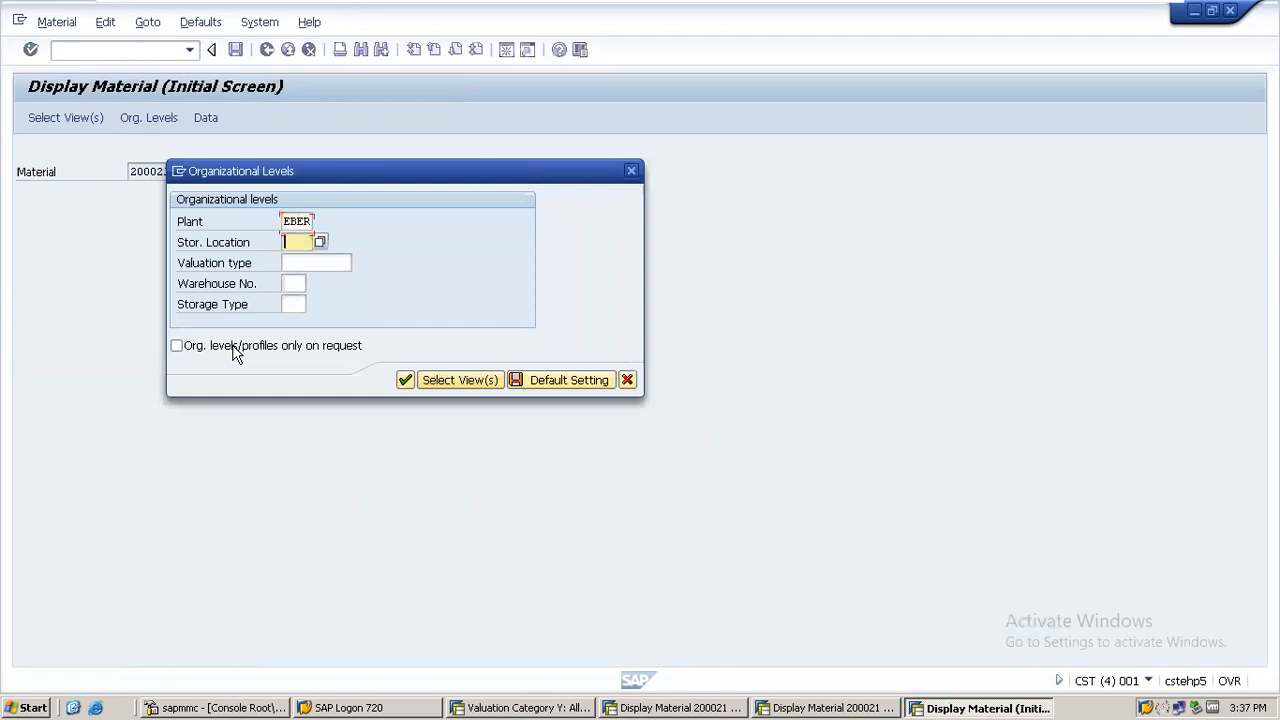
key(Tab)
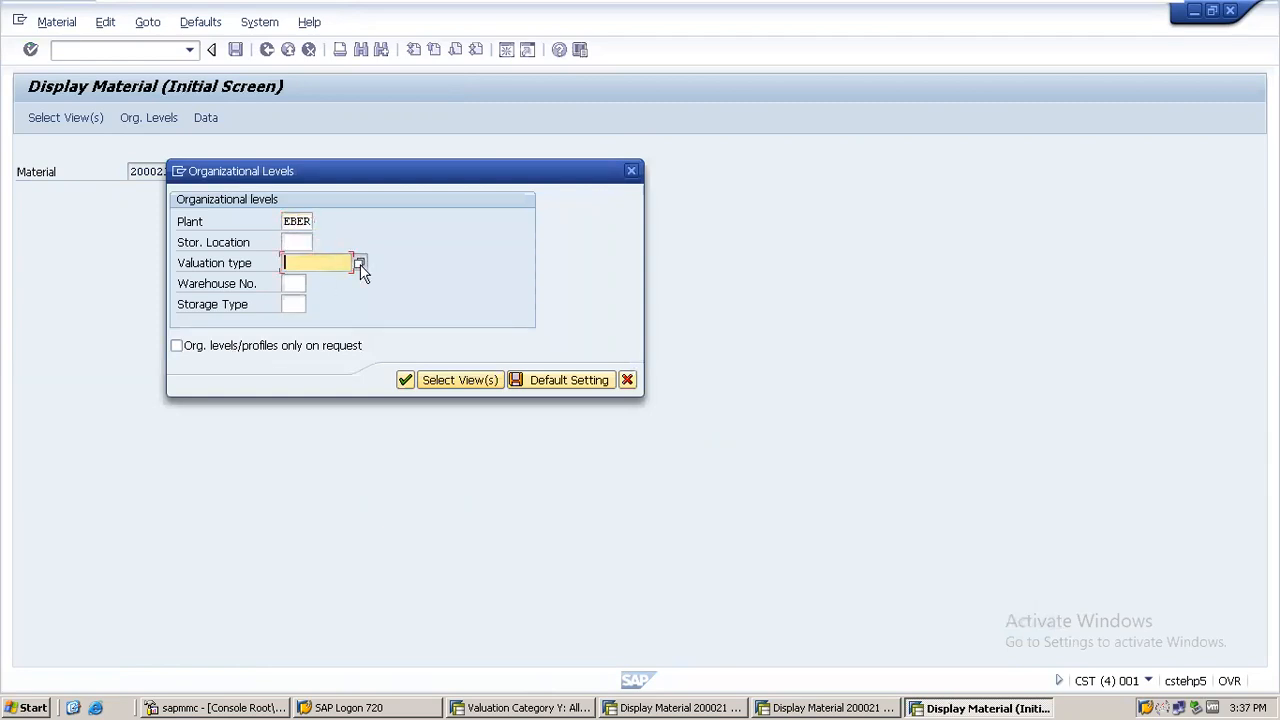
click(359, 264)
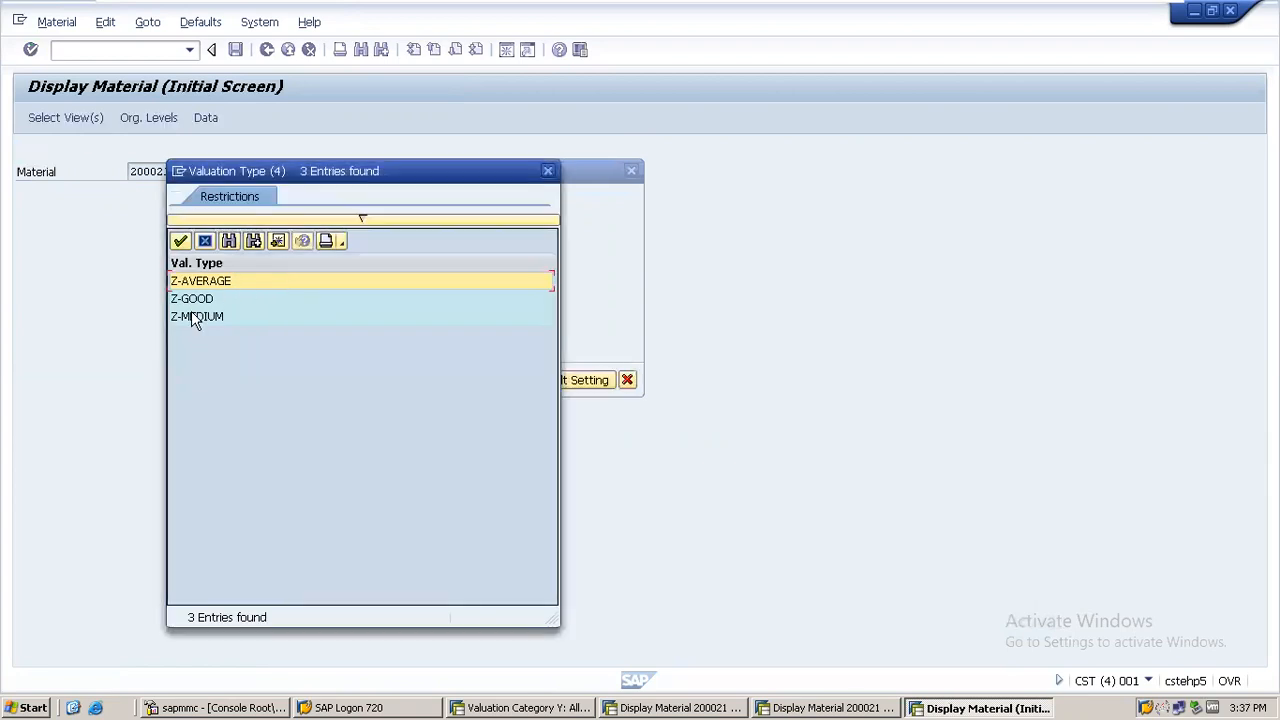
double_click(196, 318)
key(Return)
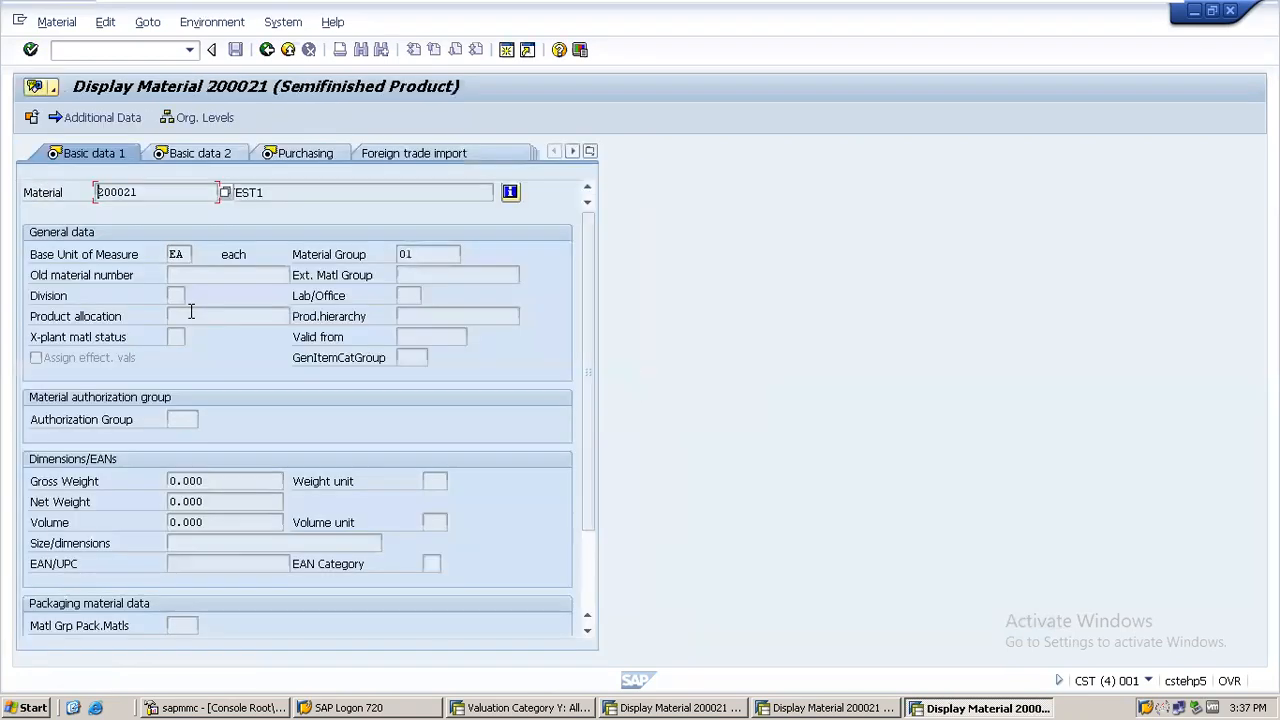
Step: Open the Accounting 1 view for valuation type Z-MEDIUM and check its total value, total stock and moving price
click(593, 153)
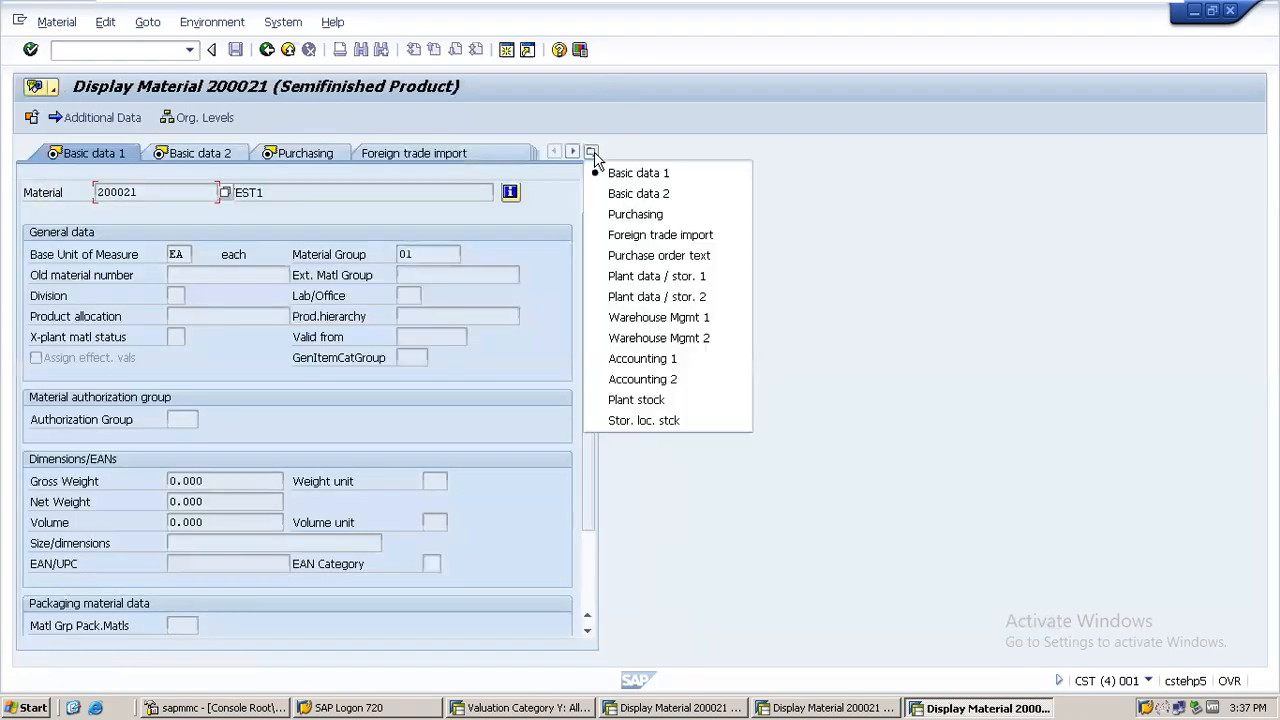
click(618, 359)
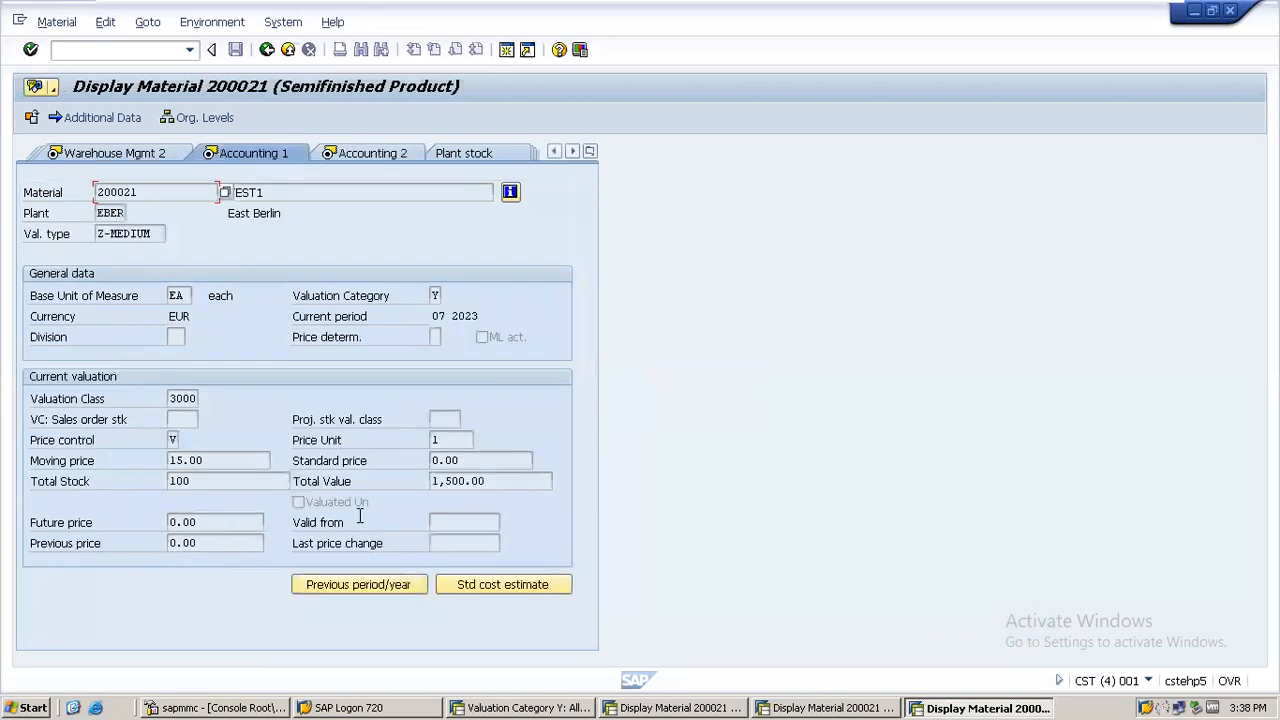
drag(500, 478, 380, 487)
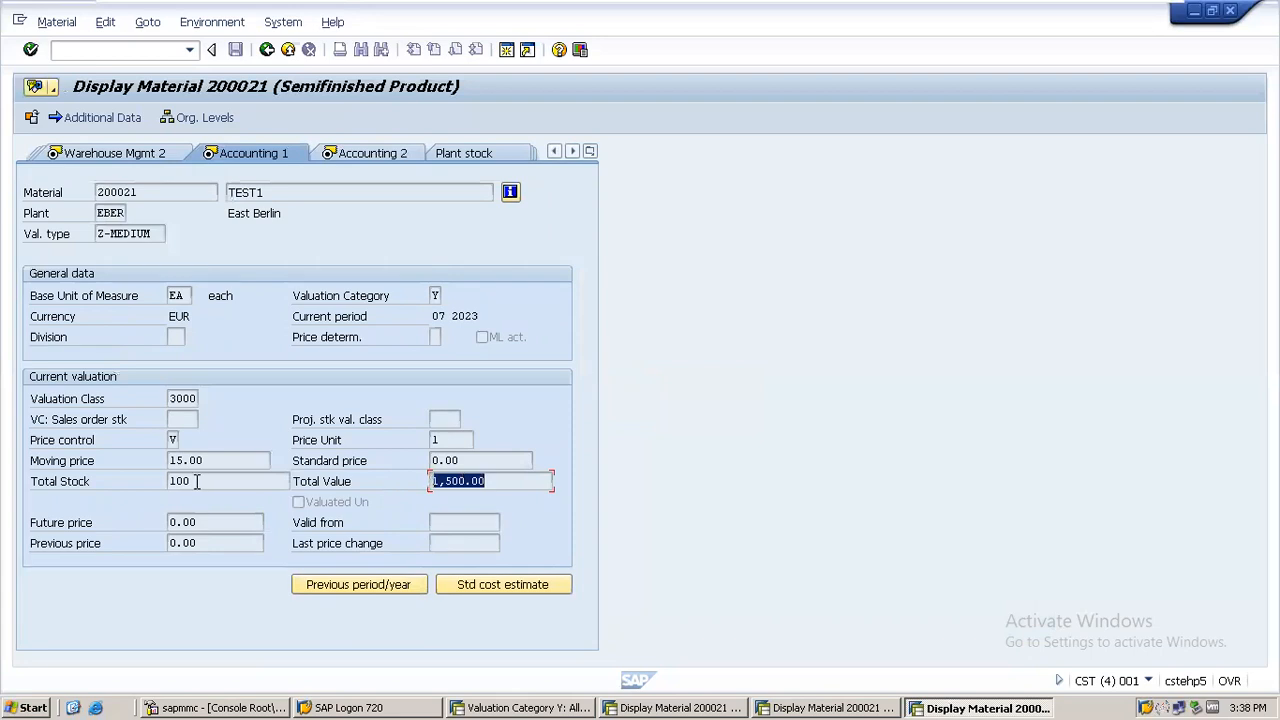
drag(197, 481, 118, 466)
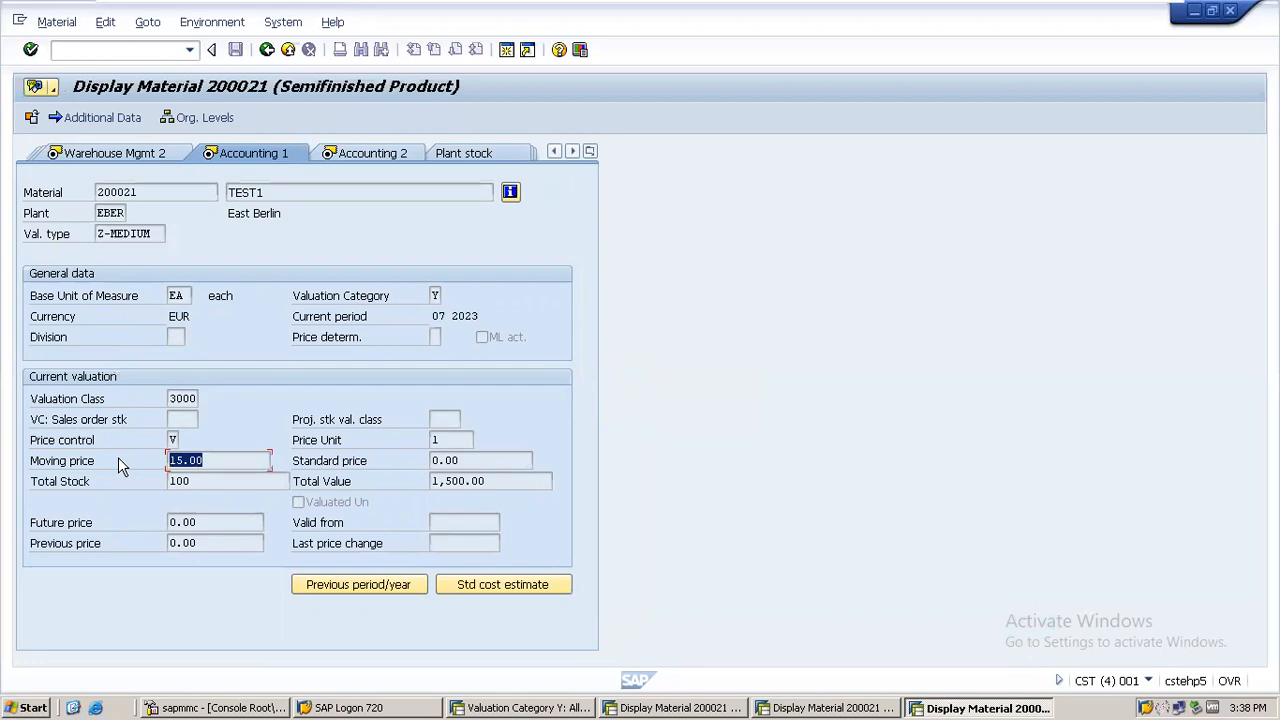
Step: Switch to the Valuation Category Y session, leave its transaction and start MM03 for material 200021
click(528, 708)
text(/n)
key(Return)
text(MM03)
key(Return)
key(Return)
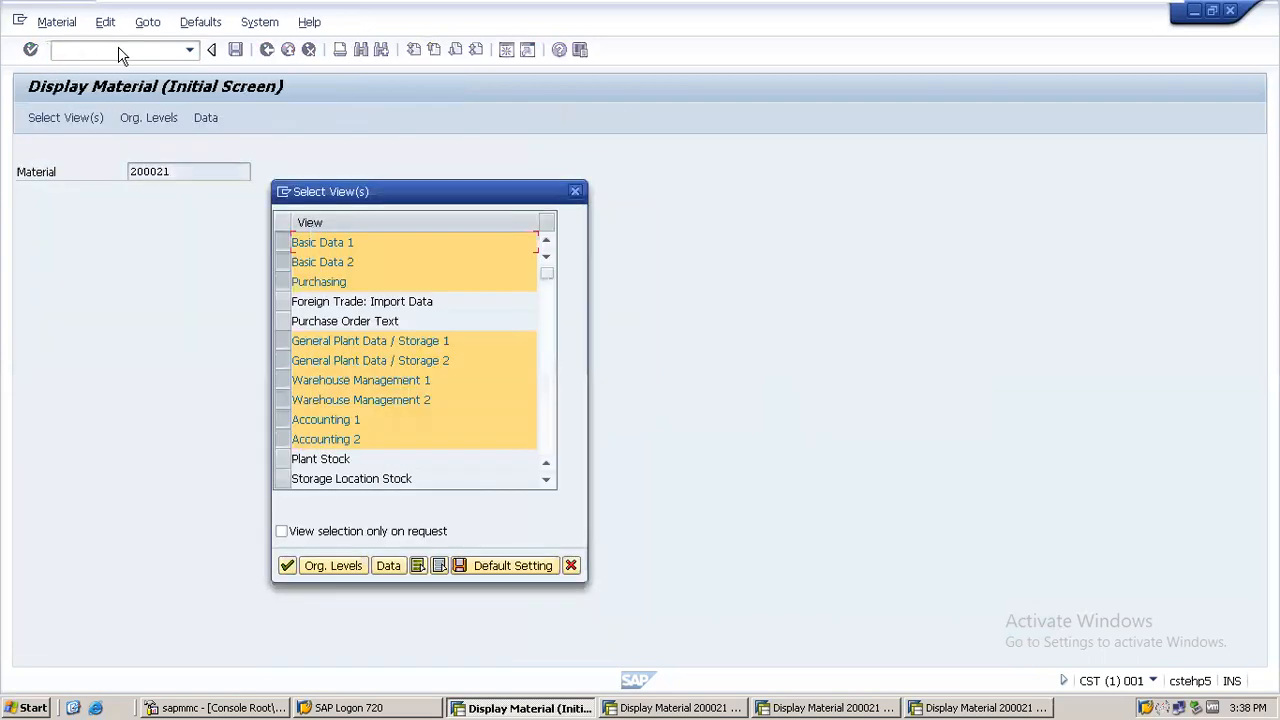
Step: Display material 200021 with plant EBER and valuation type Z-GOOD as organizational levels
click(337, 563)
text(EBER)
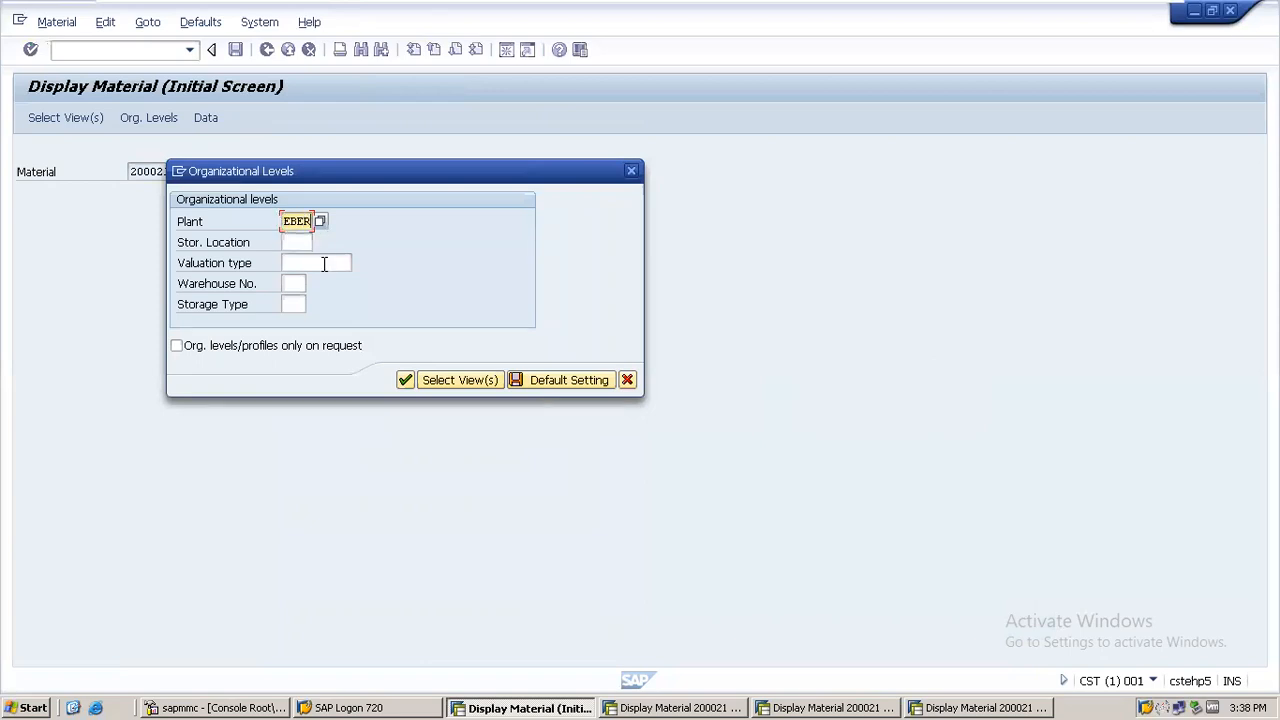
click(324, 264)
click(359, 265)
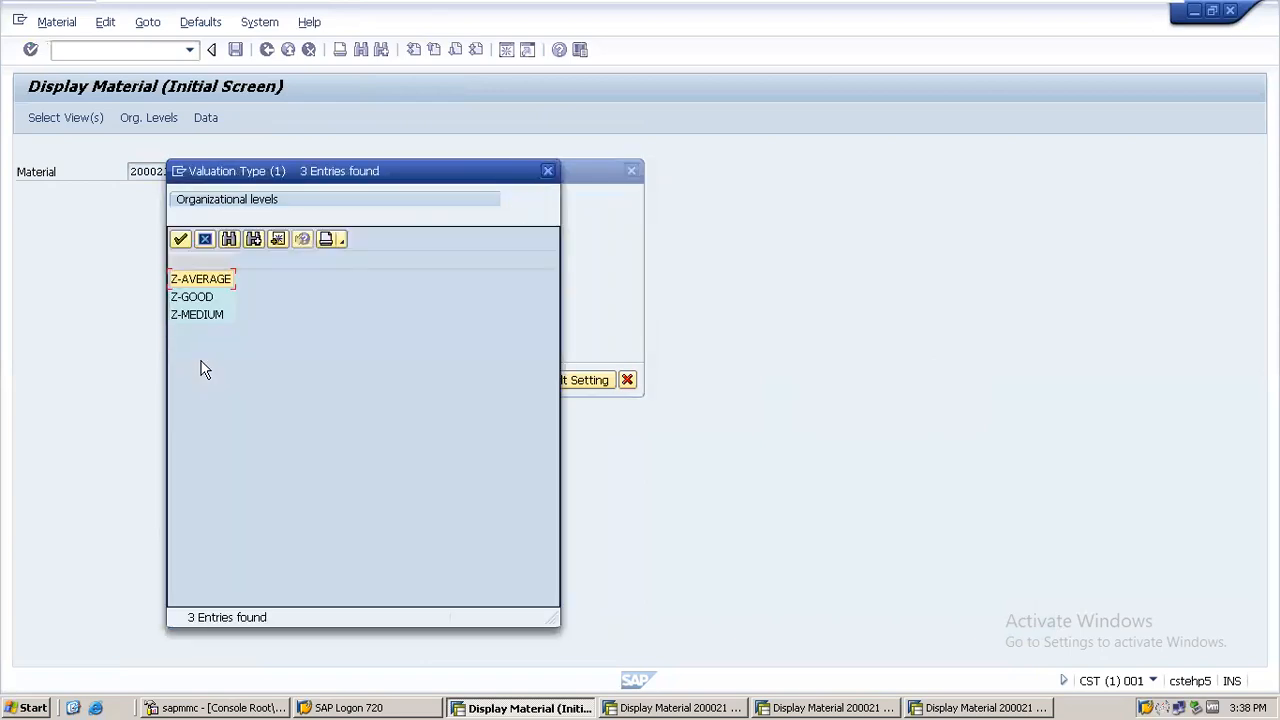
double_click(197, 300)
key(Return)
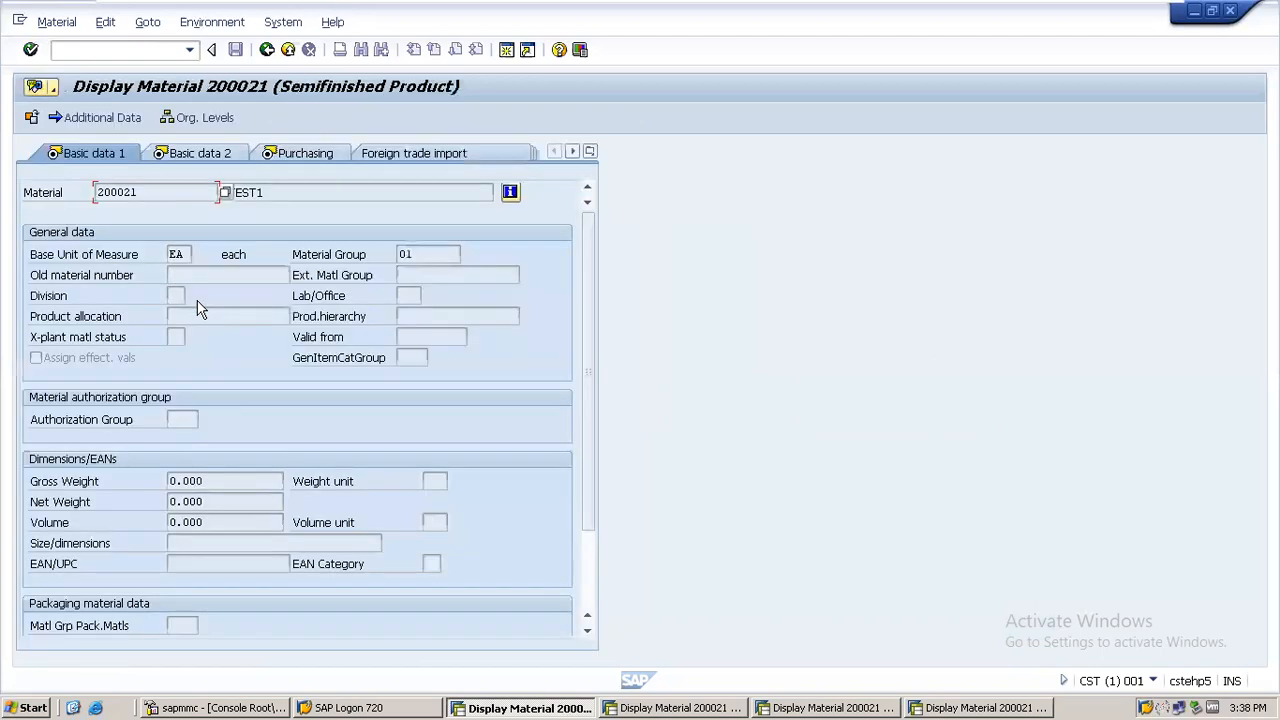
Step: Open the Accounting 1 view for valuation type Z-GOOD and check its total value, total stock and moving price
click(590, 151)
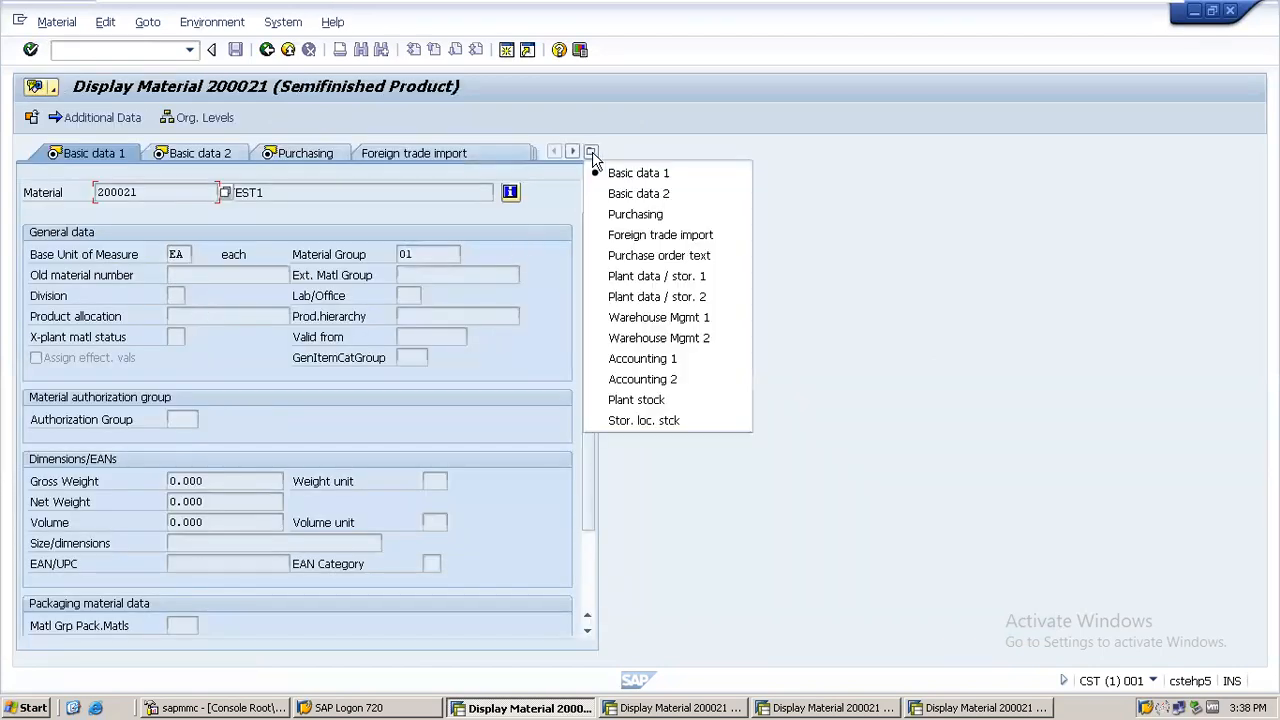
click(610, 358)
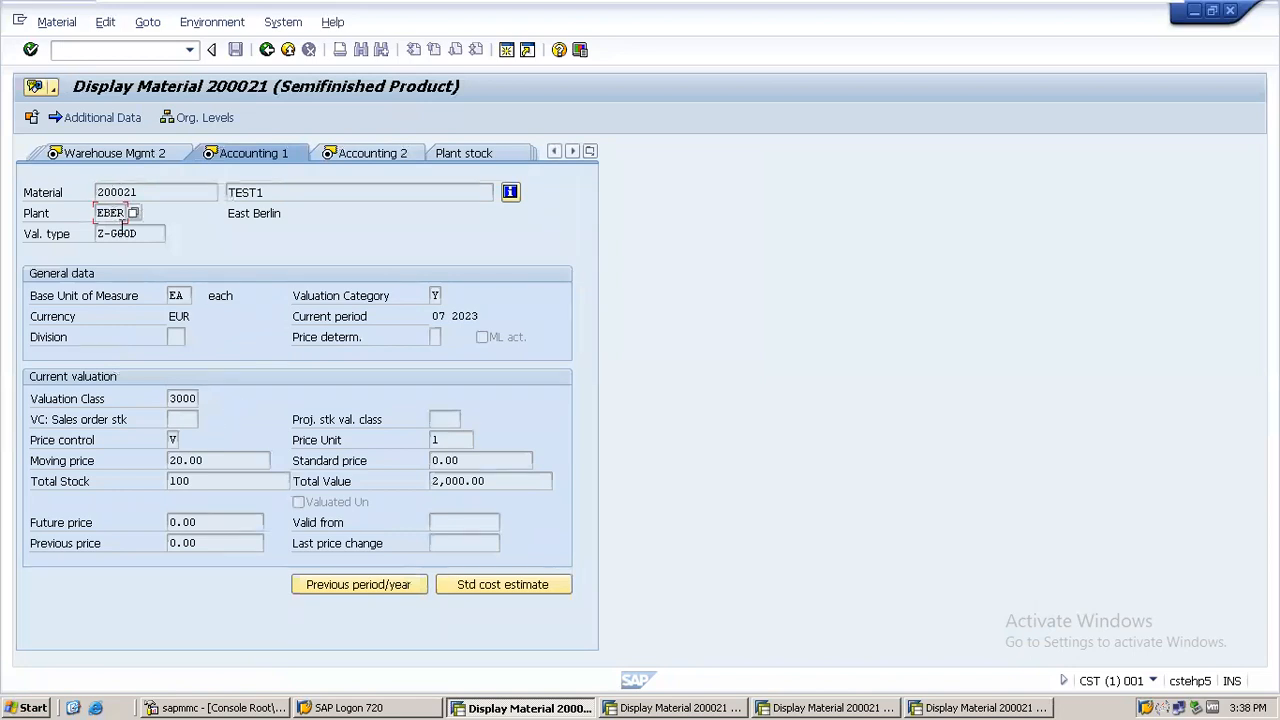
drag(489, 481, 428, 481)
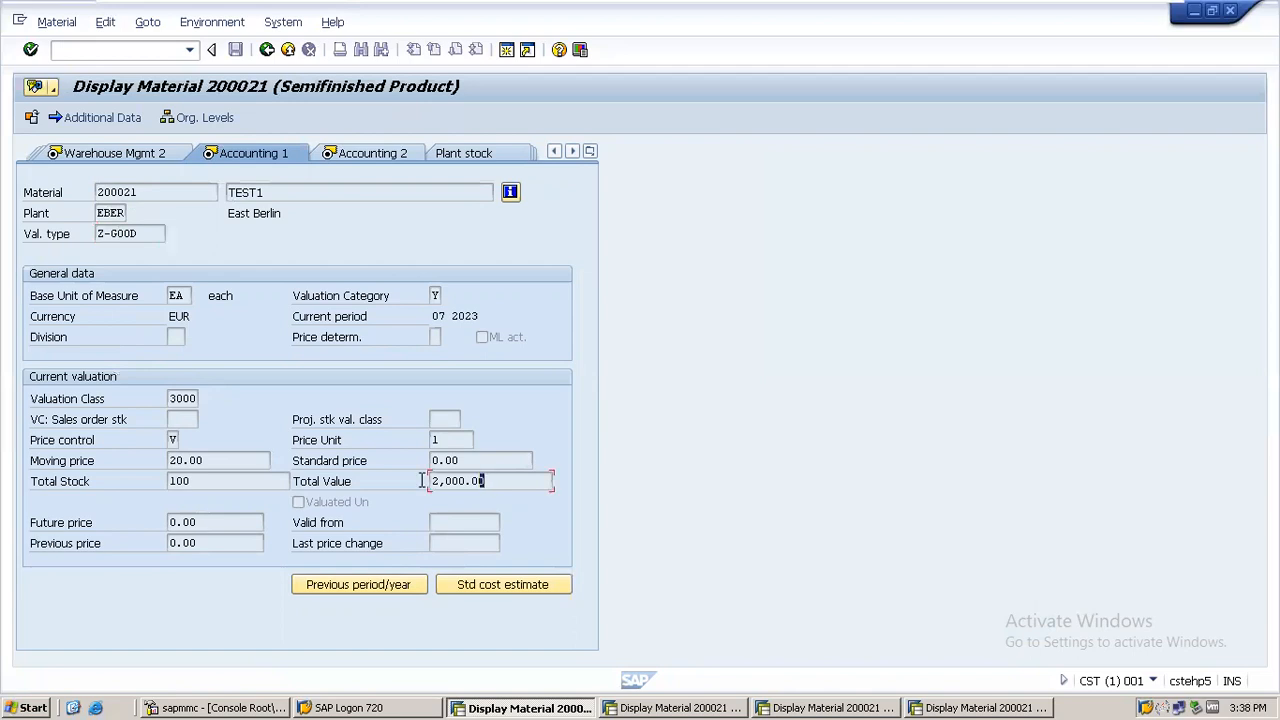
double_click(192, 480)
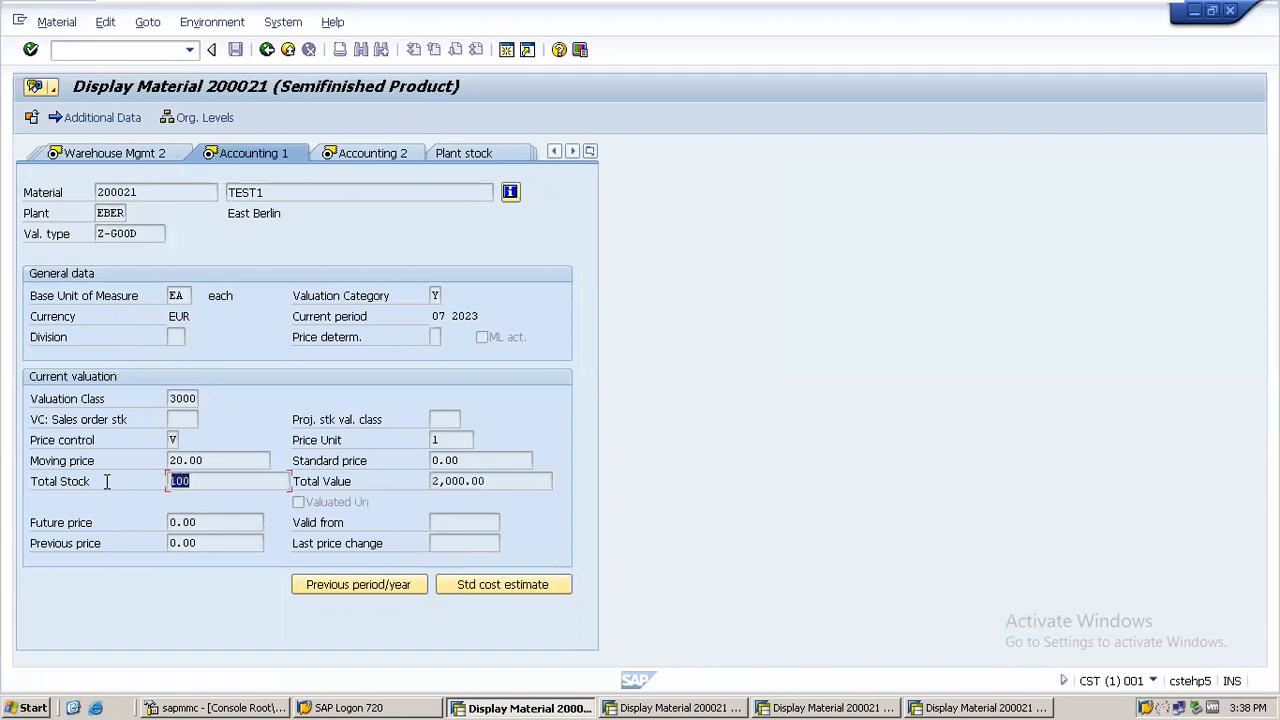
double_click(213, 460)
Step: Review the material, plant, valuation type and total value fields of the Z-GOOD accounting record
click(108, 195)
click(108, 212)
click(133, 234)
double_click(104, 234)
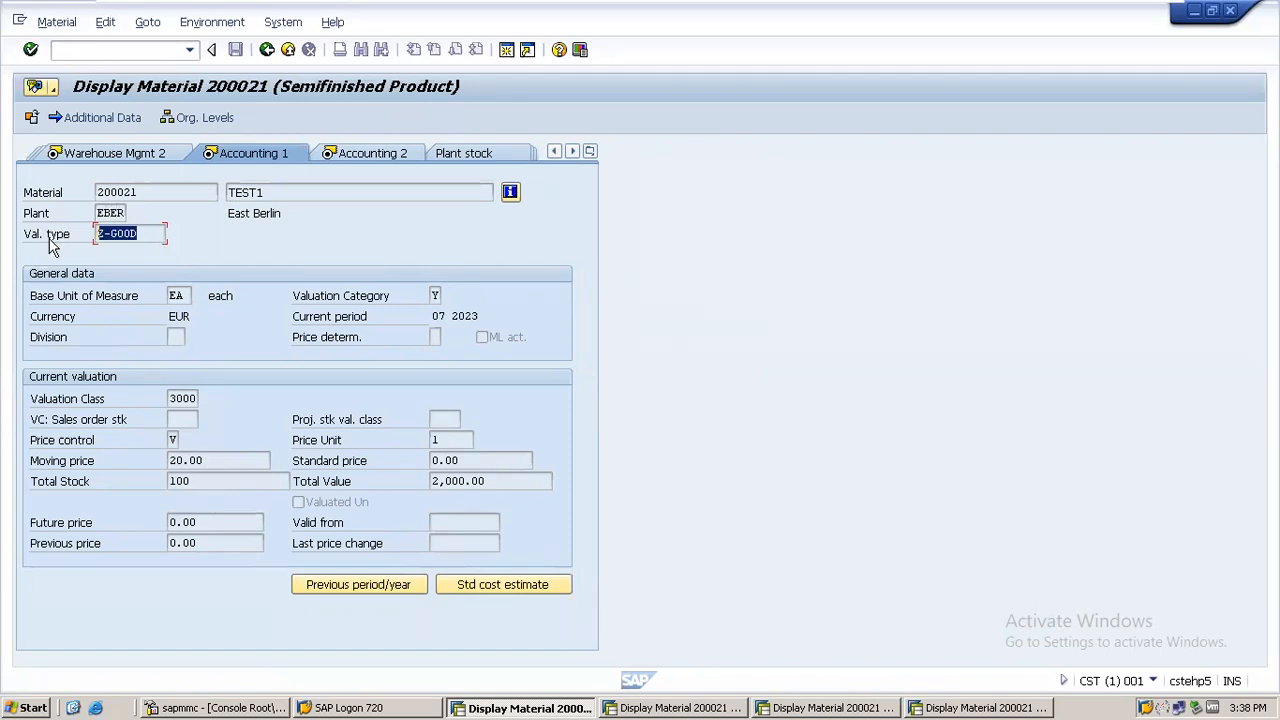
double_click(476, 479)
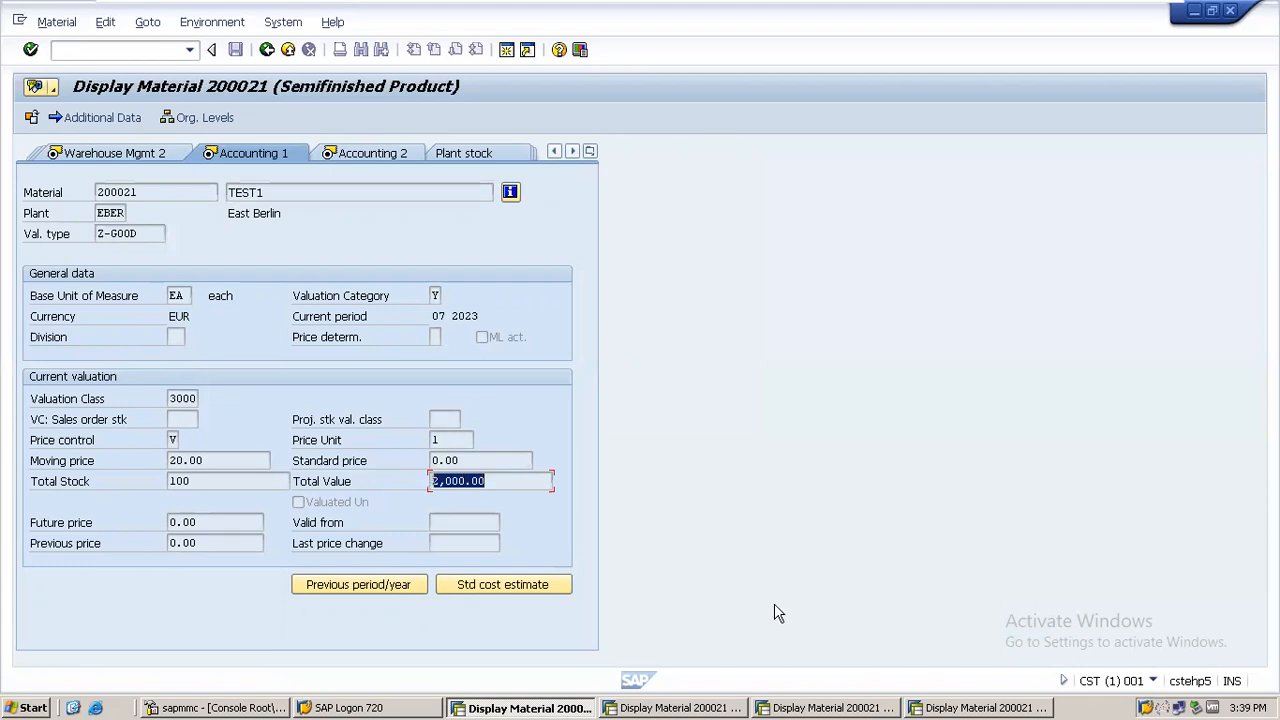
Step: Switch to the Z-MEDIUM material display, open a new SAP session from it and start transaction SE16N
click(966, 707)
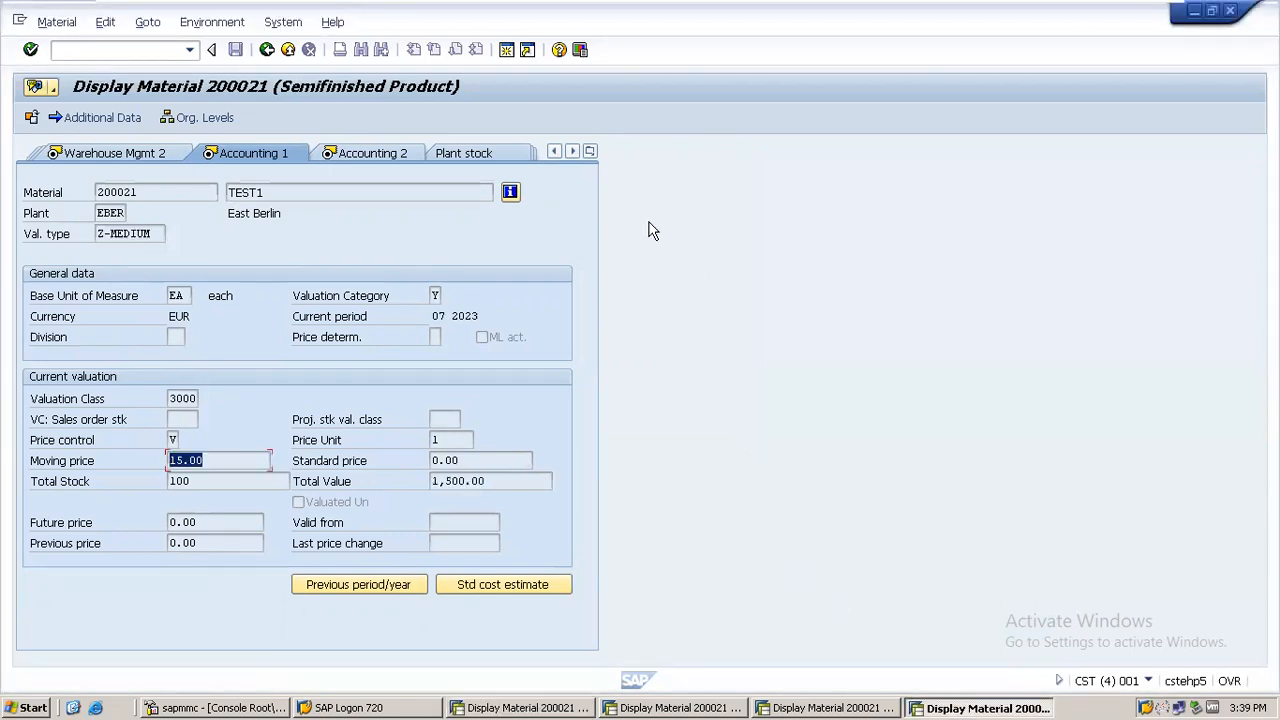
click(507, 51)
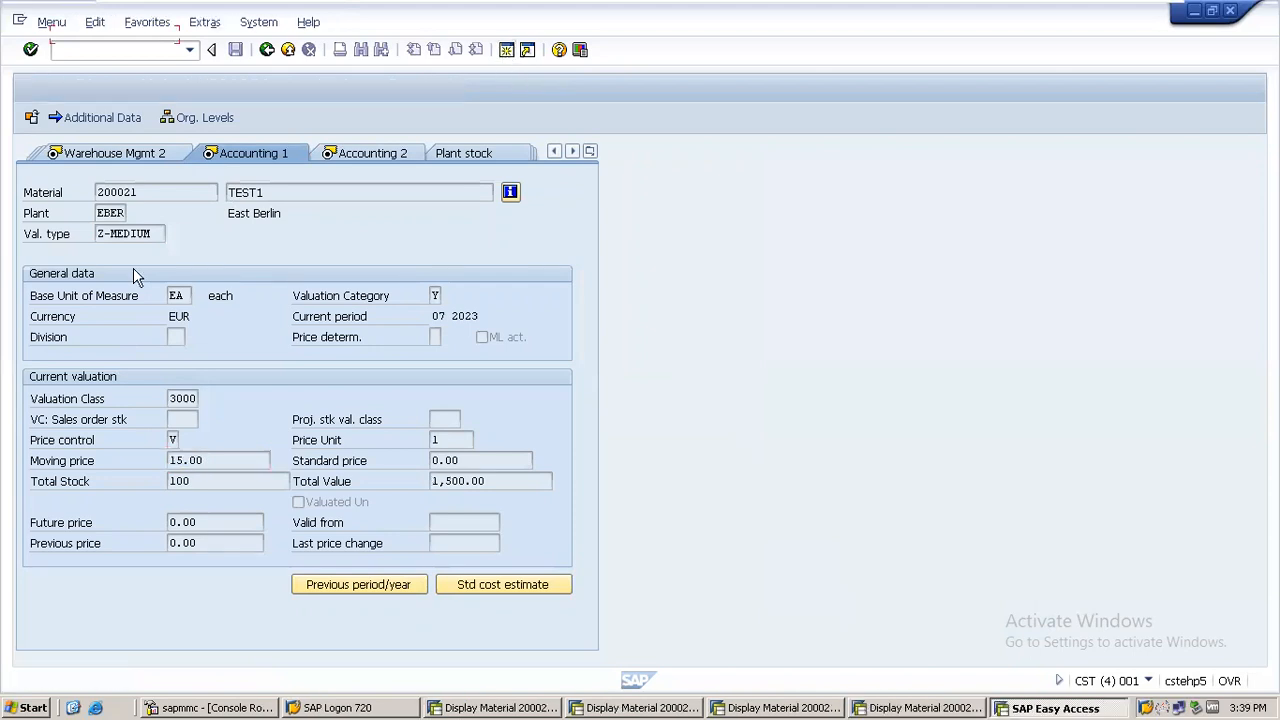
text(Se)
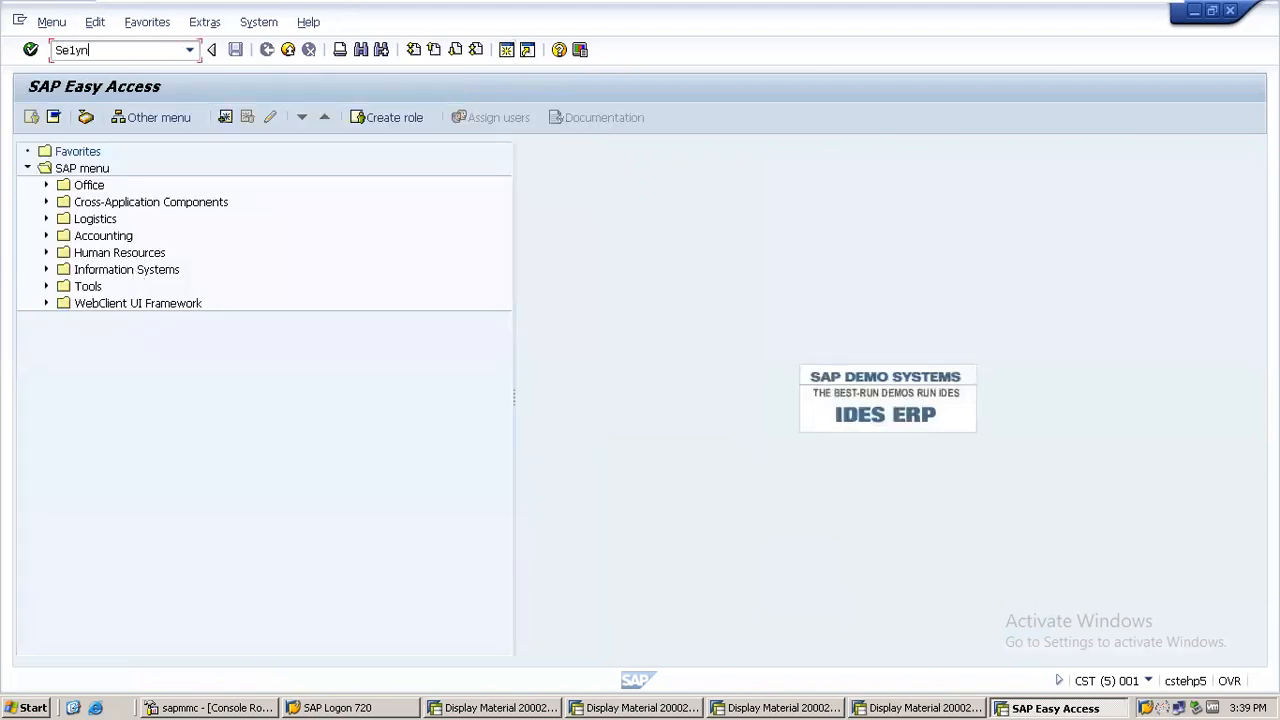
text(16n)
key(Return)
Step: Load the material valuation table MBEW for display in place of the preset table
key(Delete)
key(Delete)
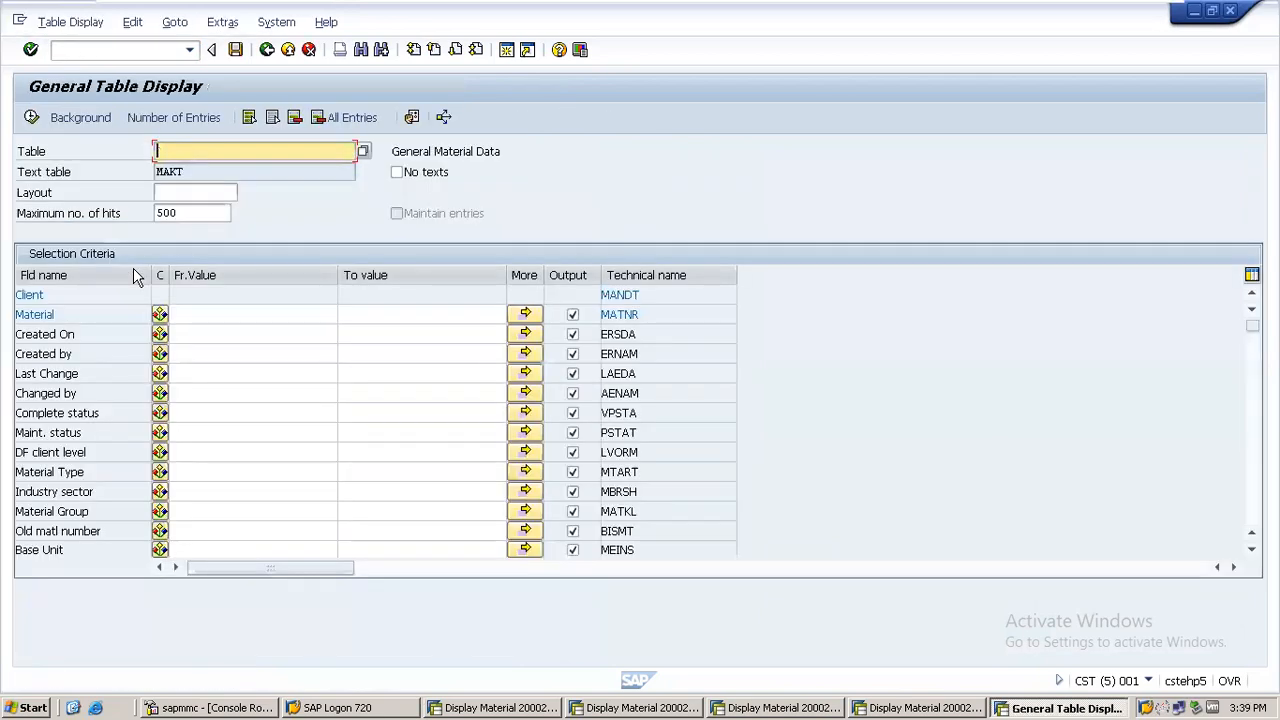
text(MBE)
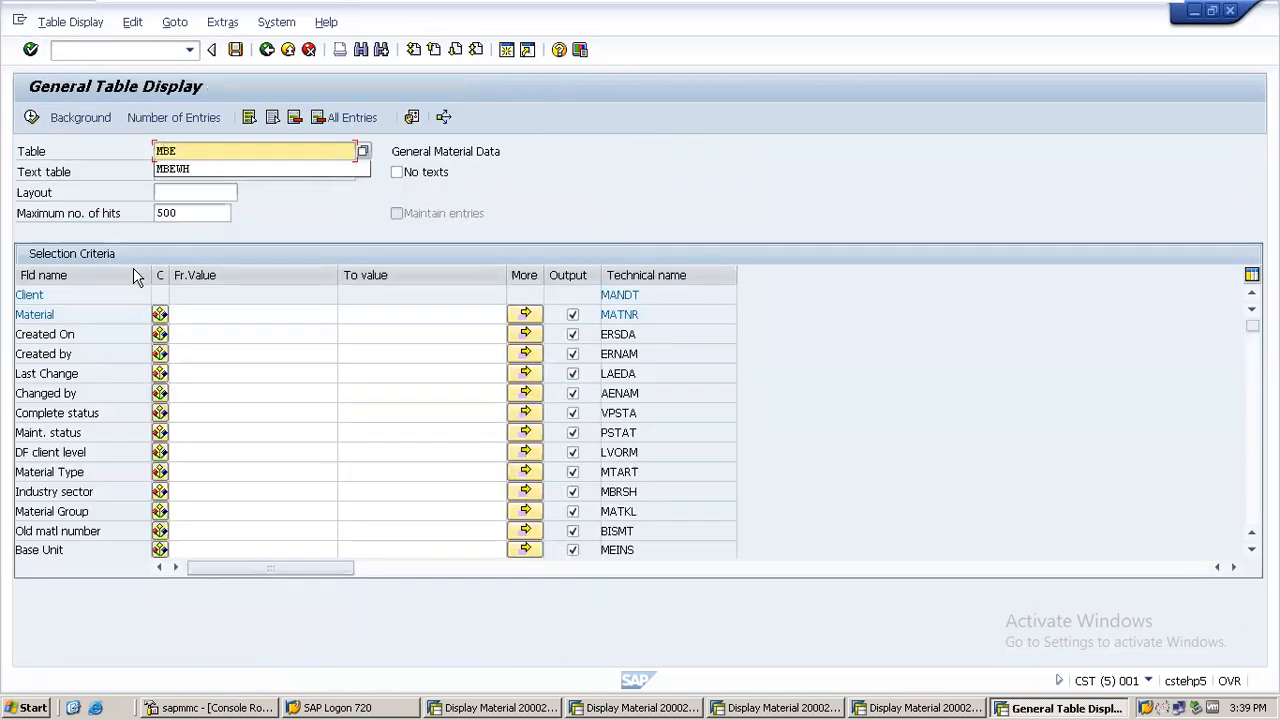
text(S)
key(Return)
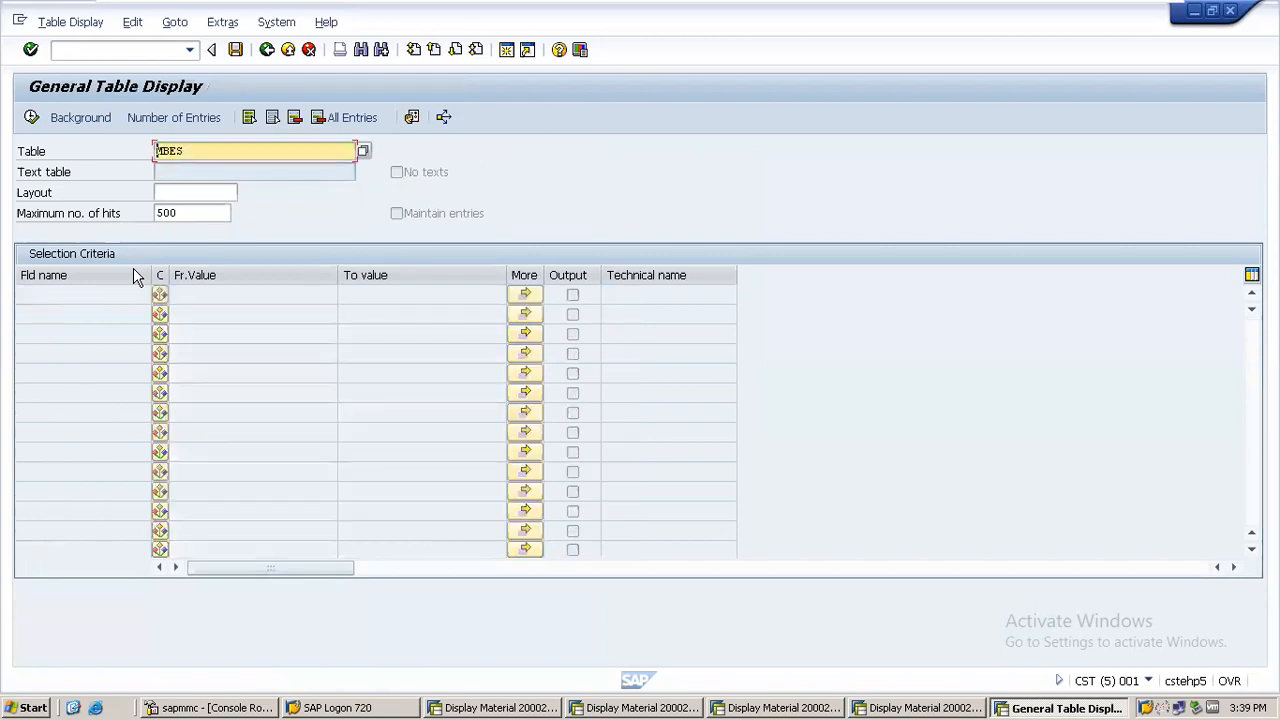
click(195, 153)
key(BackSpace)
text(W)
key(Return)
Step: Copy material number 200021 from the Z-GOOD material display into the Material selection criterion and run the MBEW query
click(198, 314)
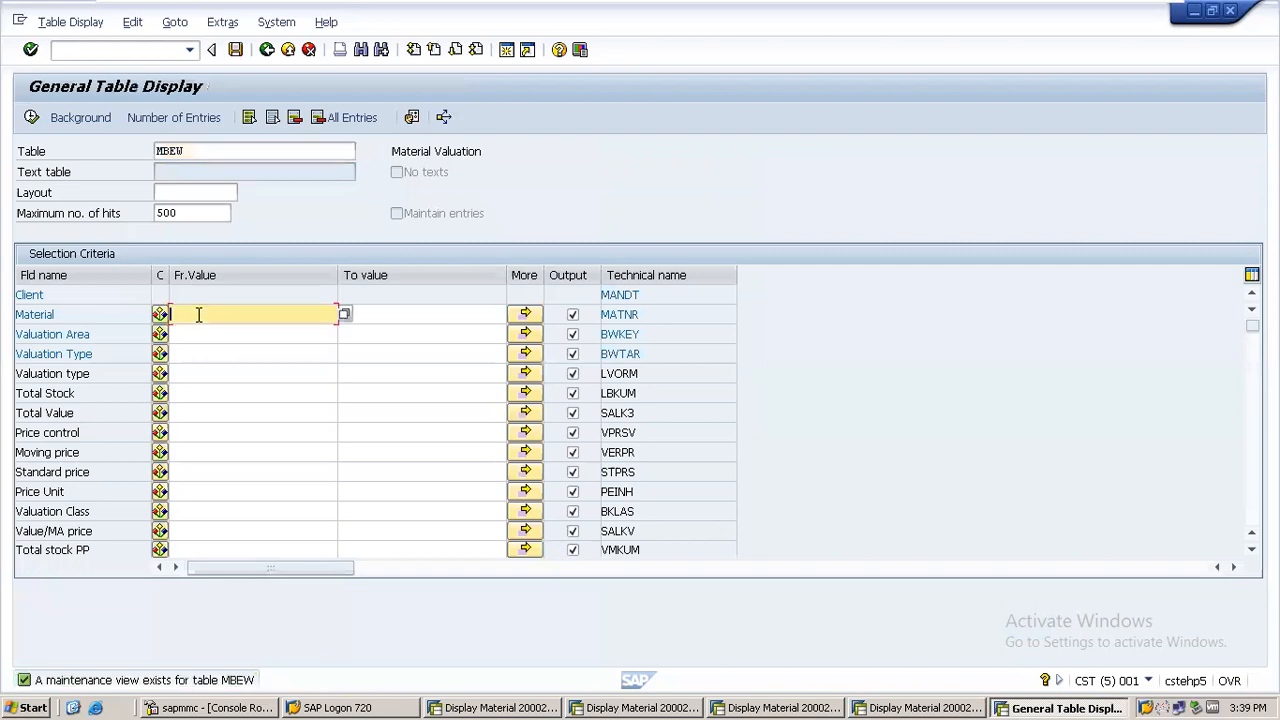
click(460, 707)
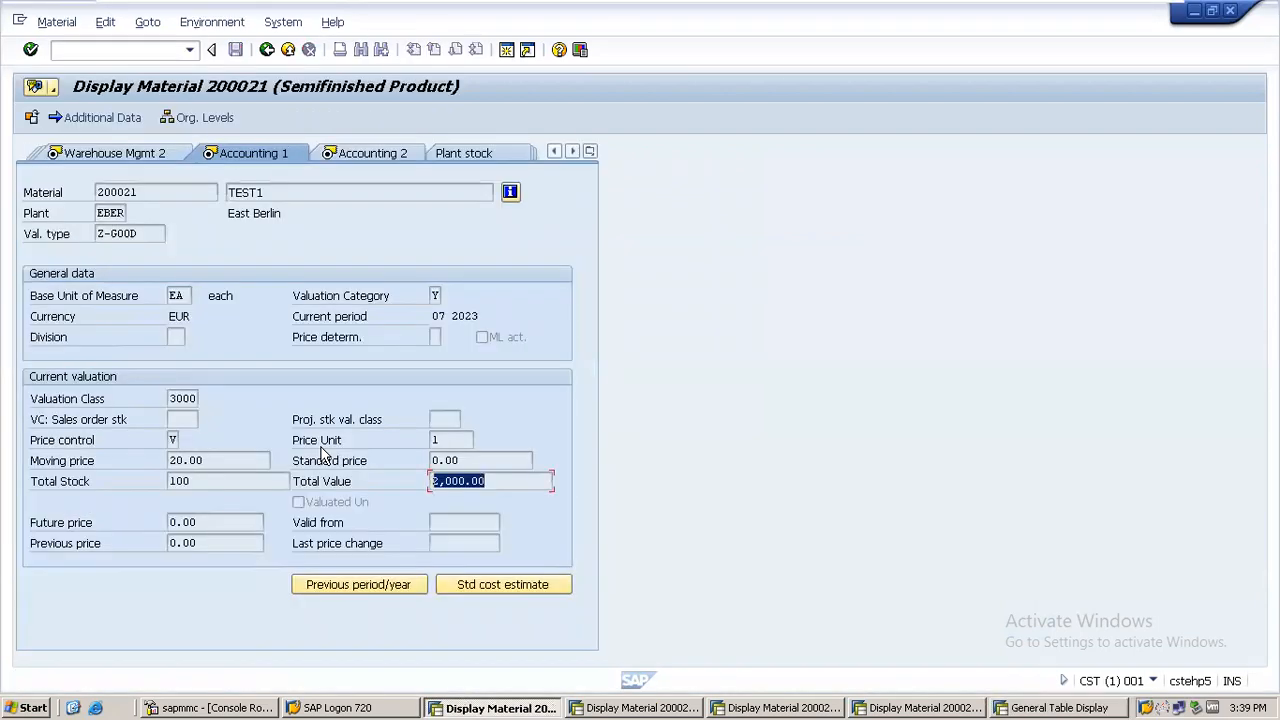
drag(144, 190, 50, 197)
key(ctrl+c)
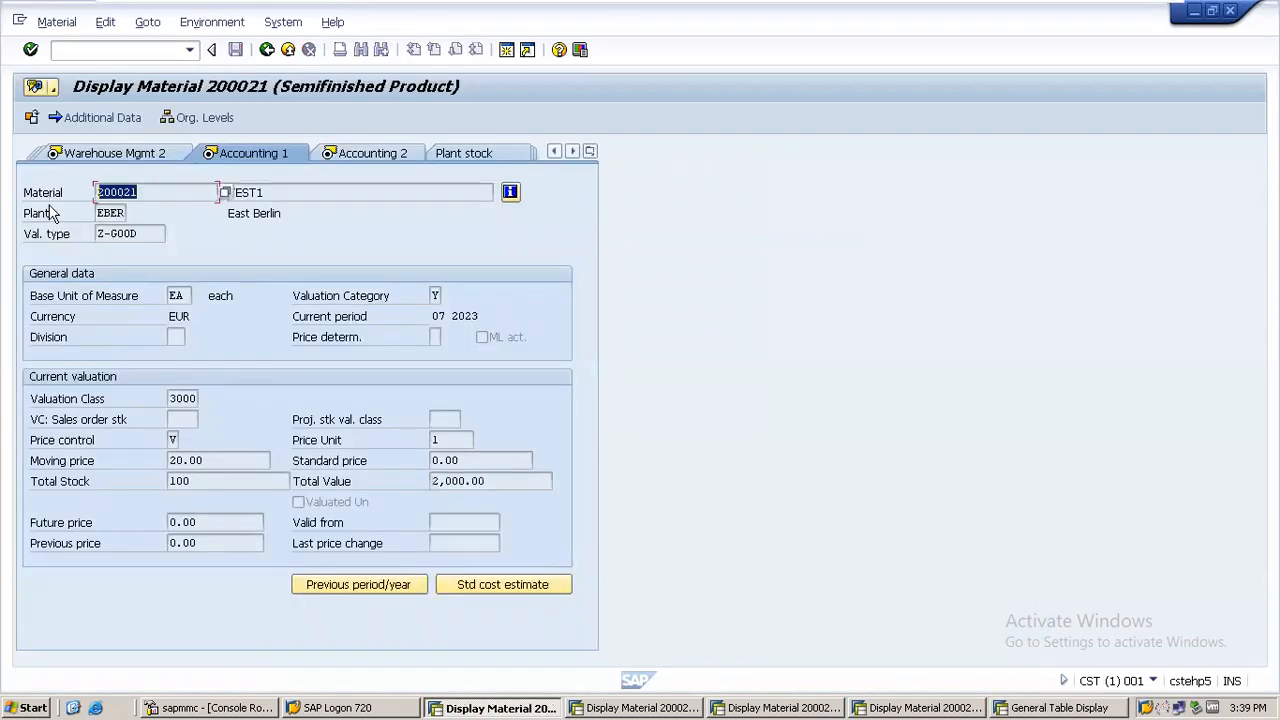
key(alt+Tab)
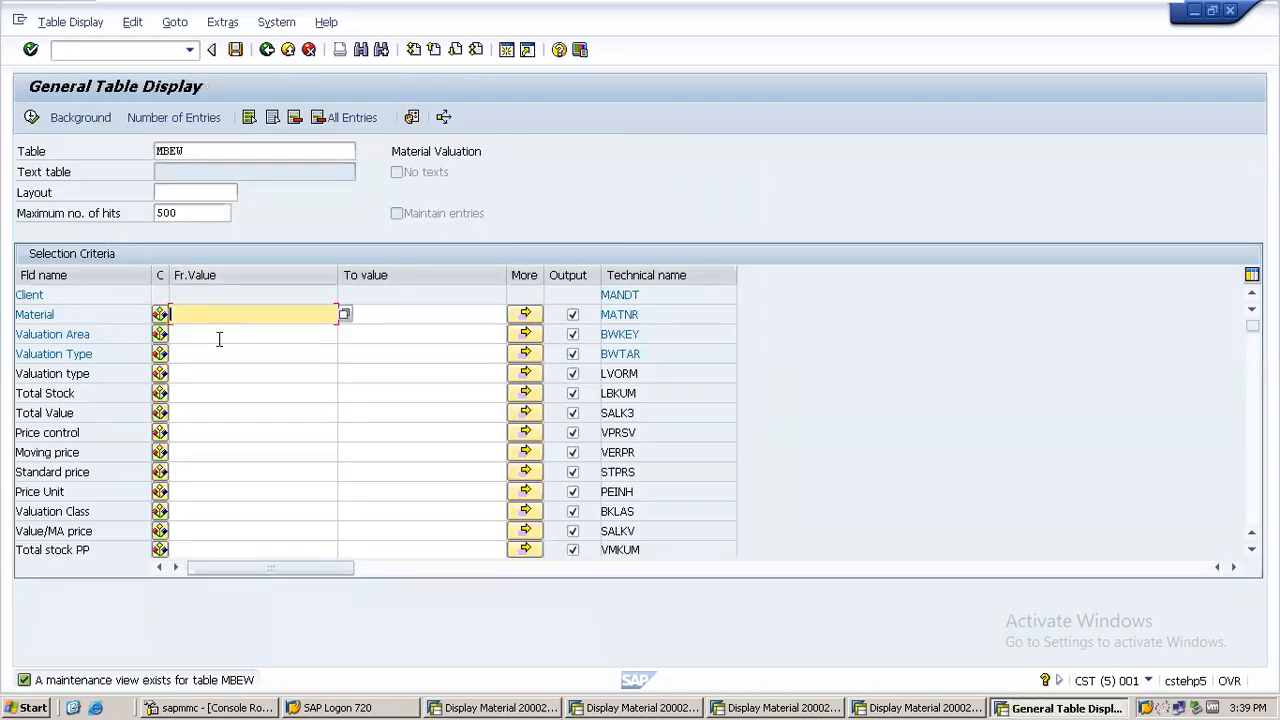
key(ctrl+v)
click(32, 117)
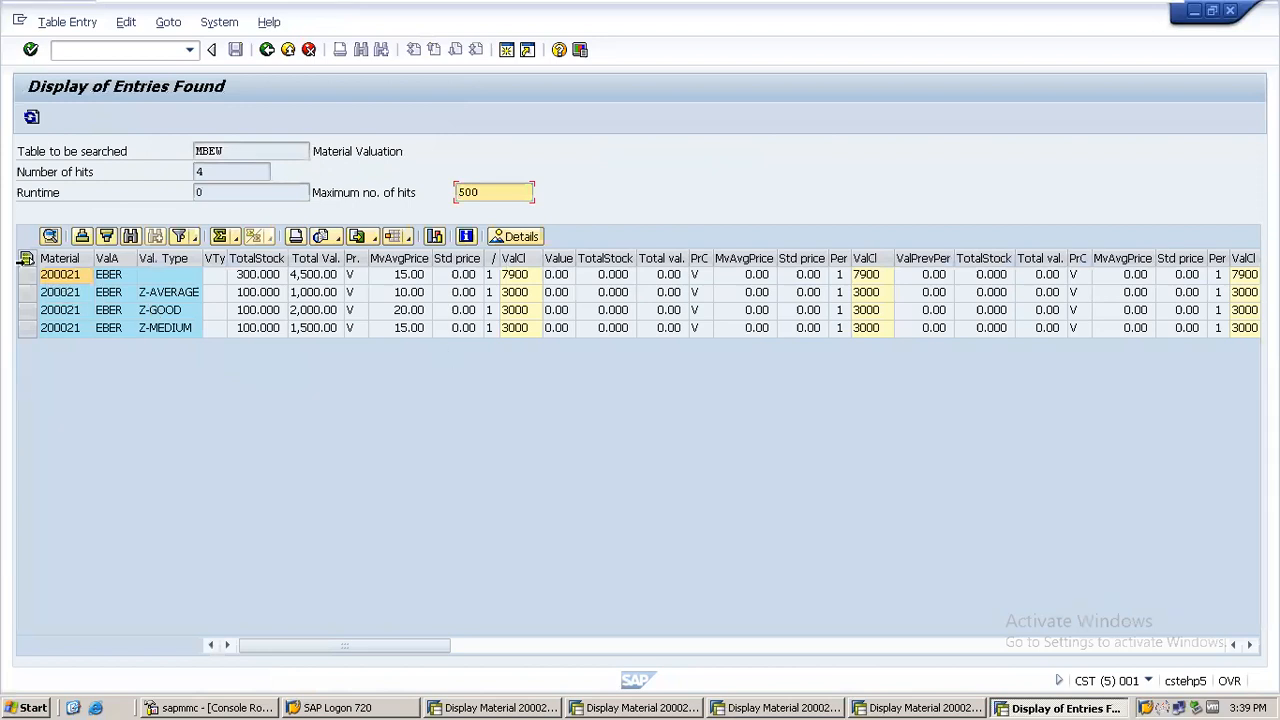
Step: Compare the plant-level row's total stock, total value and moving average price with the Z-AVERAGE, Z-GOOD and Z-MEDIUM rows
click(22, 272)
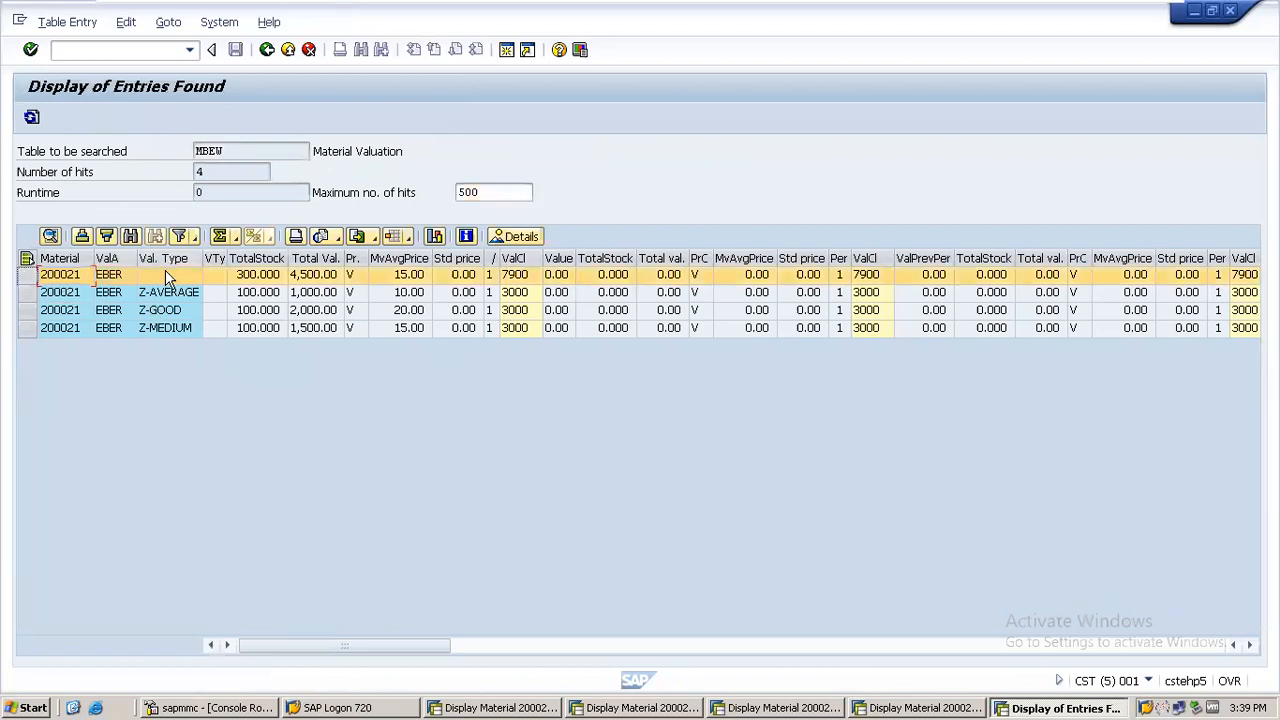
click(166, 274)
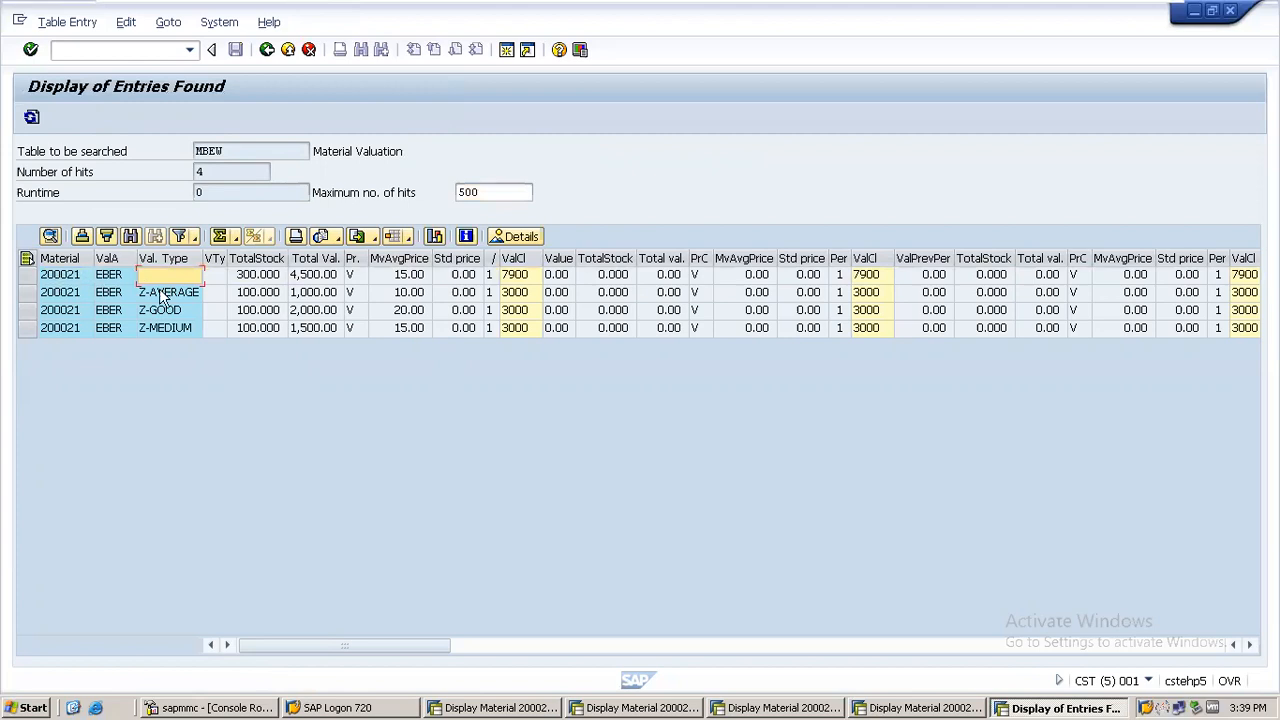
click(245, 280)
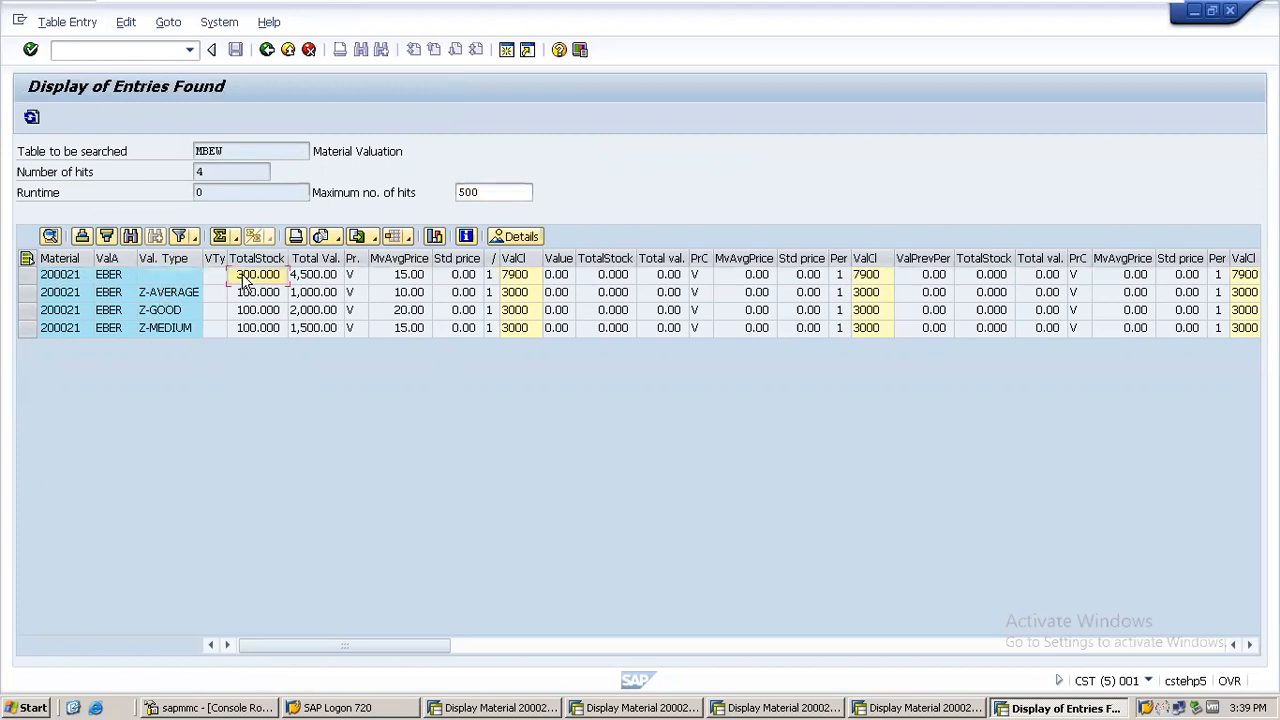
click(307, 284)
click(420, 279)
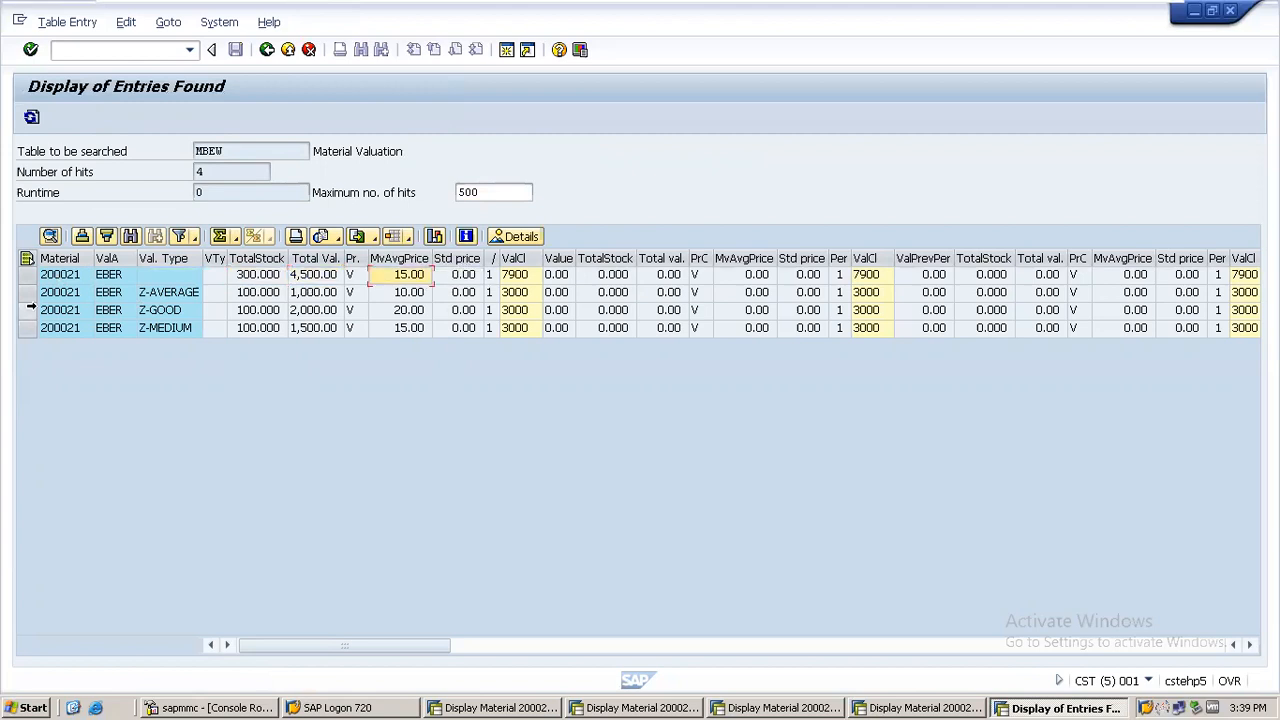
drag(28, 293, 20, 328)
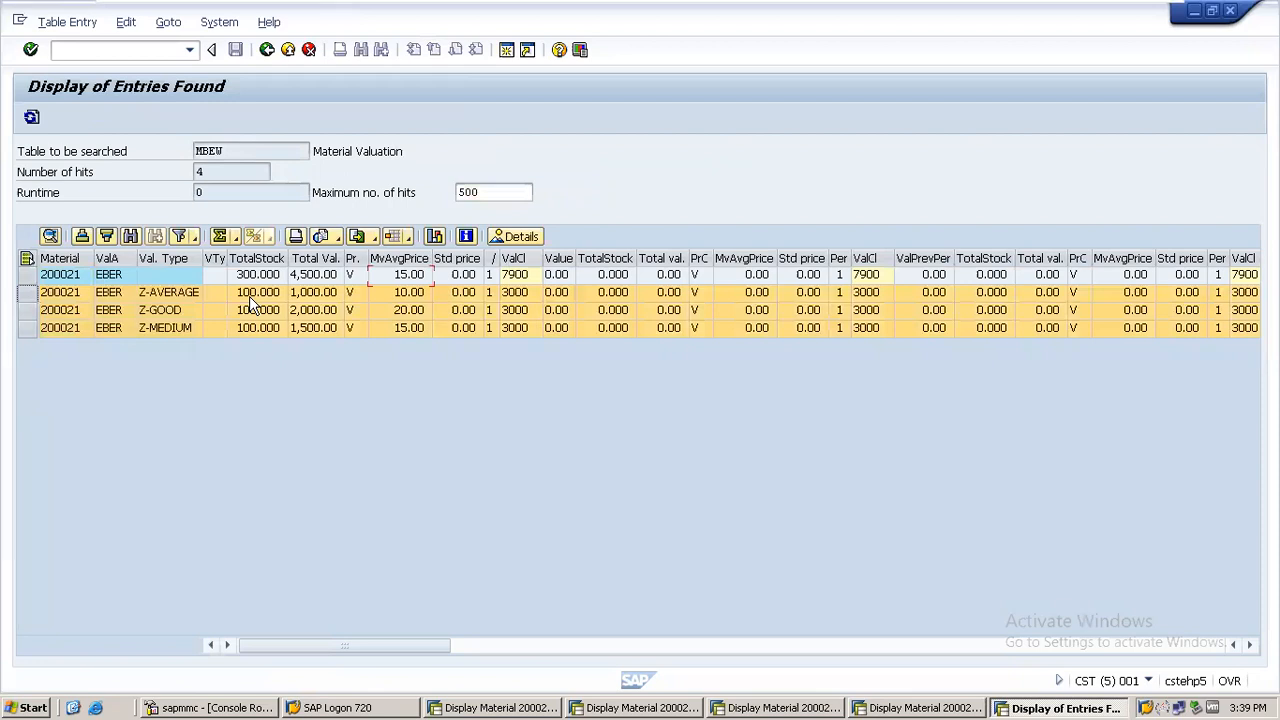
click(20, 276)
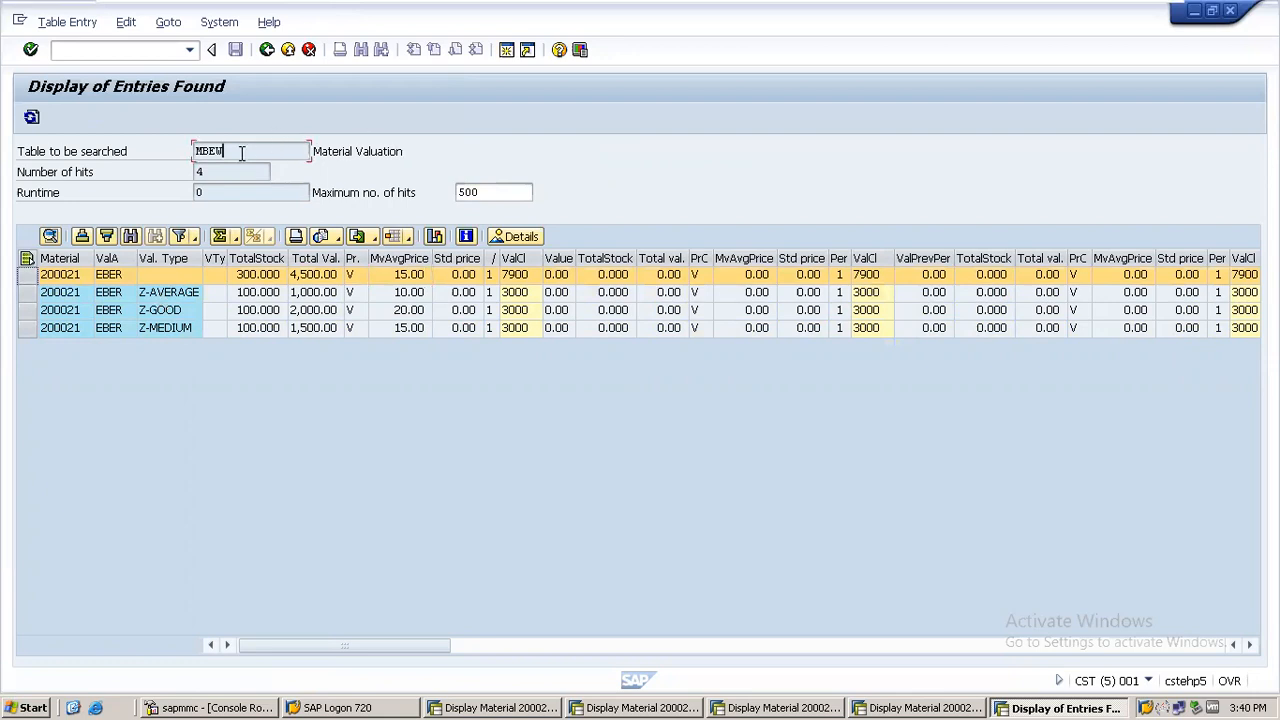
Step: Minimize the EHP5 virtual machine to switch to the Split Valuation sheet in Excel
mouse_move(822, 14)
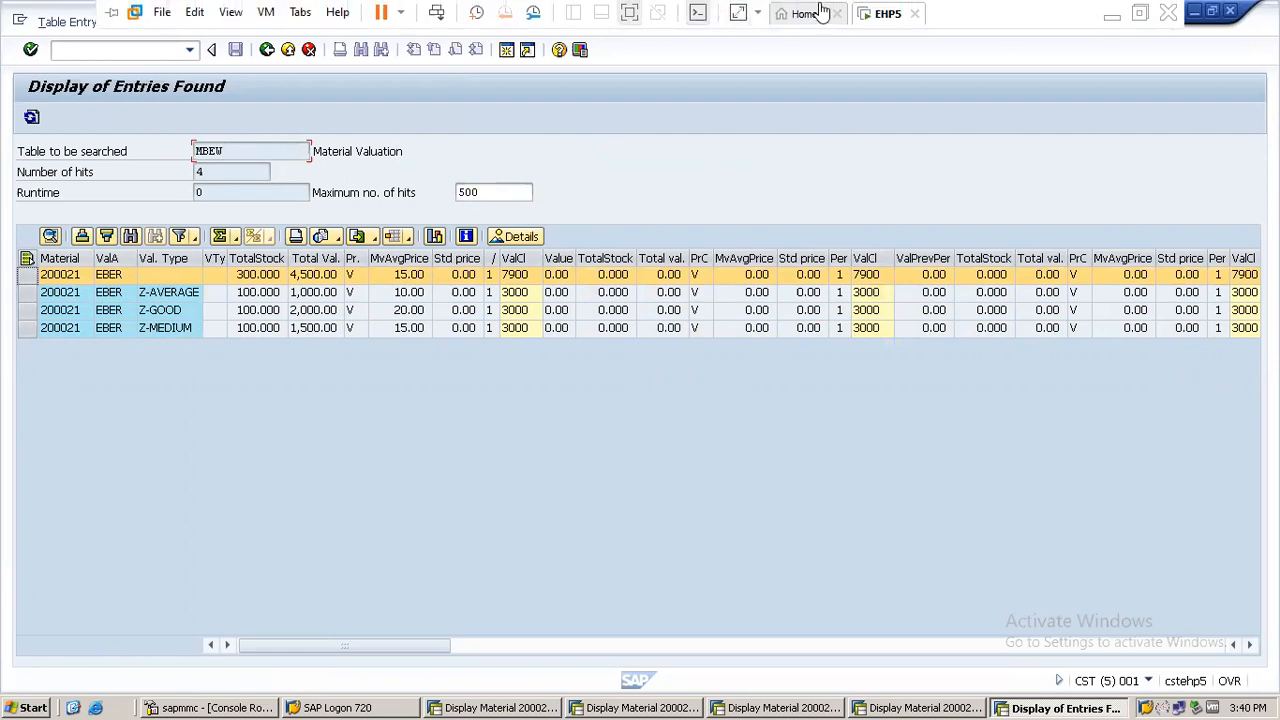
click(1112, 16)
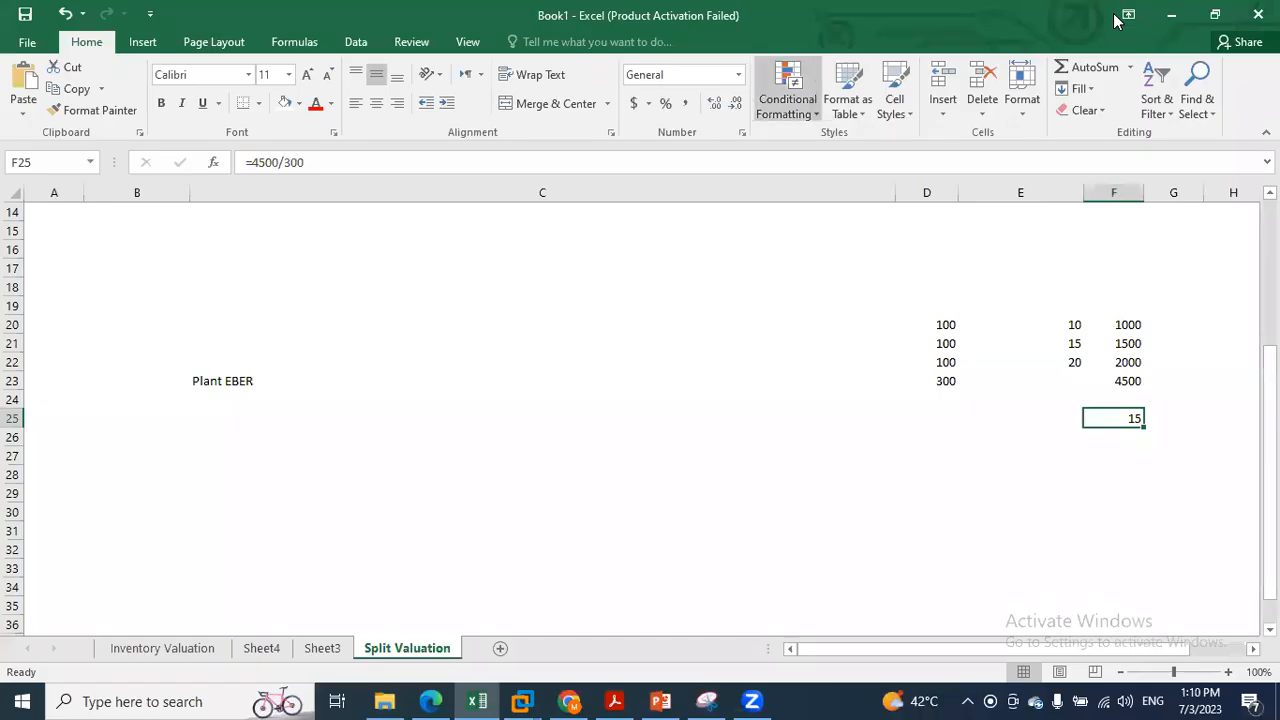